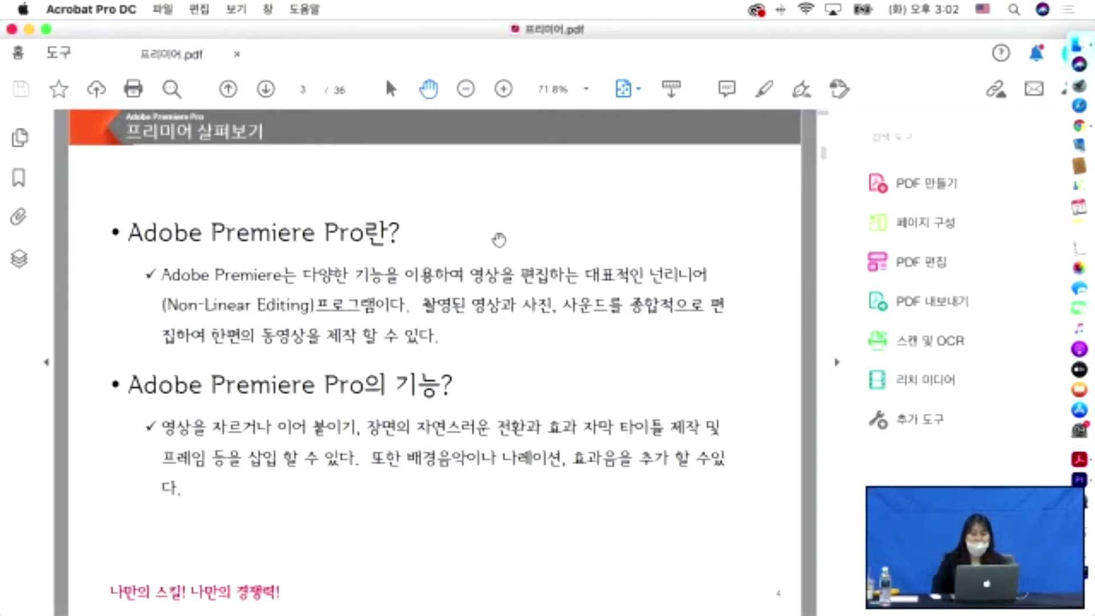
Page through the PDF's slides on Premiere projects, creating a new project and the workspace, up to the new sequence slide.
key("Right")
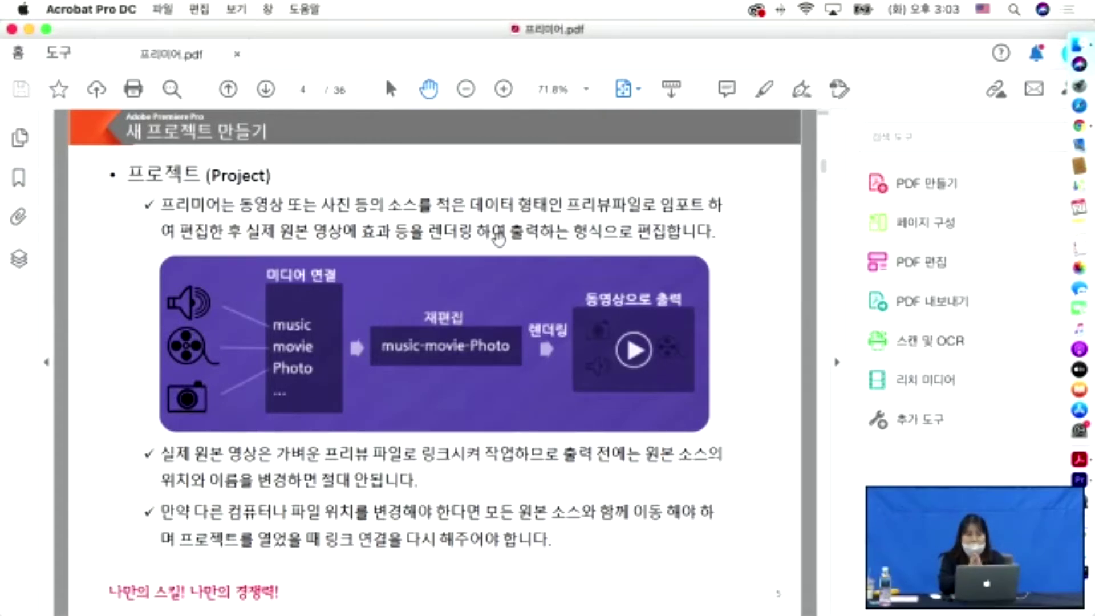
key("Right")
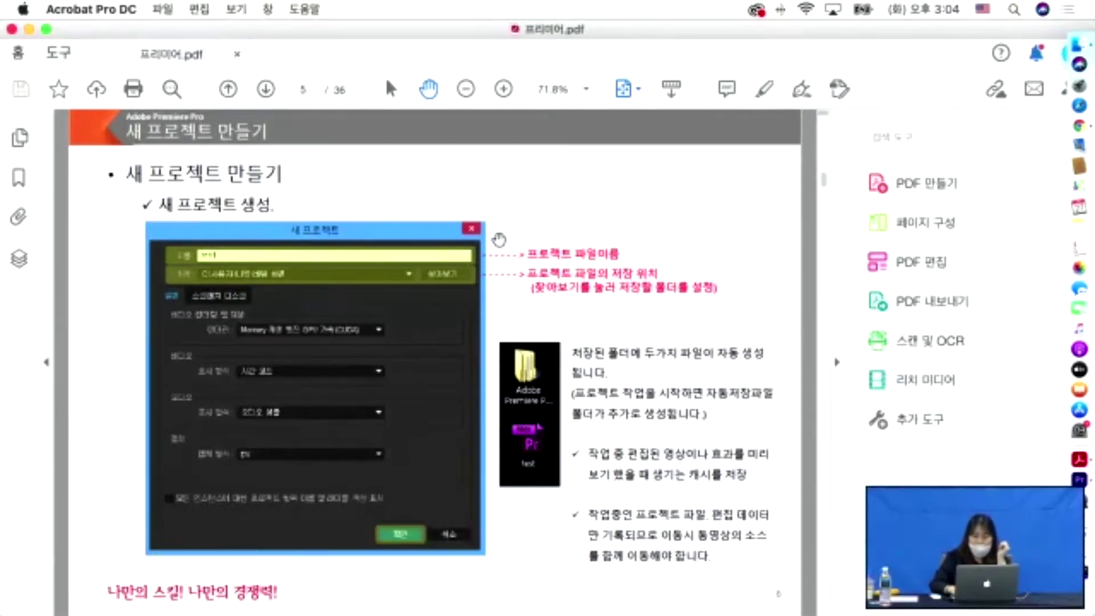
key("Right")
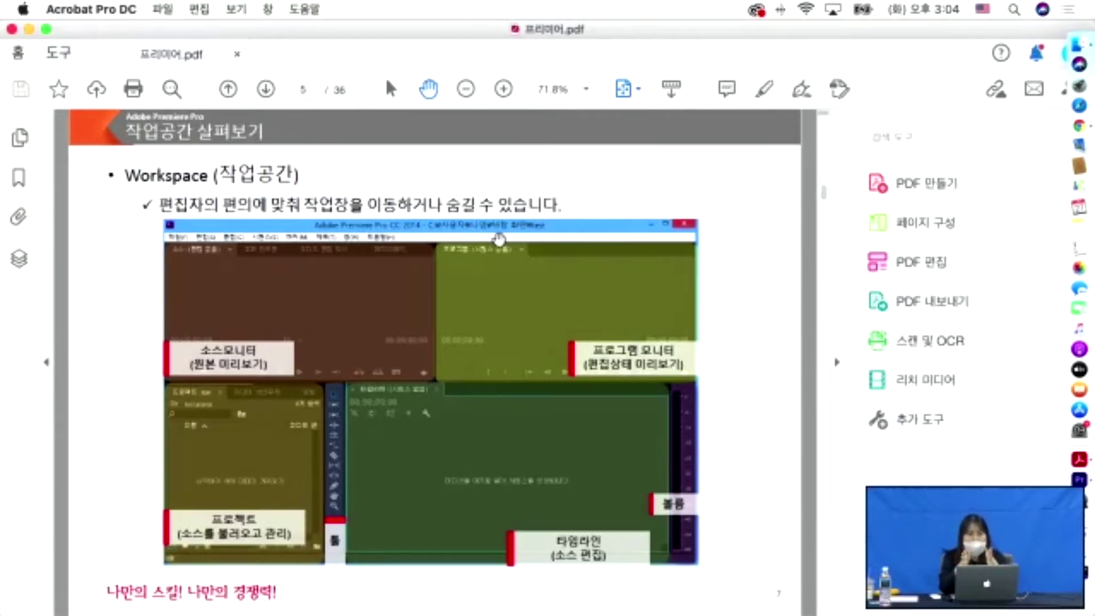
key("Right")
key("Right")
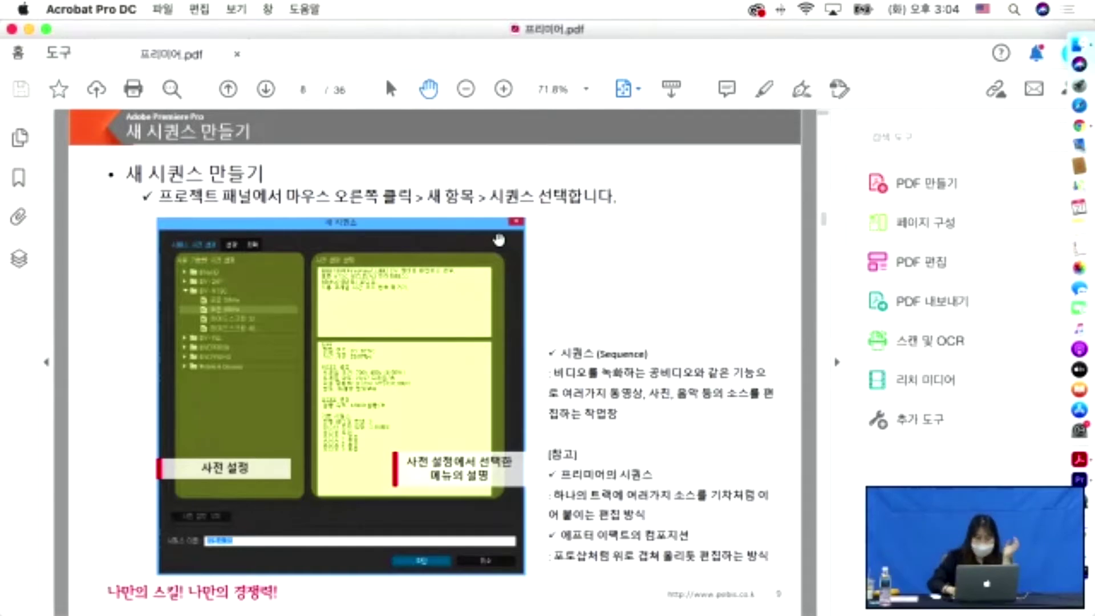
Read the slides on creating a new sequence and on its DV and HDV presets.
key("Right")
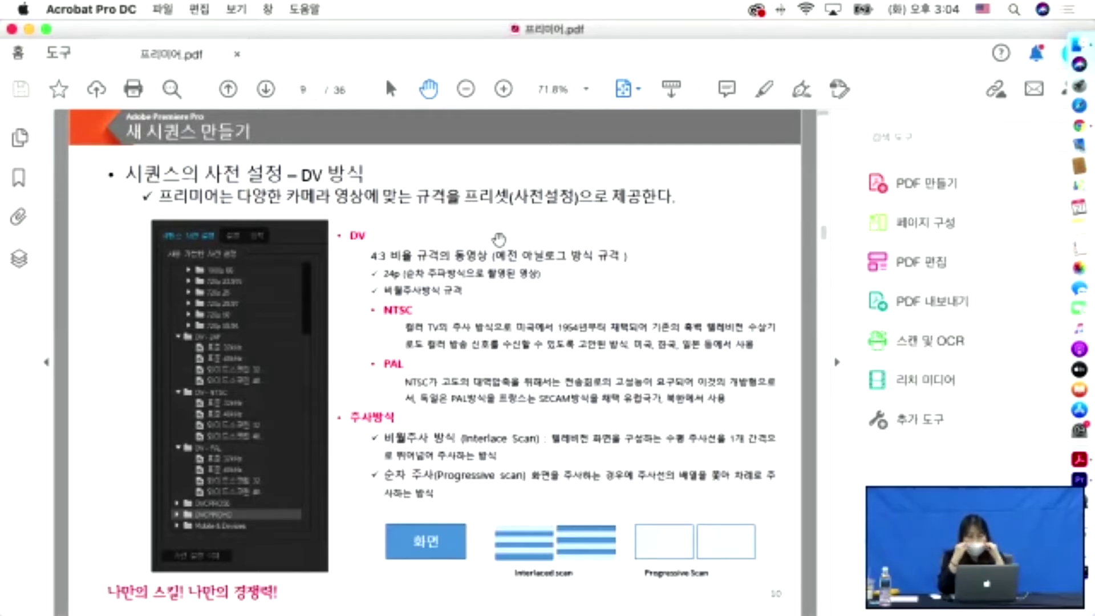
key("Left")
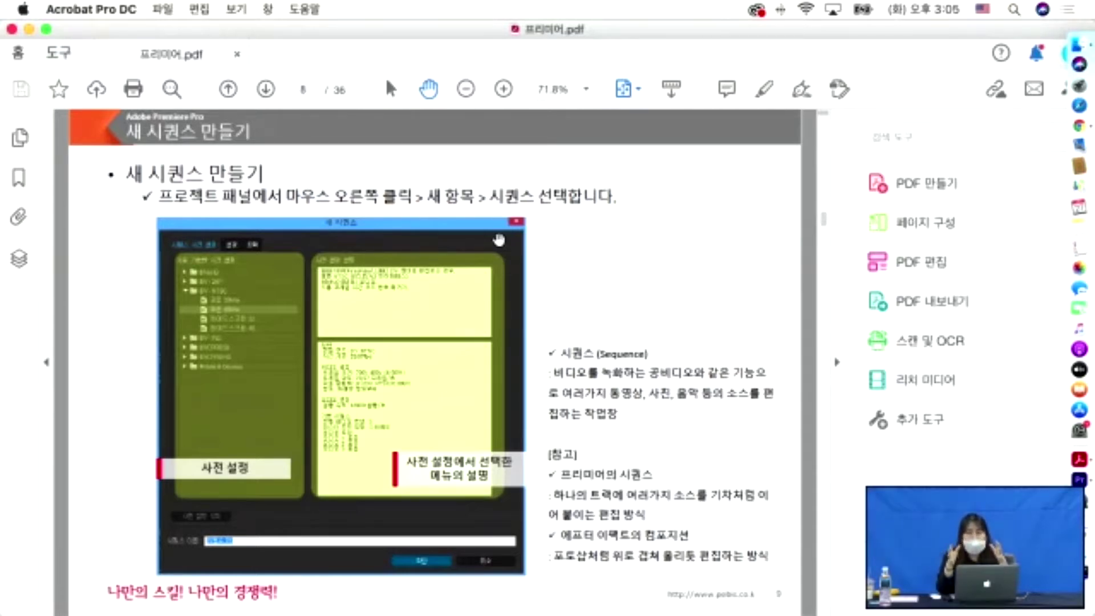
key("Right")
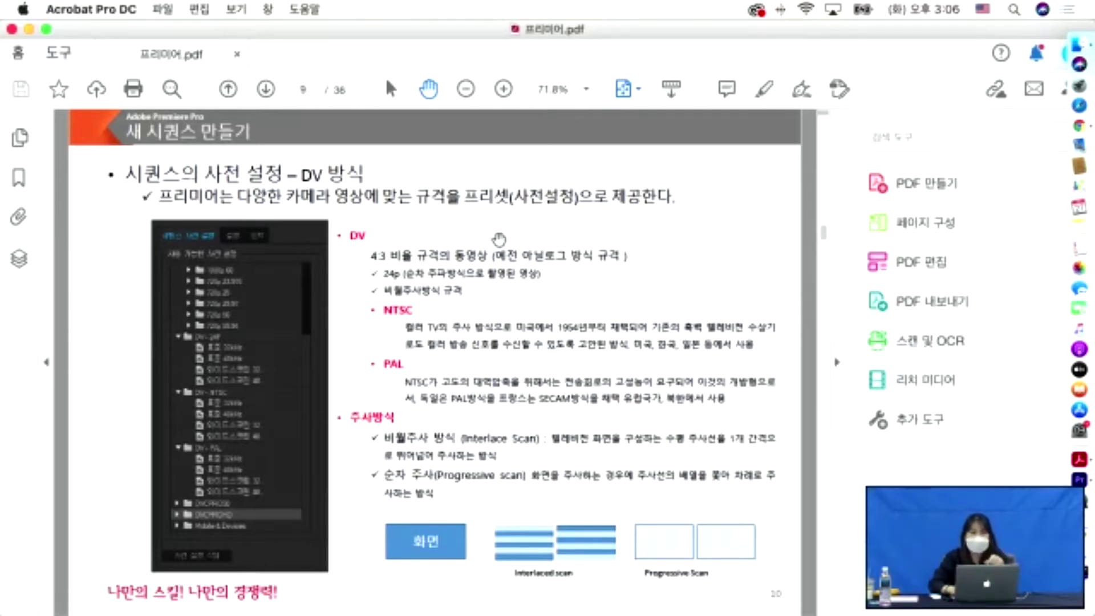
scroll(499, 238, "down", 1)
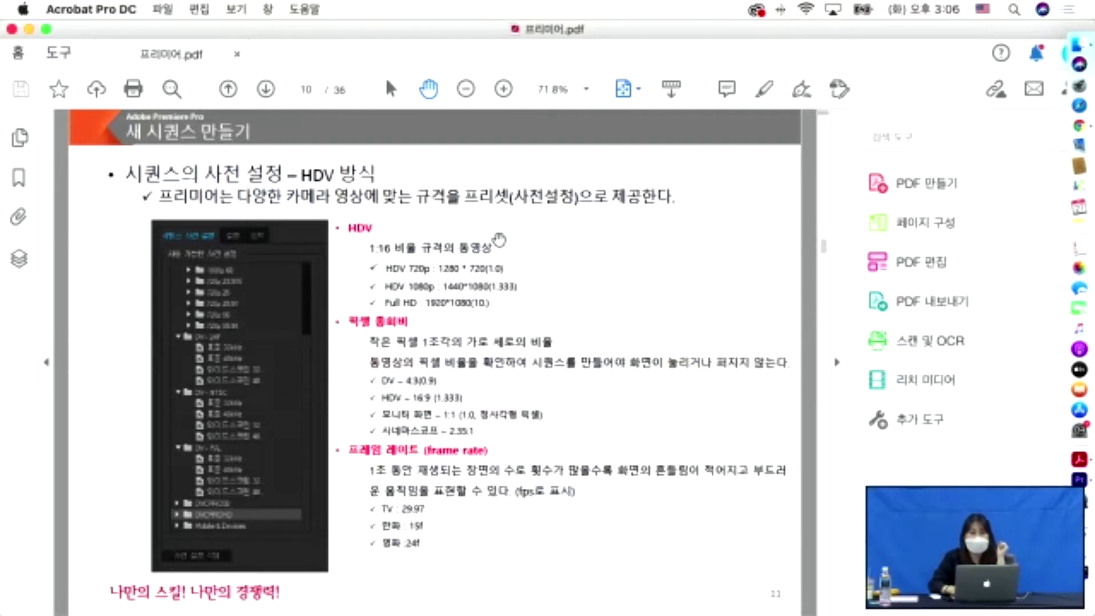
Read the slides on importing video, image and sound source files and on video codecs.
scroll(499, 239, "down", 1)
scroll(499, 240, "down", 1)
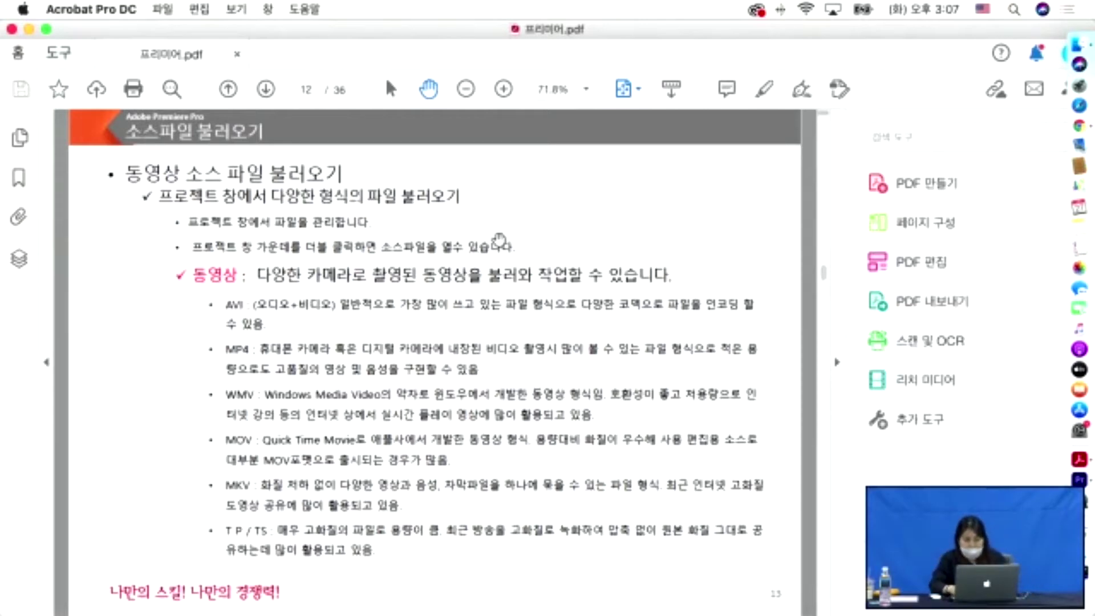
key("Right")
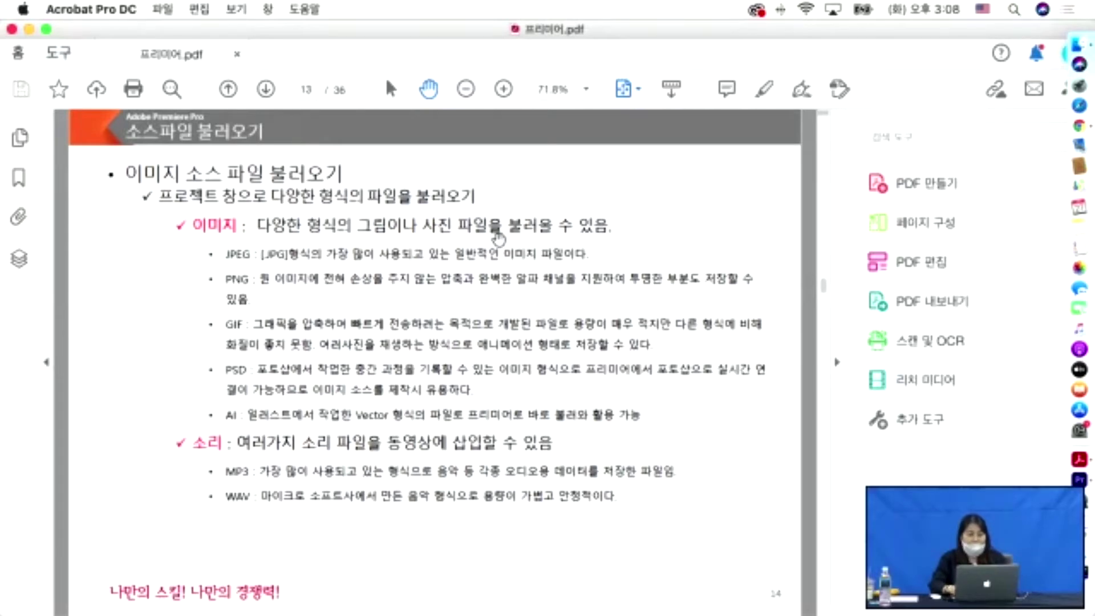
key("Page_Down")
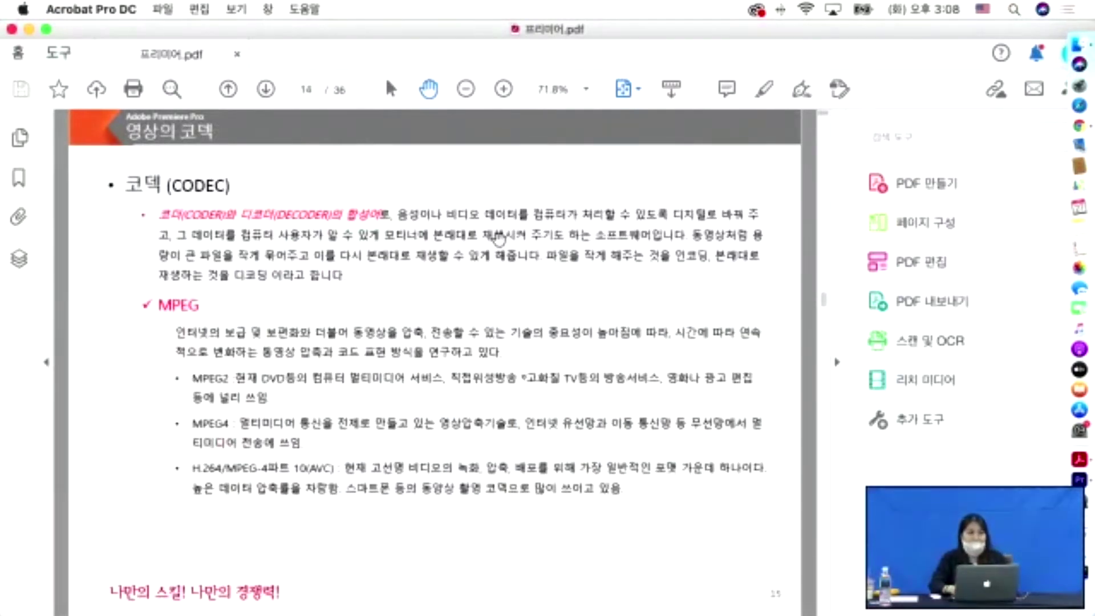
key("Page_Down")
key("Page_Up")
key("Page_Down")
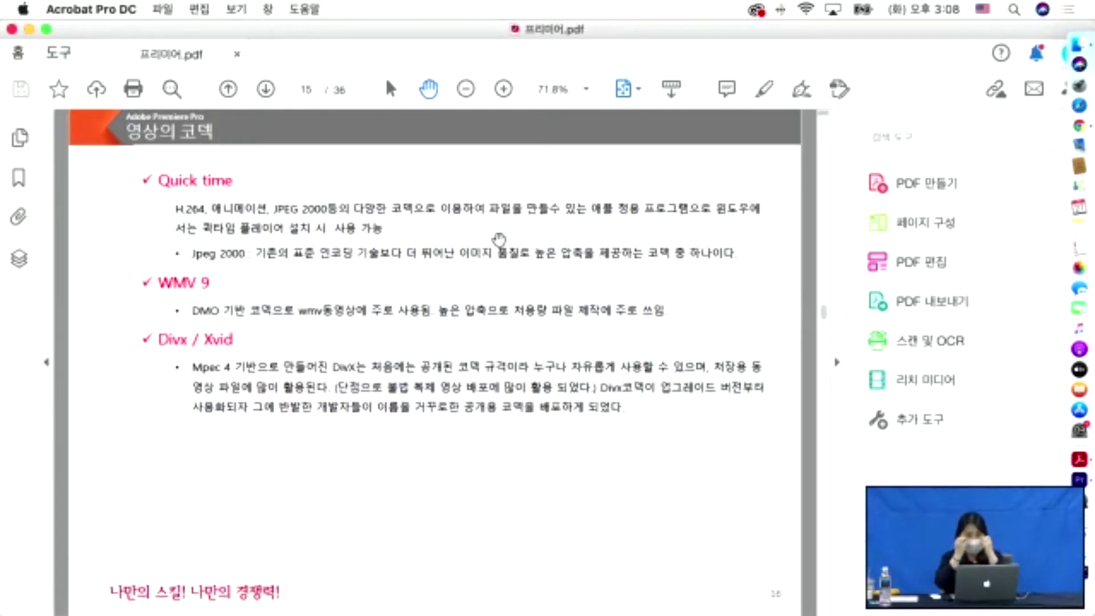
Skim the slides on toolbox functions, keyframe animation and titles, up to the roll/crawl title slide on page 24.
key("Right")
key("Right")
key("Right")
key("Right")
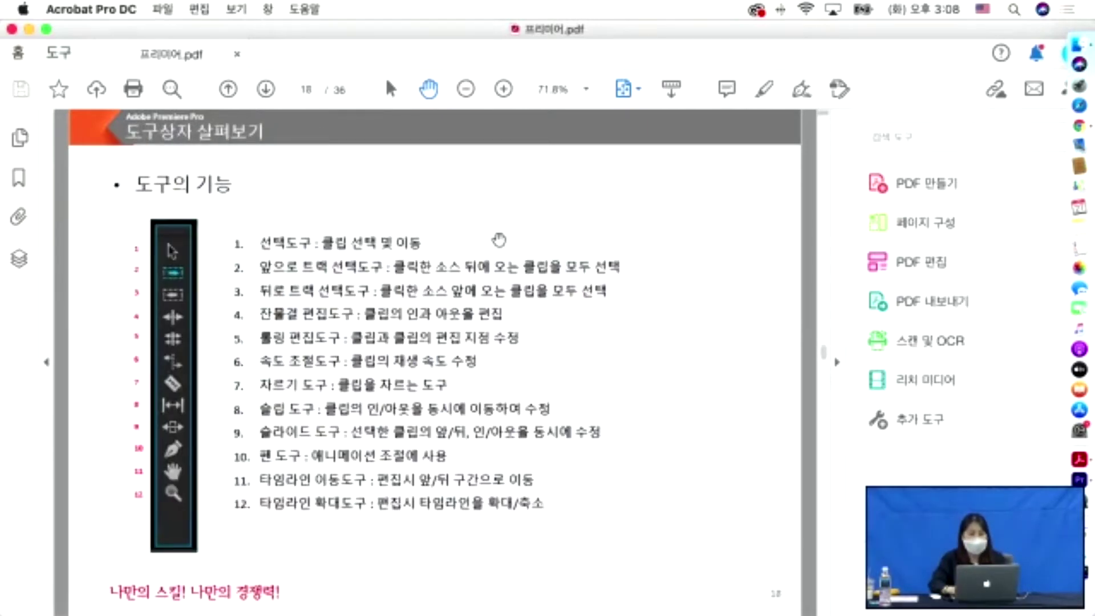
key("Right")
key("Right")
key("Right")
key("Right")
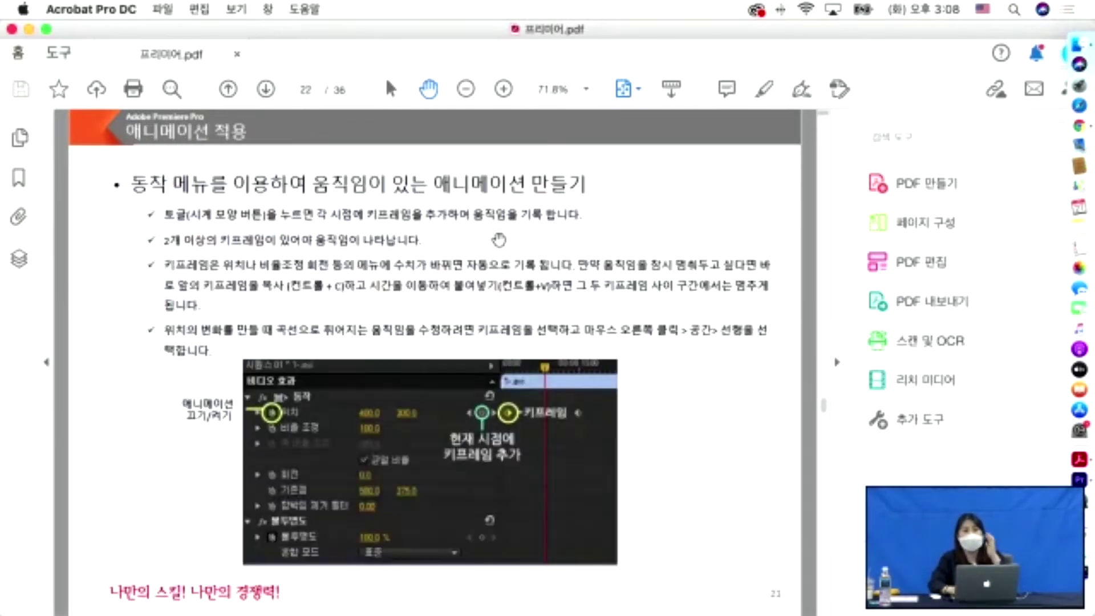
key("Right")
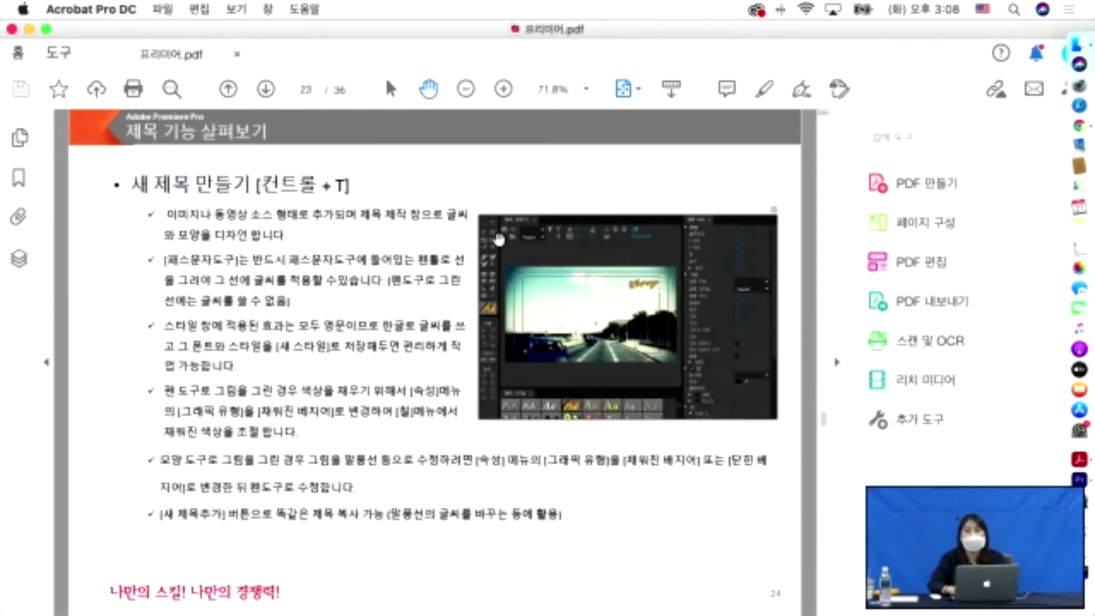
key("Right")
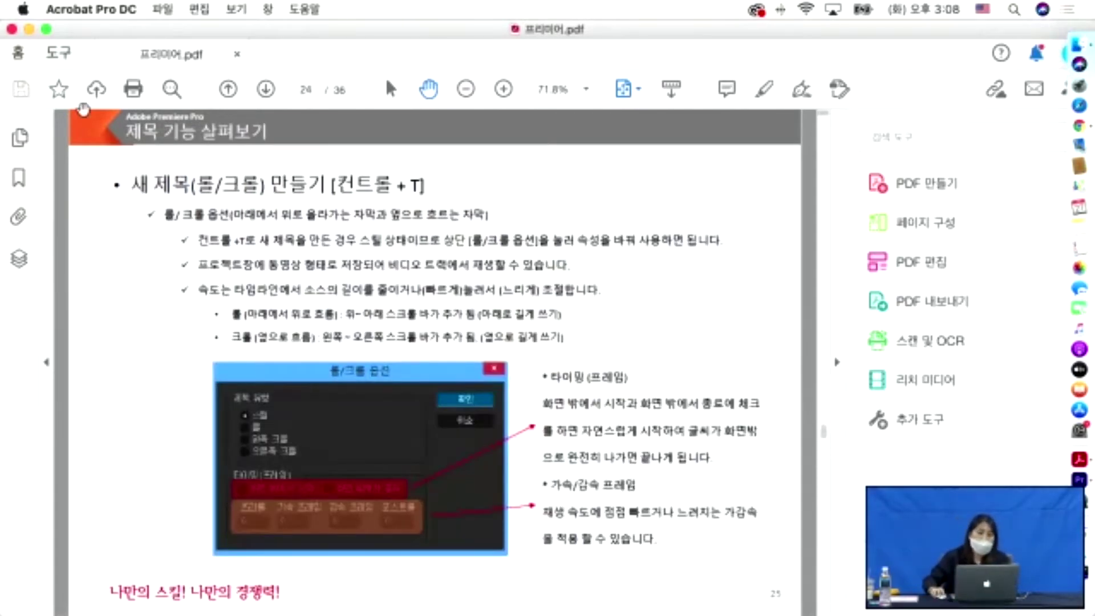
Minimize the PDF window and switch to Premiere Pro.
left_click(28, 30)
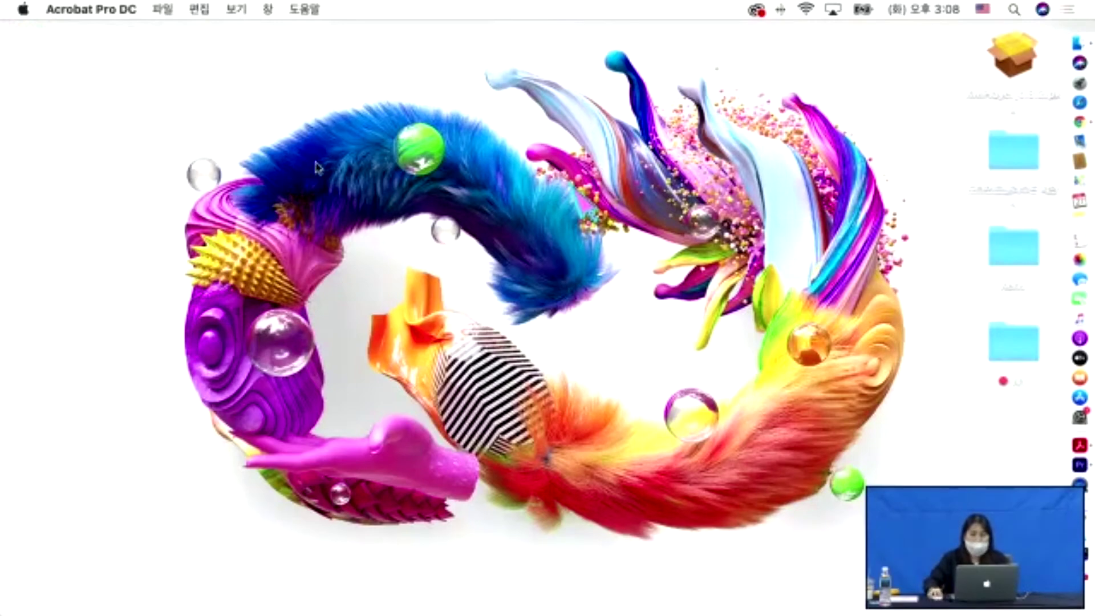
left_click(1080, 465)
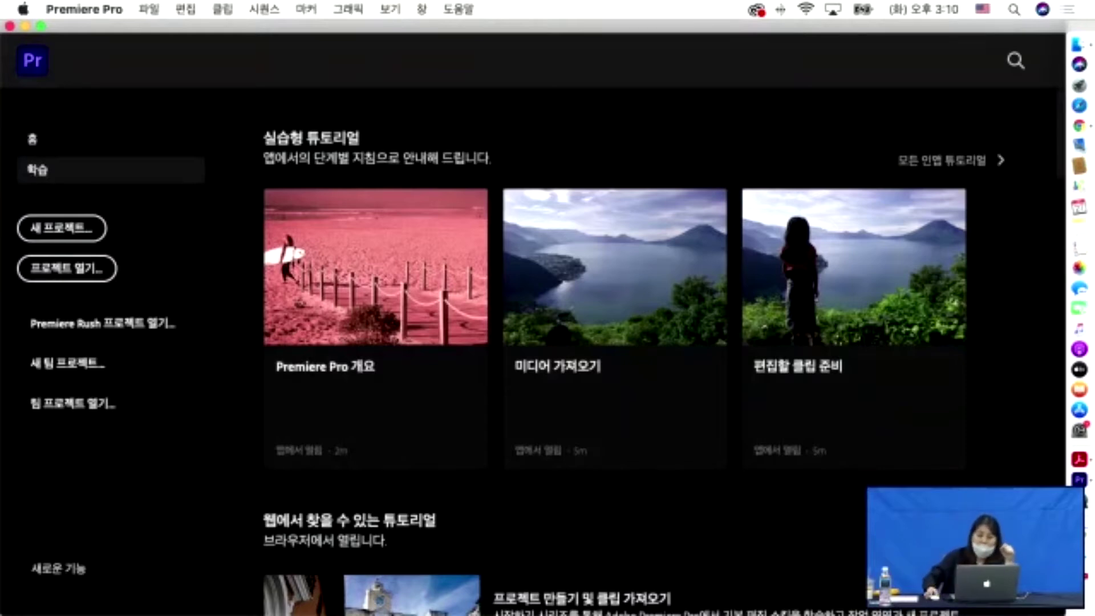
Switch to the Adobe Premiere Rush product page in Chrome and look over its showcase, pricing plans and feature sections.
left_click(1085, 537)
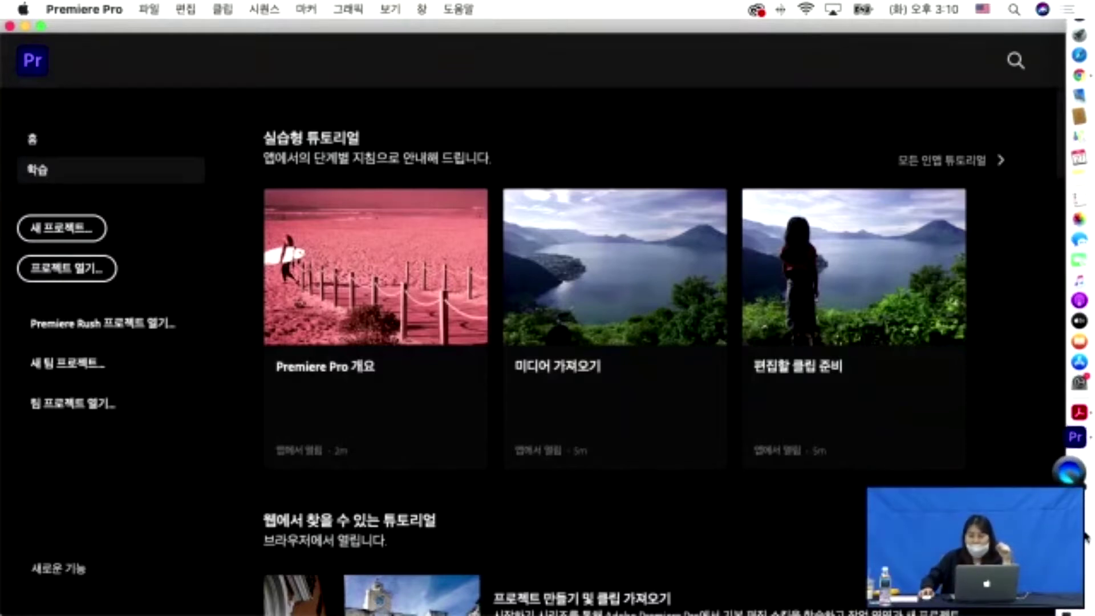
scroll(570, 324, "down", 1)
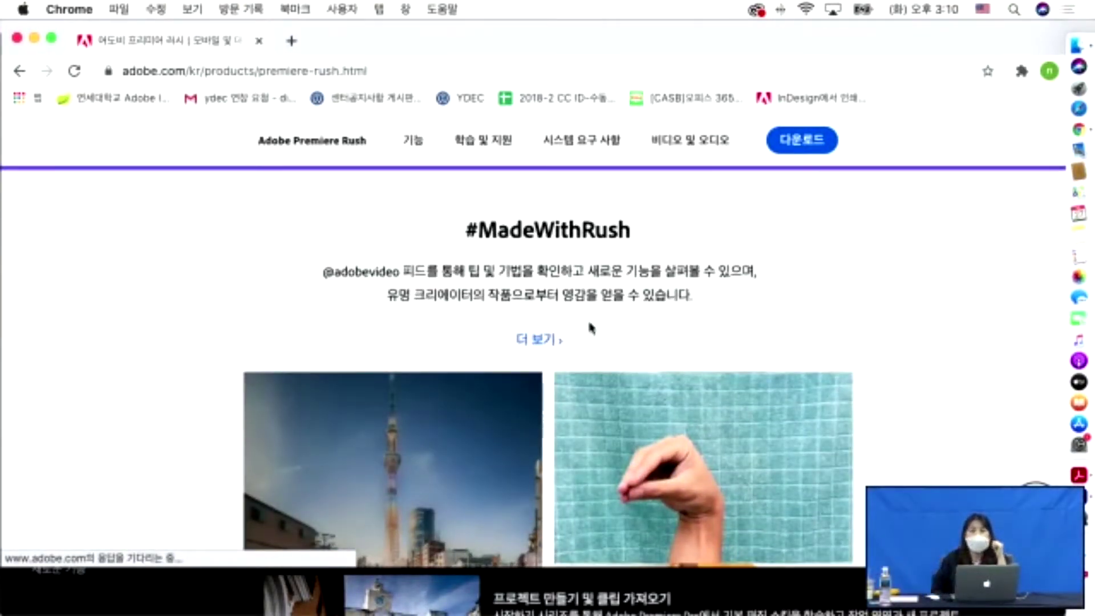
scroll(588, 326, "down", 2)
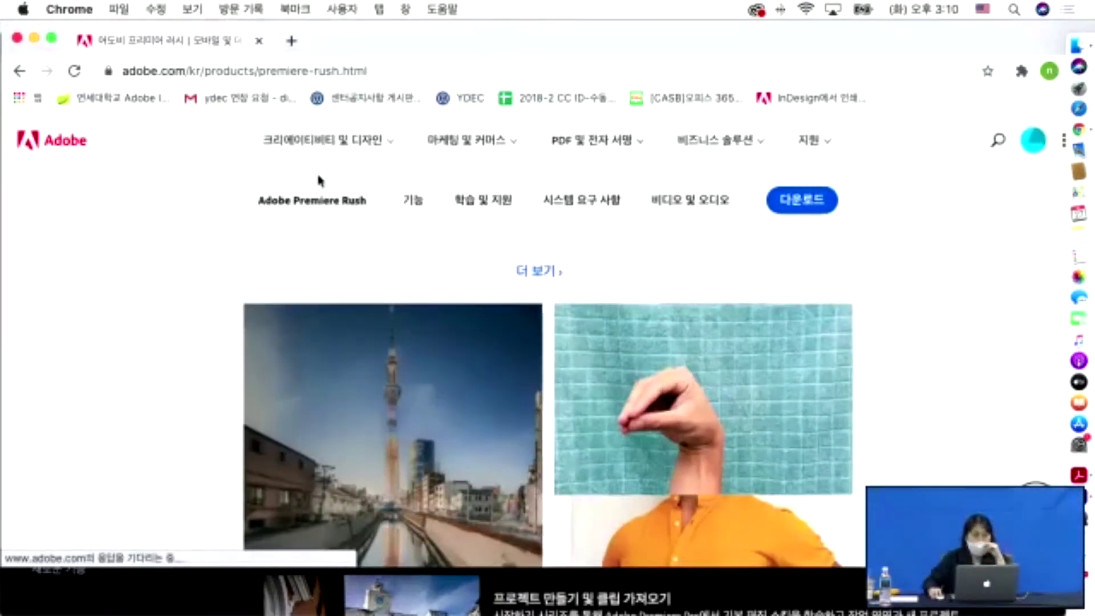
left_click(365, 219)
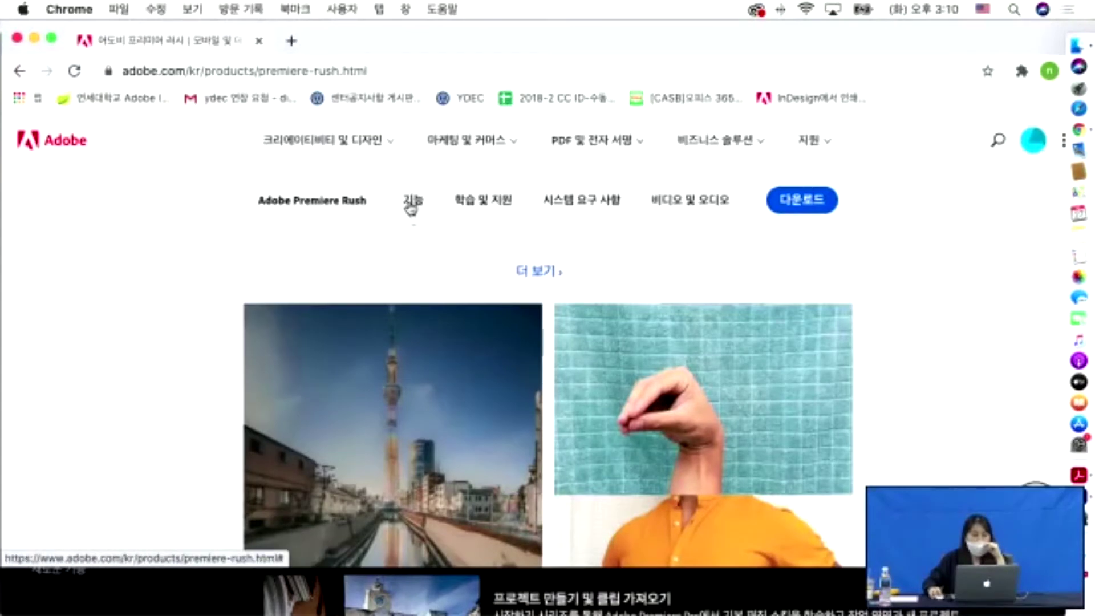
scroll(421, 240, "down", 5)
scroll(422, 241, "down", 7)
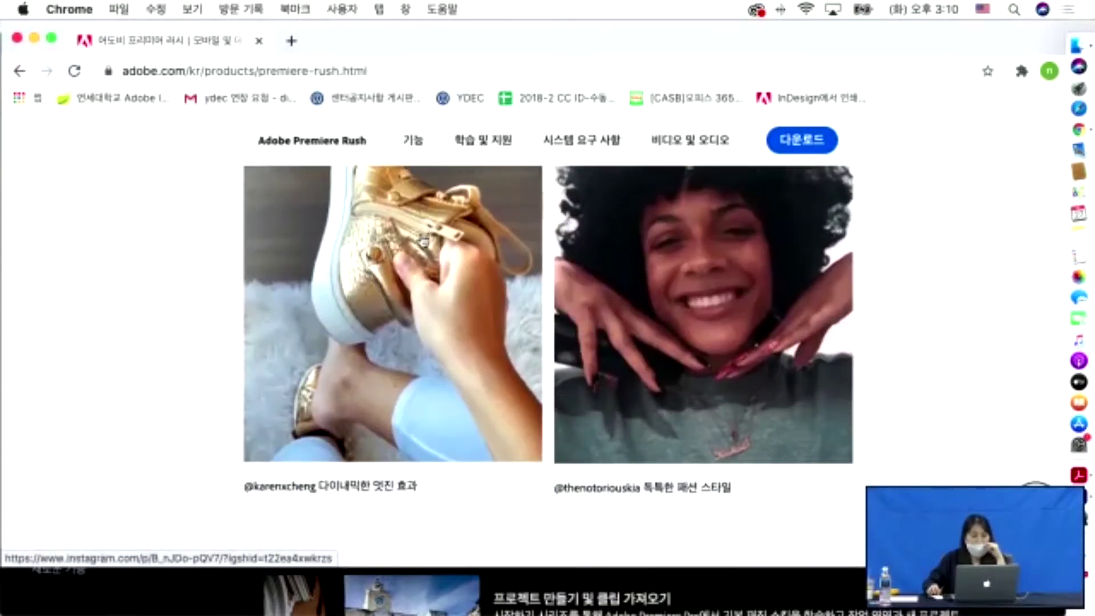
scroll(422, 241, "down", 7)
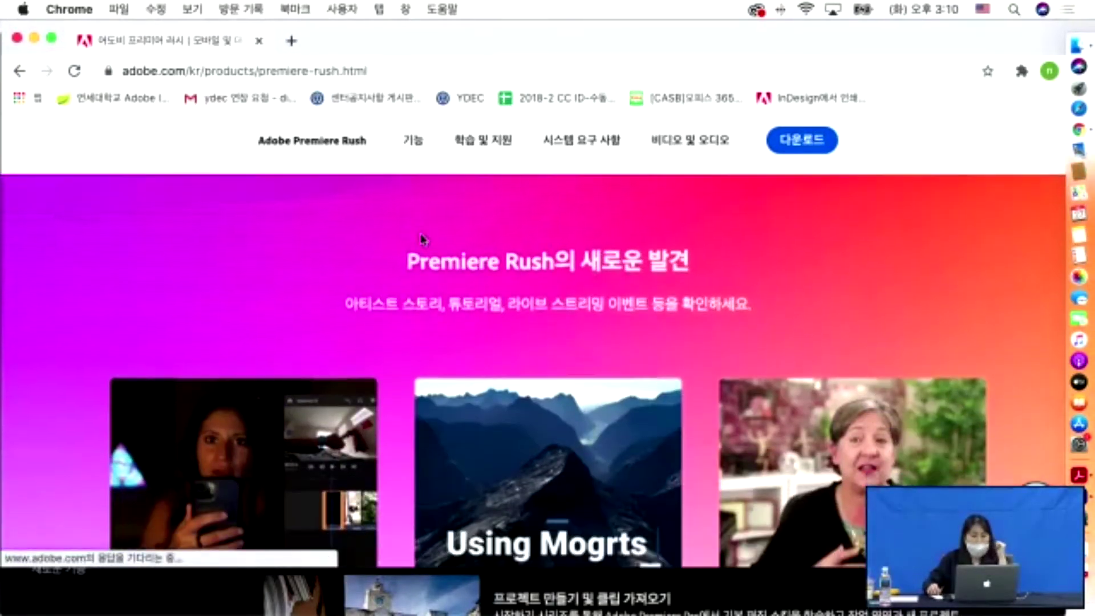
scroll(422, 241, "up", 15)
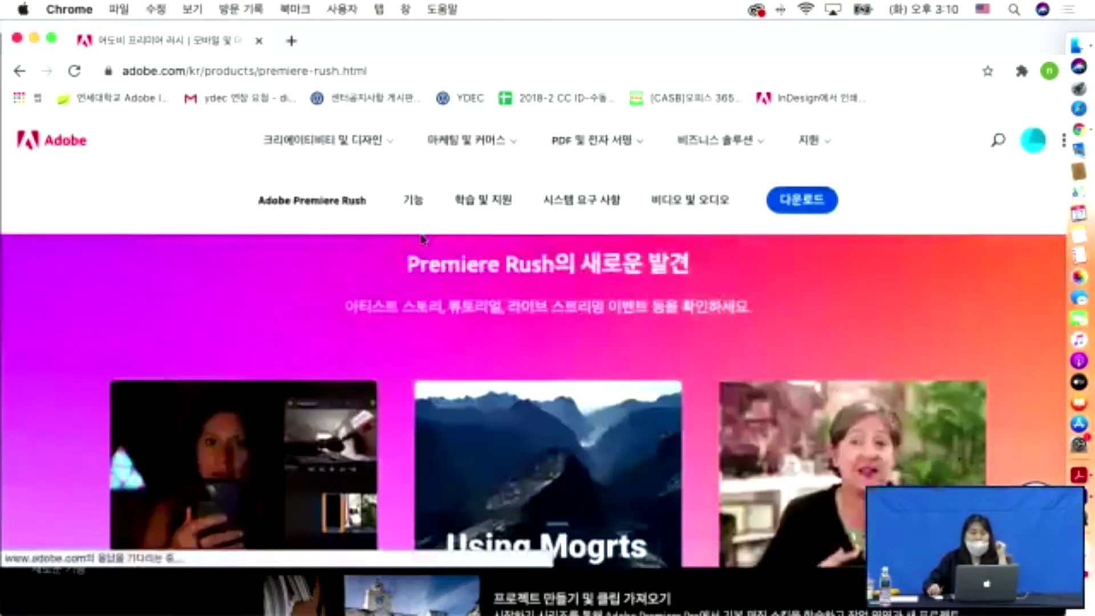
scroll(423, 240, "up", 15)
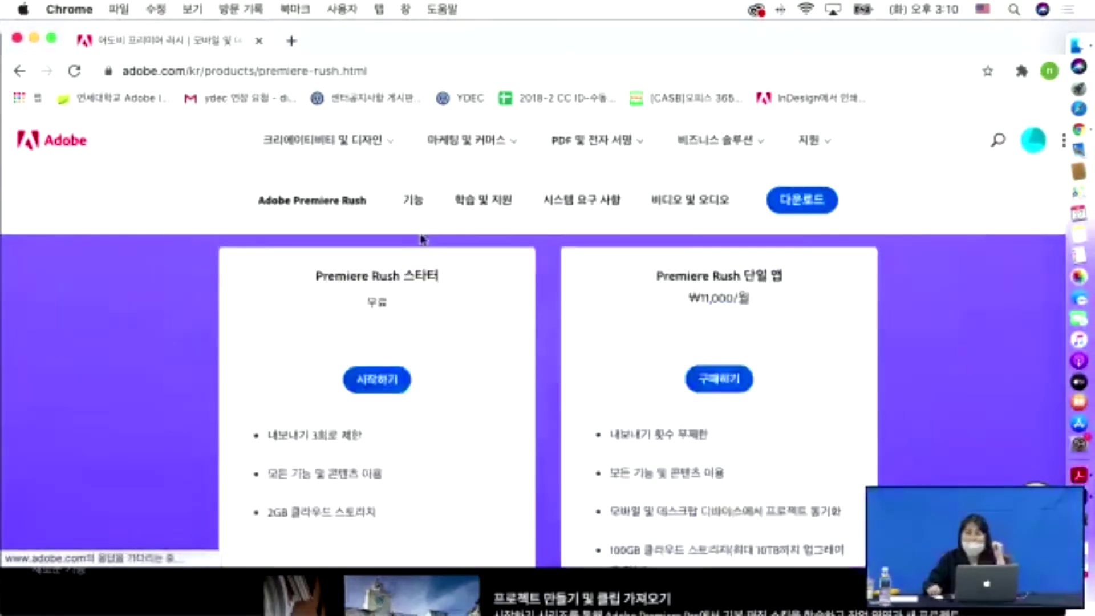
scroll(423, 238, "up", 5)
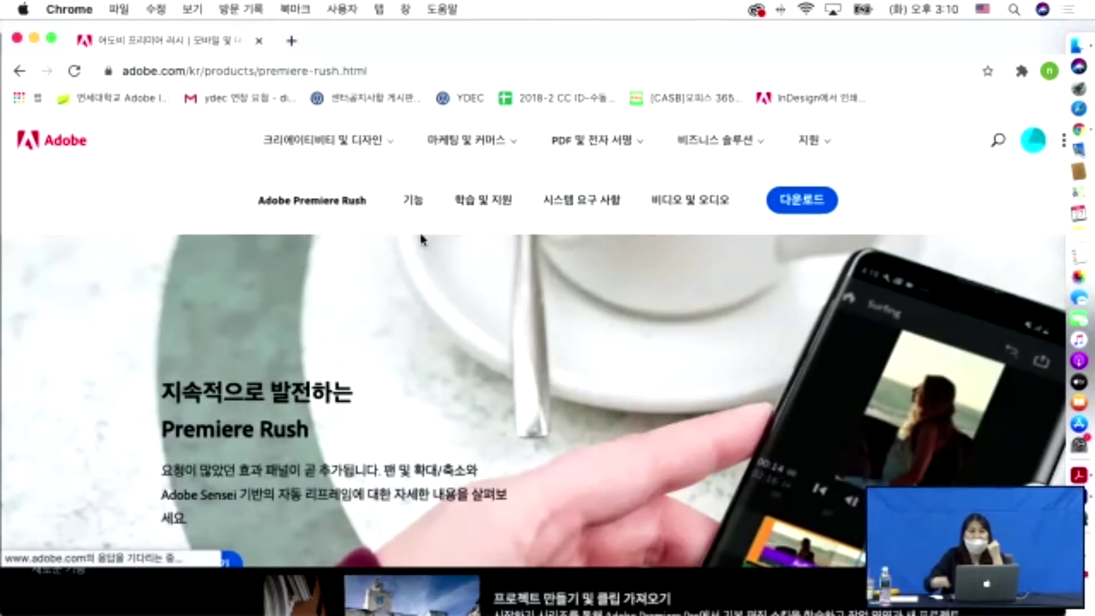
scroll(407, 235, "down", 3)
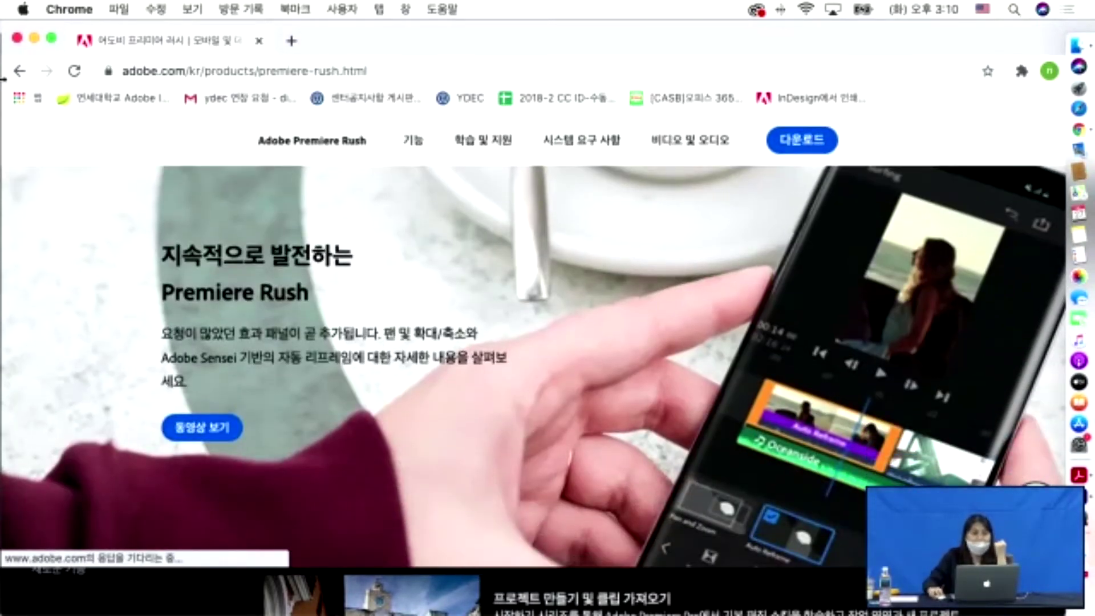
Minimize Chrome to return to Premiere Pro and look over the hands-on and web tutorials on the Learn page.
left_click(35, 39)
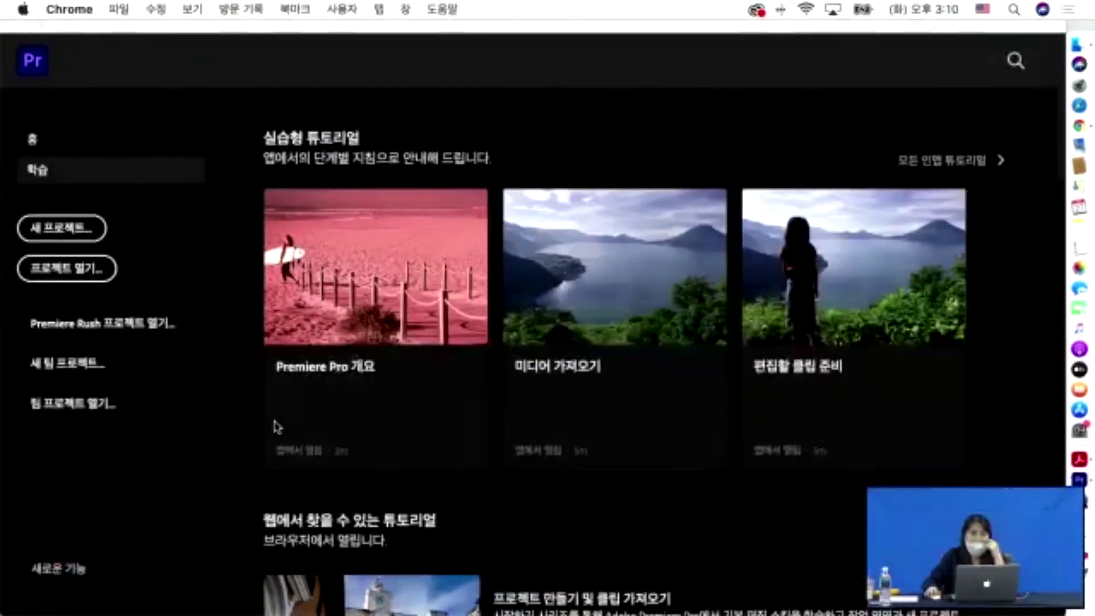
left_click(224, 461)
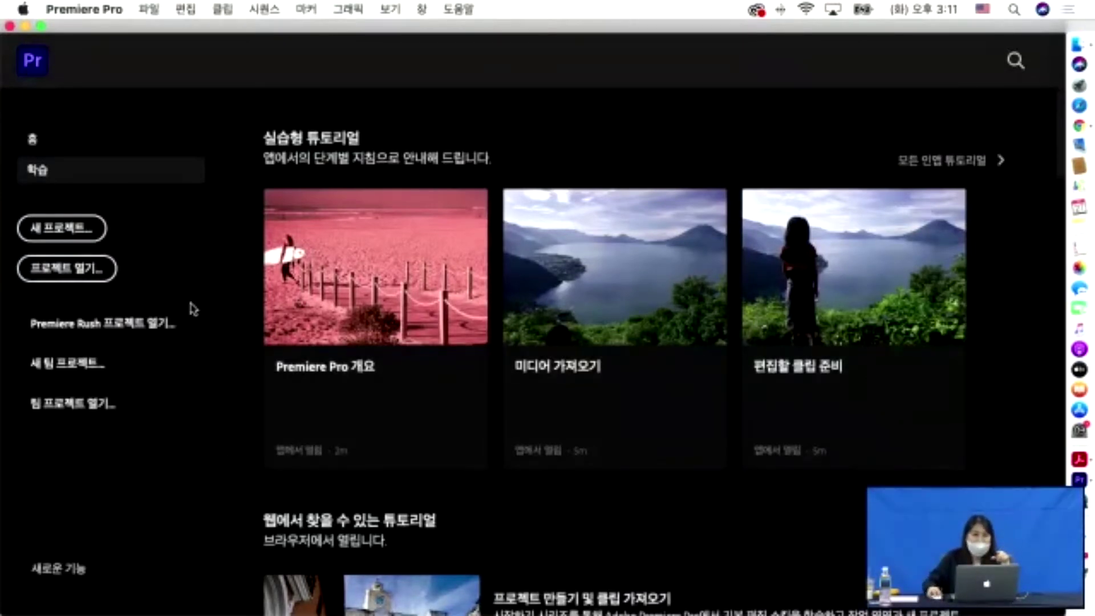
scroll(294, 370, "down", 7)
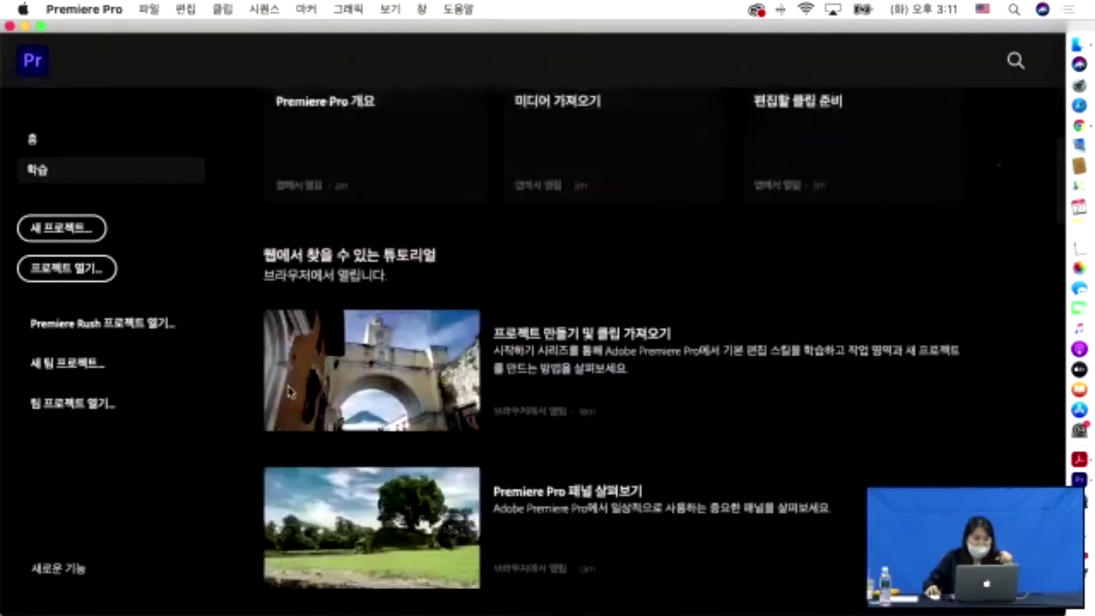
scroll(298, 386, "up", 7)
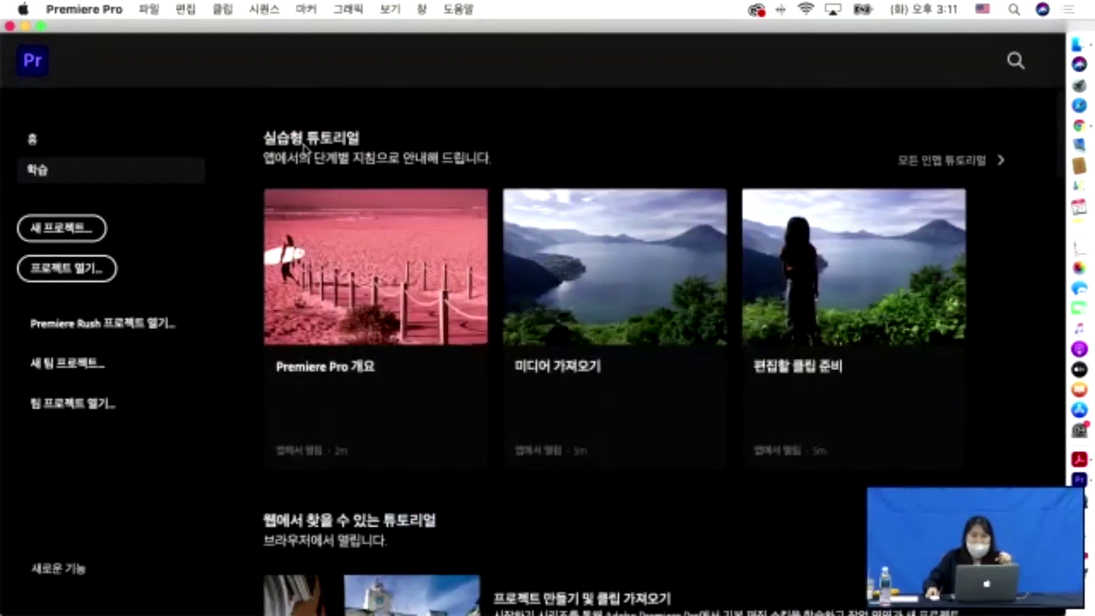
scroll(345, 217, "down", 3)
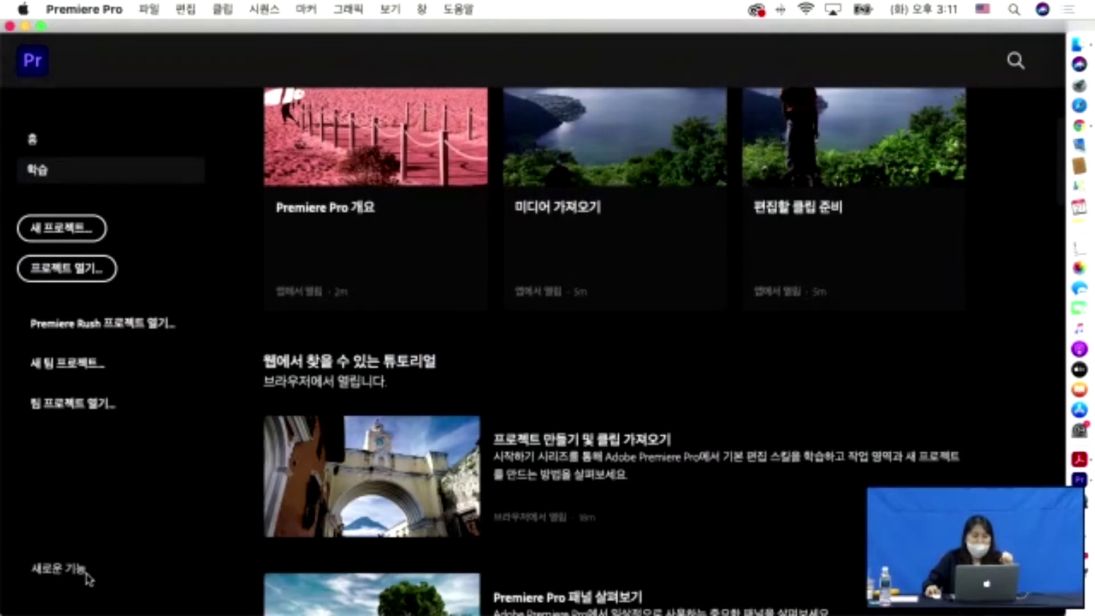
scroll(450, 255, "up", 1)
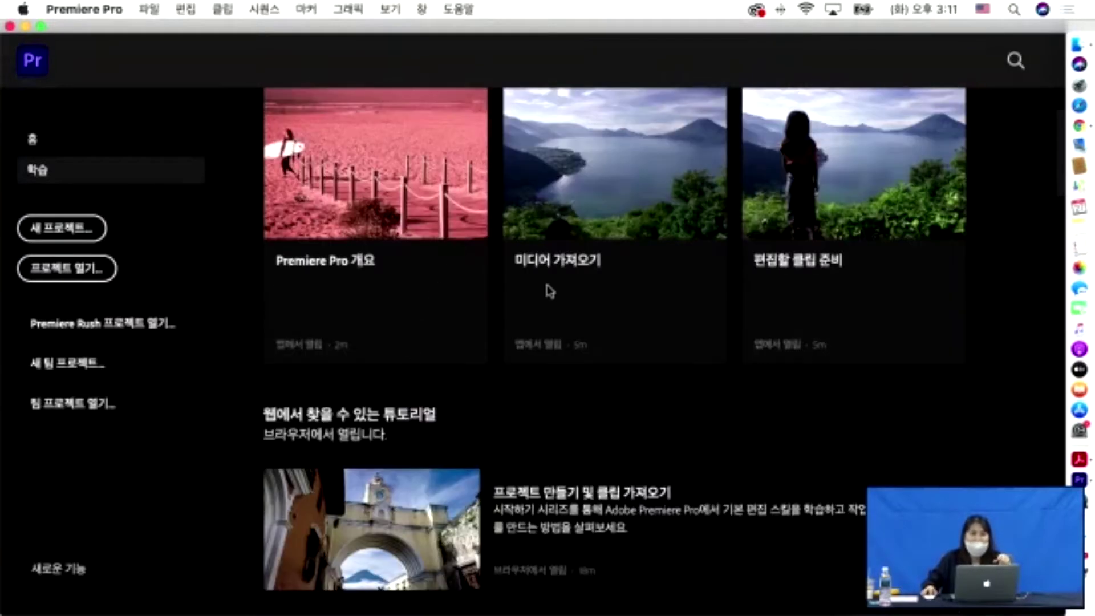
scroll(550, 289, "up", 2)
scroll(611, 374, "down", 2)
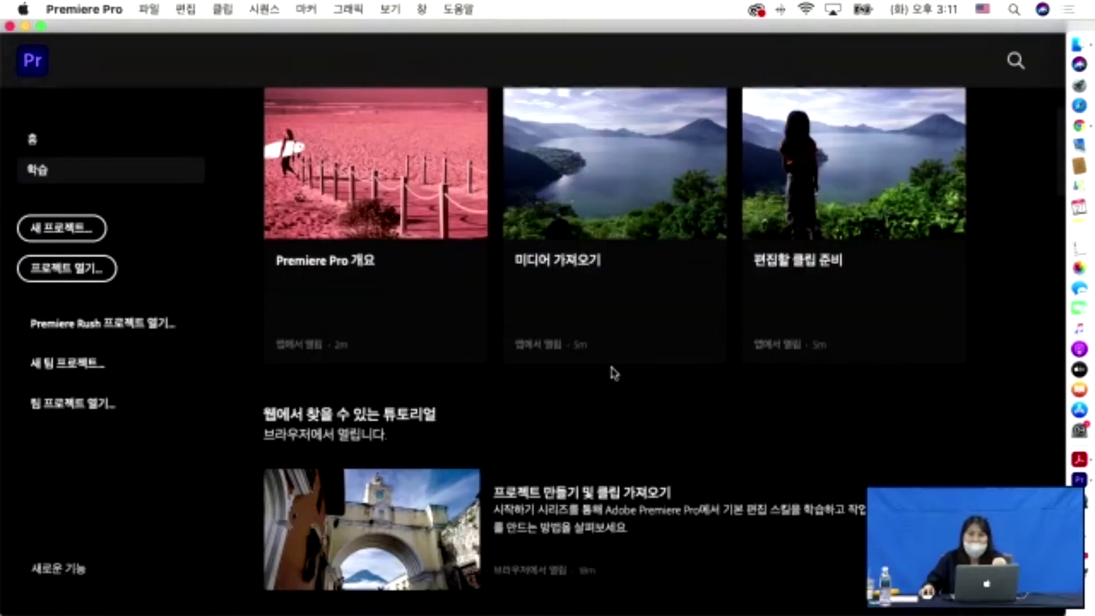
Look through the What's New highlights, including Stock audio assets, Productions, titles and graphics, and essential sound tools, and close them.
scroll(612, 374, "down", 1)
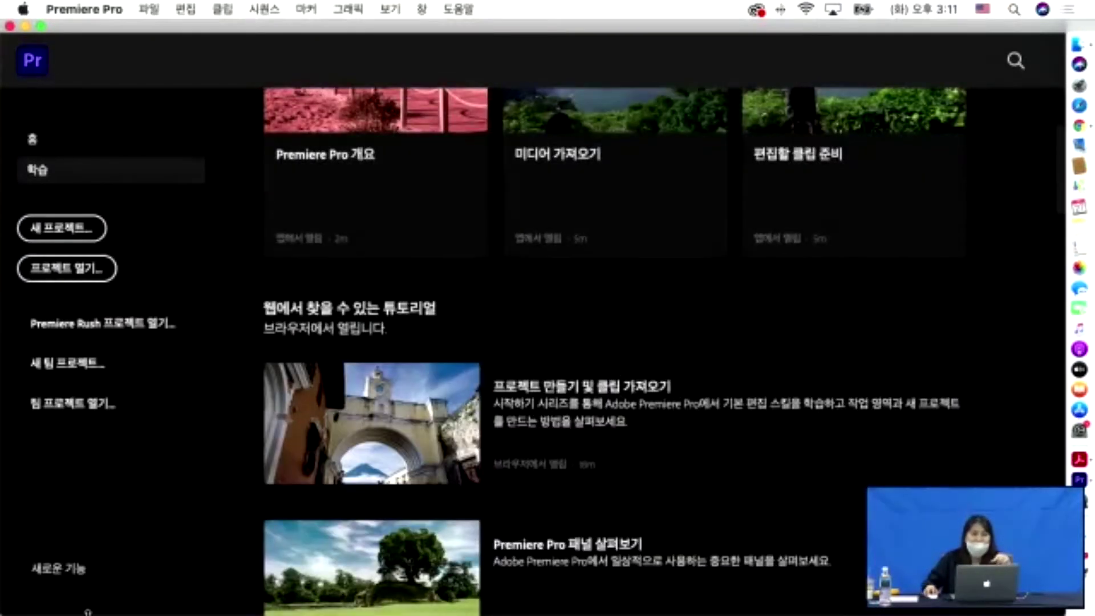
left_click(56, 575)
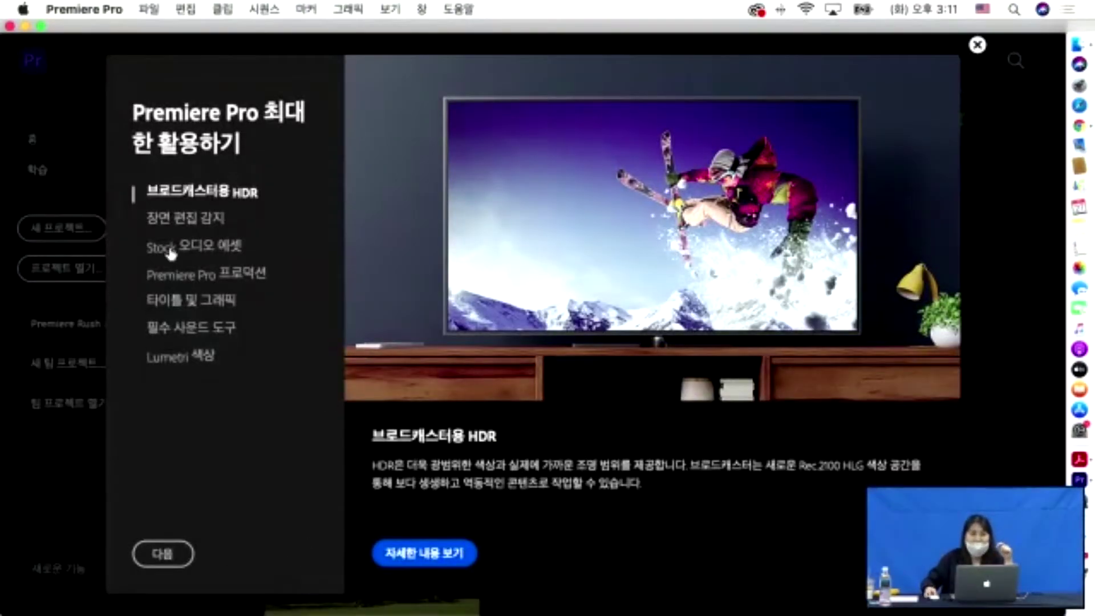
left_click(168, 244)
left_click(171, 273)
left_click(176, 301)
left_click(188, 326)
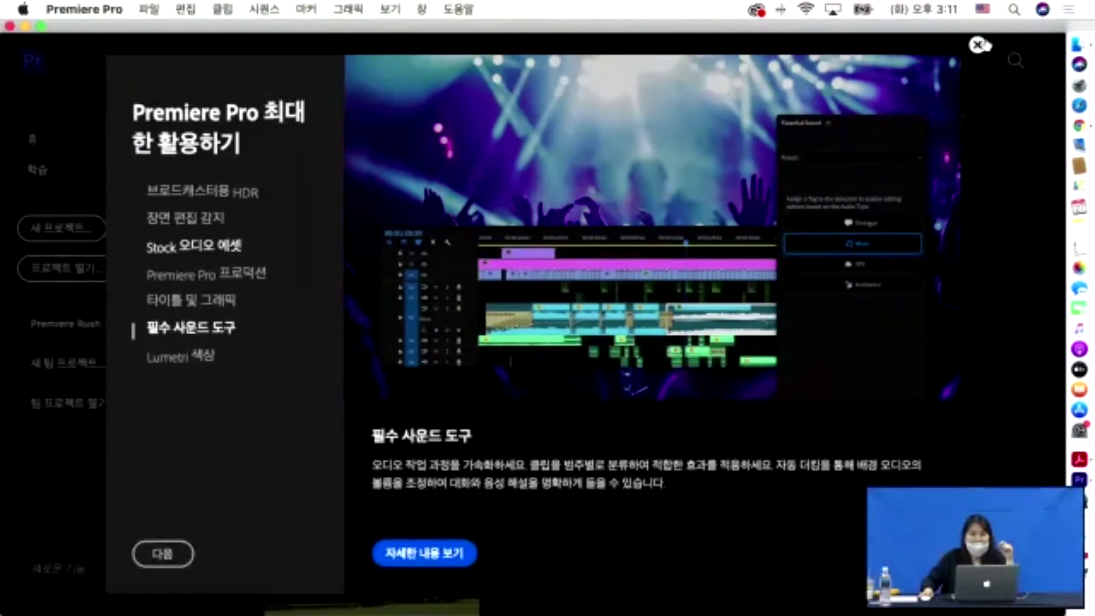
left_click(977, 44)
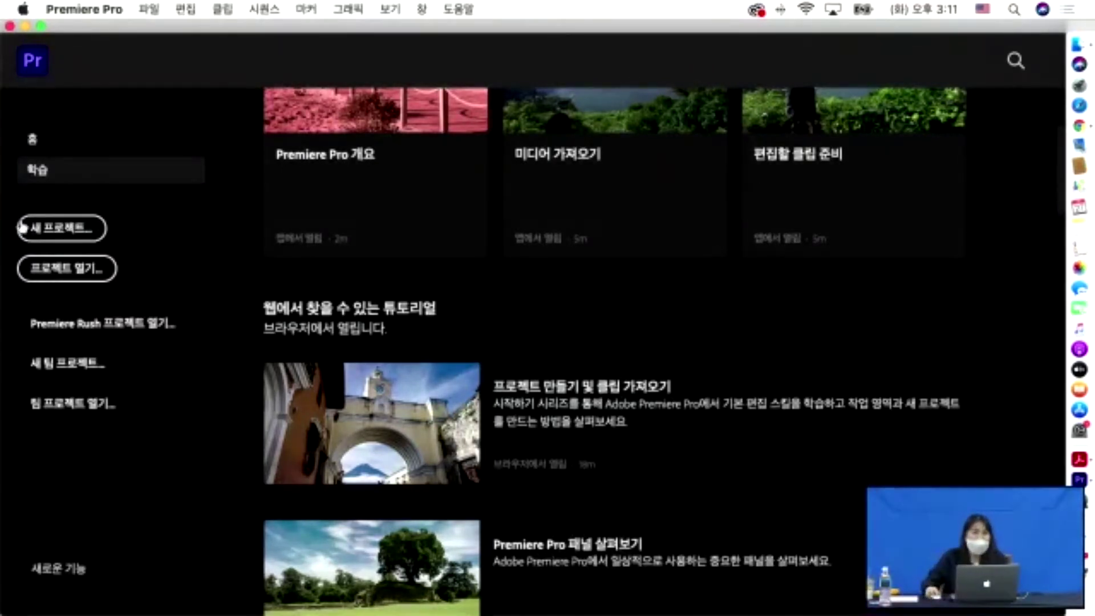
Start a new project and name it "test".
left_click(51, 234)
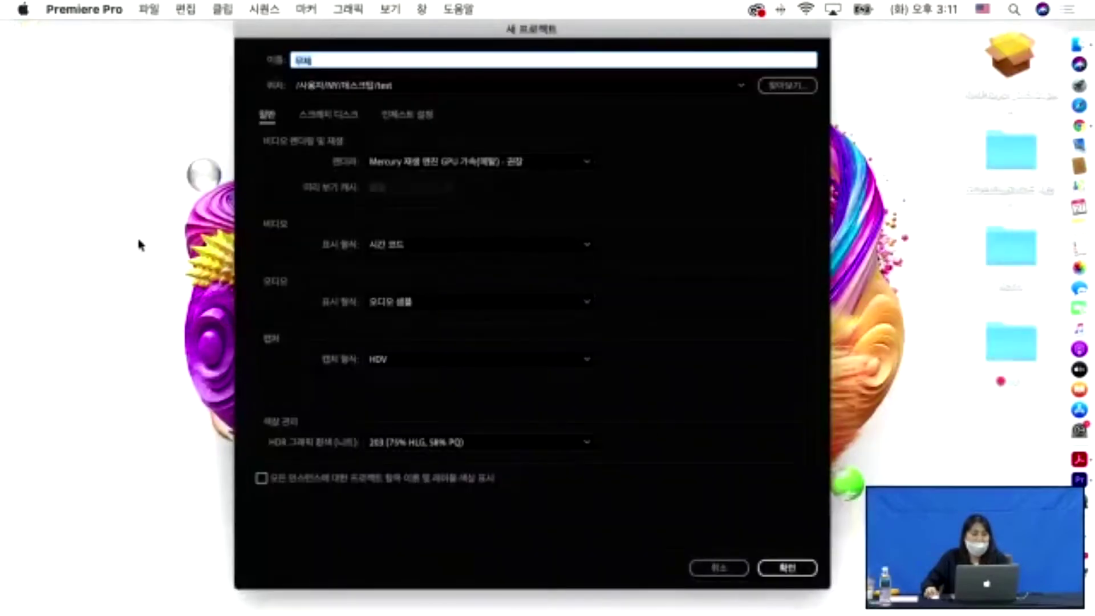
left_click_drag(338, 30, 366, 38)
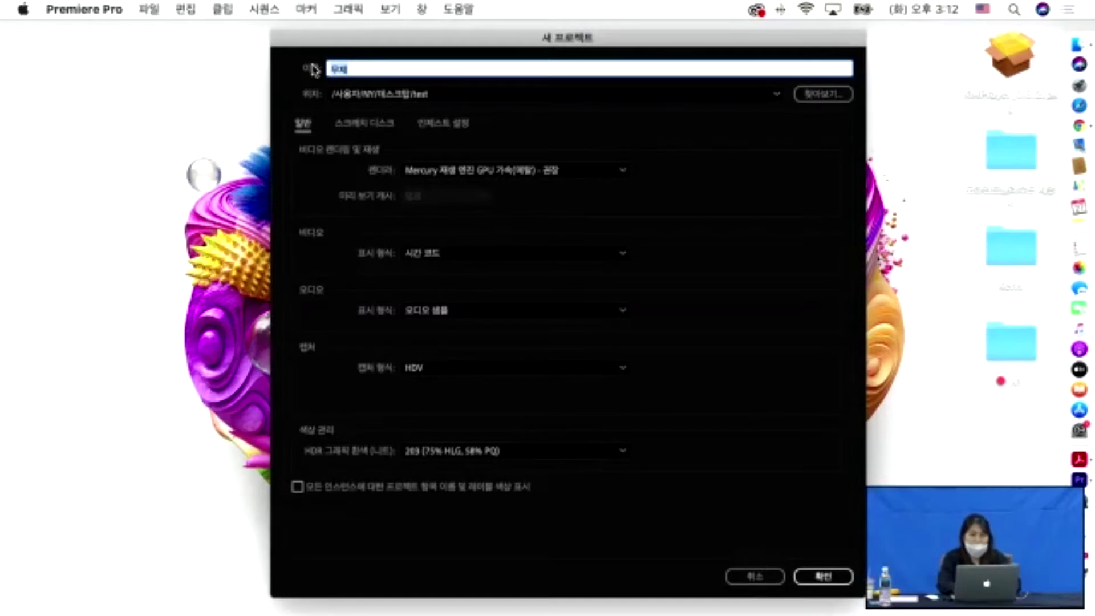
type("test")
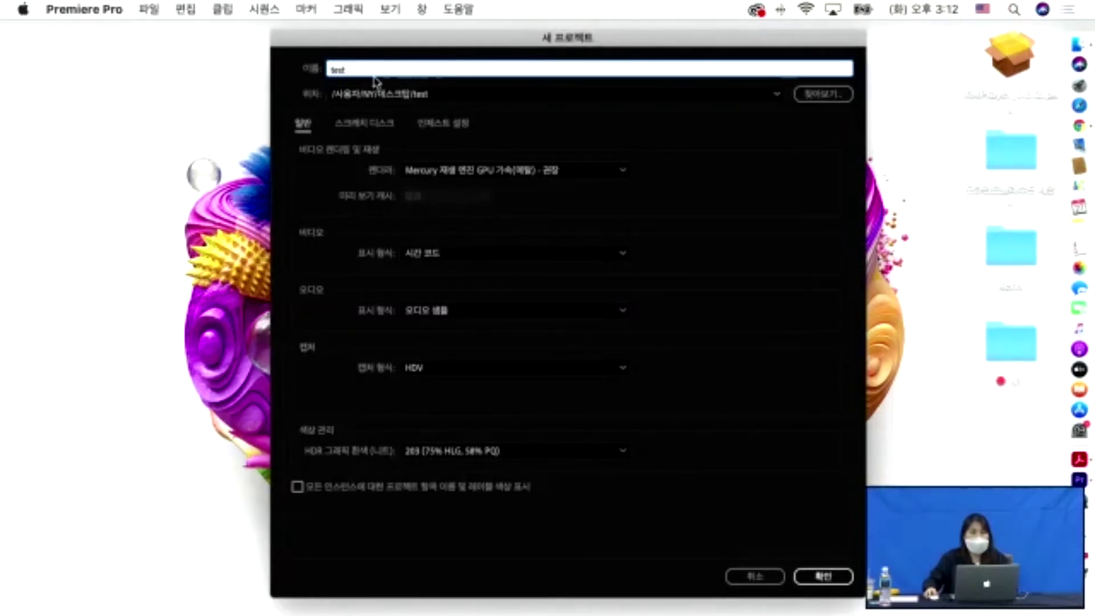
Create a folder named "test" on the Desktop and set it as the project location.
left_click(827, 95)
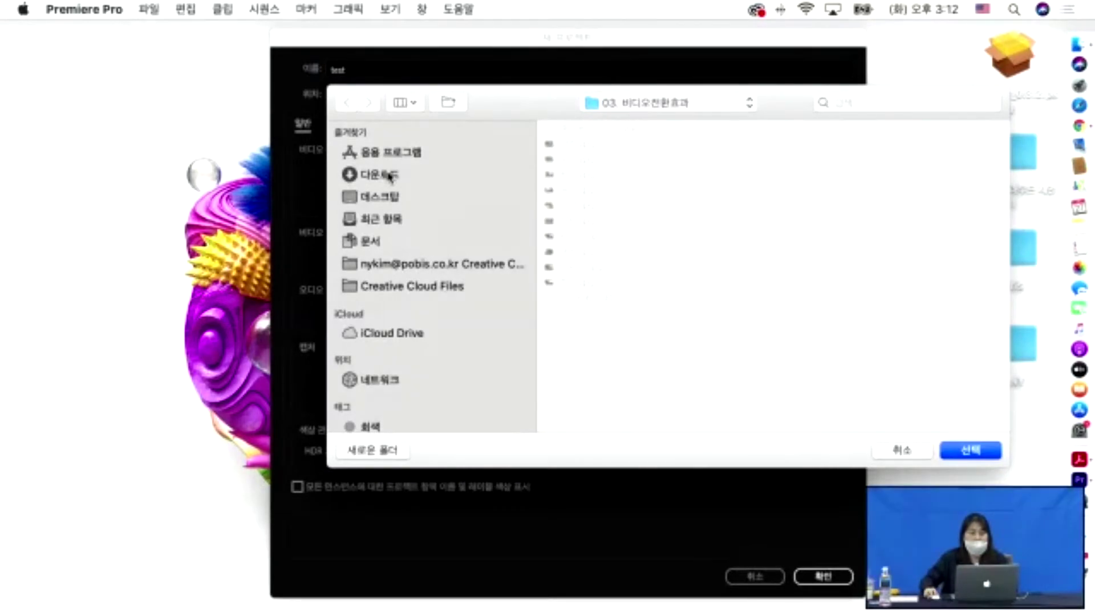
left_click(395, 176)
left_click(368, 200)
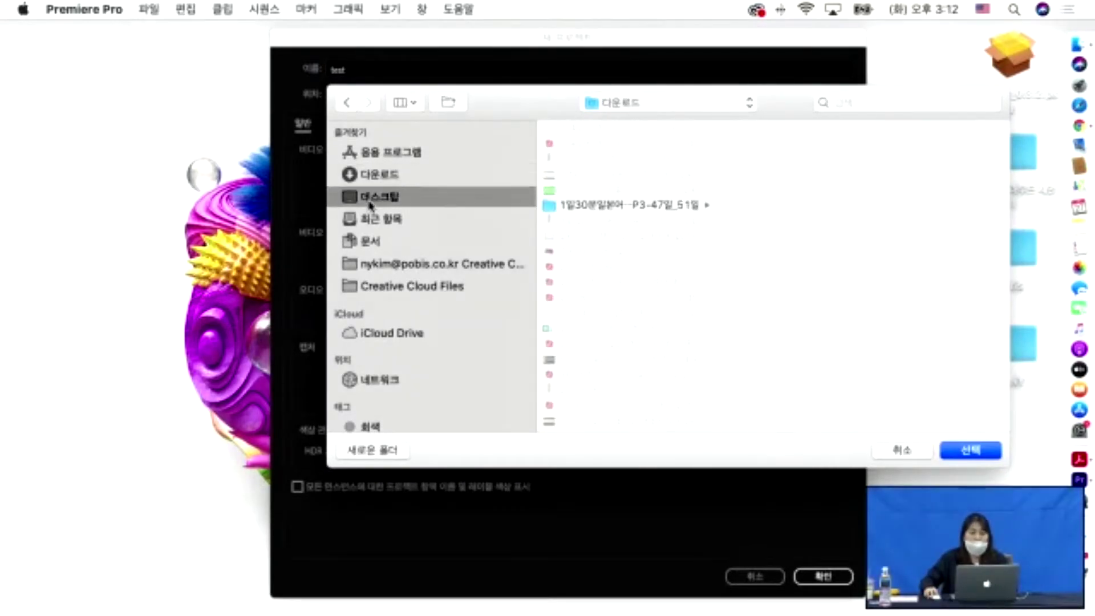
left_click(371, 450)
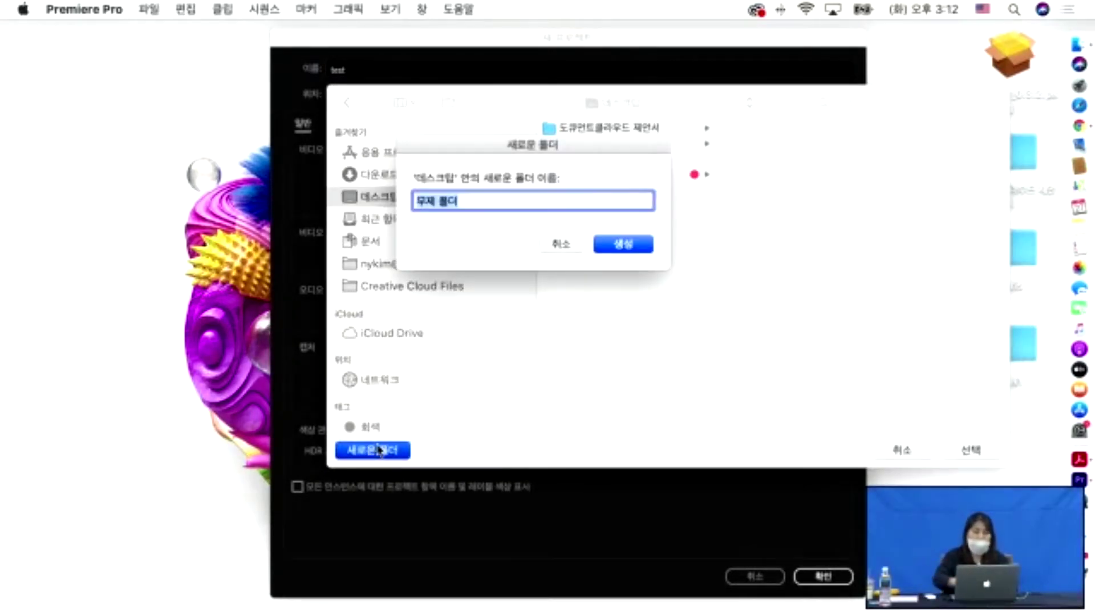
type("test")
key("Return")
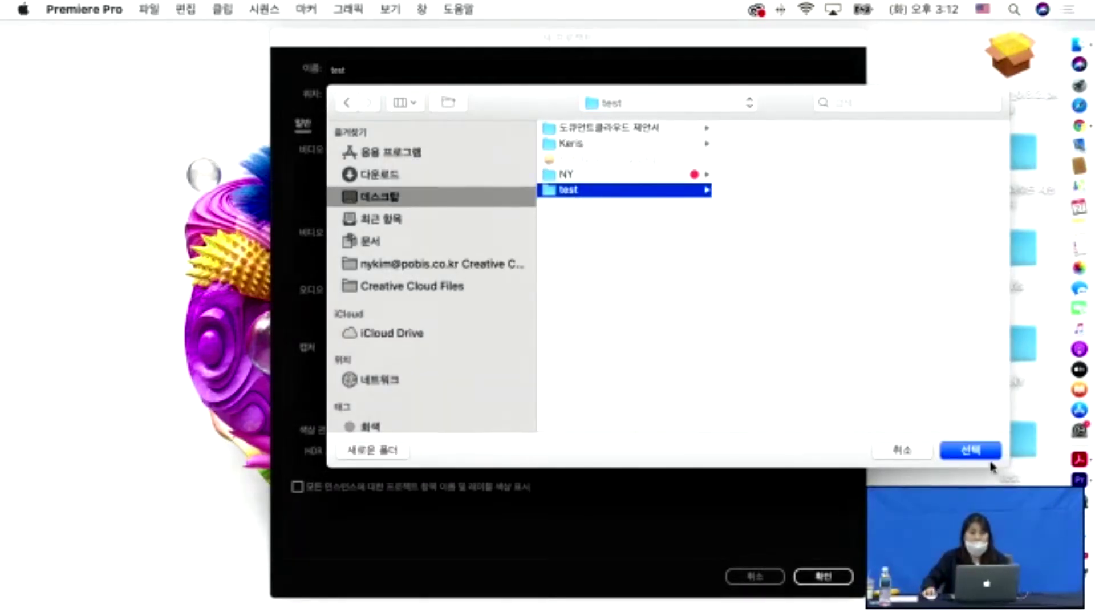
left_click(976, 453)
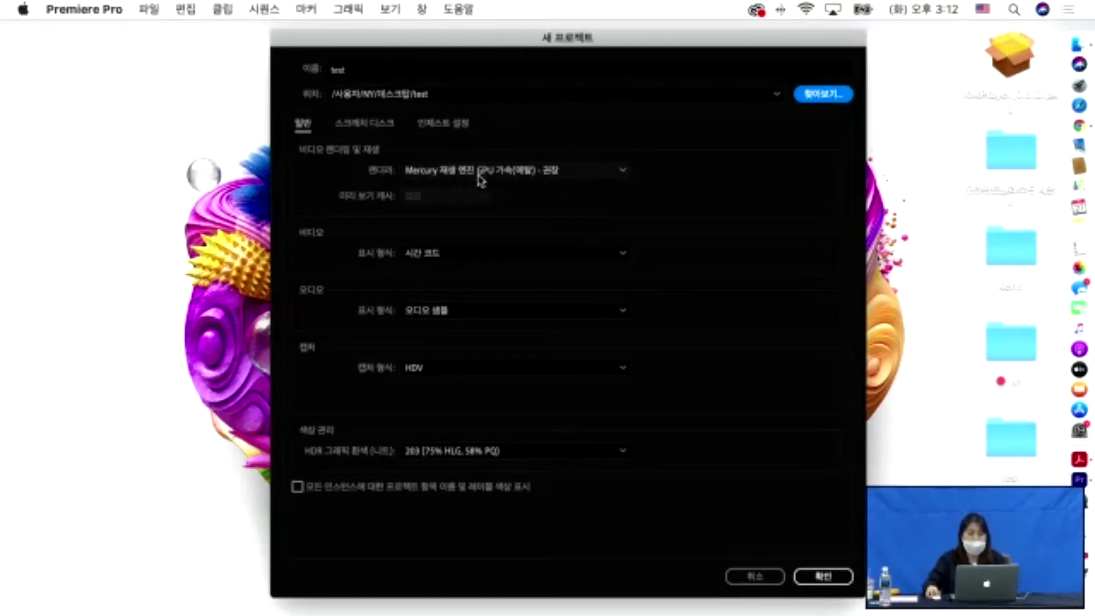
Review the video and audio display format options, keep Timecode and Audio Samples, and create the project without opening the audio hardware preferences.
left_click(475, 259)
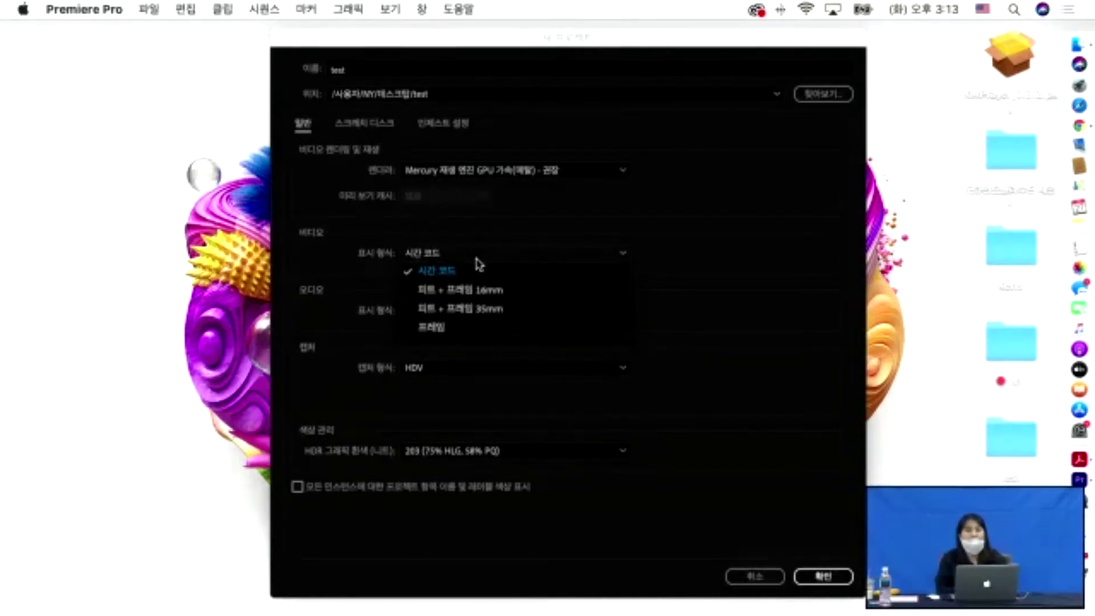
left_click(337, 325)
left_click(491, 316)
left_click(494, 318)
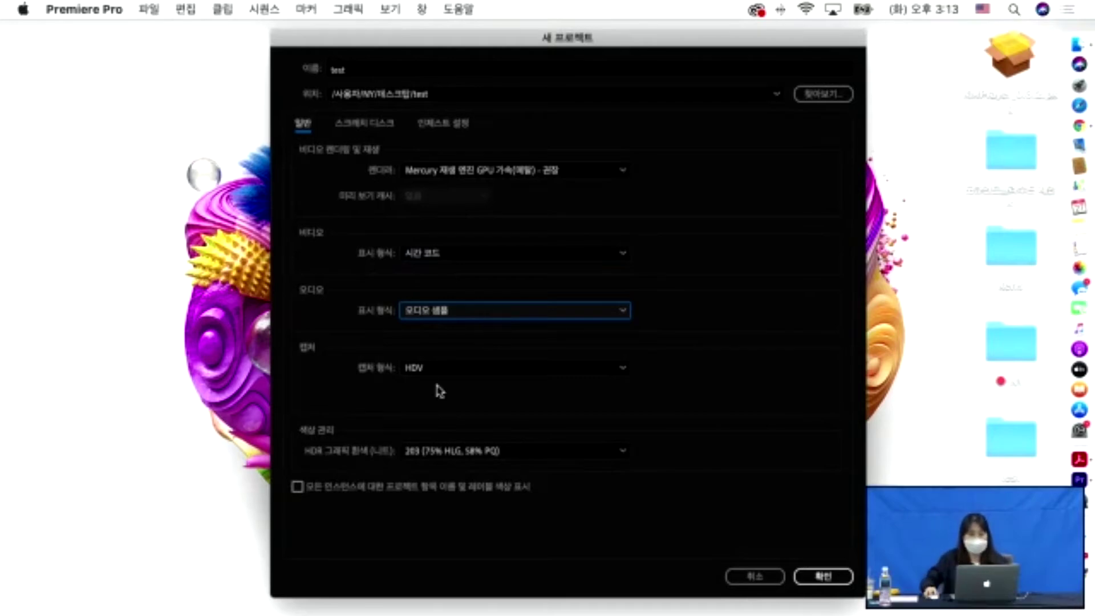
left_click(819, 577)
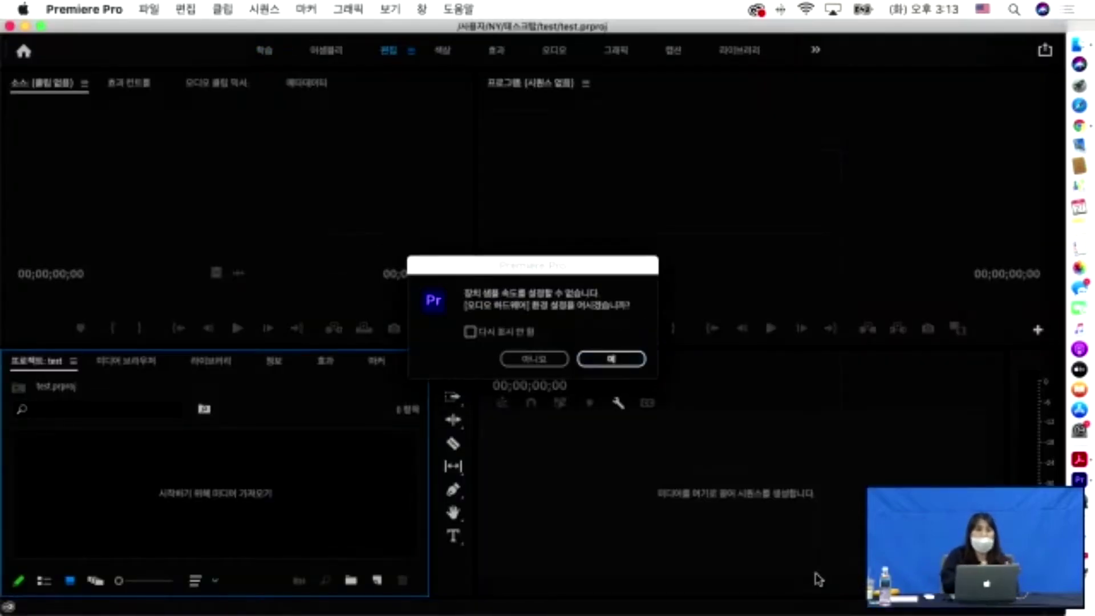
left_click(535, 361)
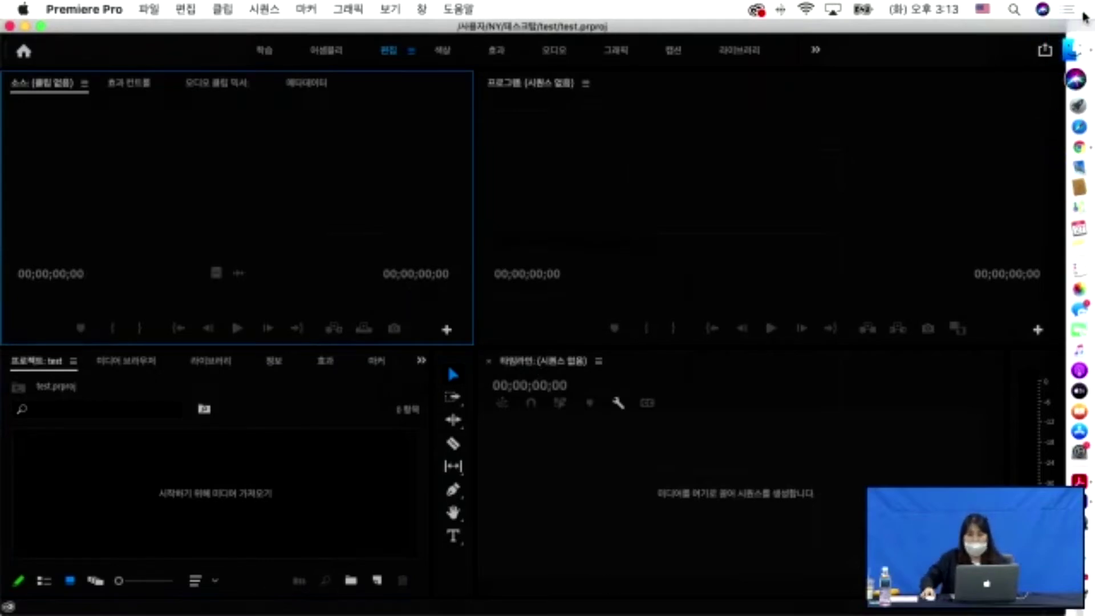
Switch to Finder and locate the test.prproj file in the Desktop's test folder.
left_click(1079, 48)
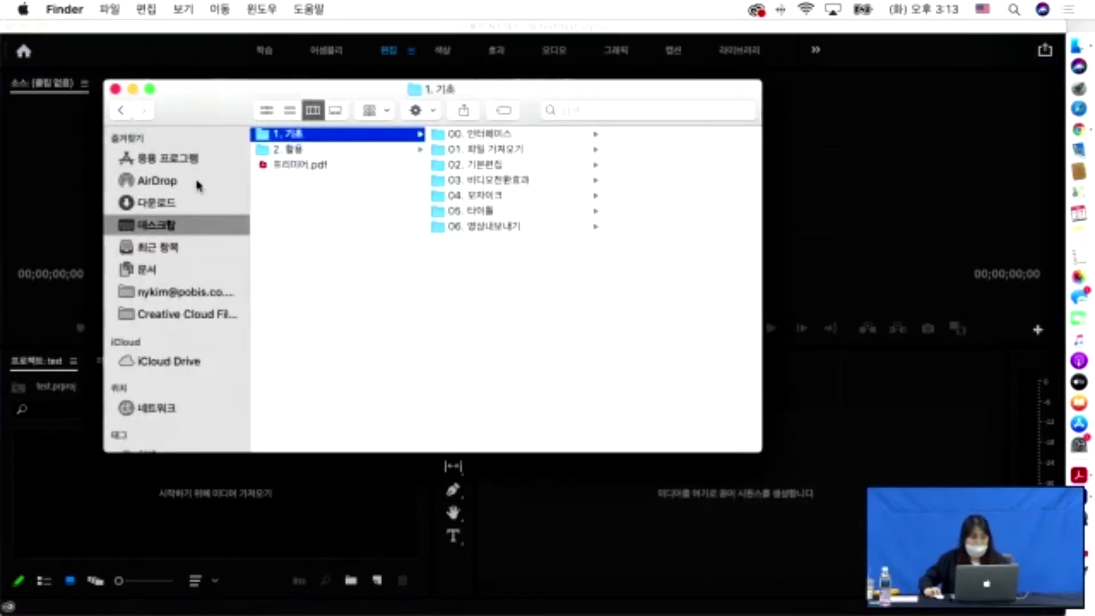
left_click(144, 230)
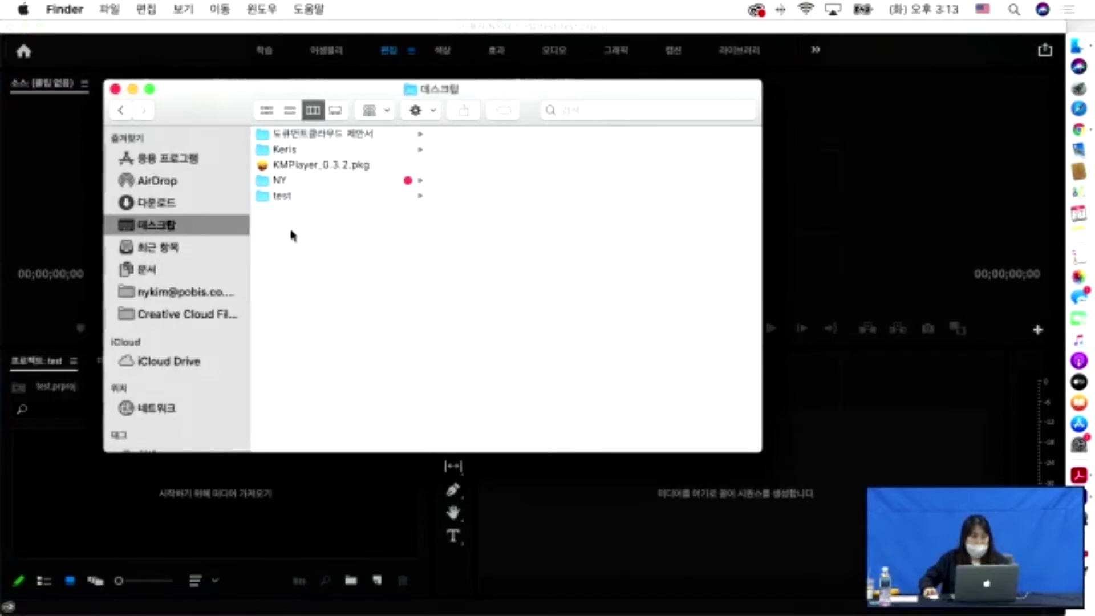
left_click(282, 196)
left_click(469, 136)
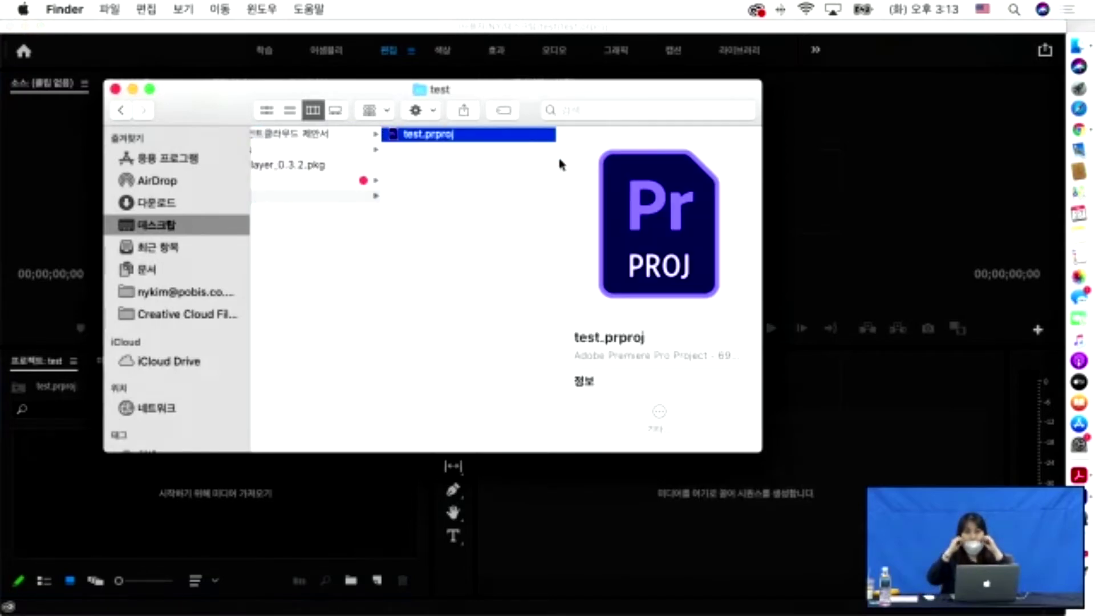
Browse the Desktop to Keris > 2. Pr > 1. 기초 to show the lesson folders.
scroll(440, 169, "left", 2)
left_click(141, 228)
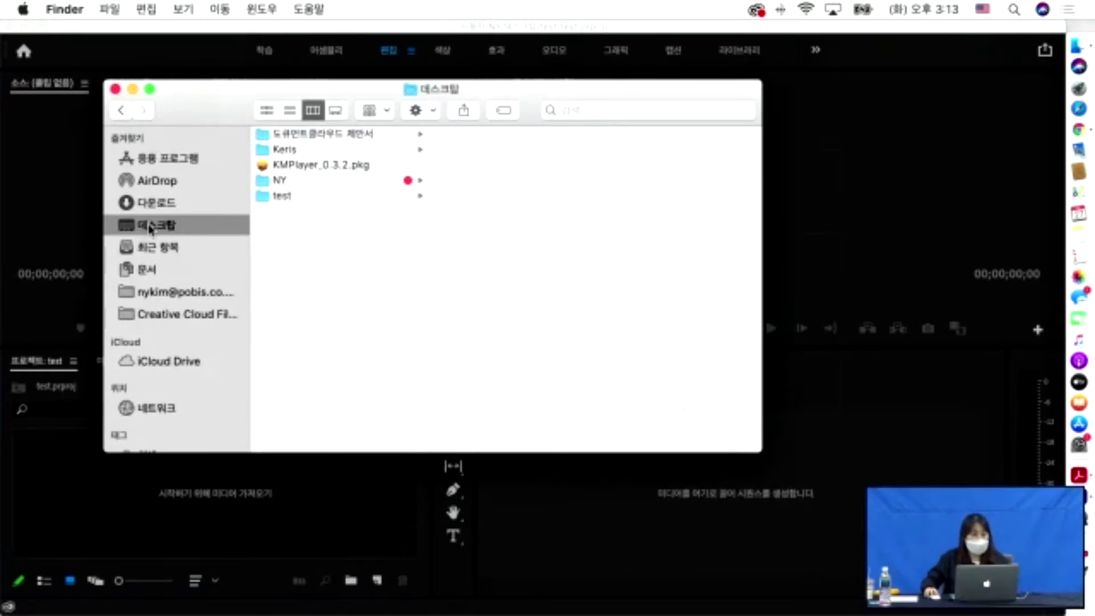
left_click(277, 181)
left_click(285, 150)
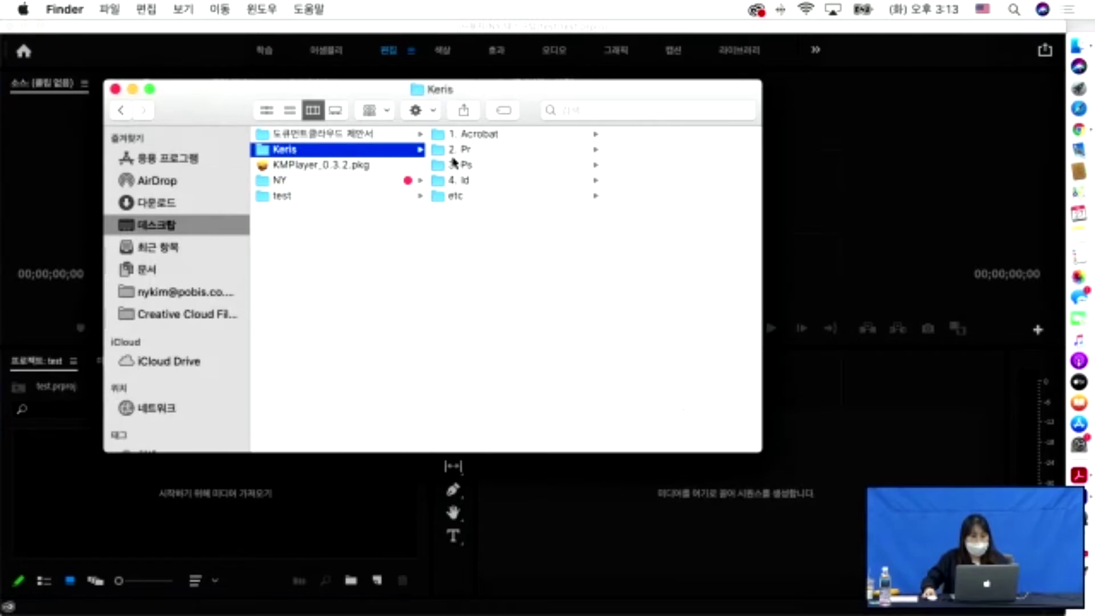
left_click(463, 150)
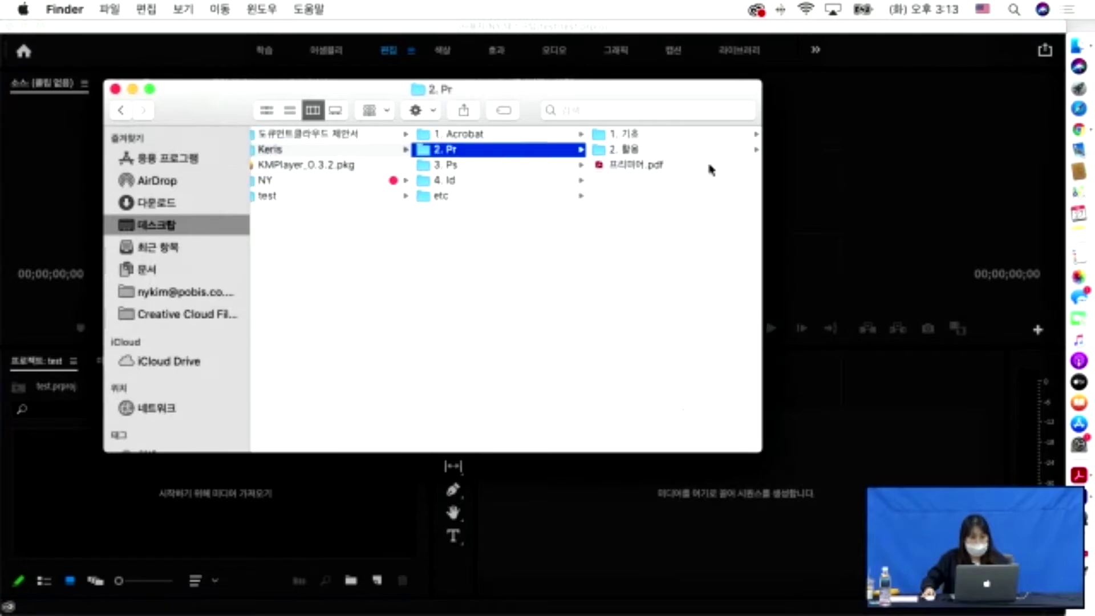
left_click(646, 138)
left_click_drag(638, 94, 572, 108)
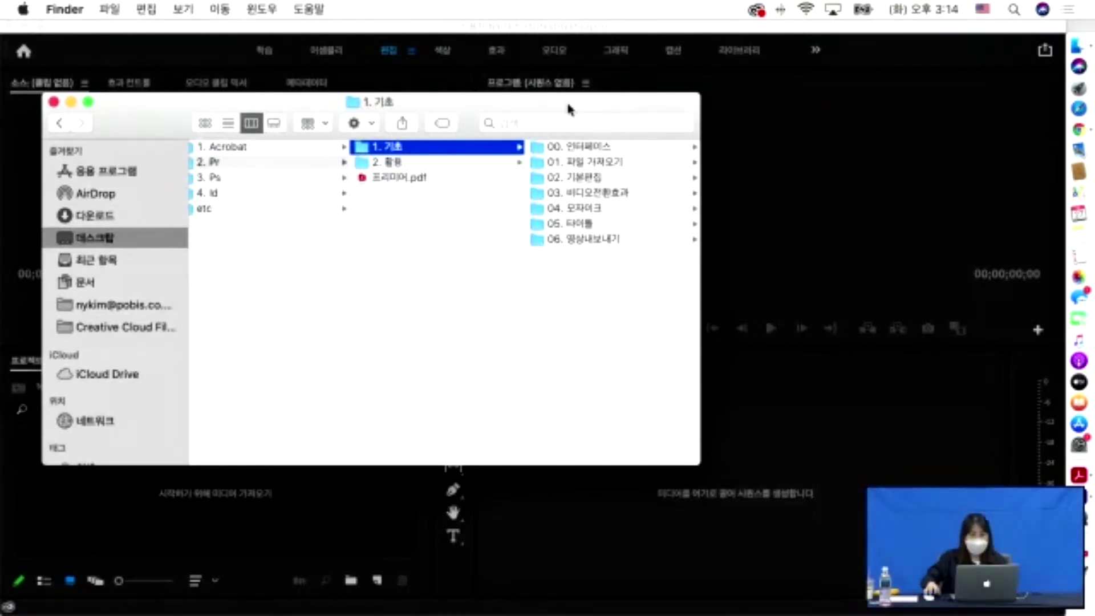
Return to Premiere Pro and examine the Project, Source, Program, Timeline and Tools panels by focusing each one in turn.
left_click(216, 521)
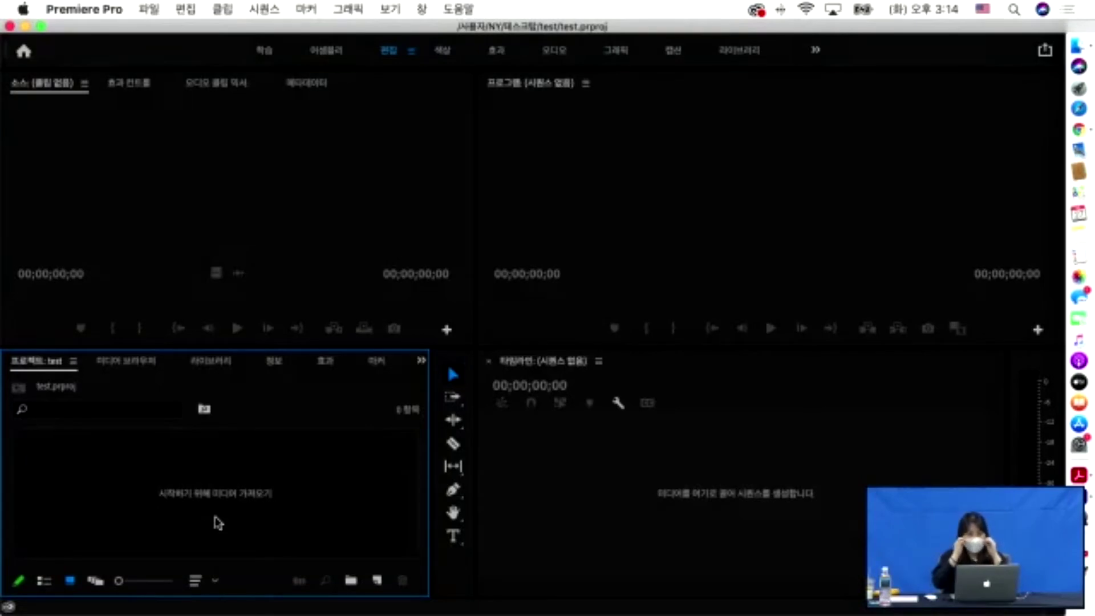
left_click(301, 179)
left_click(658, 217)
left_click(650, 493)
left_click(443, 579)
left_click(317, 514)
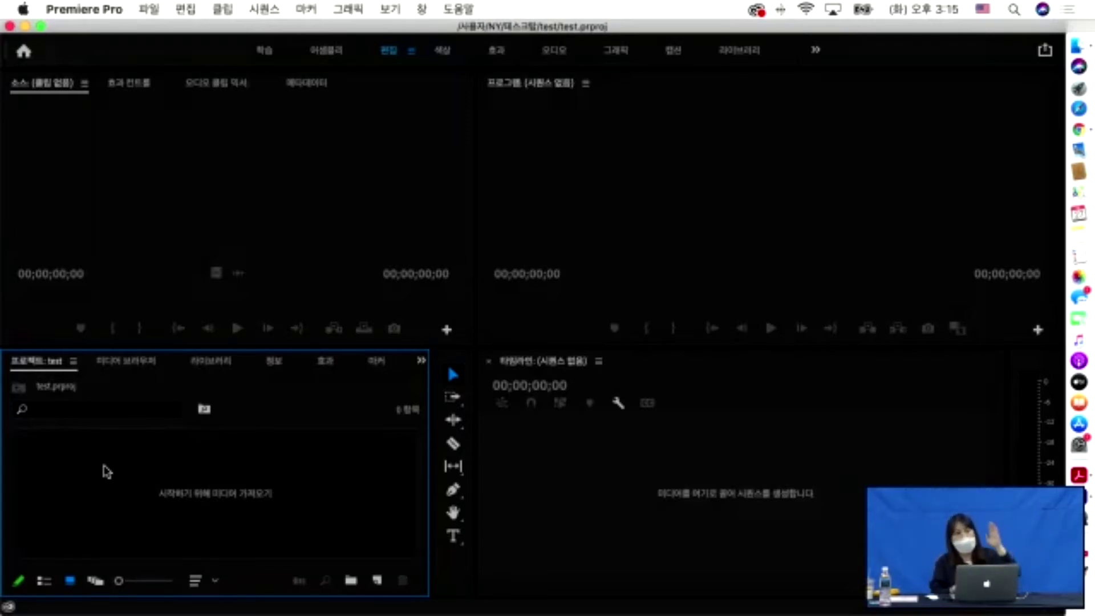
left_click(218, 222)
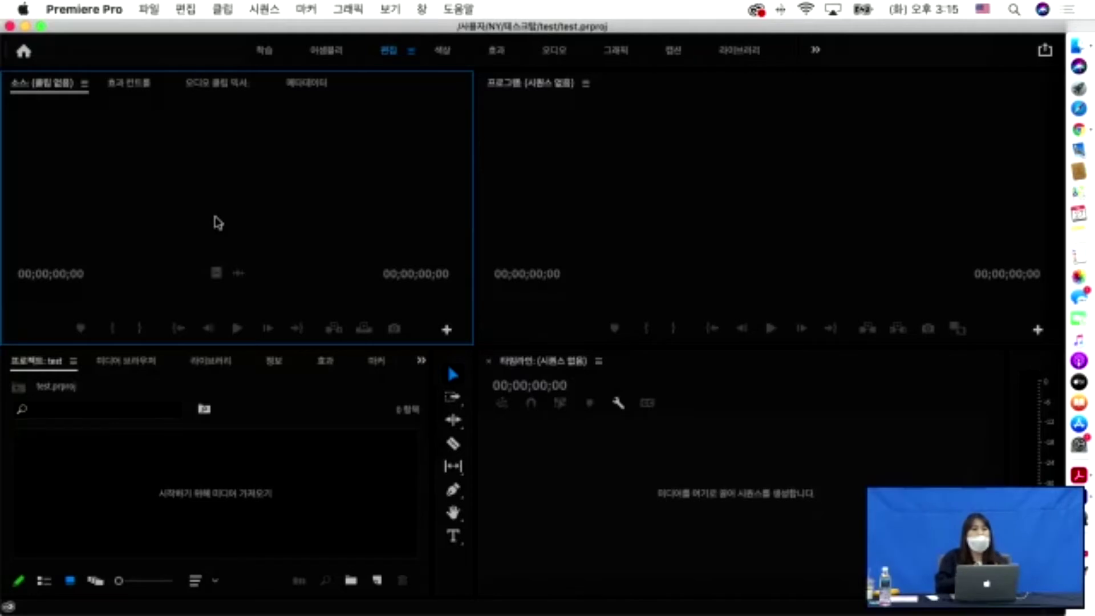
left_click(261, 510)
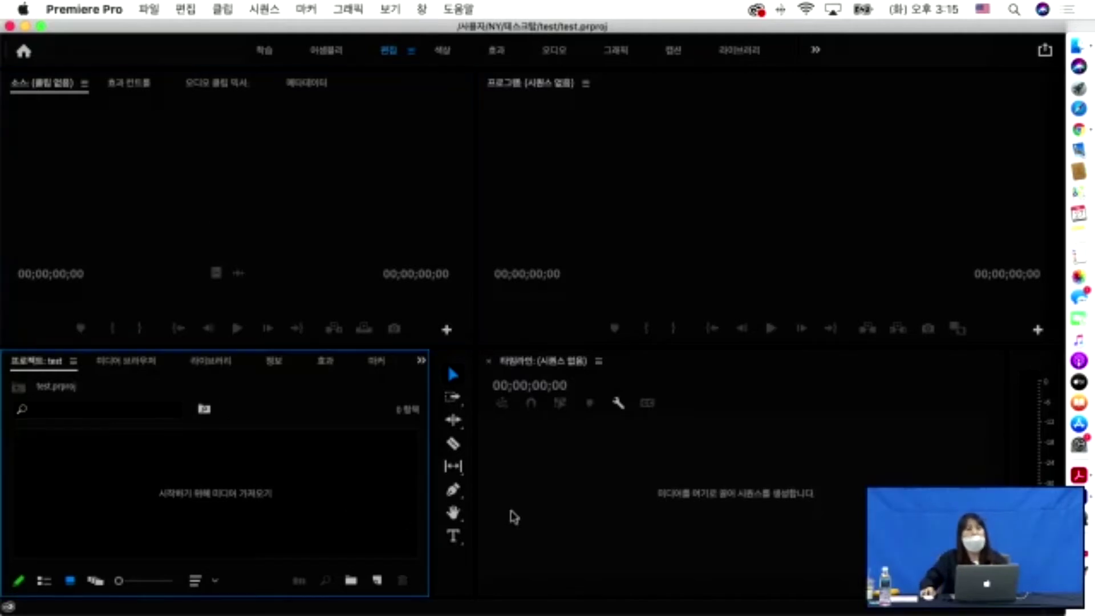
left_click(284, 246)
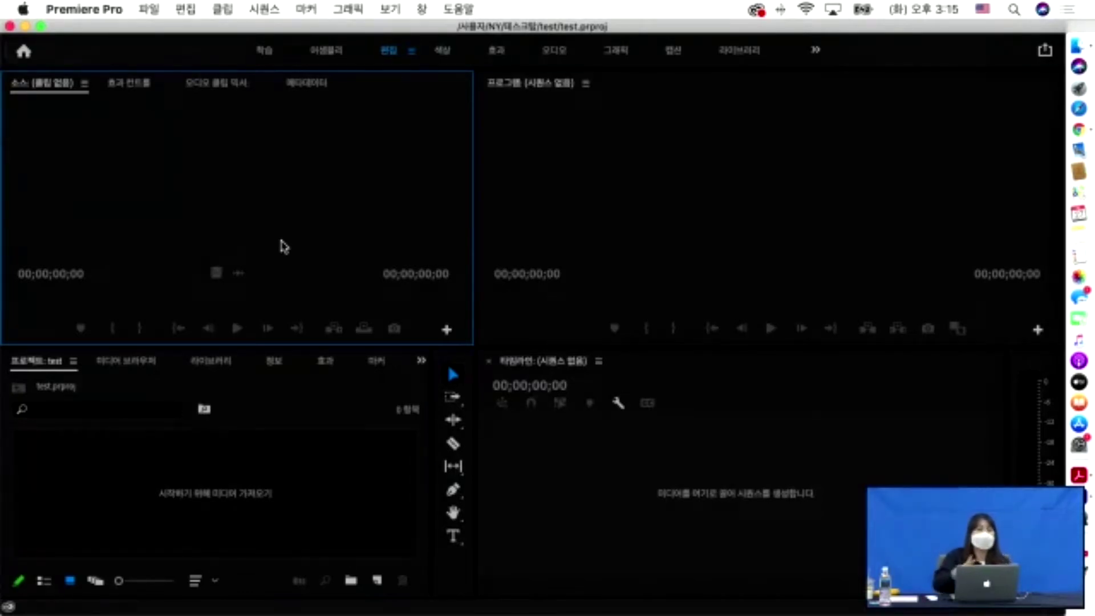
left_click(691, 506)
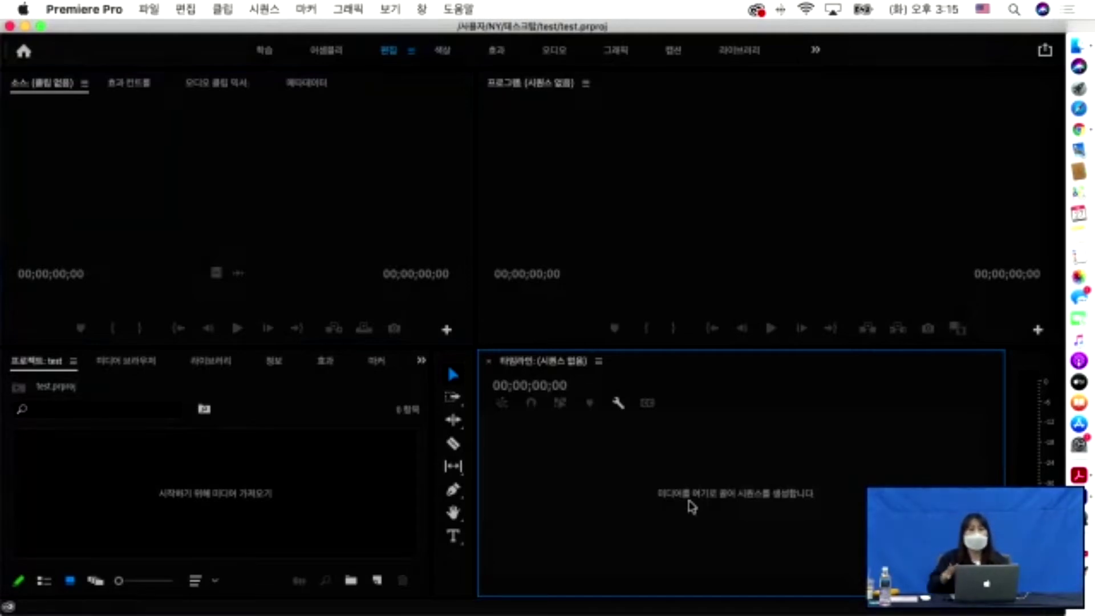
left_click(710, 167)
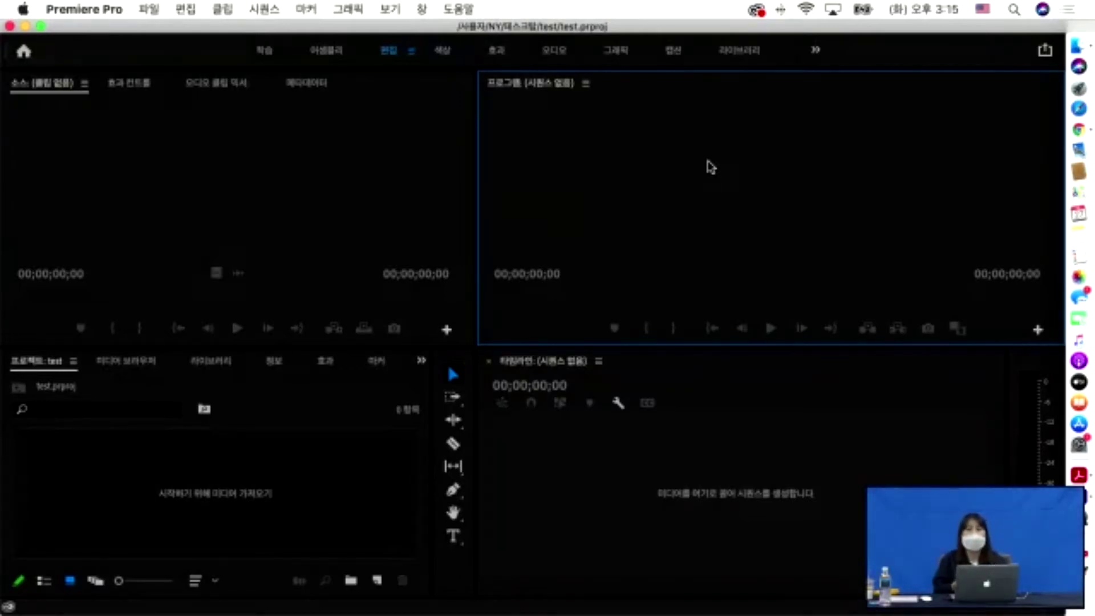
left_click(450, 581)
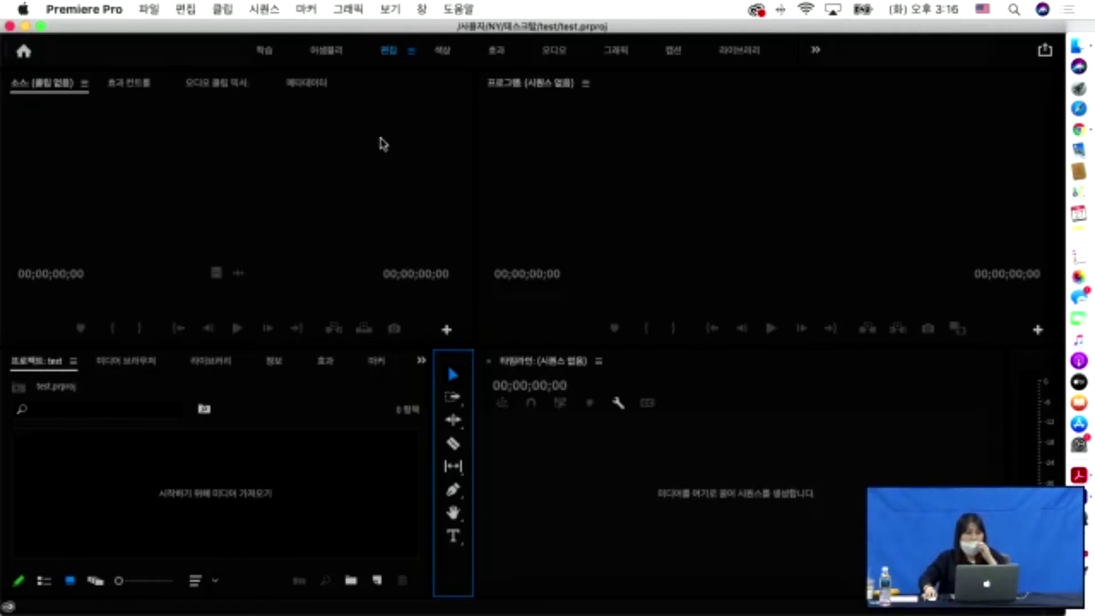
Compare the workspace layouts by switching between Learning, Effects and Audio, ending with Graphics.
left_click(267, 50)
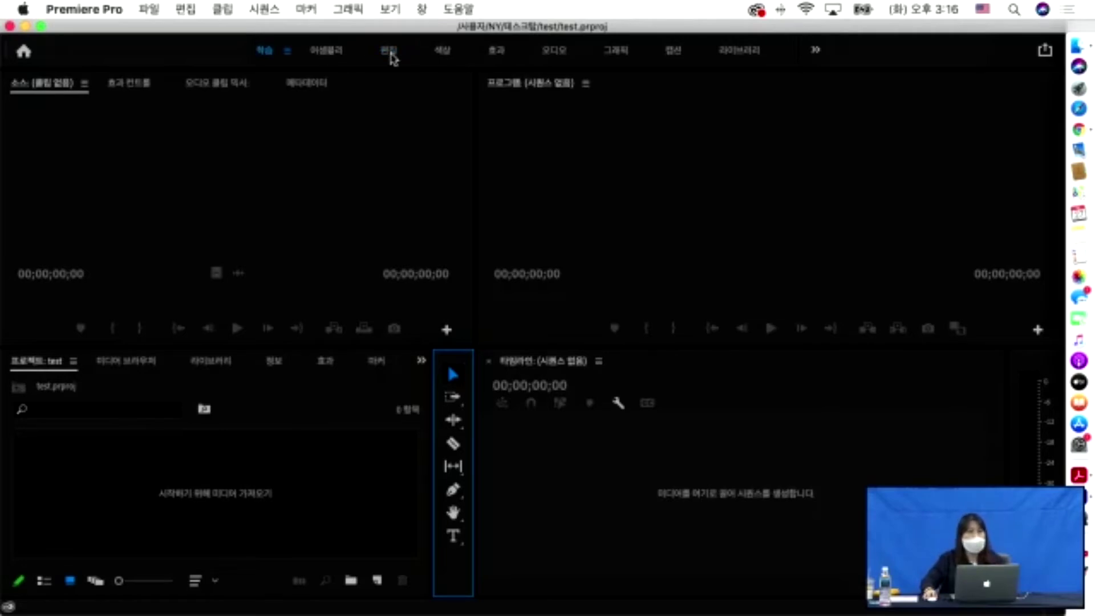
left_click(512, 57)
left_click(568, 57)
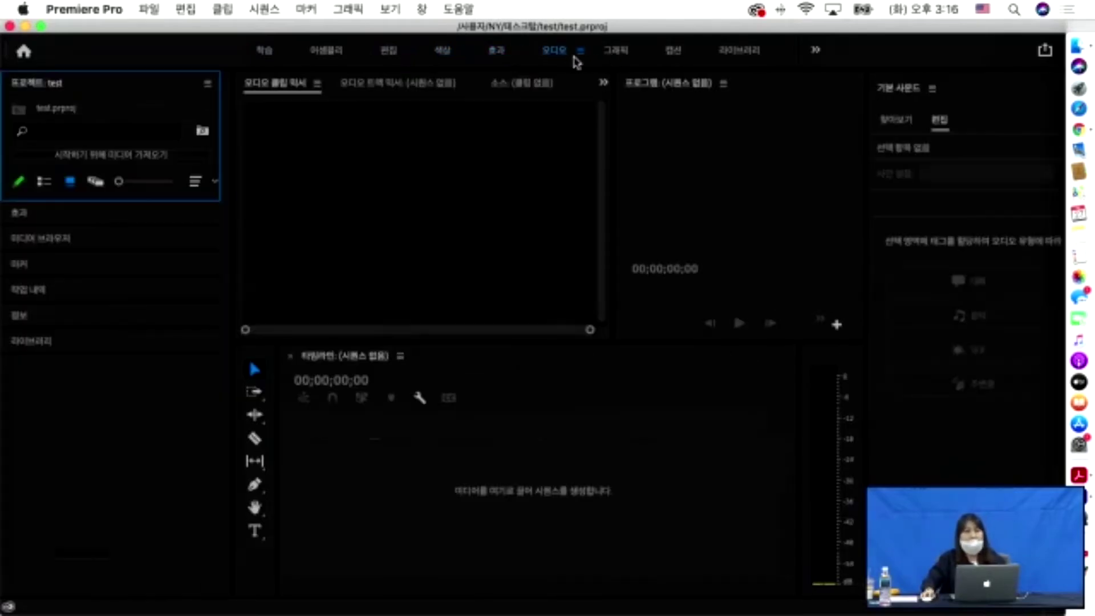
left_click(498, 53)
left_click(552, 55)
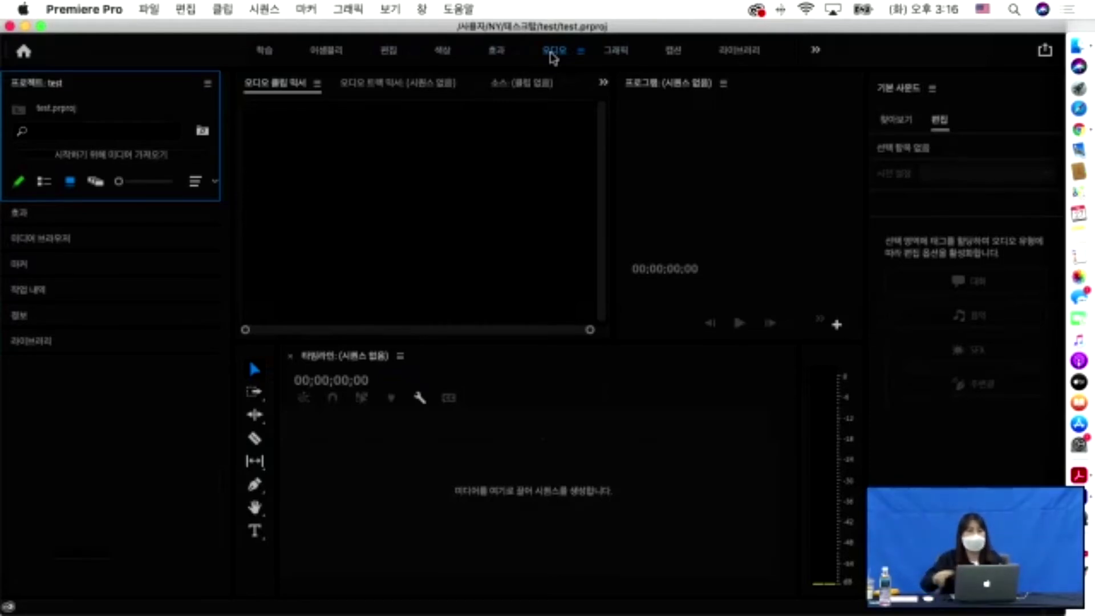
left_click(622, 52)
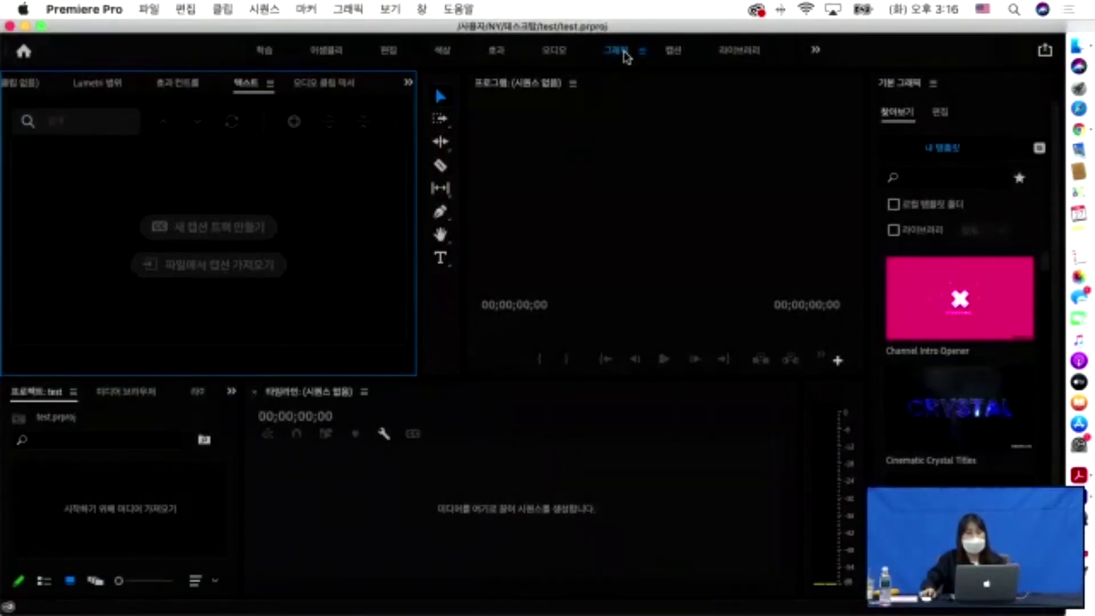
Switch to the Editing workspace, check the contents of the 01. 파일 가져오기 folder in Finder, and return to the Project panel.
left_click(385, 51)
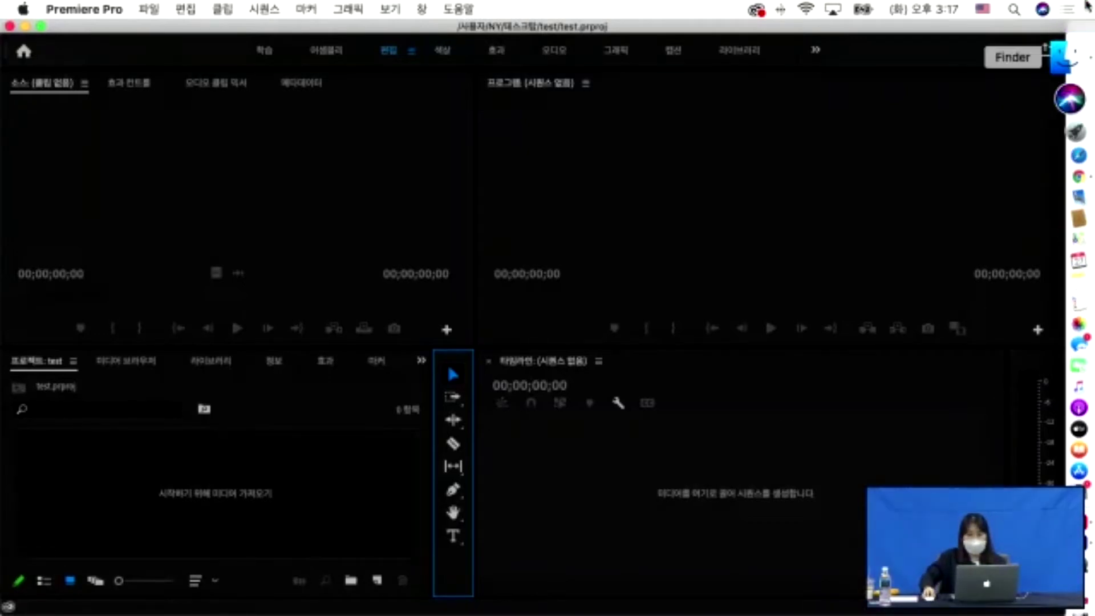
left_click(1079, 50)
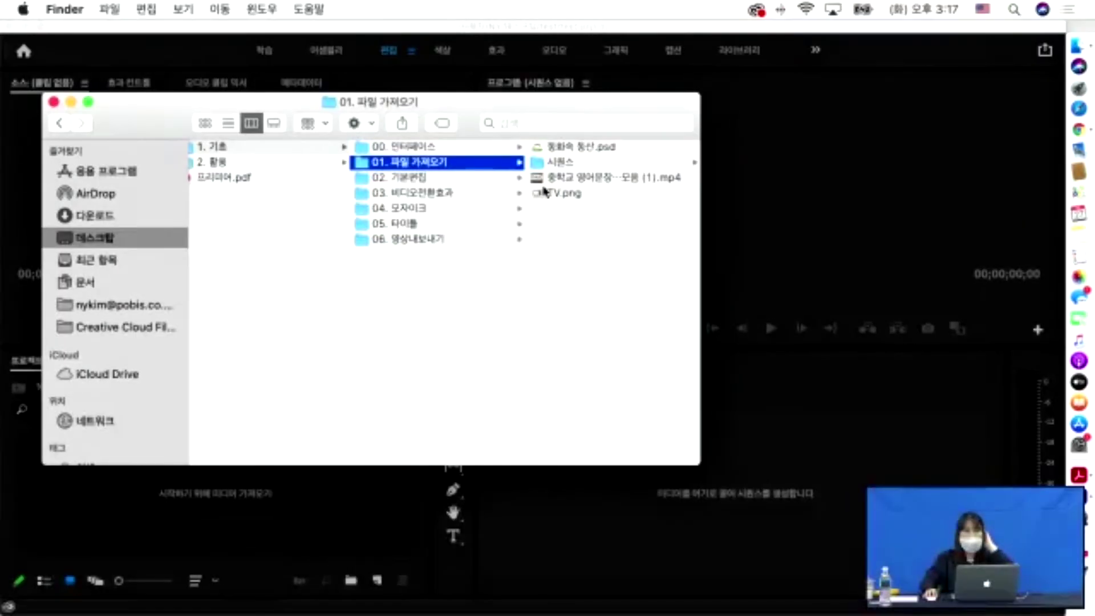
left_click(268, 494)
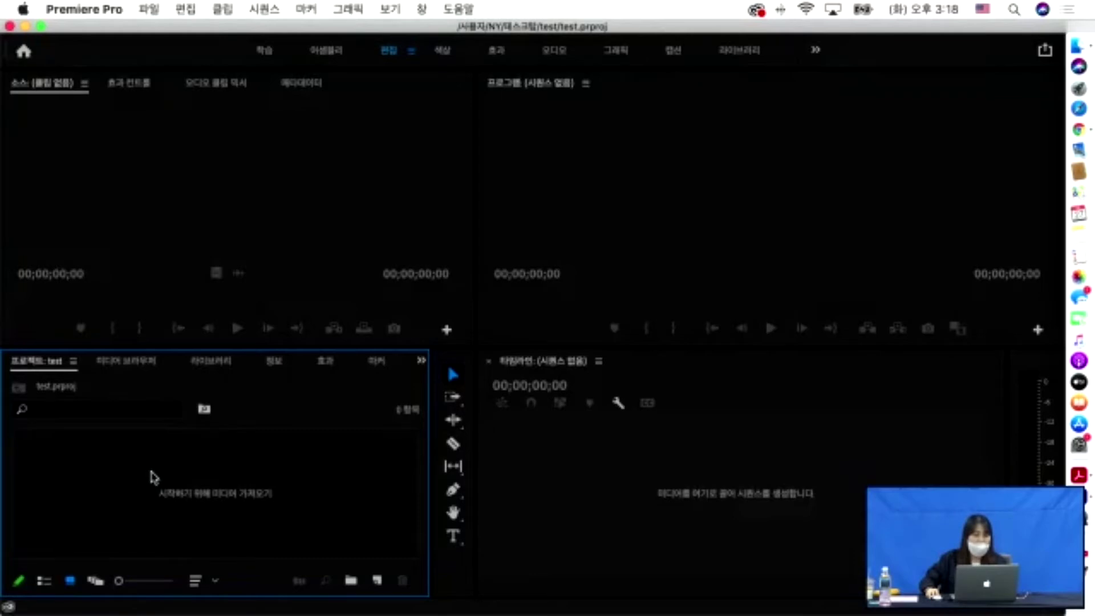
Import the 중학교 영어문장 … 모음 (1).mp4 video from the 1. 기초 > 01. 파일 가져오기 folder into the project.
double_click(191, 472)
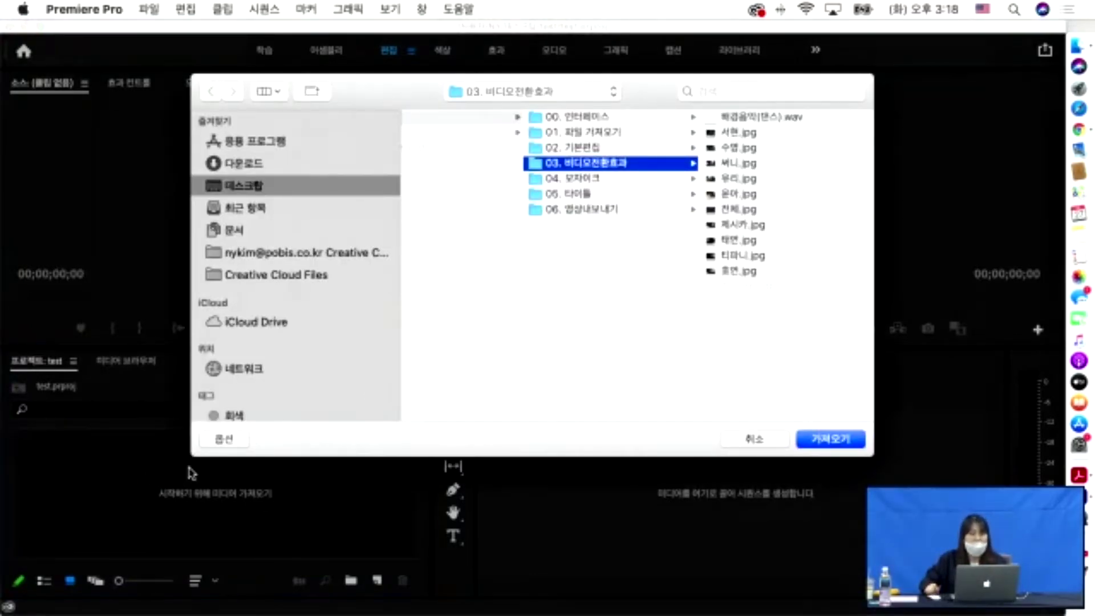
scroll(548, 137, "left", 5)
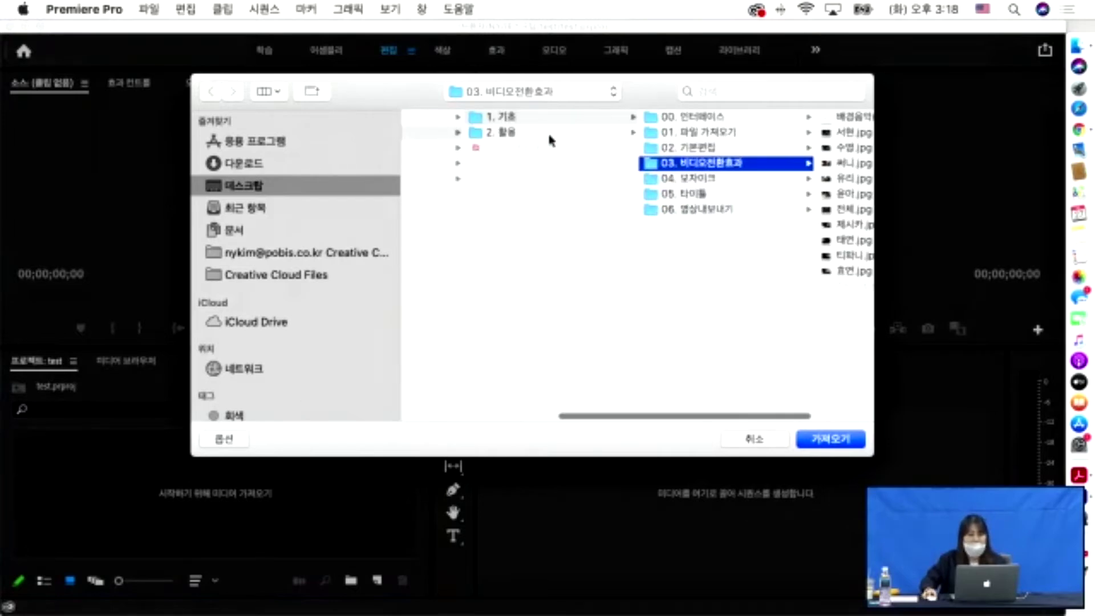
left_click(561, 116)
left_click(735, 117)
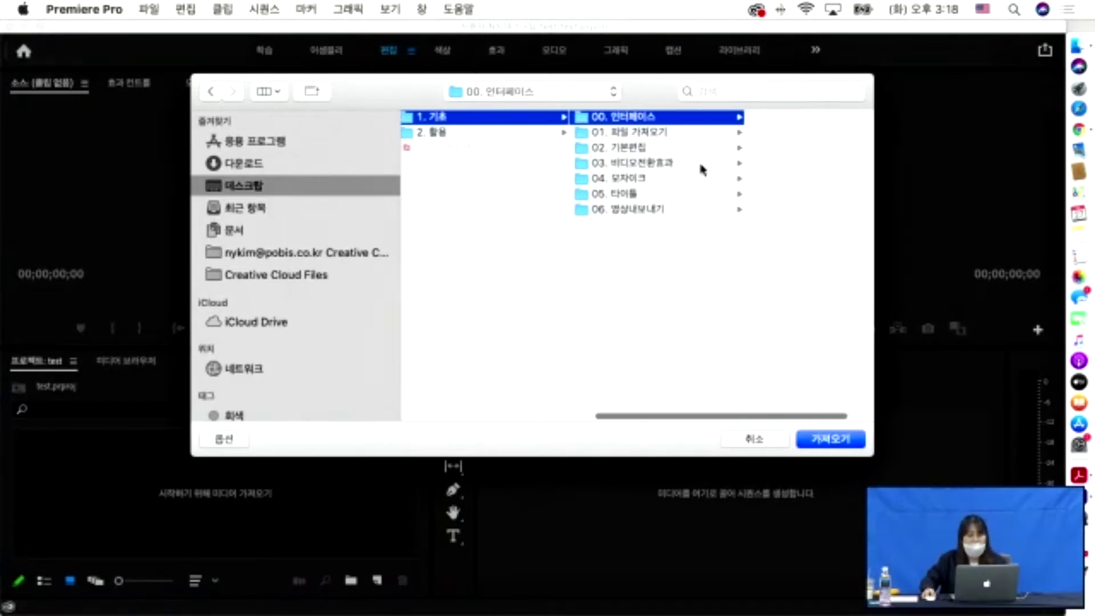
left_click(627, 134)
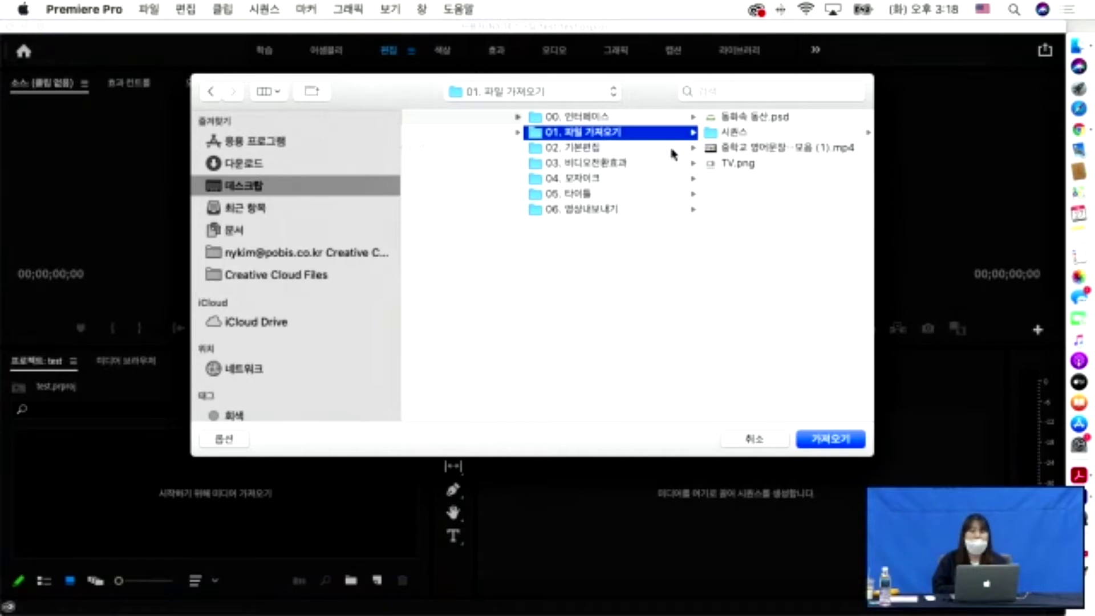
left_click(758, 147)
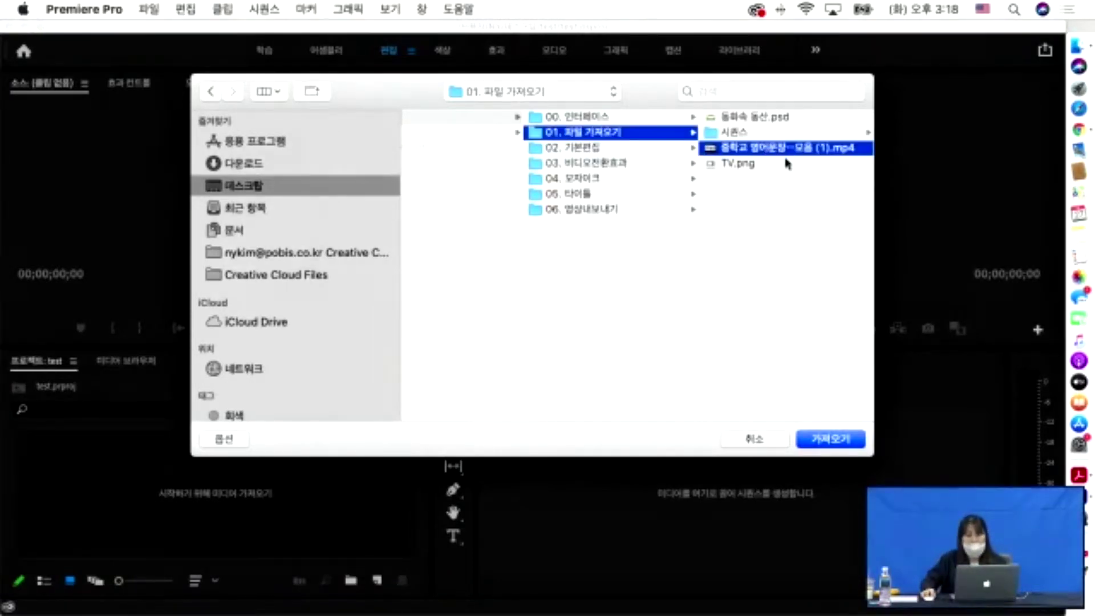
left_click(830, 439)
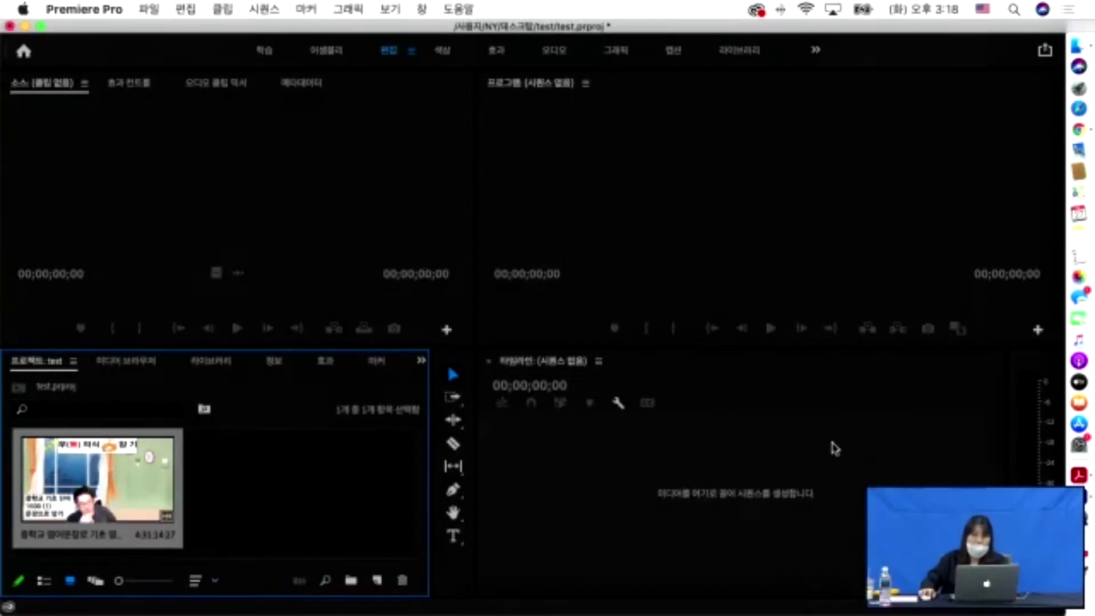
Import the TV.png image from the 01. 파일 가져오기 folder into the project.
double_click(264, 455)
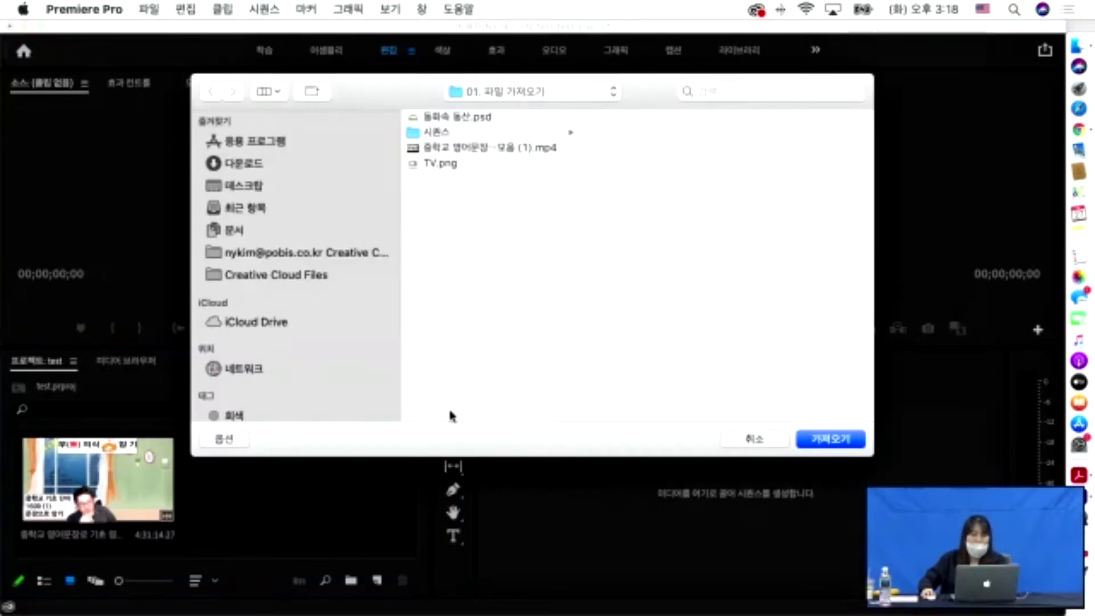
left_click(443, 164)
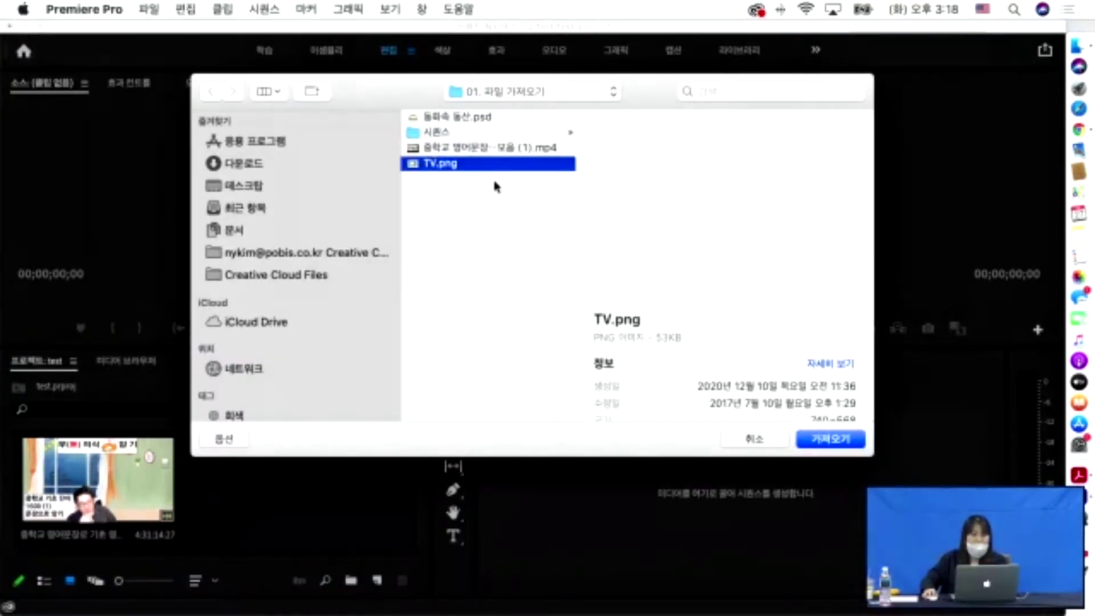
left_click(830, 438)
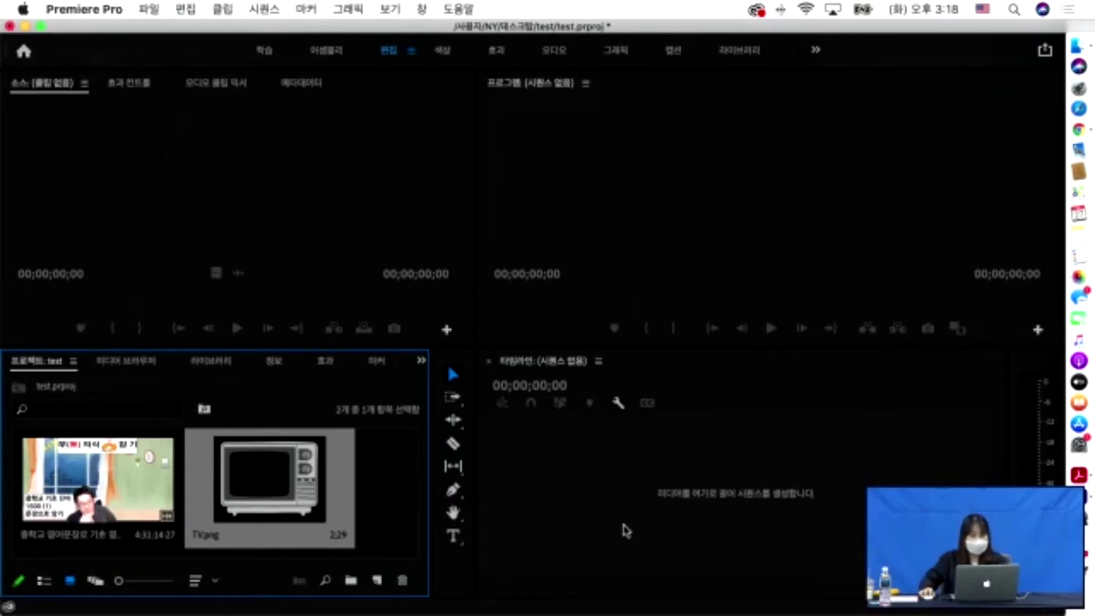
Open the imported mp4 clip in the Source monitor and preview it by starting and stopping playback.
double_click(88, 471)
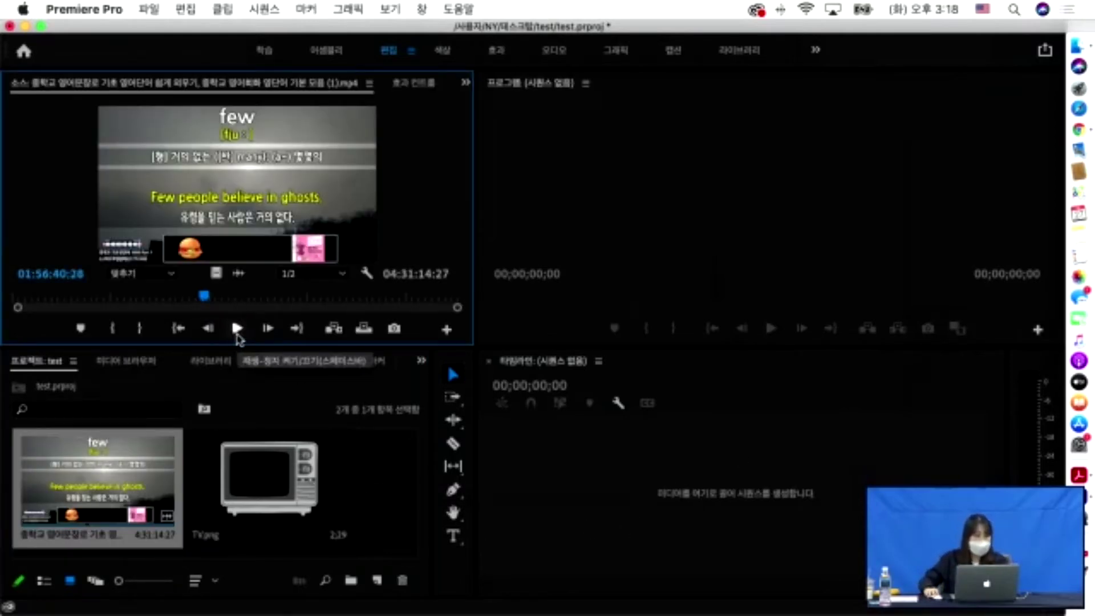
left_click(238, 331)
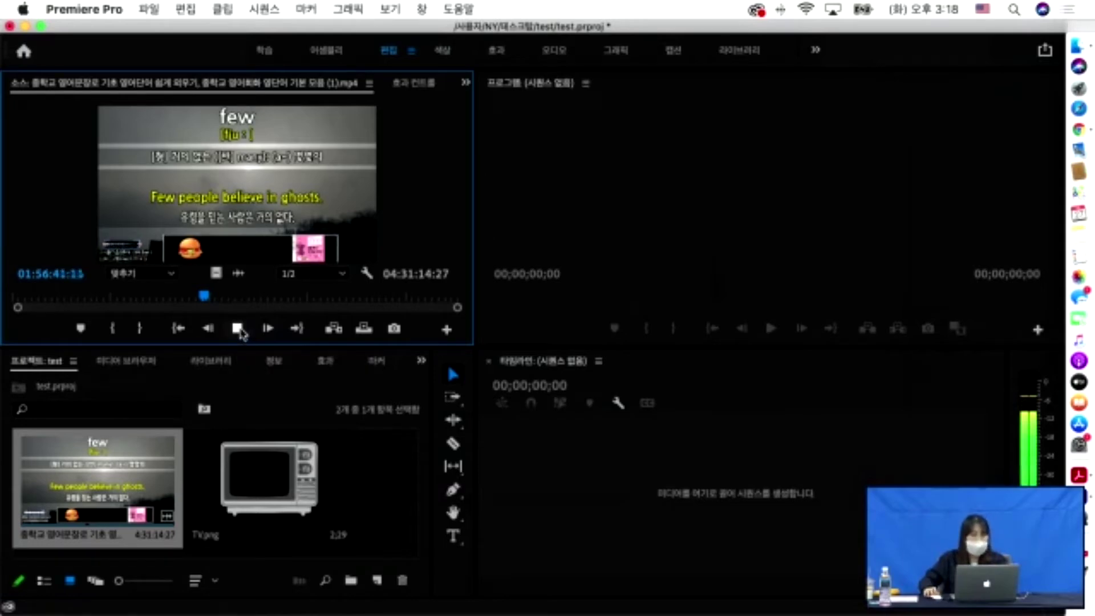
left_click(238, 331)
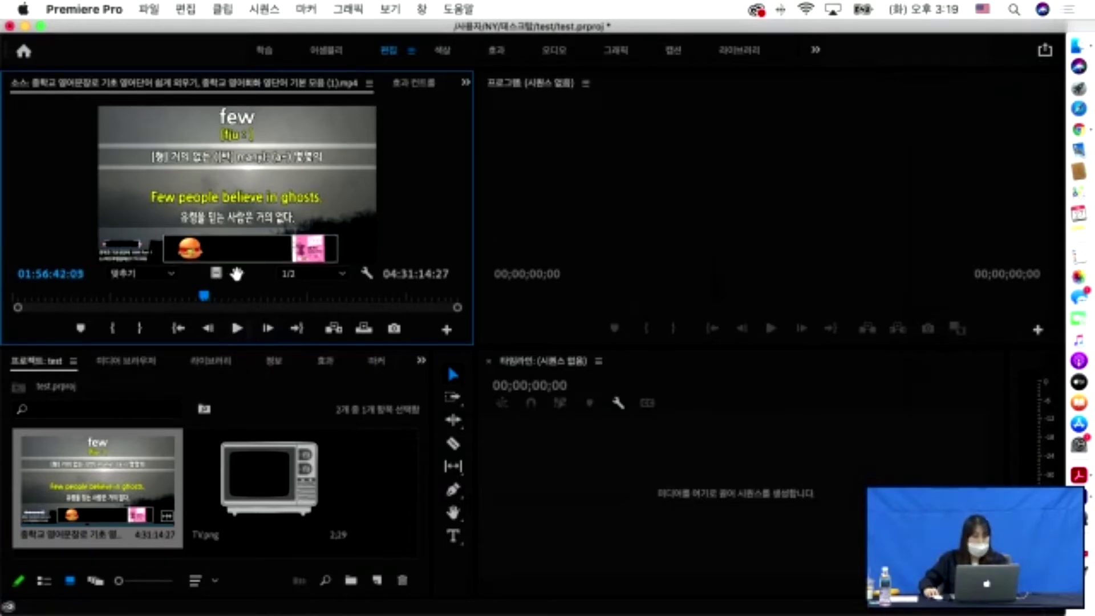
left_click(238, 274)
left_click(215, 273)
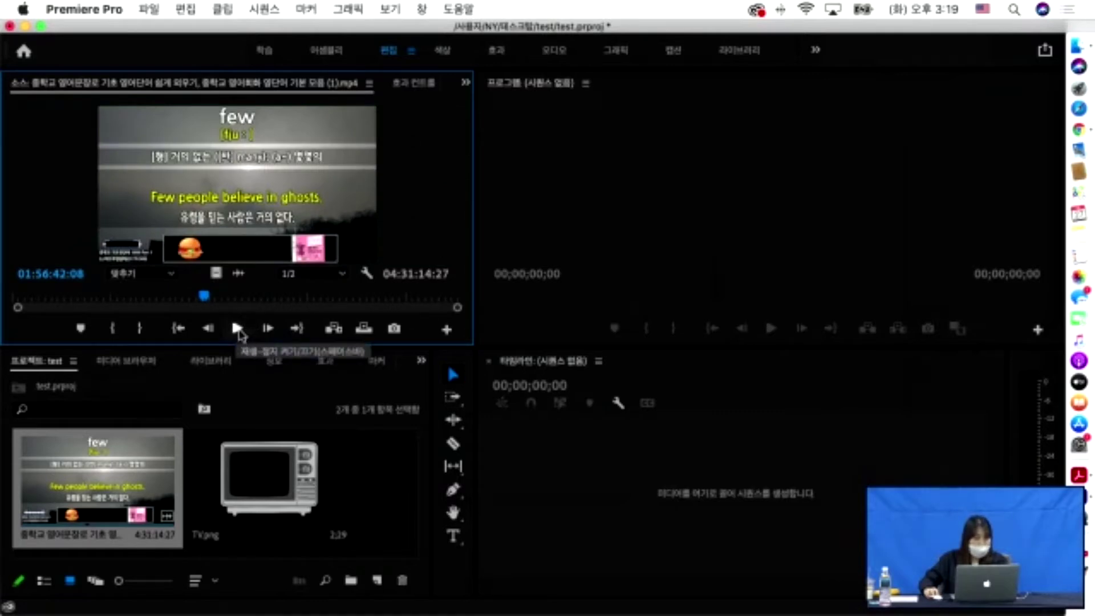
left_click(239, 331)
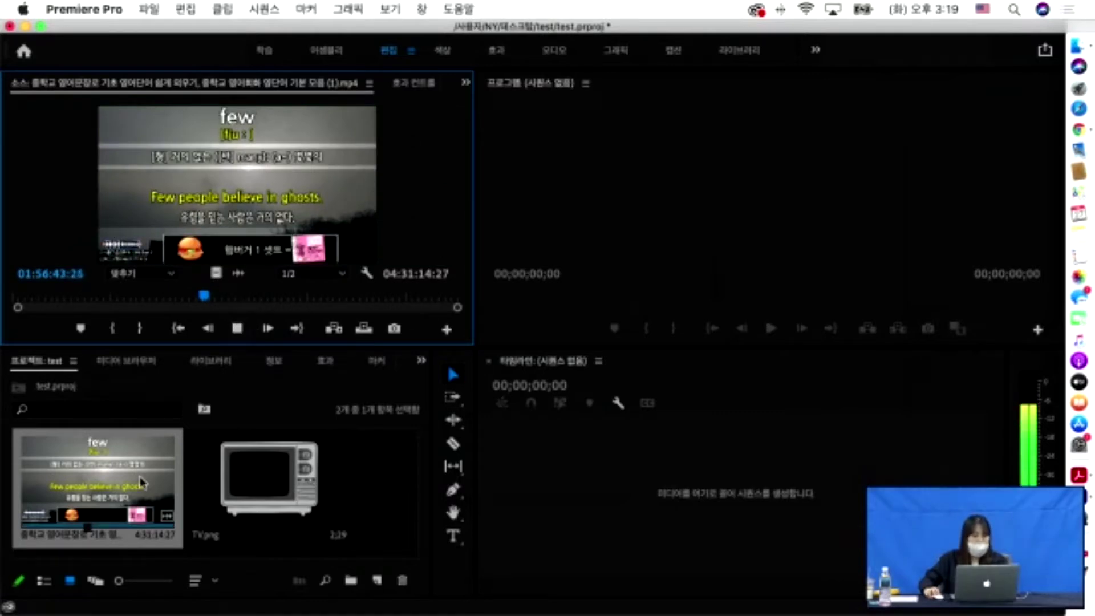
key("space")
left_click(236, 328)
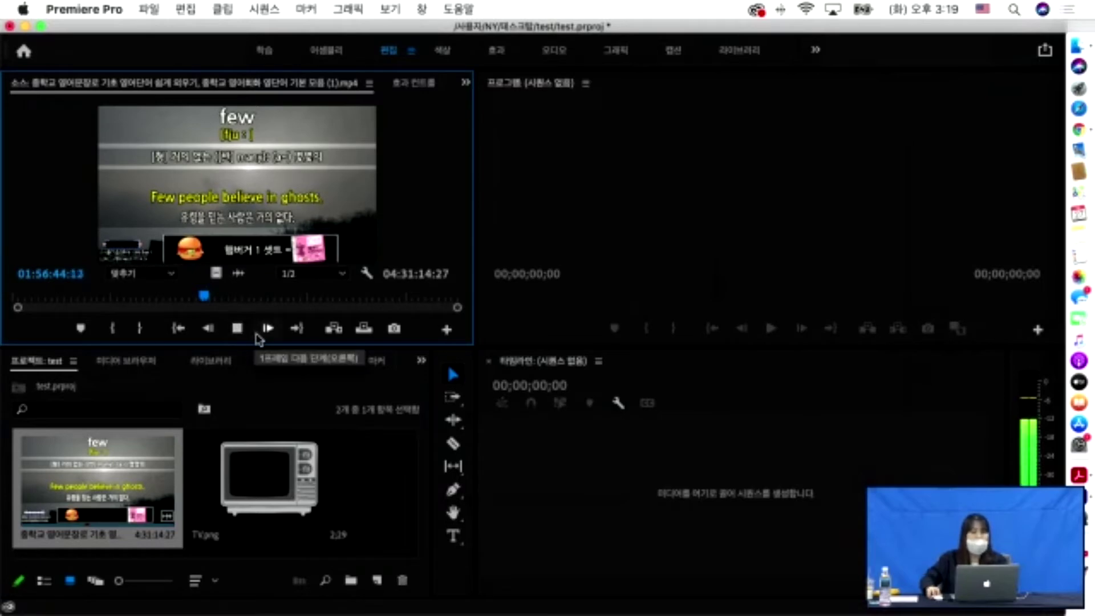
Demonstrate maximizing the panel under the pointer and restoring it, finishing with the Project panel at its normal size.
left_click(391, 472)
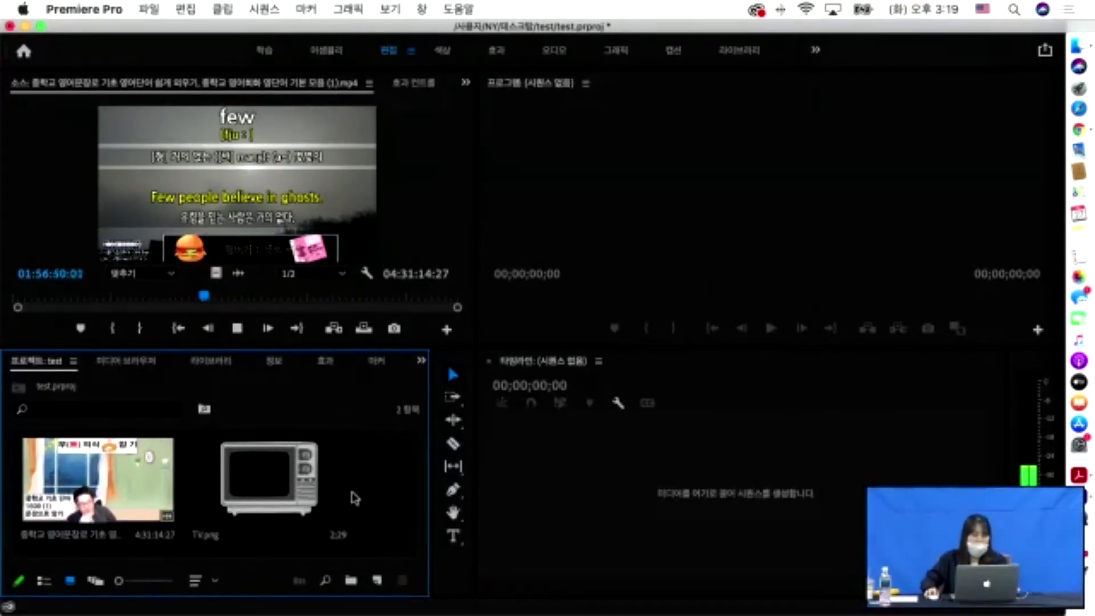
key("grave")
key("grave")
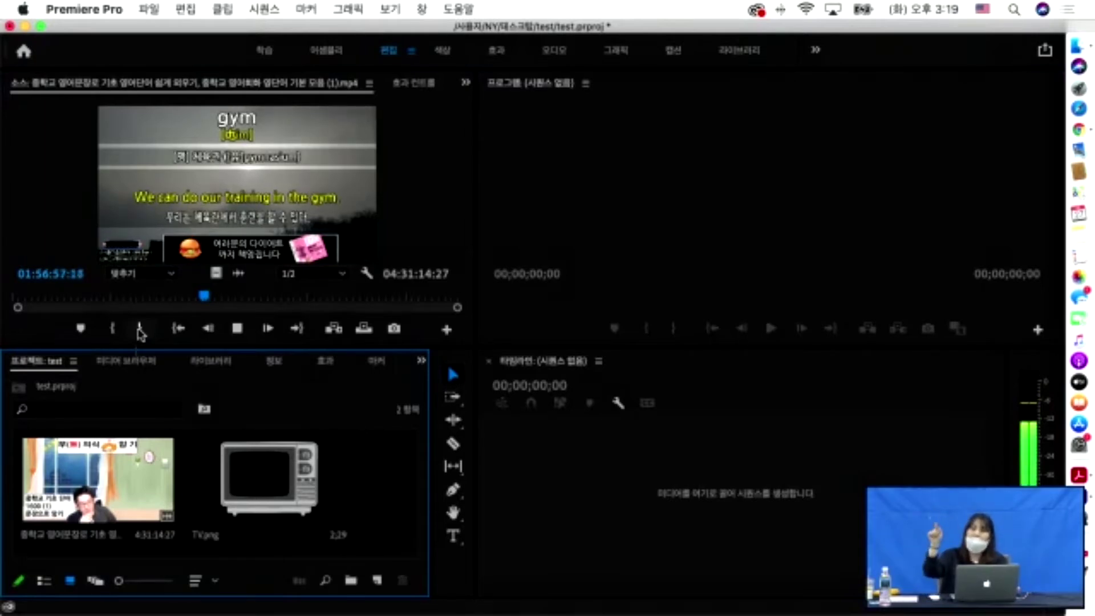
key("grave")
key("grave")
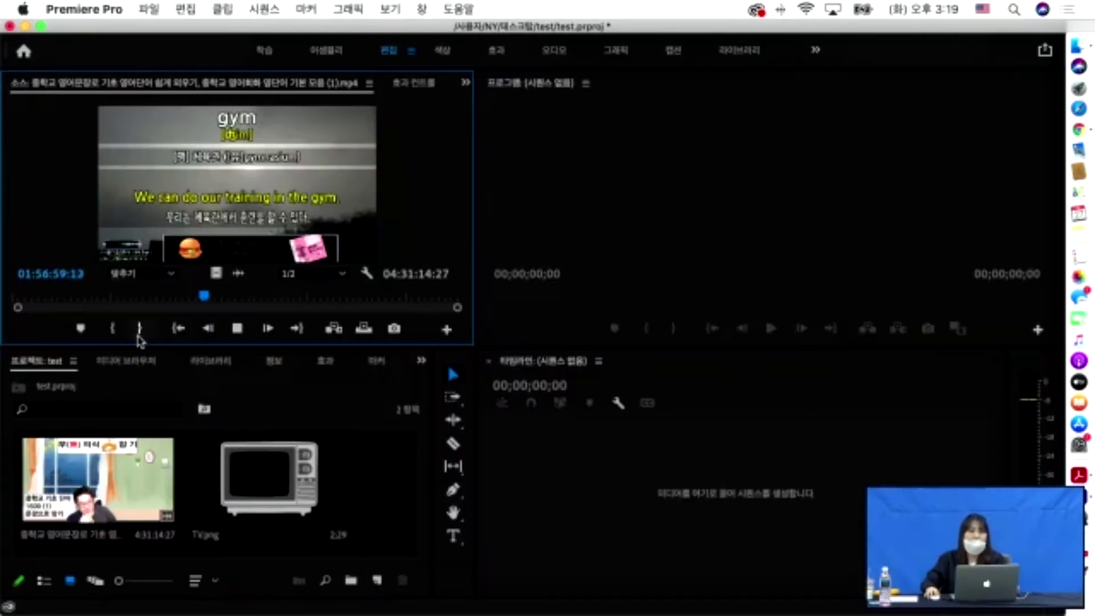
left_click(374, 403)
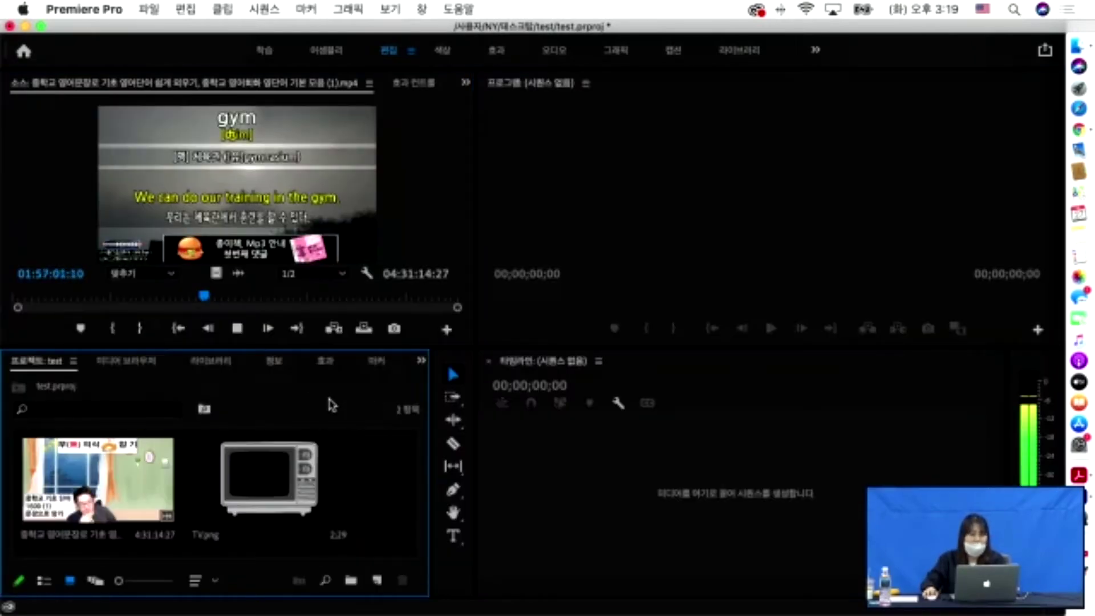
key("grave")
key("grave")
key("grave")
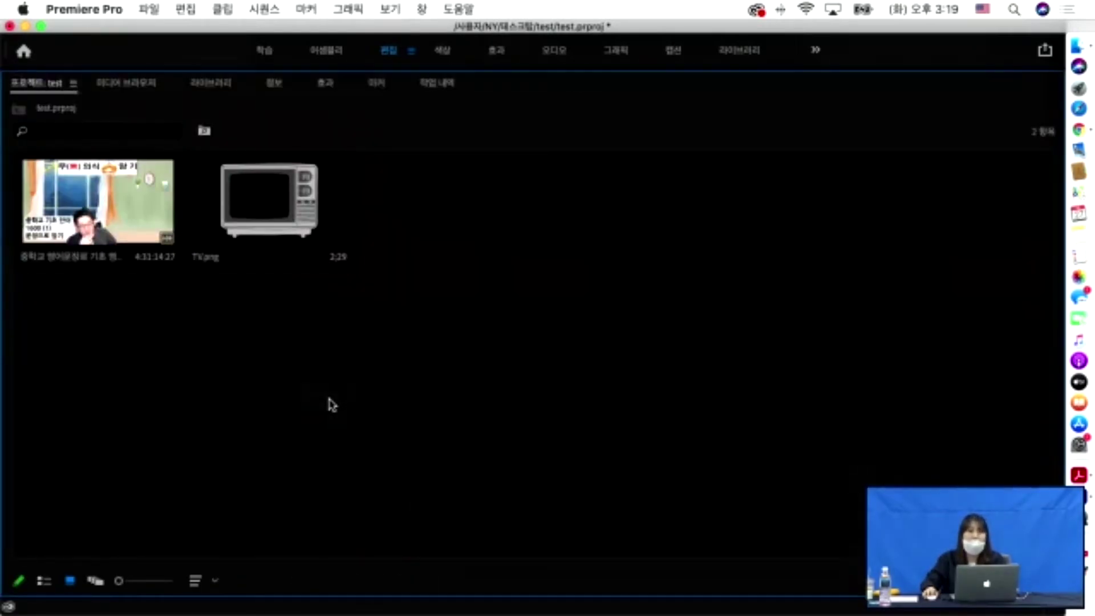
key("grave")
key("grave")
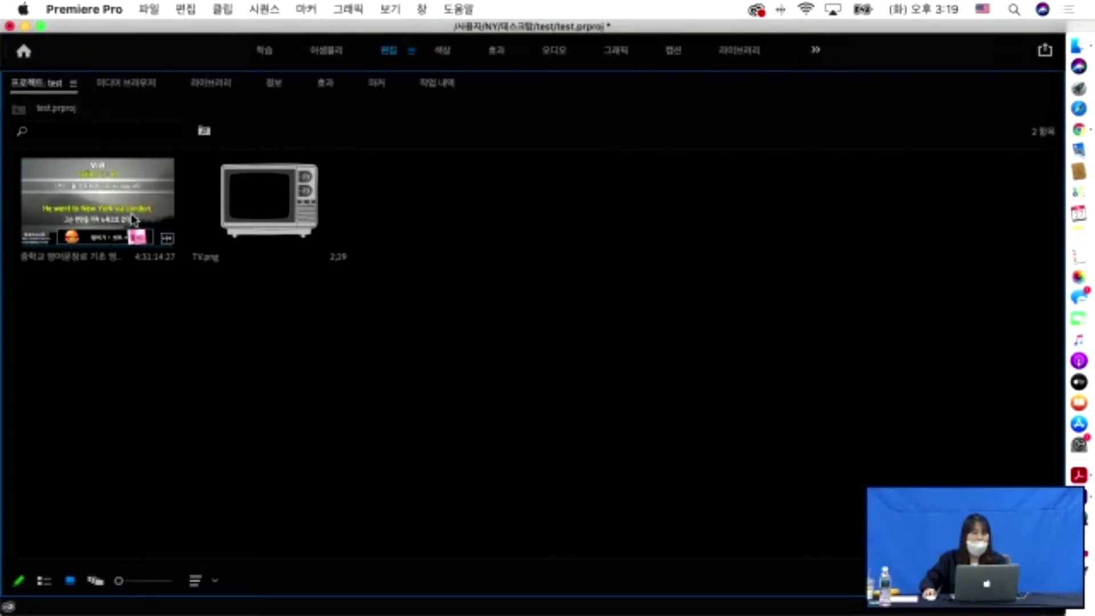
key("grave")
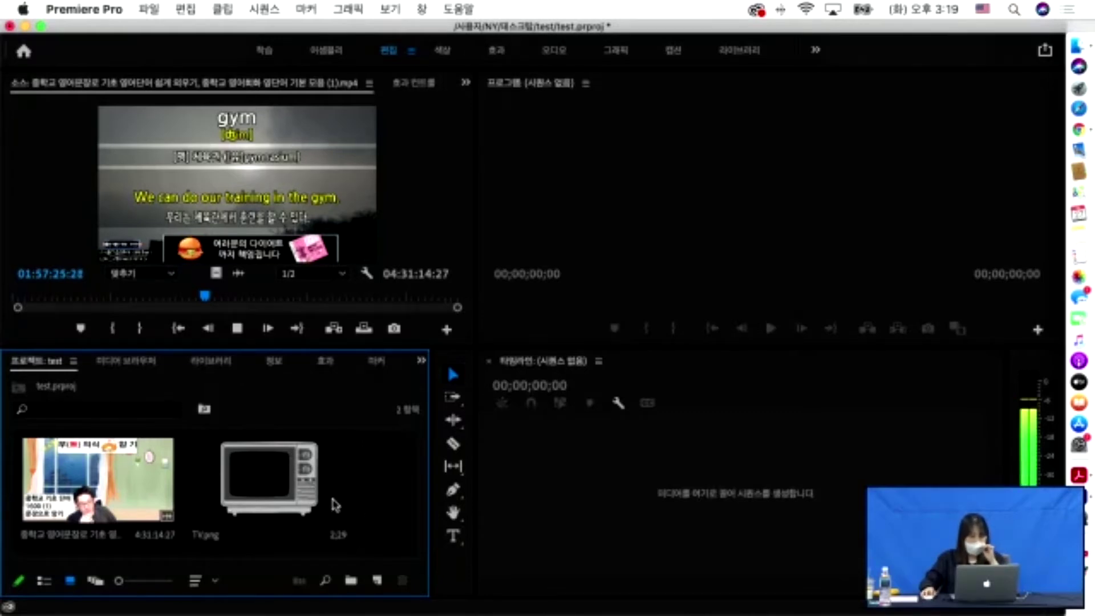
Import the 시퀀스 folder's PNG frames as an image sequence starting from 파티클 라인_00000.png.
double_click(386, 498)
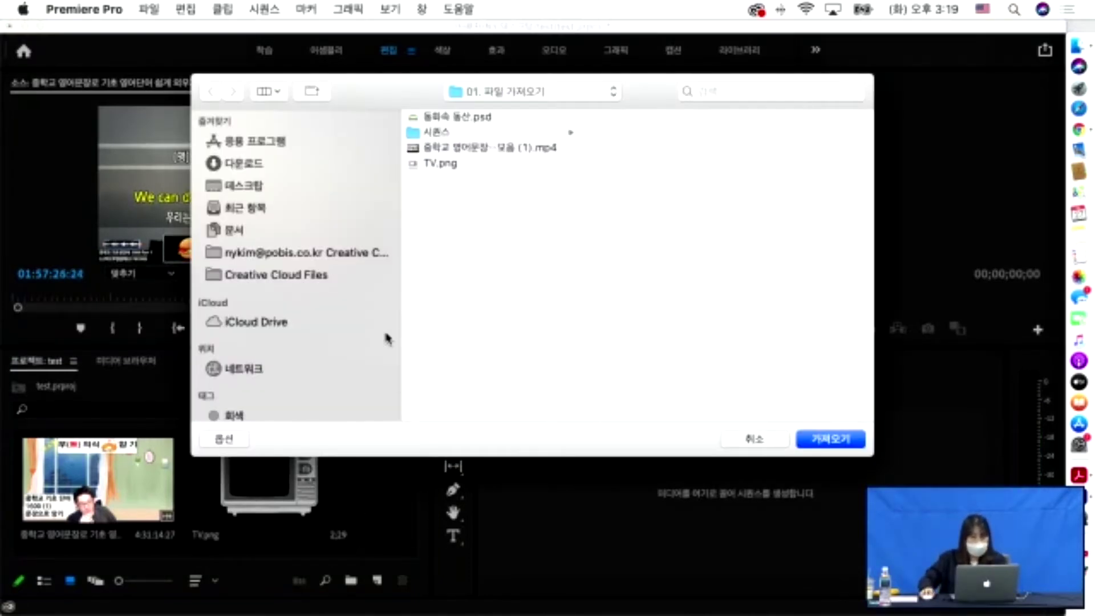
left_click(436, 135)
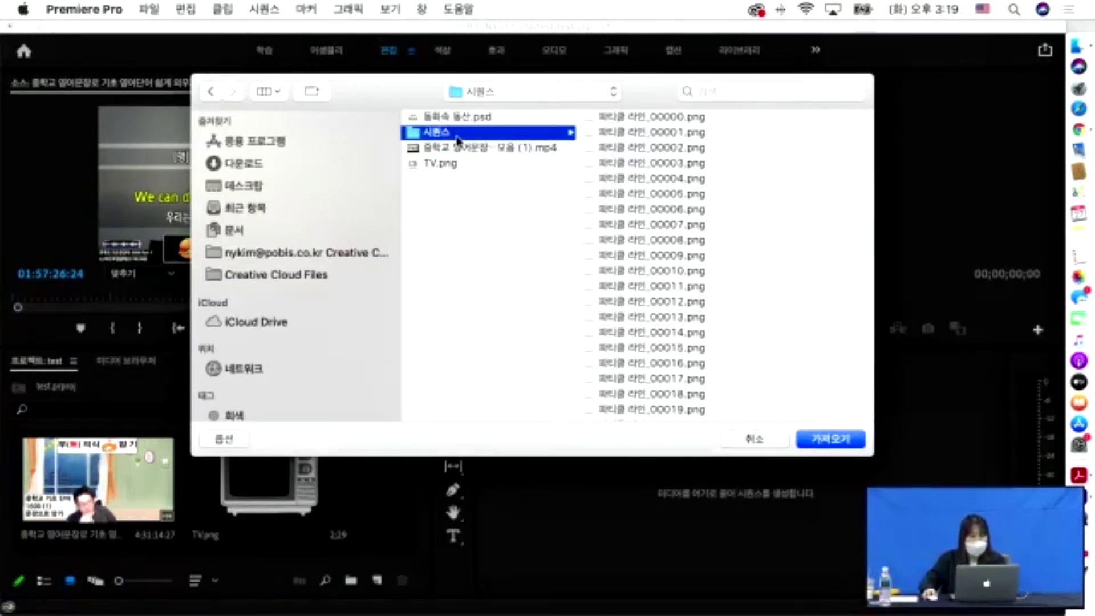
left_click(630, 116)
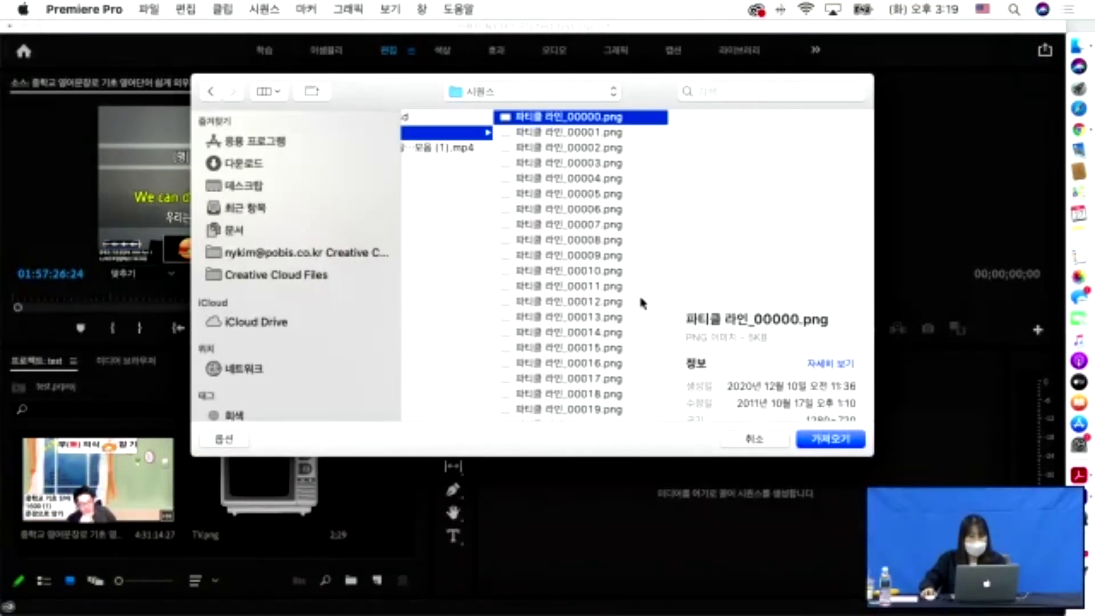
left_click(226, 439)
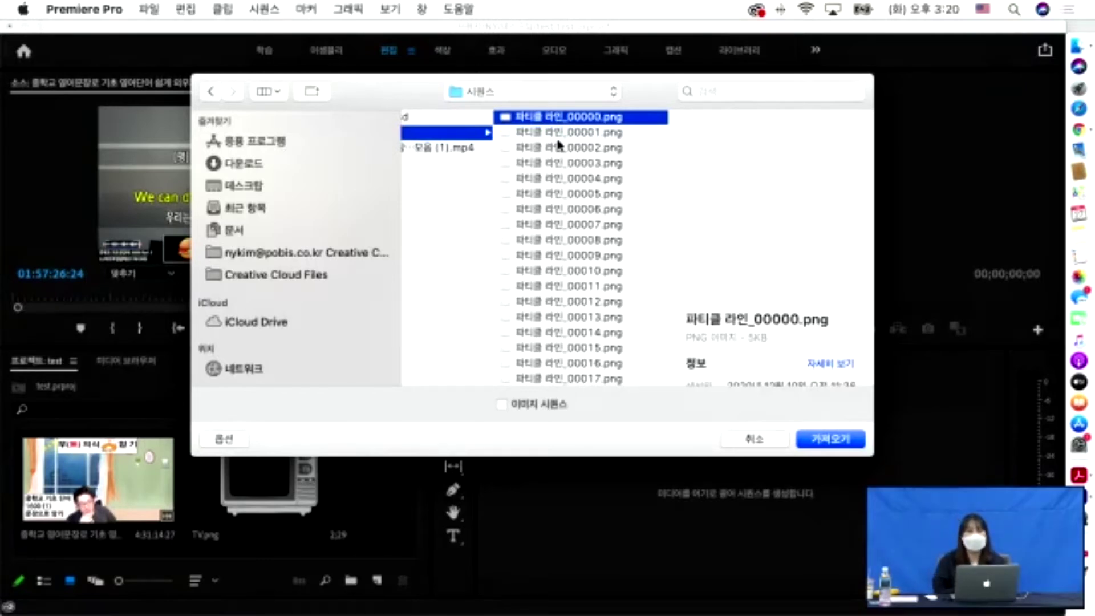
scroll(556, 146, "left", 3)
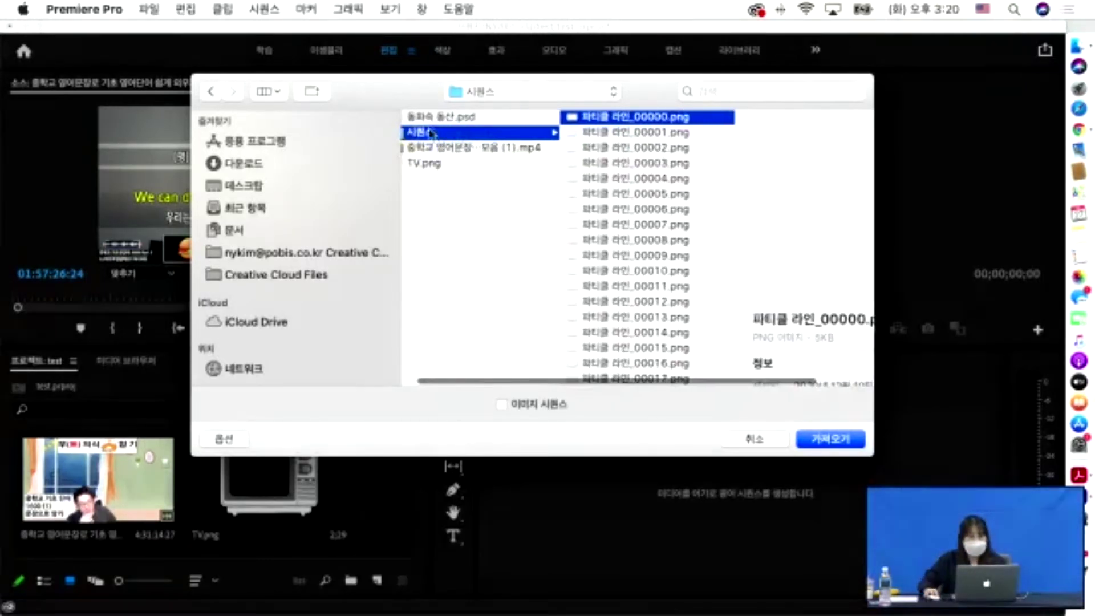
scroll(650, 119, "right", 3)
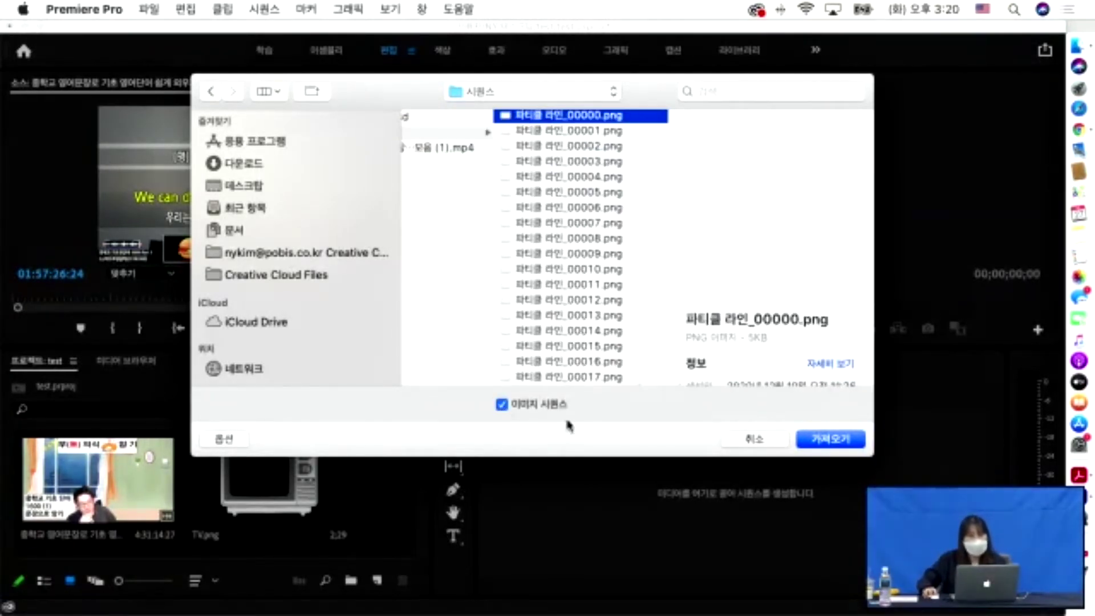
left_click(830, 439)
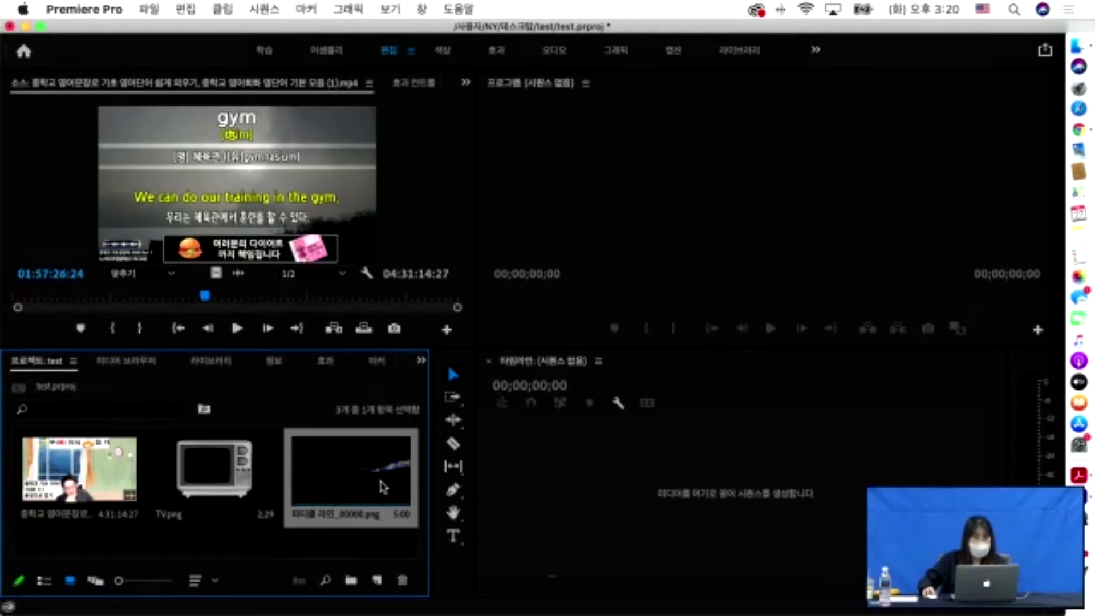
Open the 시퀀스 folder in Finder and flip through its PNG frames down to 파티클 라인_00016.png.
left_click(1076, 46)
left_click(590, 164)
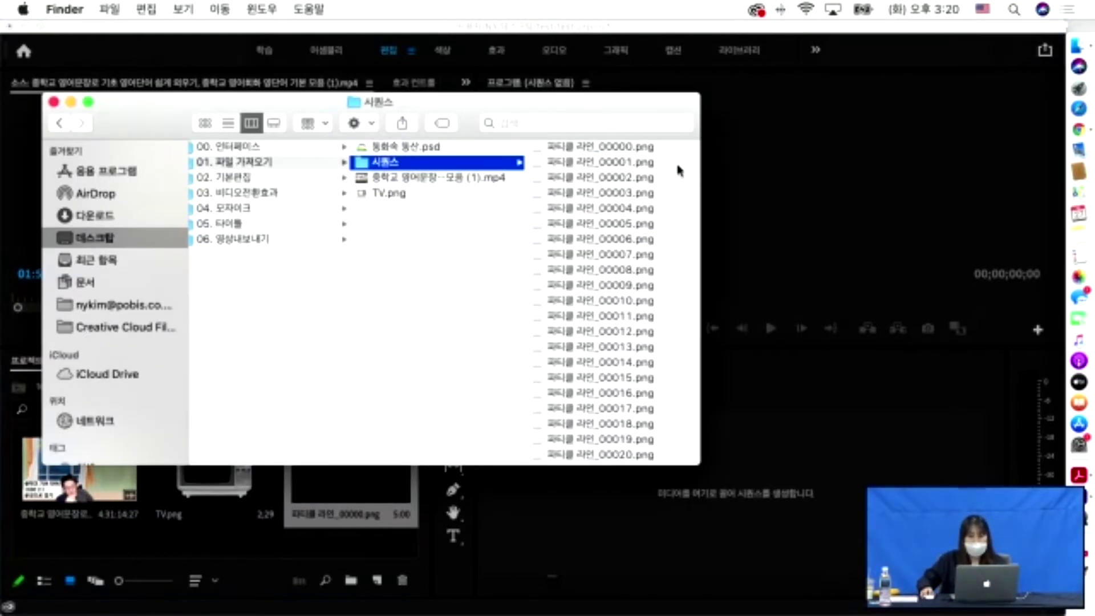
key("Right")
key("Down")
key("Down")
key("Down")
key("Down")
key("Down")
key("Down")
key("Down")
key("Down")
key("Down")
key("Down")
key("Down")
key("Down")
key("Down")
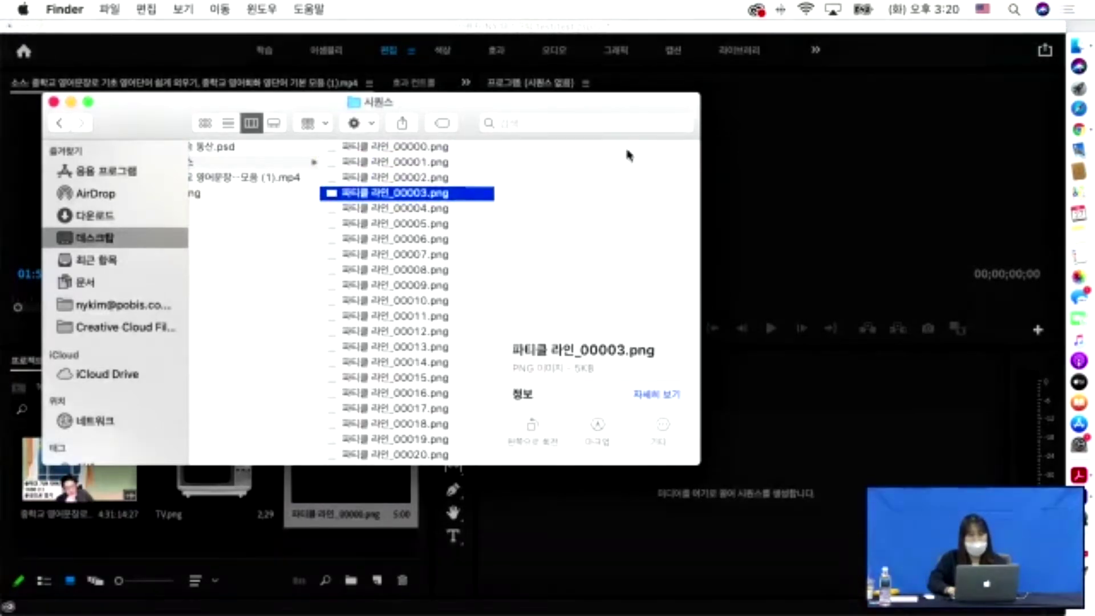
key("Down")
key("Down")
key("Down")
key("Down")
key("Down")
key("Down")
key("Down")
key("Down")
key("Down")
key("Down")
key("Down")
key("Down")
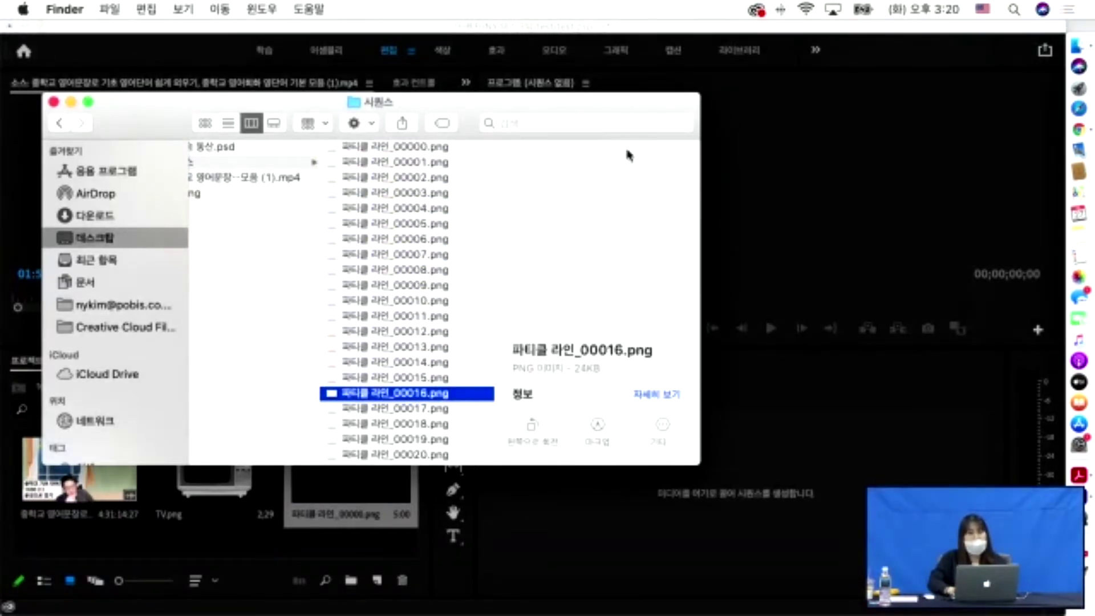
Continue flipping through the 시퀀스 folder's PNG frames down to 파티클 라인_00036.png, and minimize the Finder window.
key("Down")
key("Down")
key("Down")
key("Down")
key("Down")
key("Down")
key("Down")
key("Down")
key("Down")
key("Down")
key("Down")
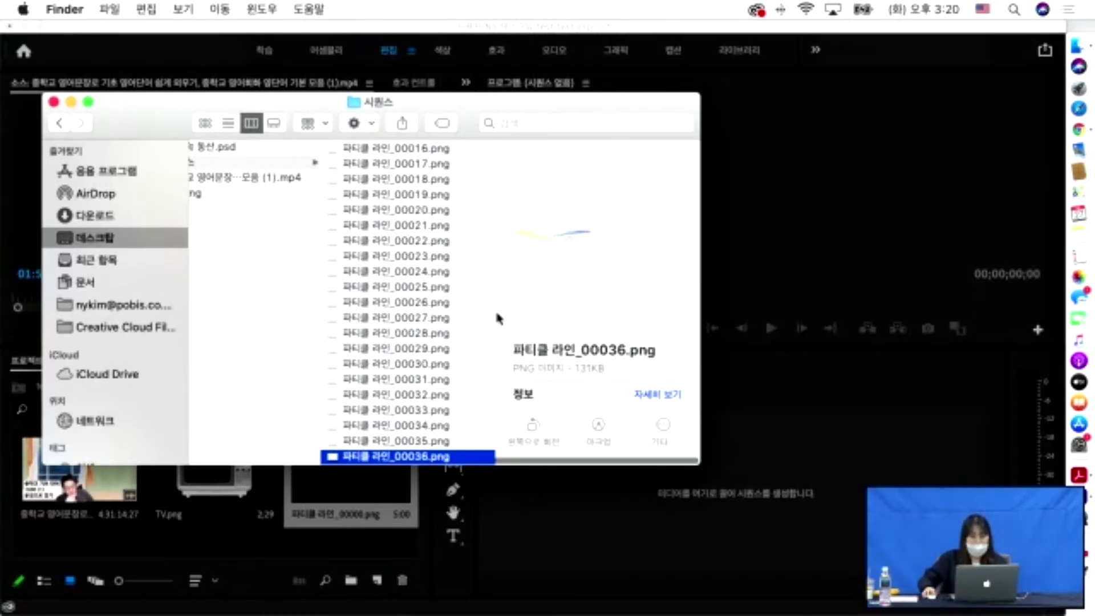
left_click(71, 102)
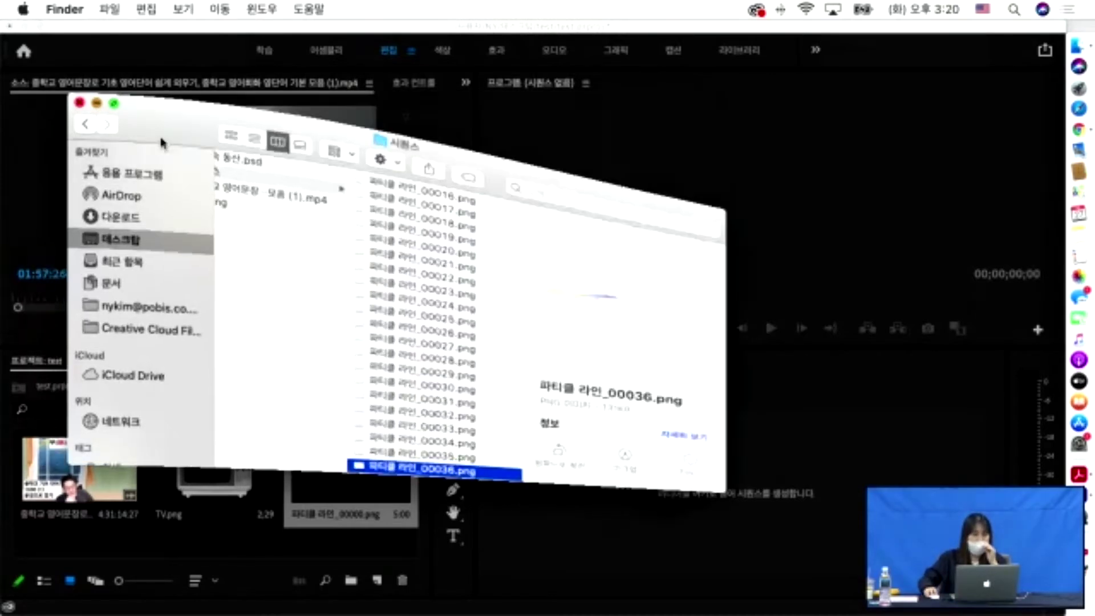
Open the imported 파티클 라인_00000.png image sequence in the Source monitor and scrub through its animation.
left_click(351, 482)
double_click(362, 479)
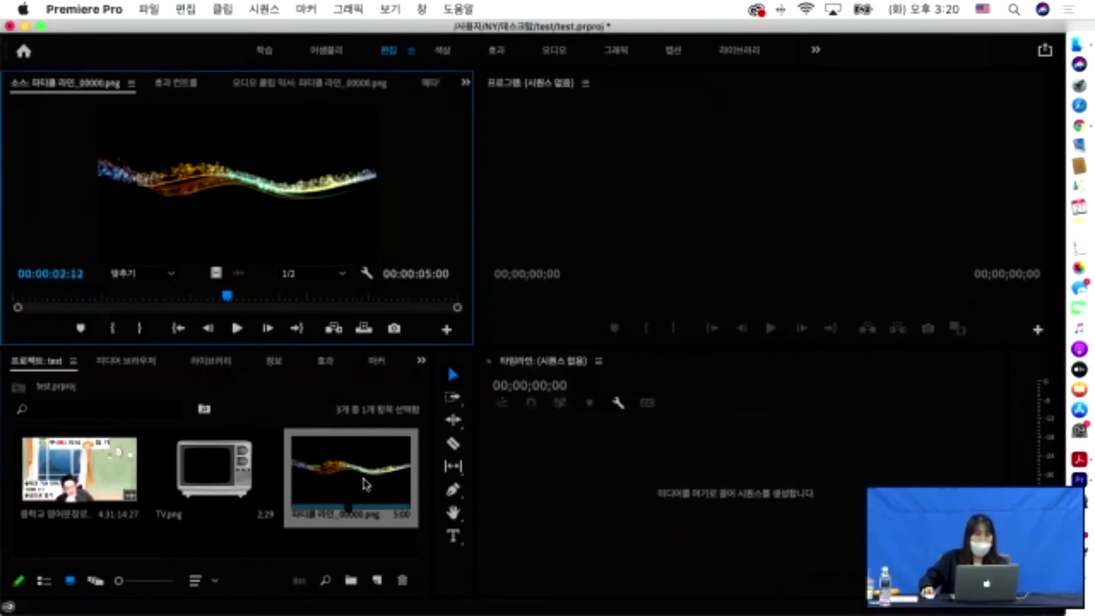
left_click_drag(224, 298, 399, 319)
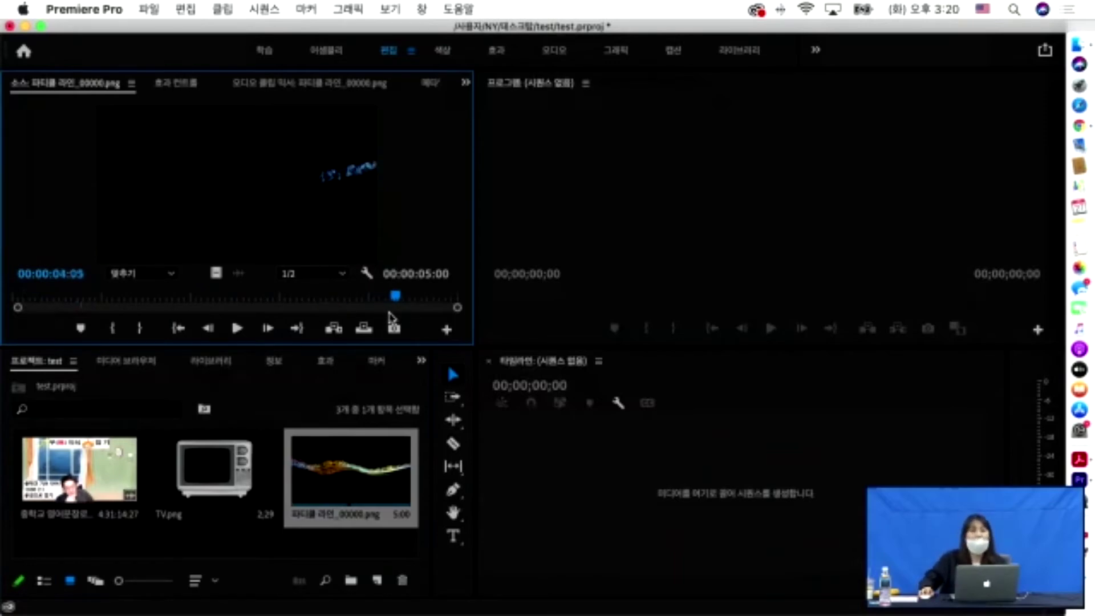
left_click_drag(381, 306, 315, 299)
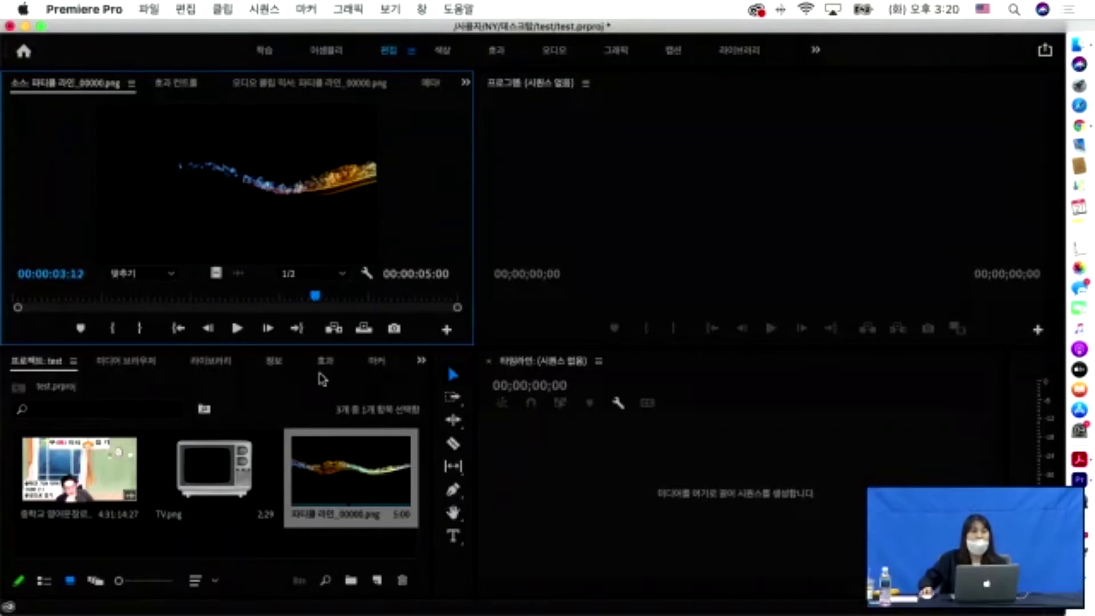
Import 동화속 동산.psd from the 01. 파일 가져오기 folder as individual layers (개별 레이어).
double_click(266, 557)
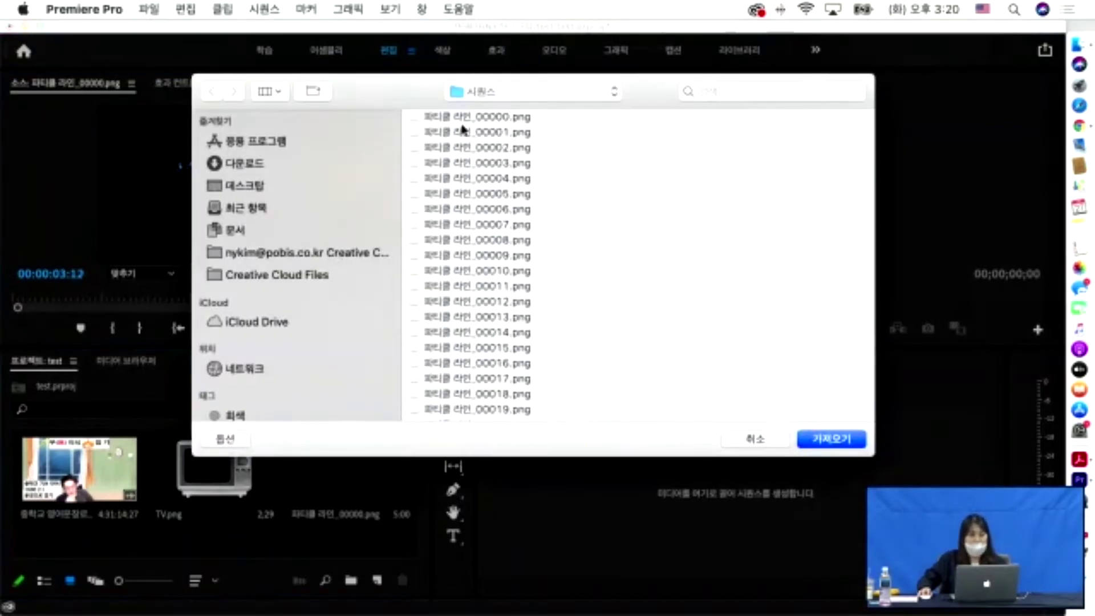
left_click(542, 100)
left_click(541, 104)
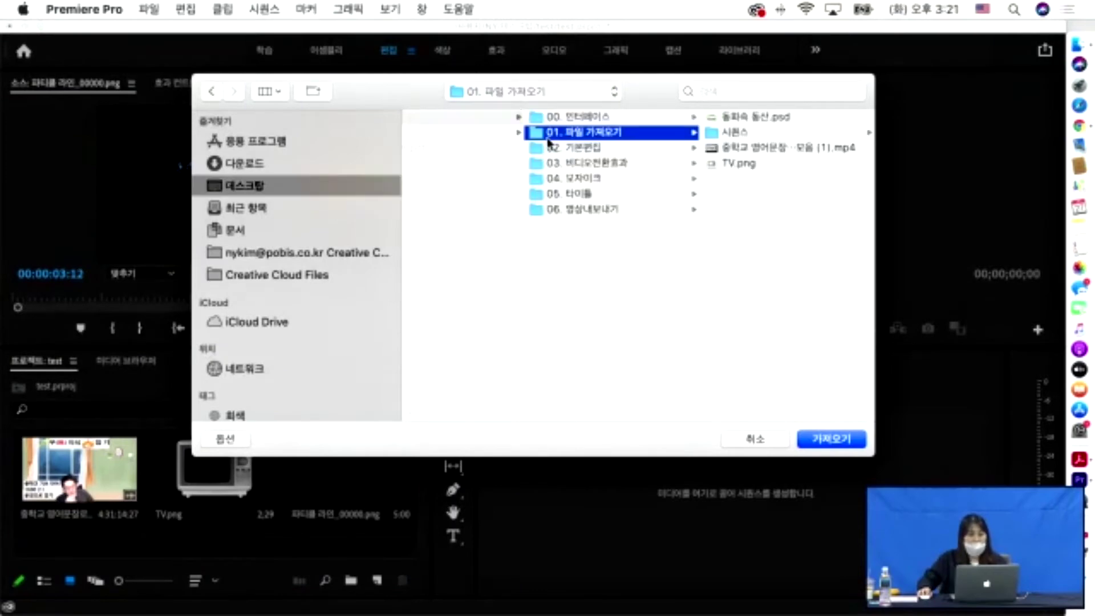
left_click(738, 120)
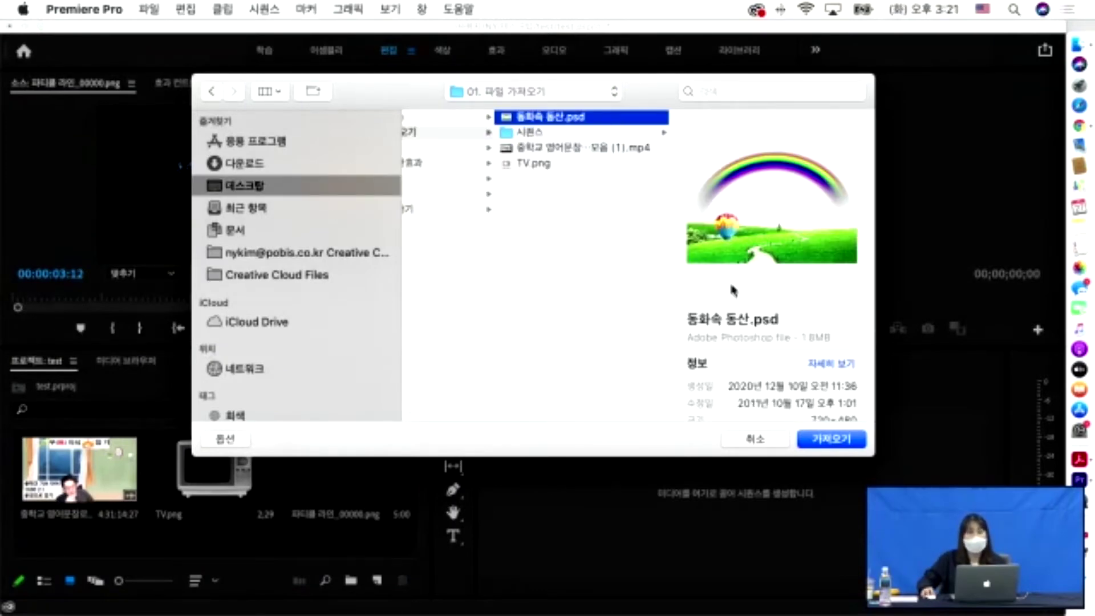
left_click(824, 444)
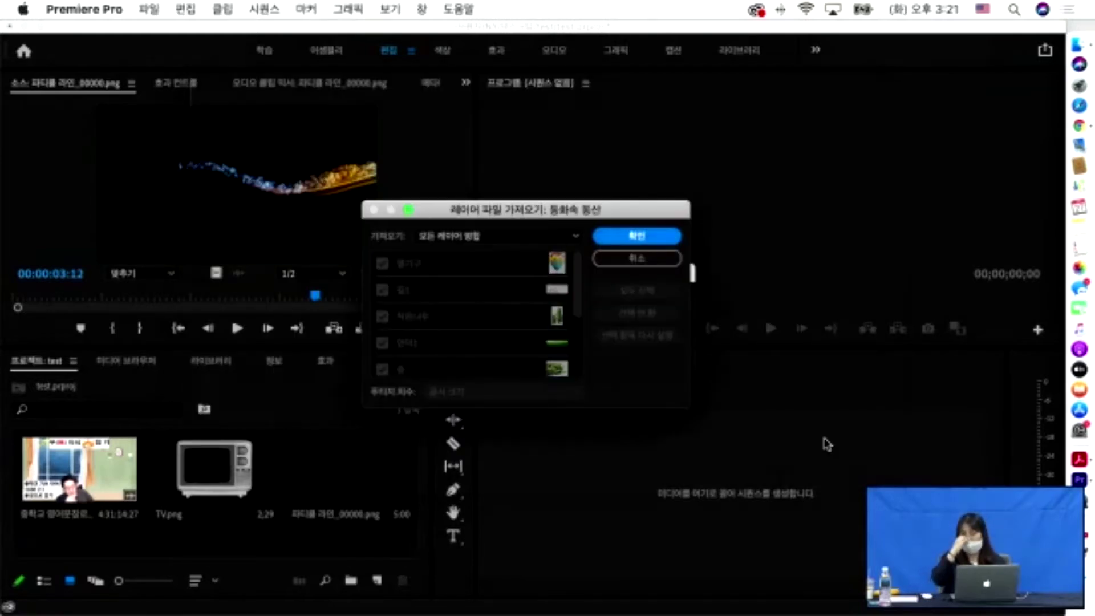
left_click_drag(533, 219, 581, 126)
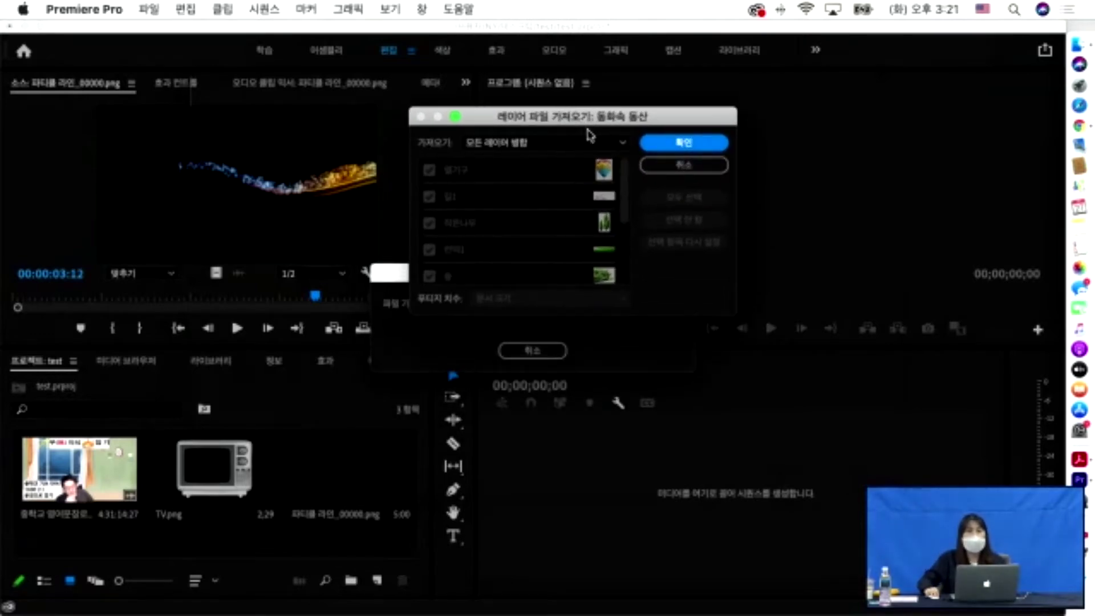
left_click(621, 147)
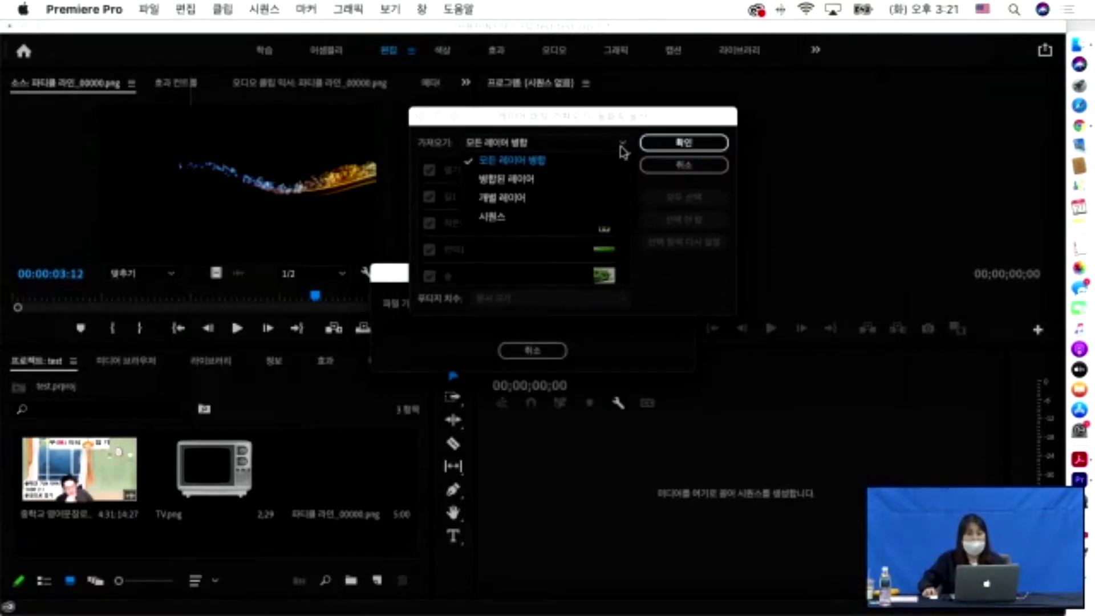
left_click(521, 199)
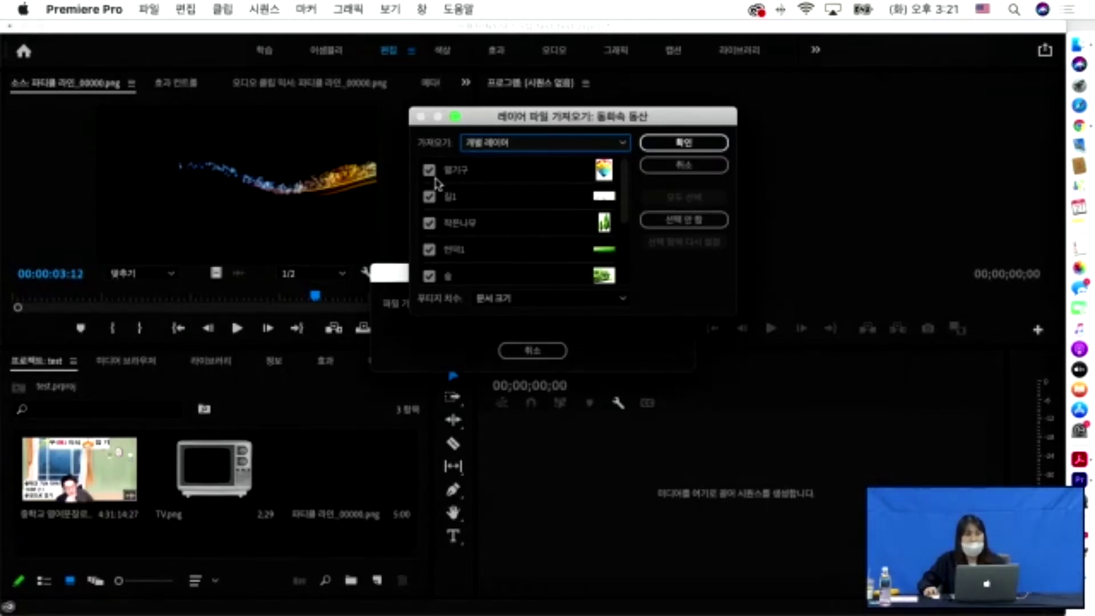
left_click(558, 153)
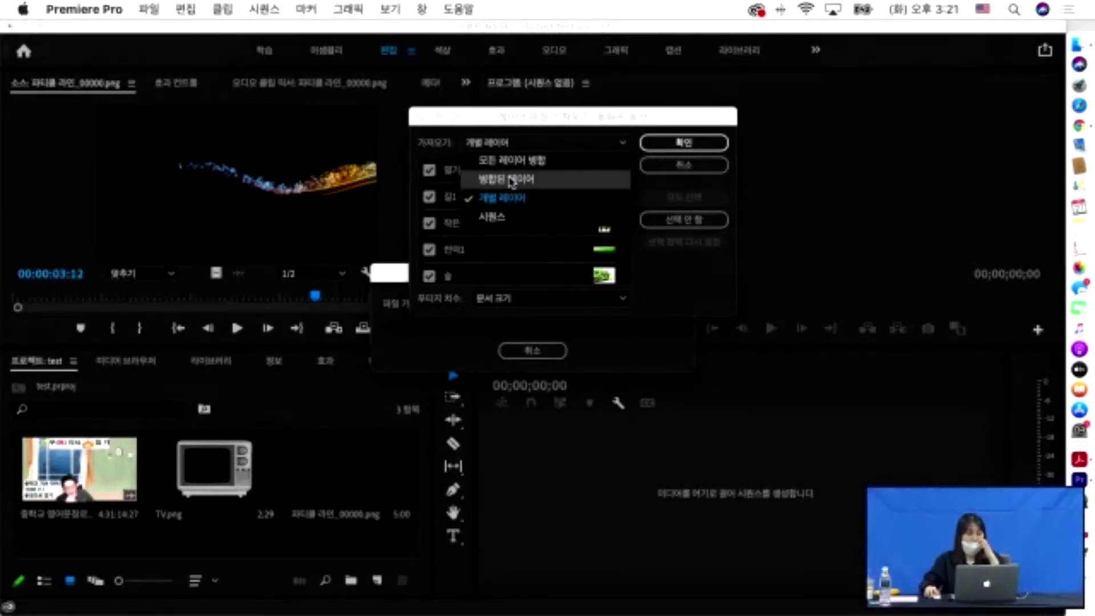
left_click(685, 147)
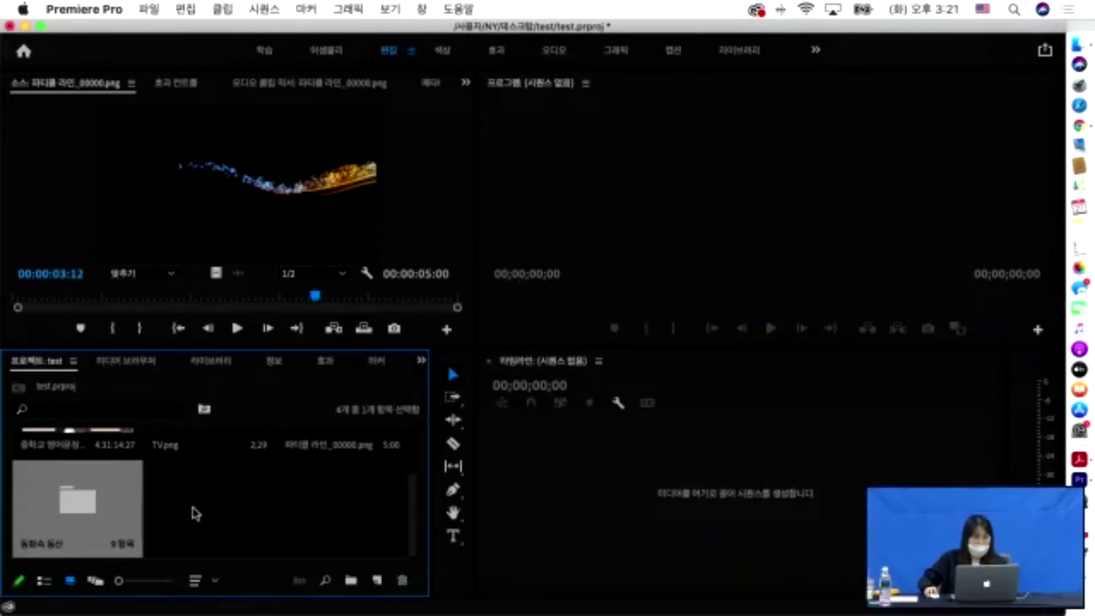
Open the 동화속 동산 bin, view its layers in the maximized panel, and return to the project root.
double_click(134, 505)
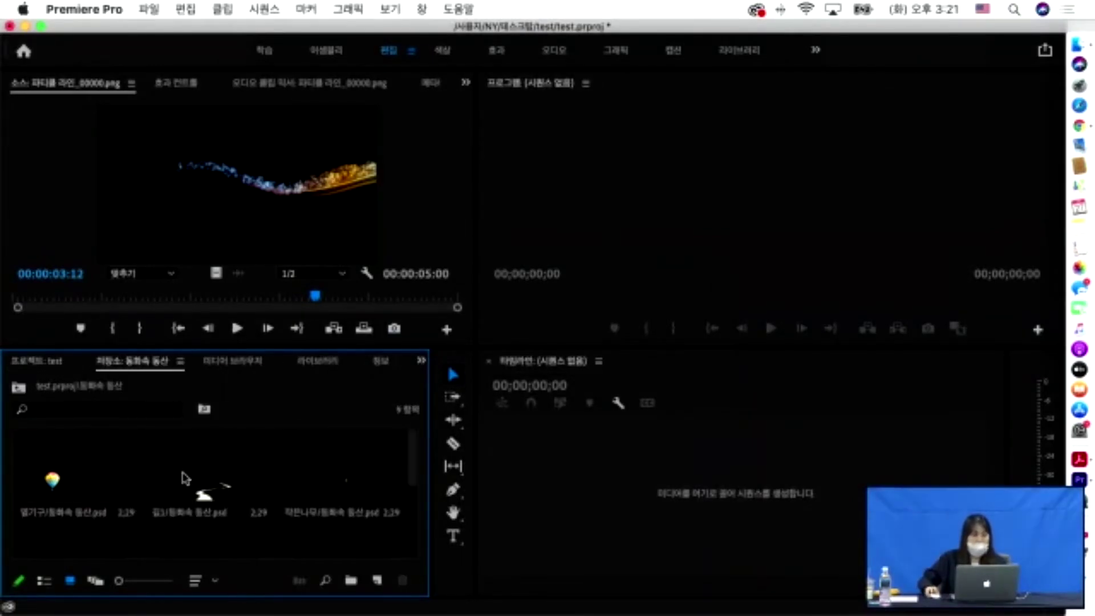
scroll(181, 479, "up", 5)
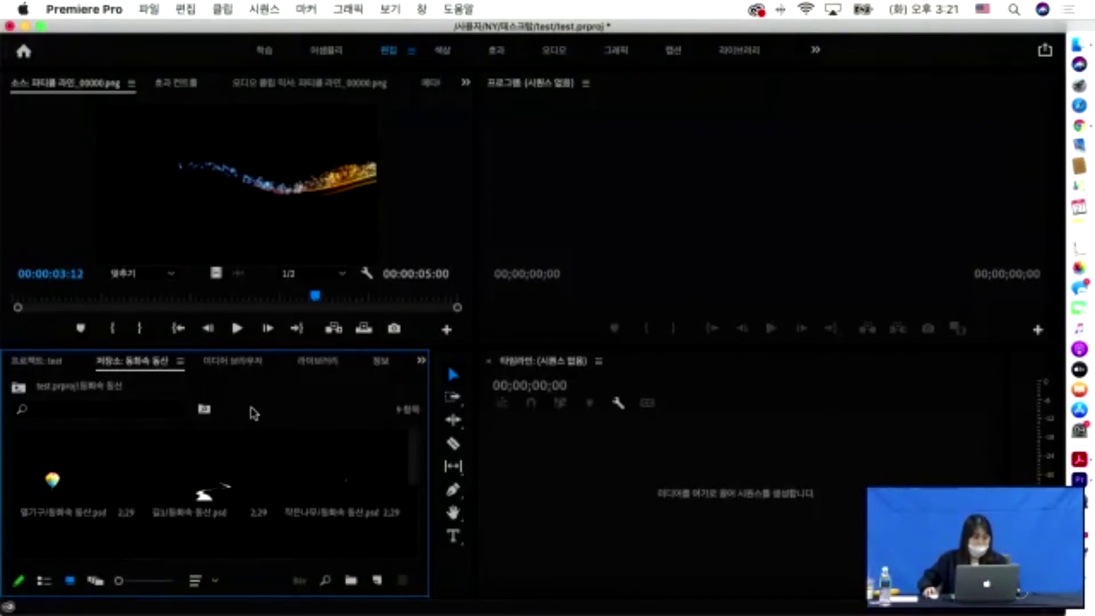
key("grave")
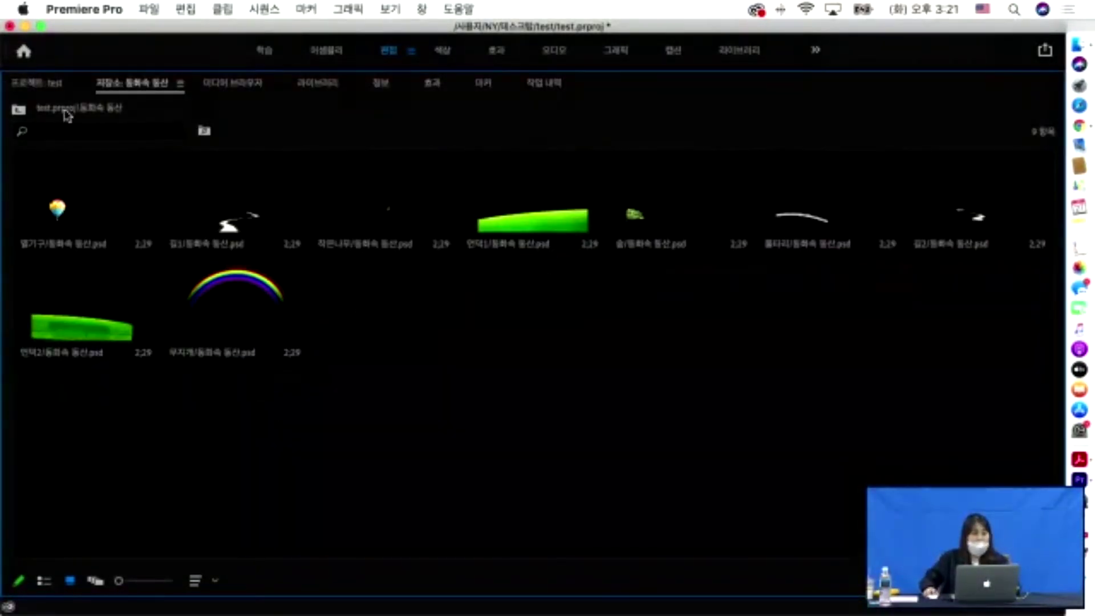
left_click(19, 110)
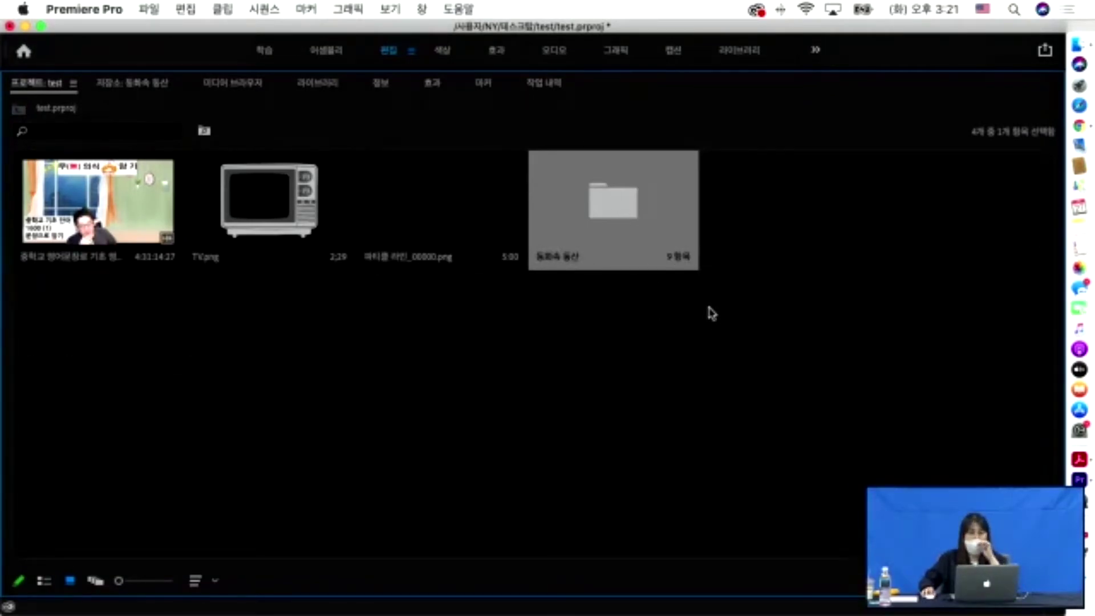
Review each imported item in the project root, look inside the 동화속 동산 bin once more, and return to the root.
left_click(157, 224)
left_click(251, 215)
left_click(393, 227)
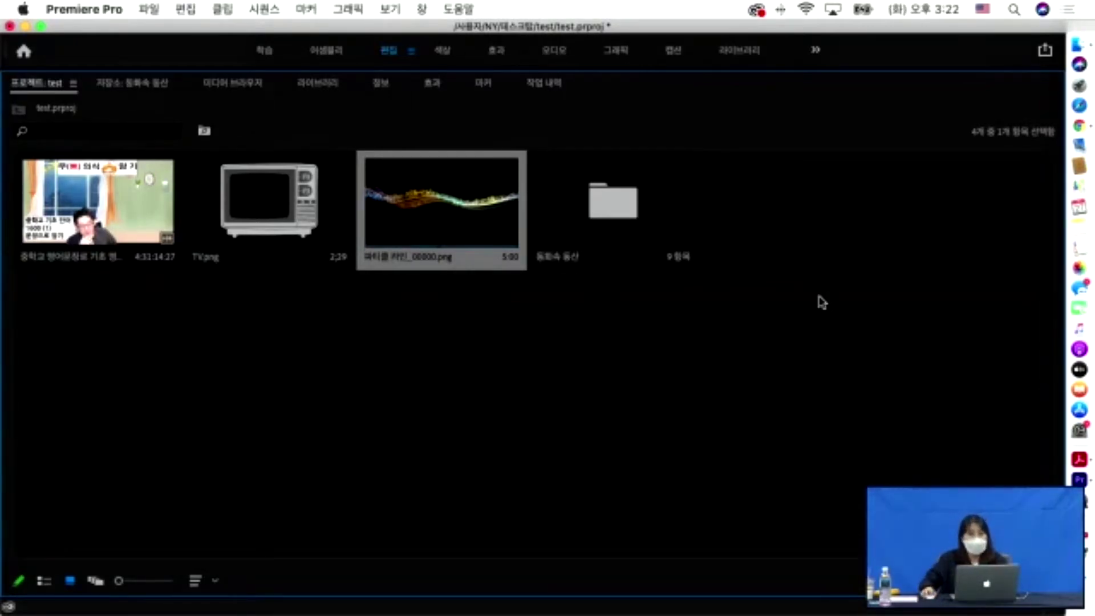
left_click(632, 226)
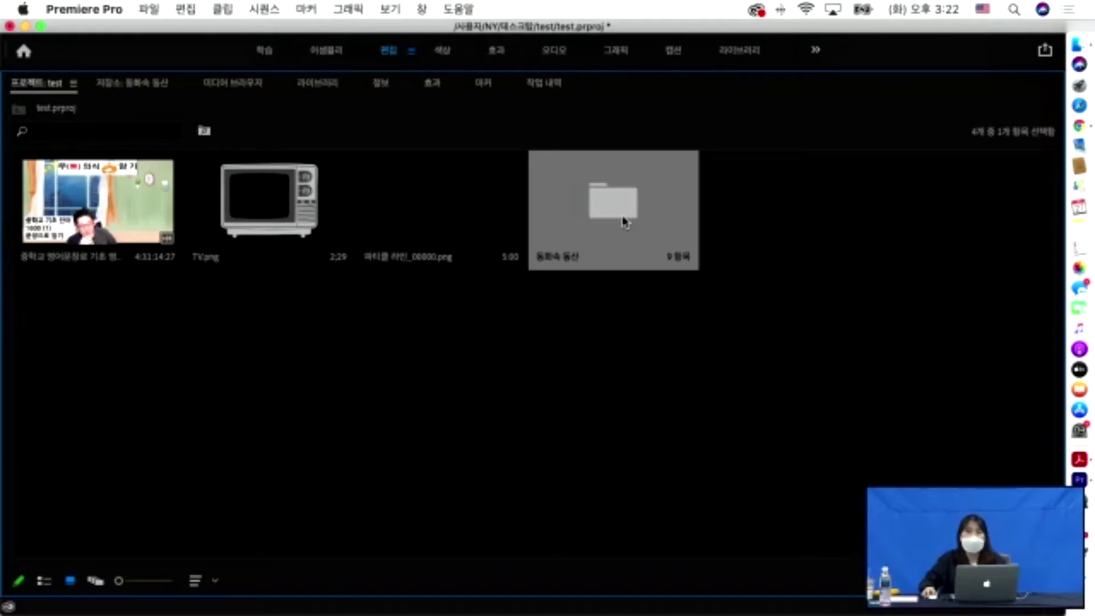
double_click(625, 220)
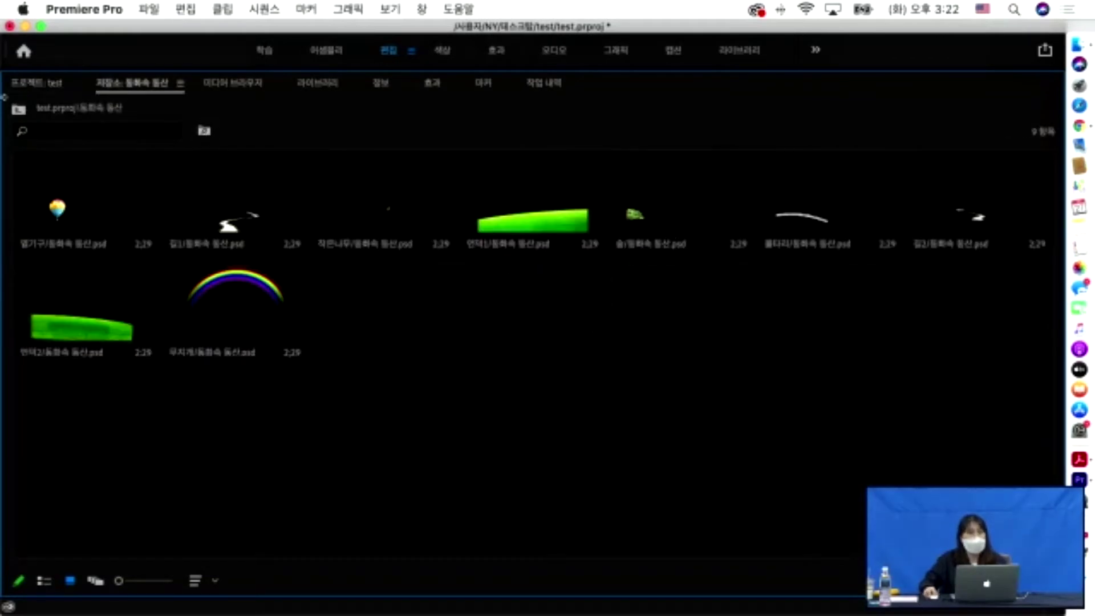
left_click(19, 109)
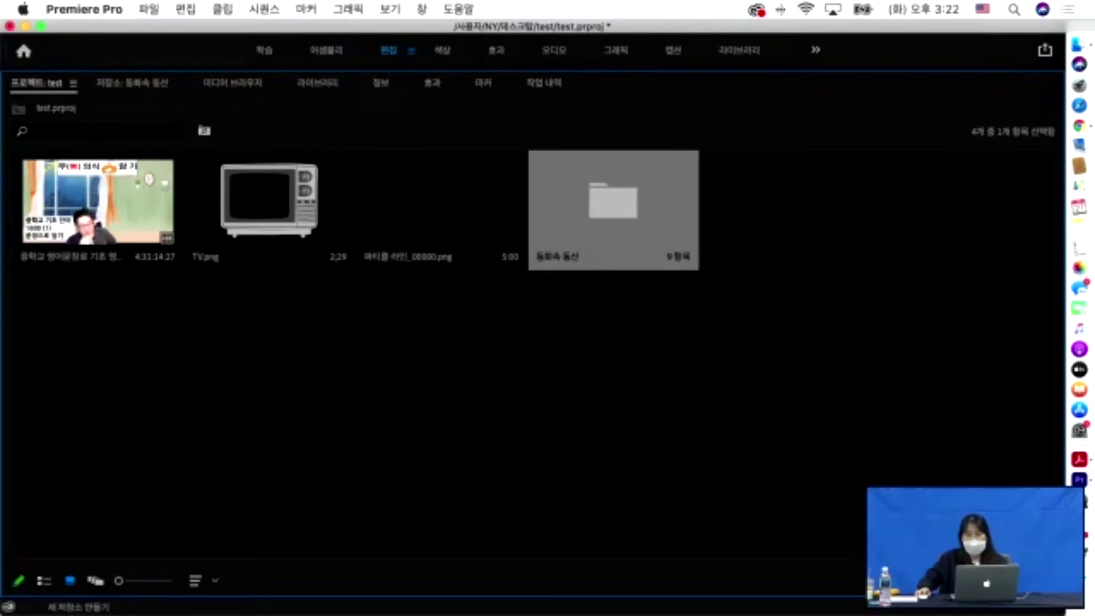
Create a new bin inside the 동화속 동산 bin and restore the Project panel to its normal size.
left_click(1014, 580)
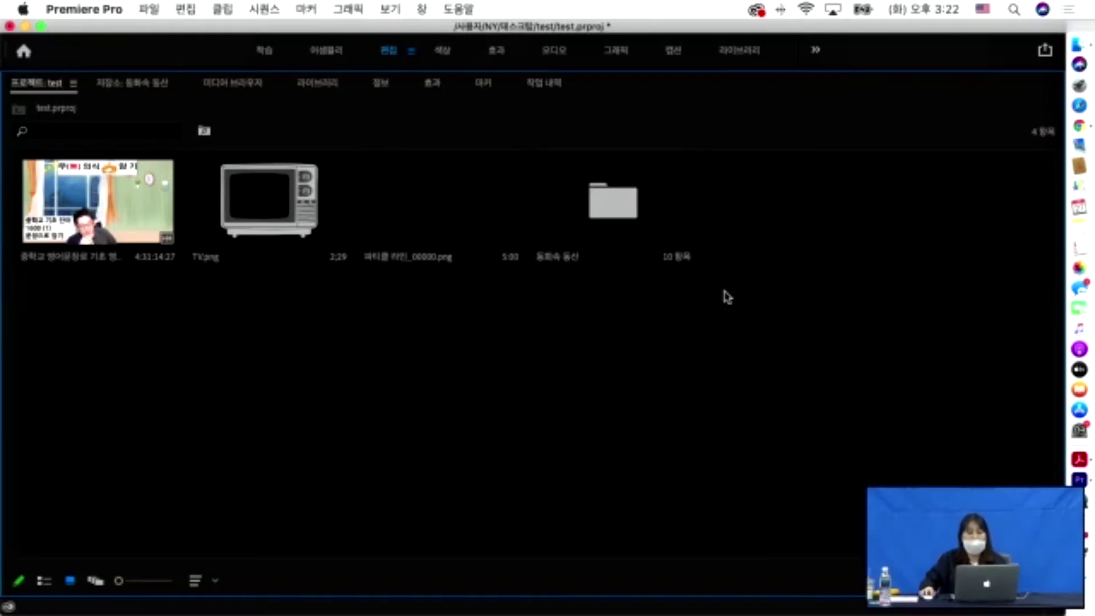
key("grave")
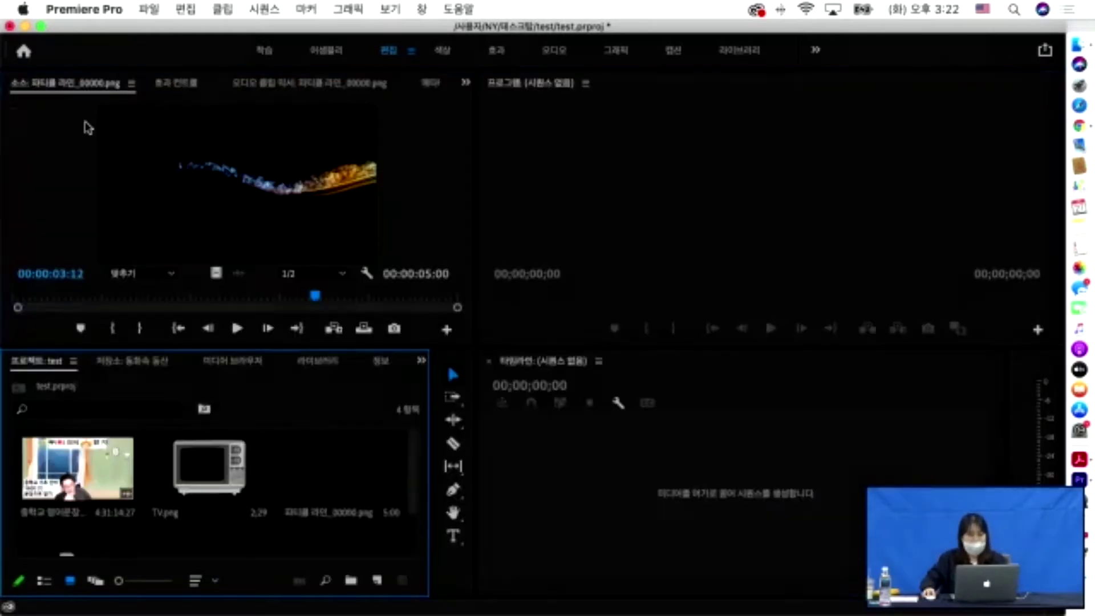
Open the imported mp4 clip in the Source monitor and make the empty Timeline panel active.
double_click(88, 467)
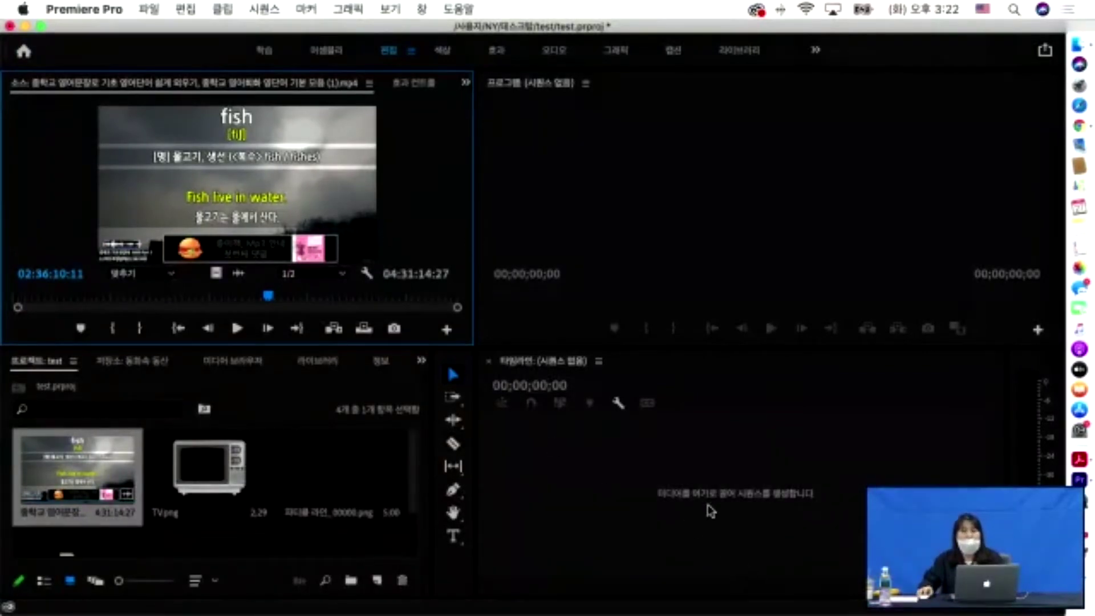
left_click(707, 481)
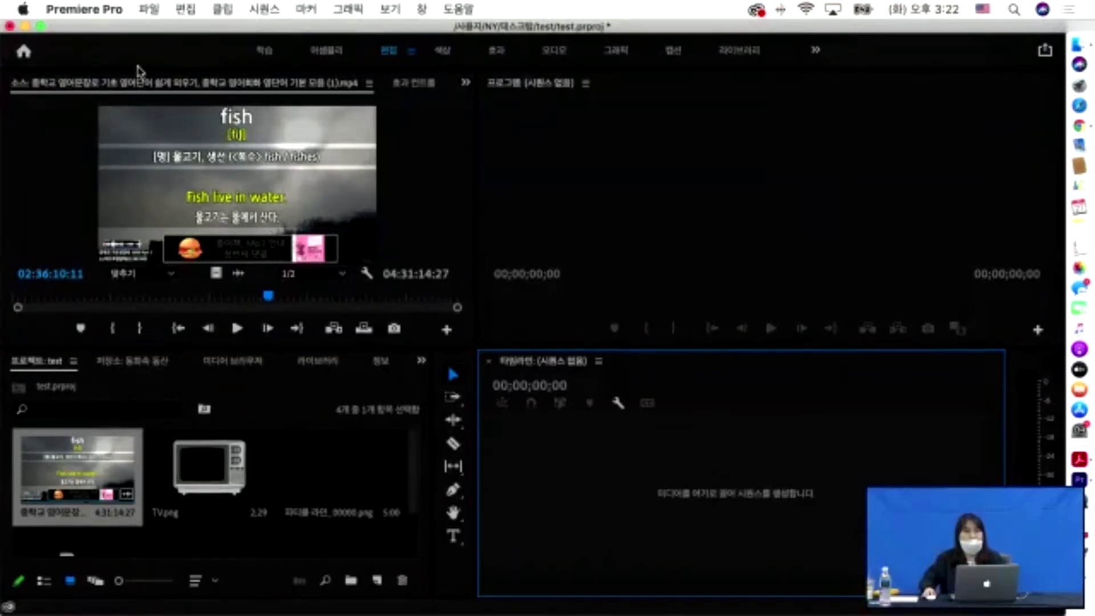
Examine the new sequence presets, including ARRI 1080p 24, 29.97 and 30 and the DV - NTSC group, and close without creating a sequence.
left_click(149, 9)
mouse_move(188, 30)
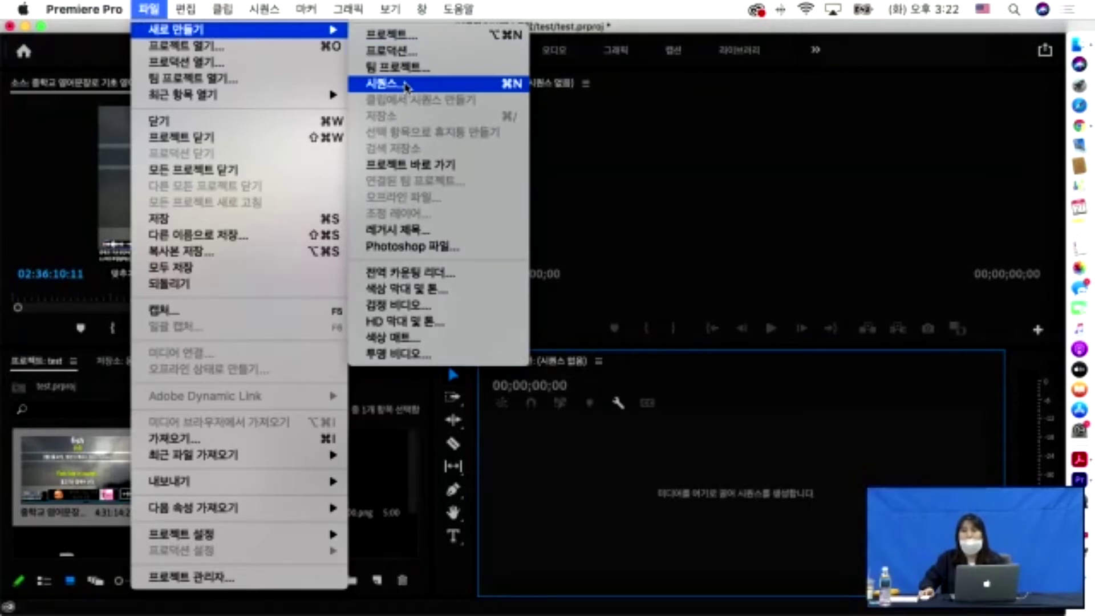
left_click(406, 86)
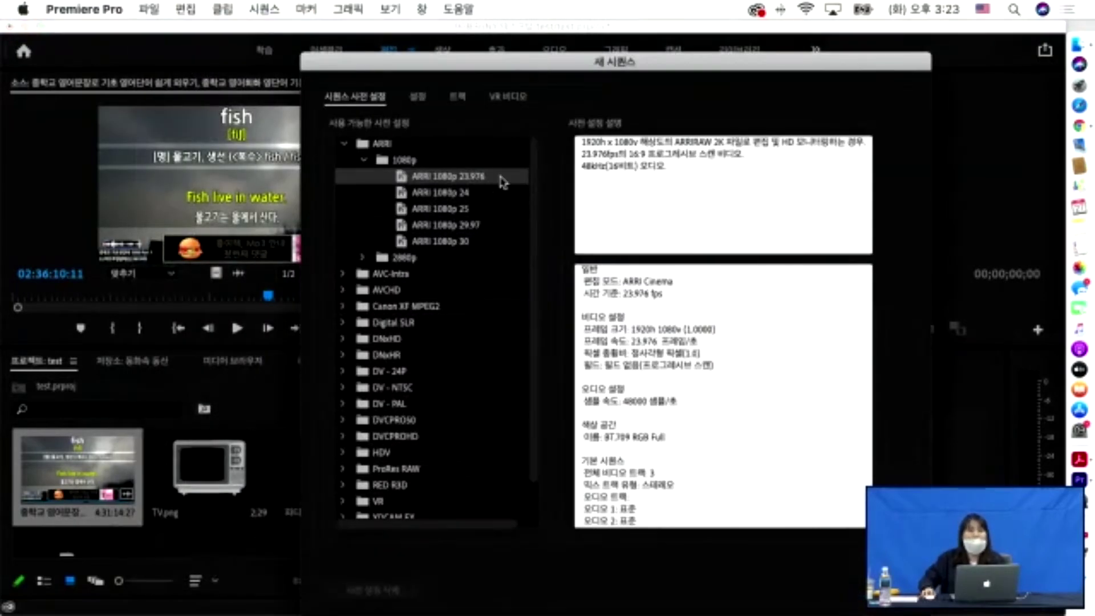
left_click(447, 194)
left_click(443, 225)
left_click(440, 241)
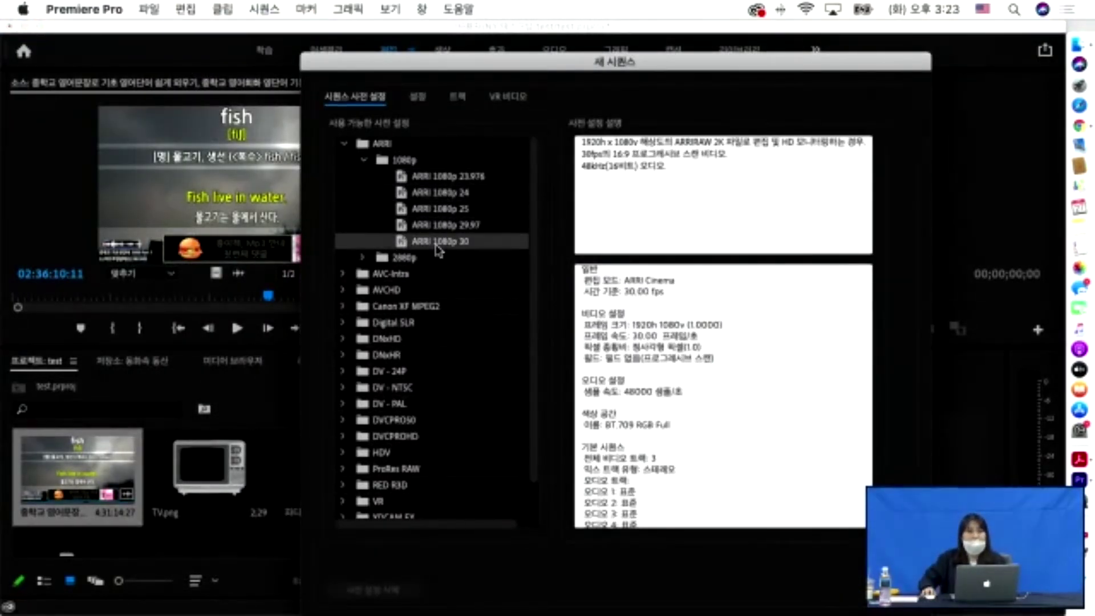
left_click(408, 291)
left_click(407, 314)
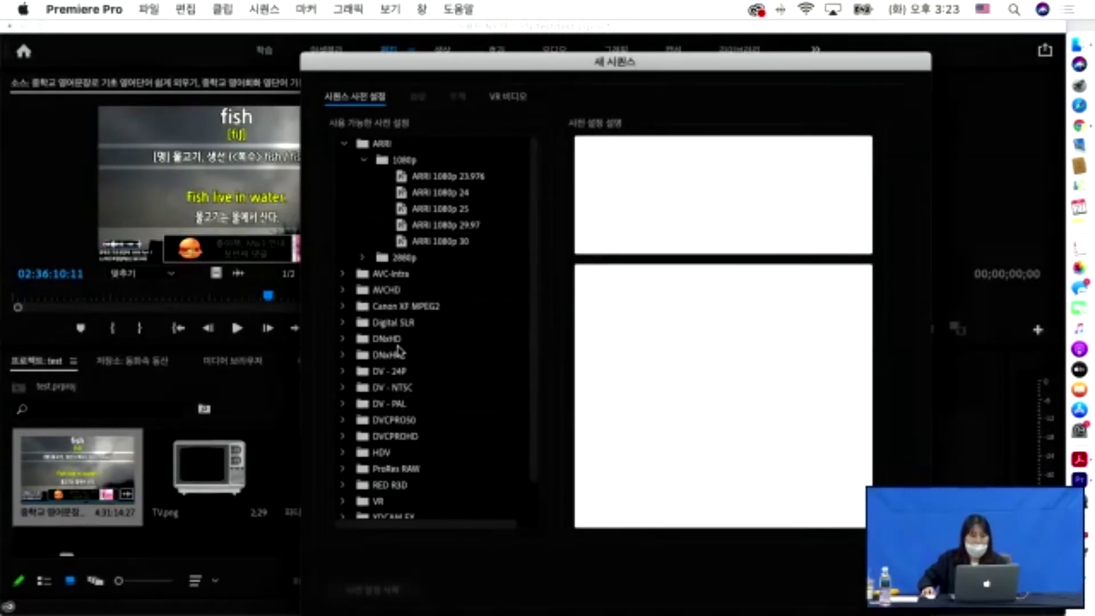
left_click(398, 388)
scroll(398, 390, "down", 2)
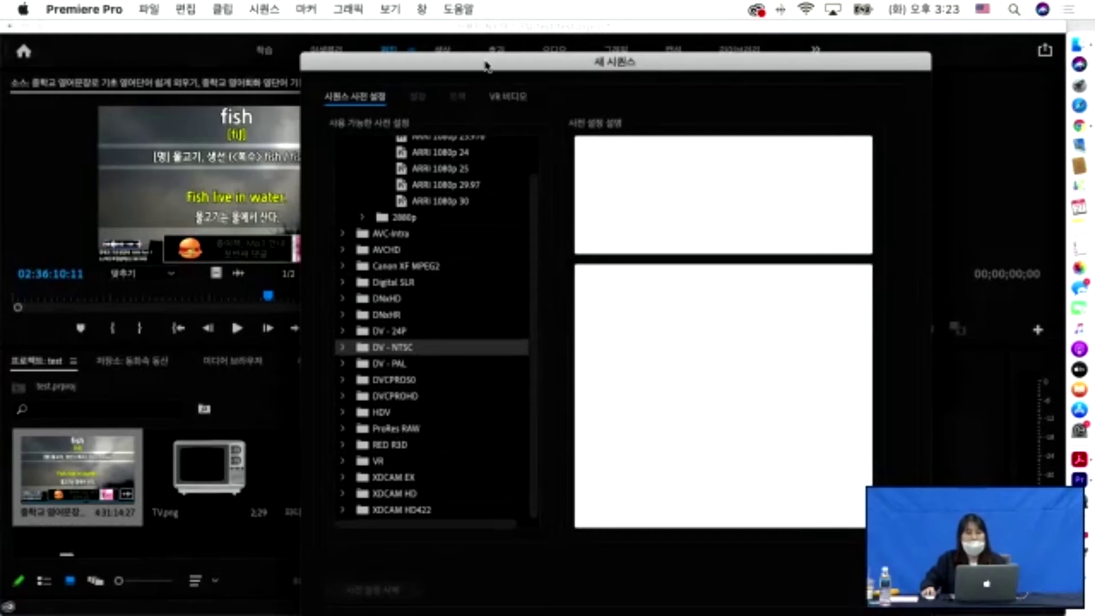
left_click_drag(488, 57, 425, 8)
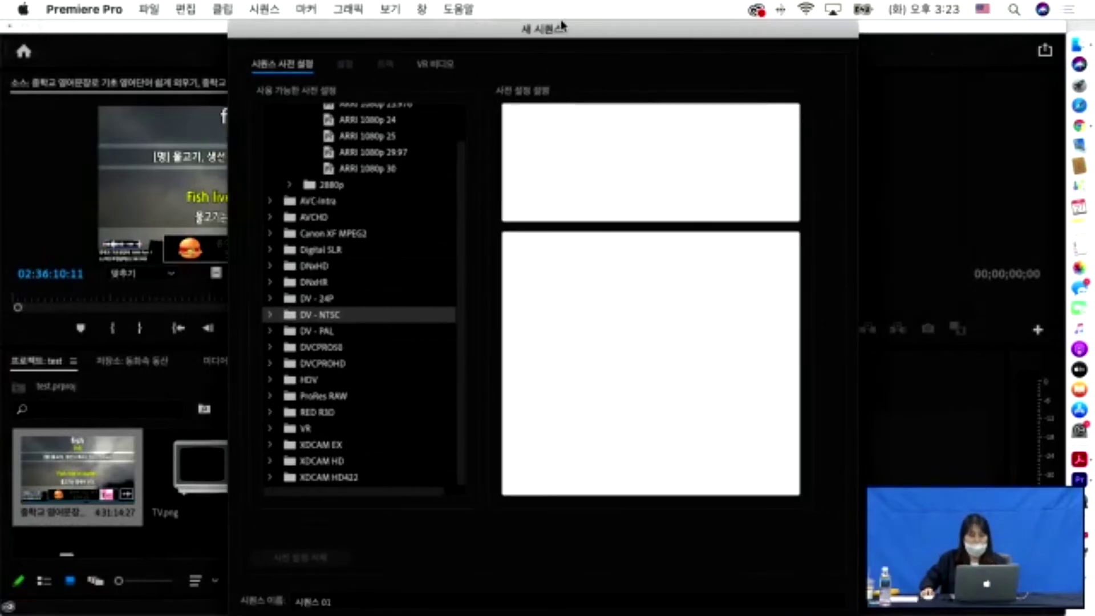
left_click_drag(562, 22, 527, 21)
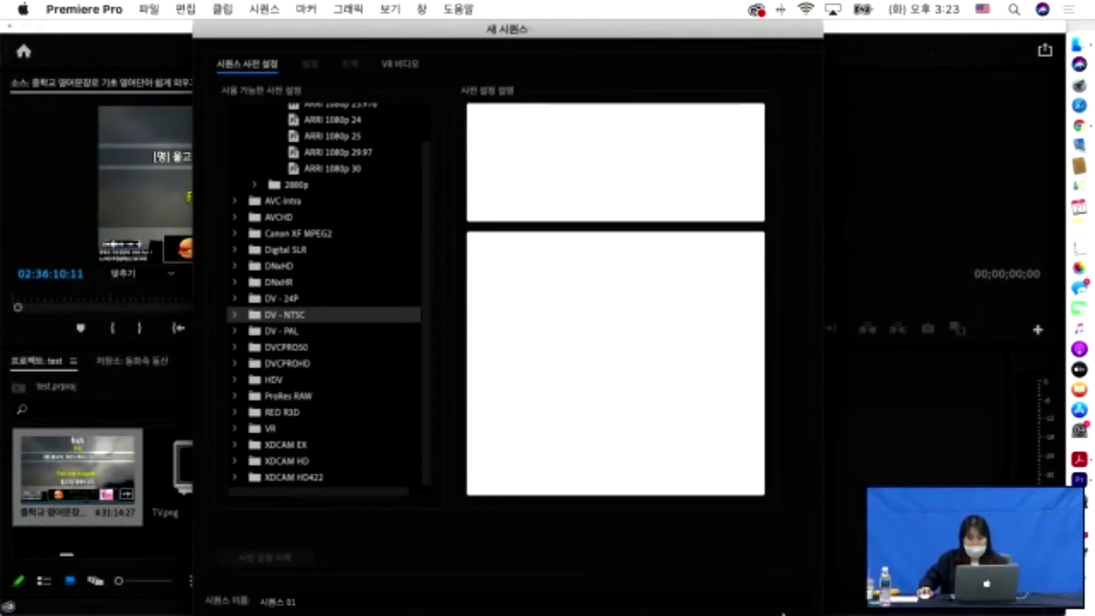
left_click(783, 613)
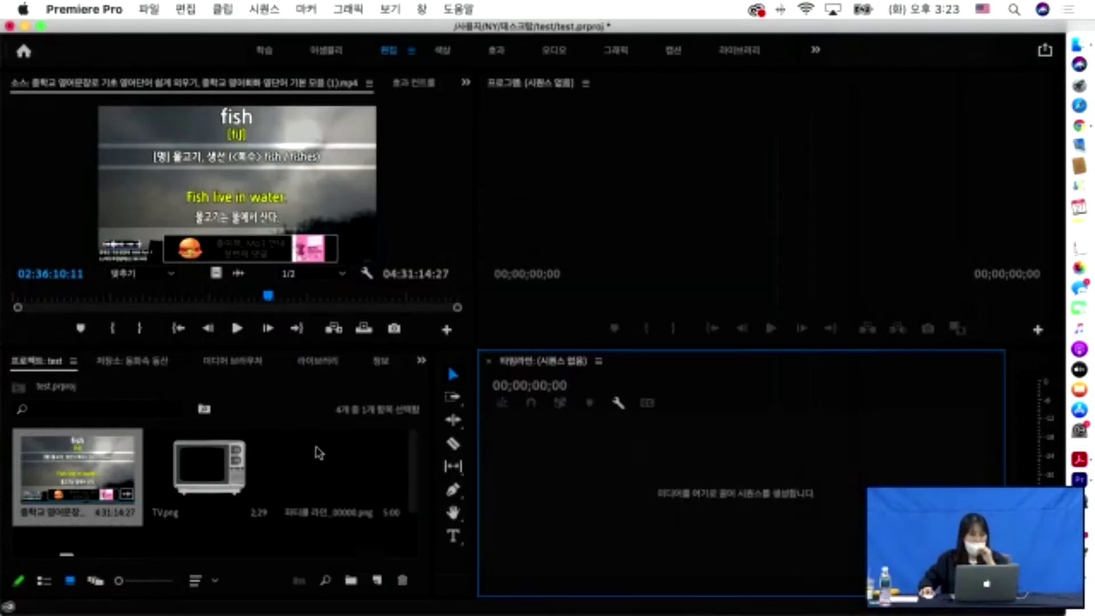
Create a sequence from the imported mp4 clip in the empty timeline, and enlarge the Project panel to compare the clip and sequence.
left_click(78, 472)
scroll(249, 537, "down", 3)
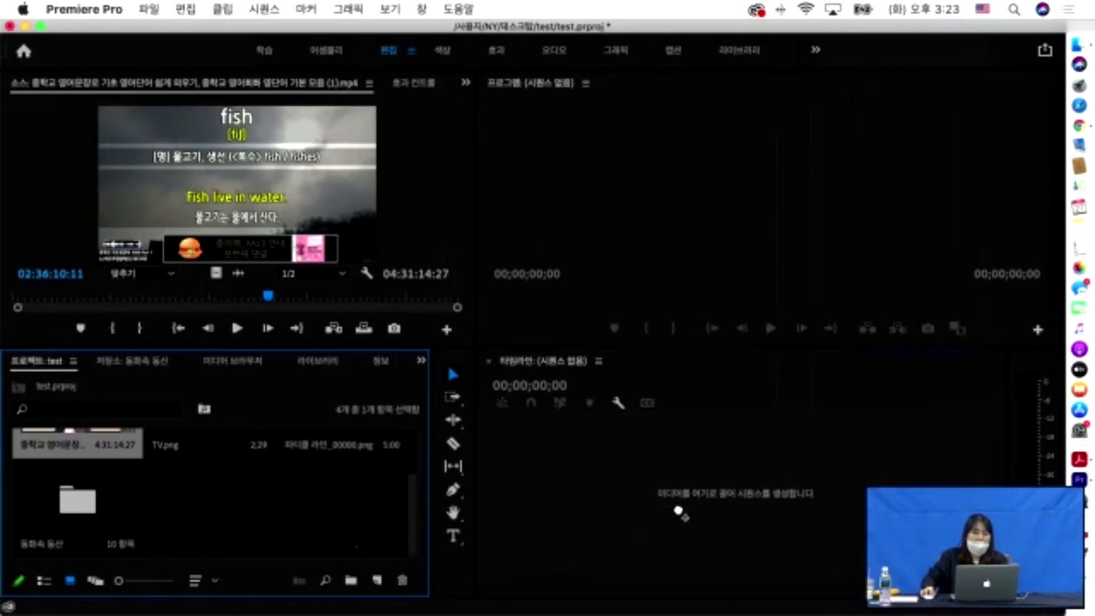
left_click_drag(686, 500, 687, 500)
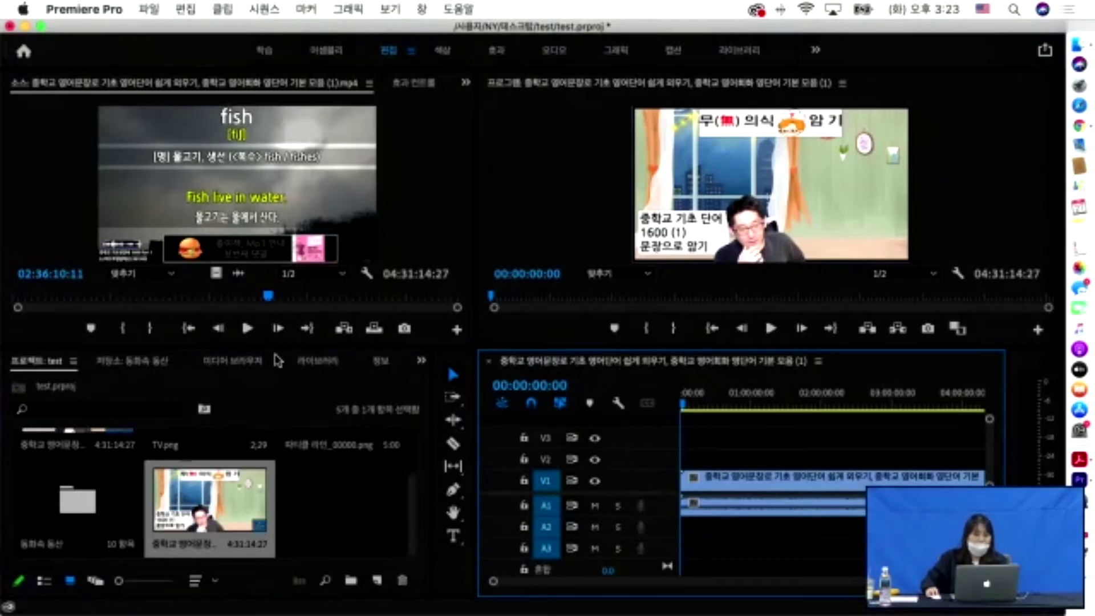
left_click_drag(277, 347, 277, 170)
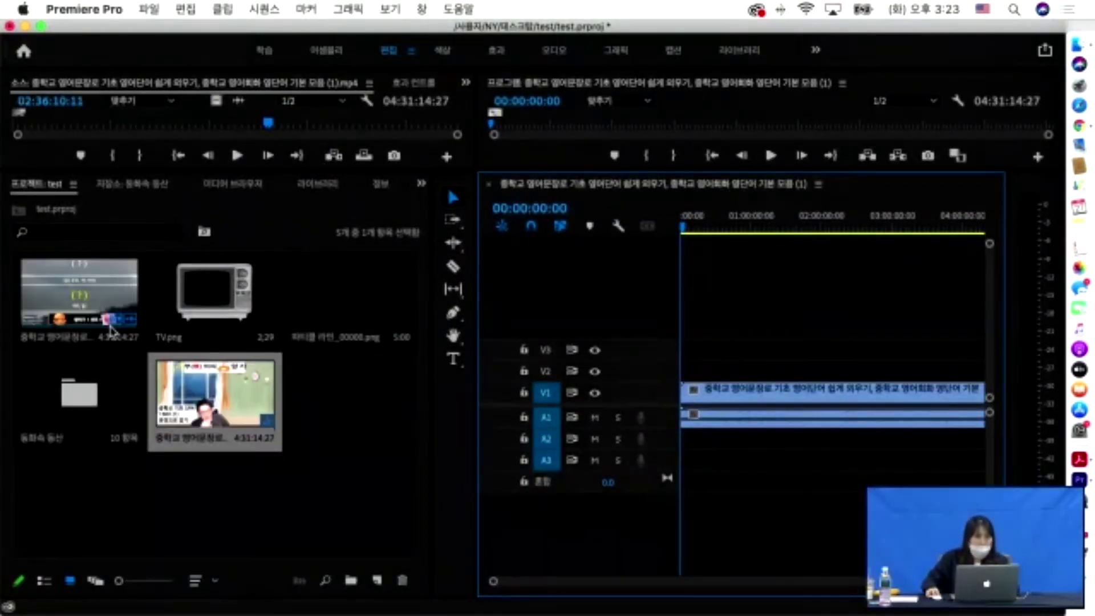
mouse_move(132, 327)
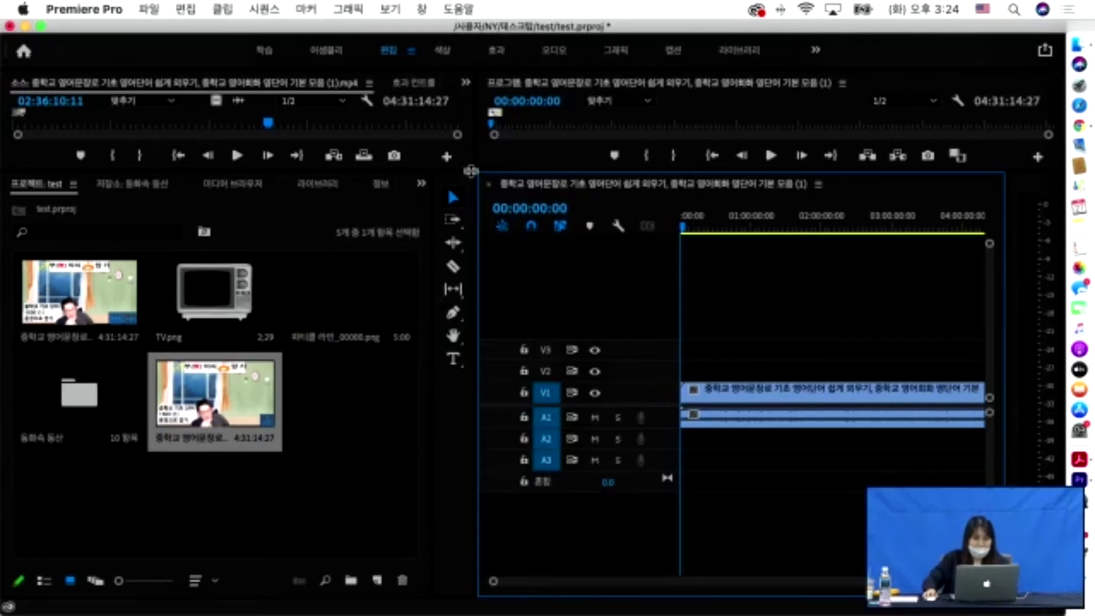
Enlarge the monitors again and scrub the new sequence to about 00:06:33:14 and back to its start.
left_click_drag(468, 170, 465, 411)
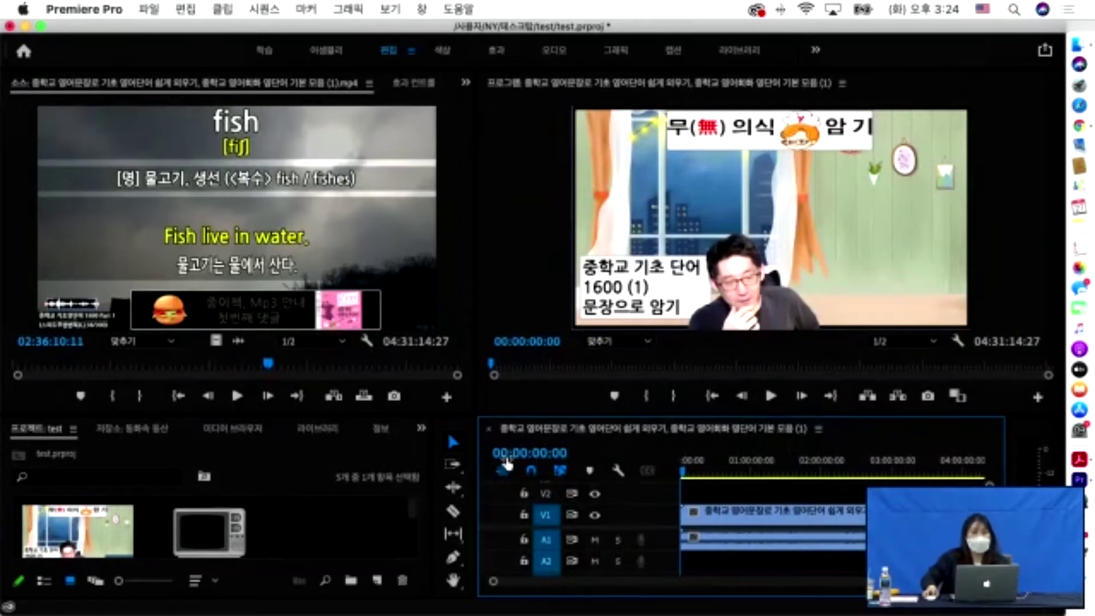
mouse_move(685, 476)
left_mouse_down()
mouse_move(714, 475)
mouse_move(690, 474)
left_mouse_up()
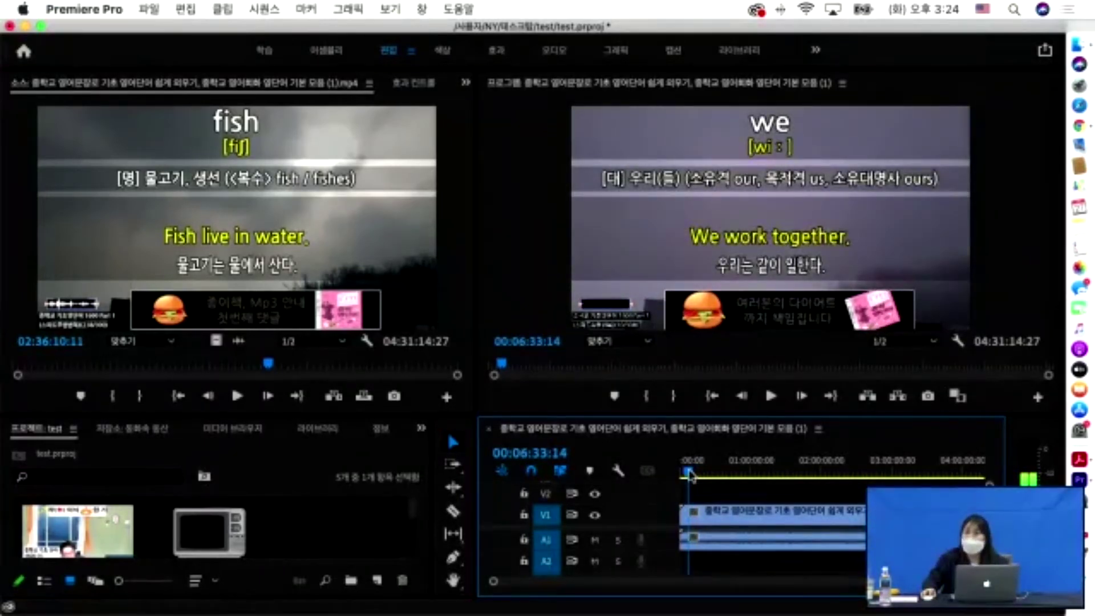
left_click_drag(689, 474, 681, 474)
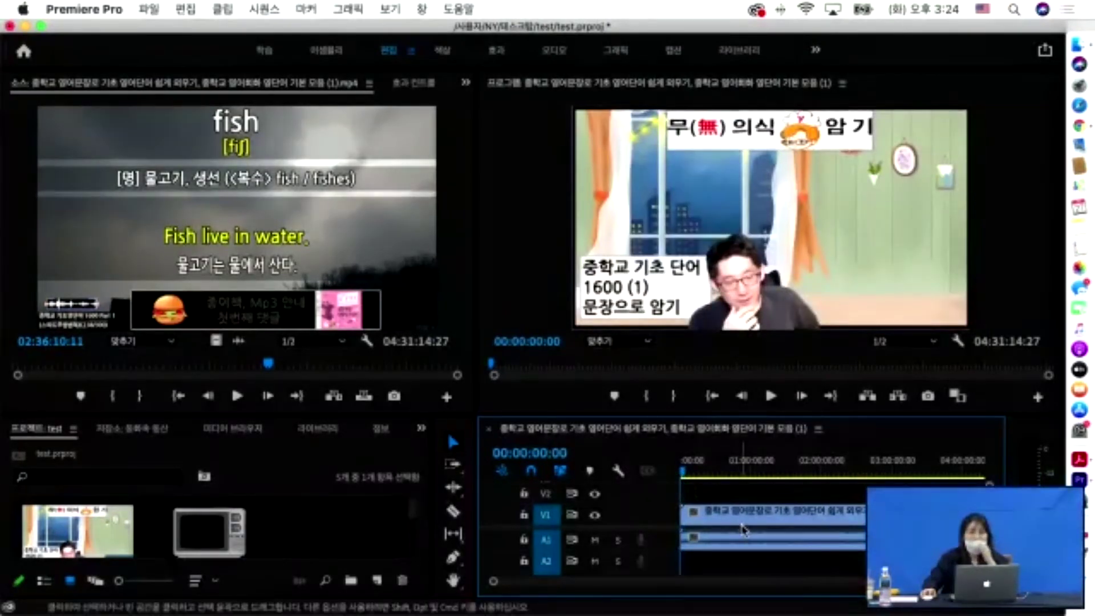
Trim about 18 minutes off the beginning of the V1 clip and its linked audio, leaving a gap at the sequence start.
left_click_drag(737, 526, 696, 516)
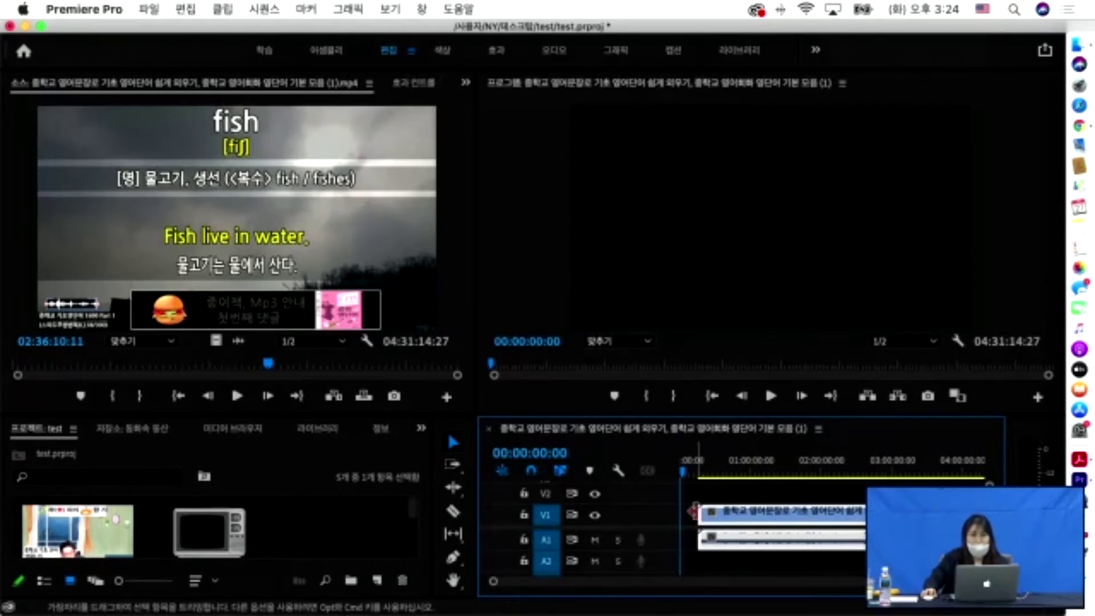
left_click_drag(707, 522, 689, 521)
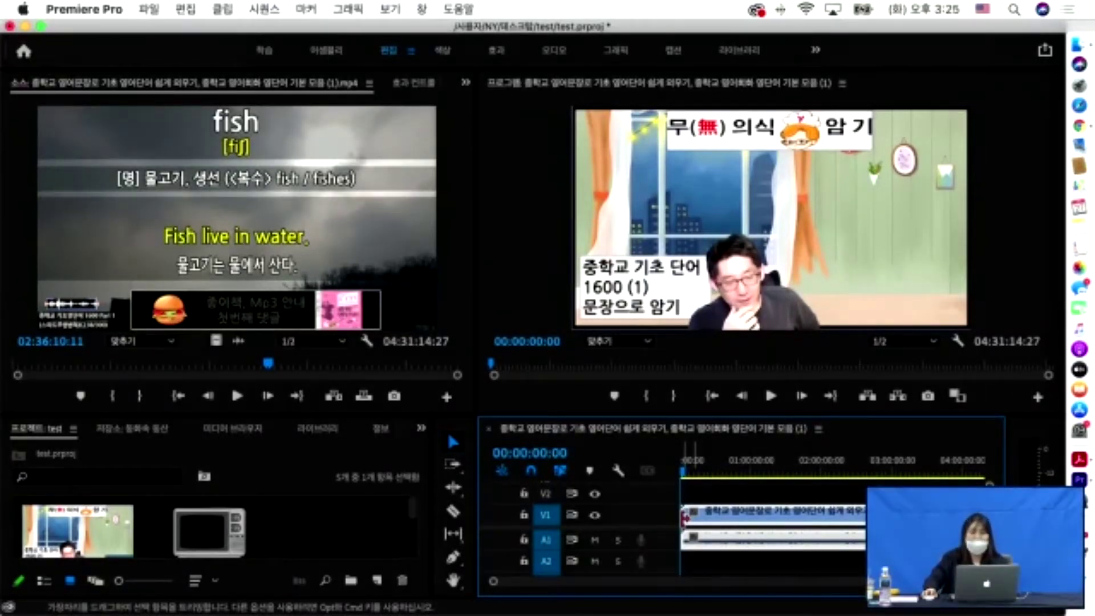
left_click_drag(685, 517, 706, 516)
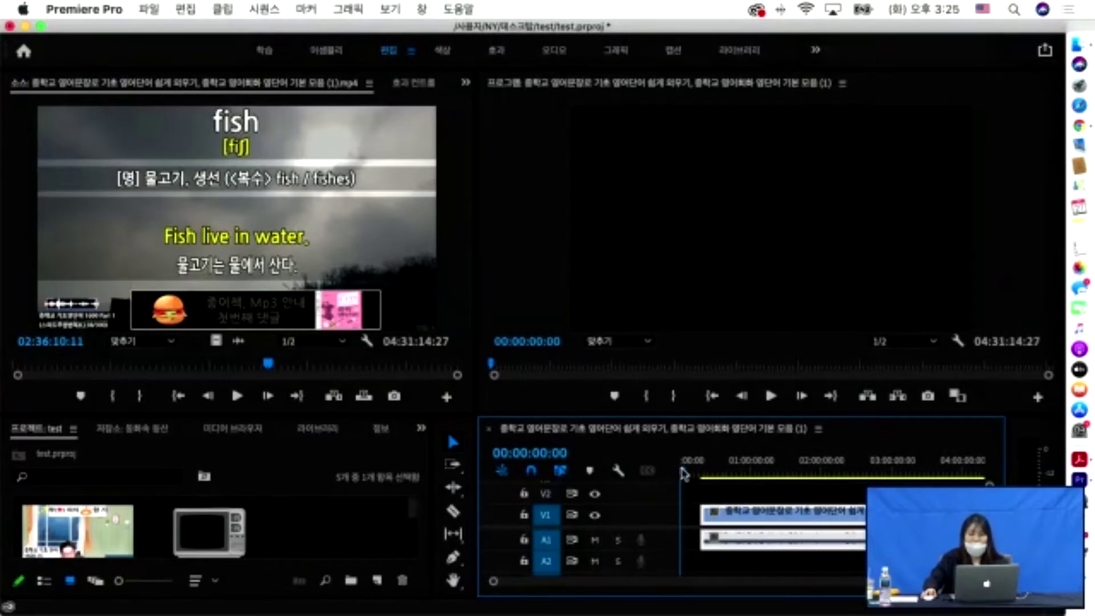
left_click_drag(720, 519, 690, 521)
Ripple delete the gap before the trimmed clip and play the first two seconds of the sequence.
right_click(690, 521)
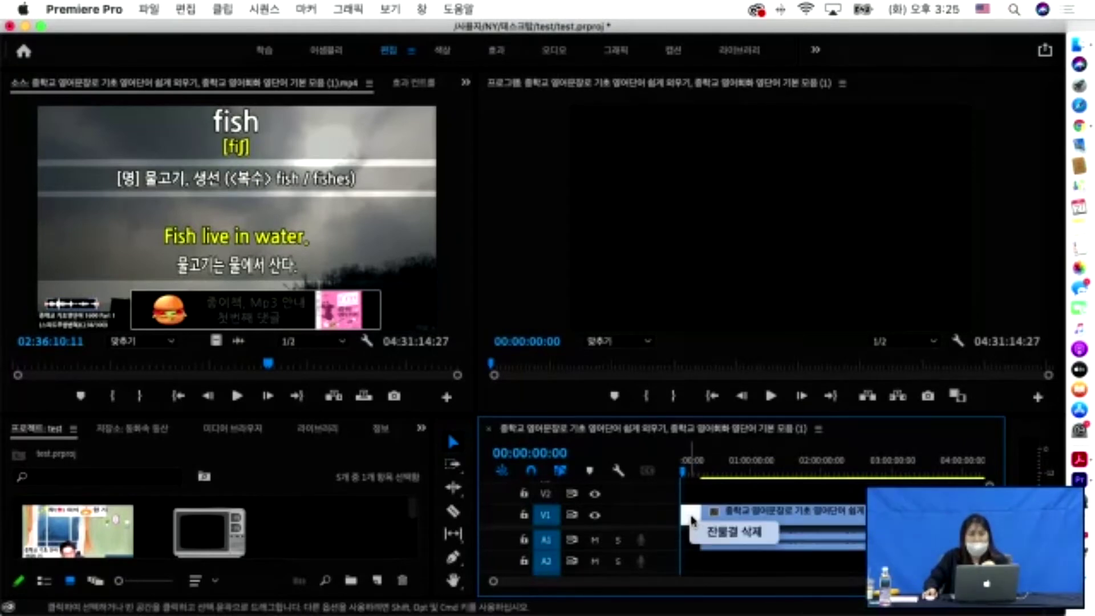
left_click(709, 533)
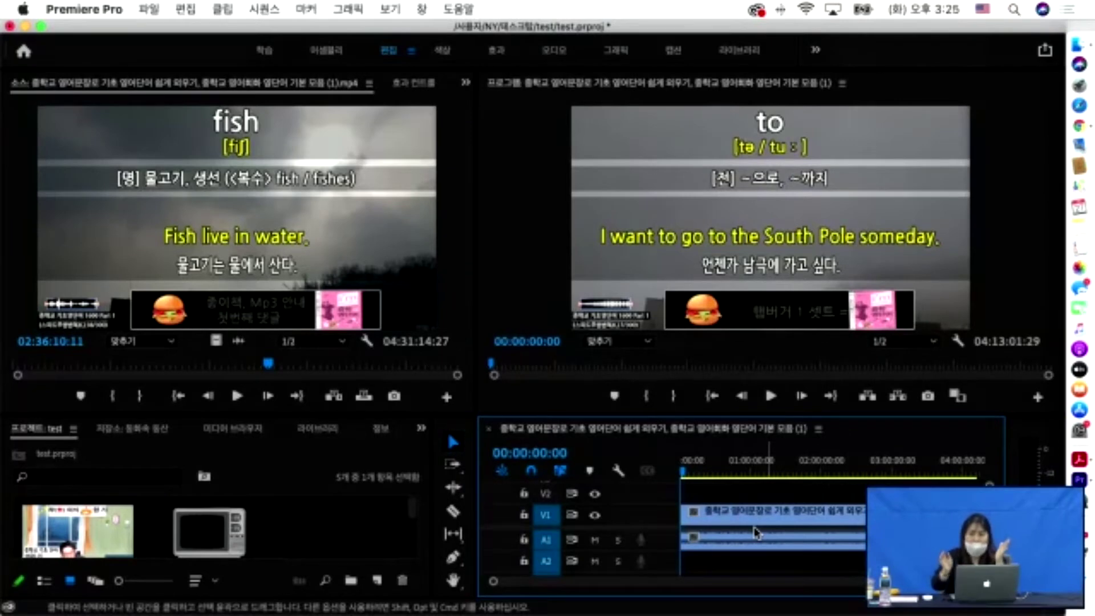
key("space")
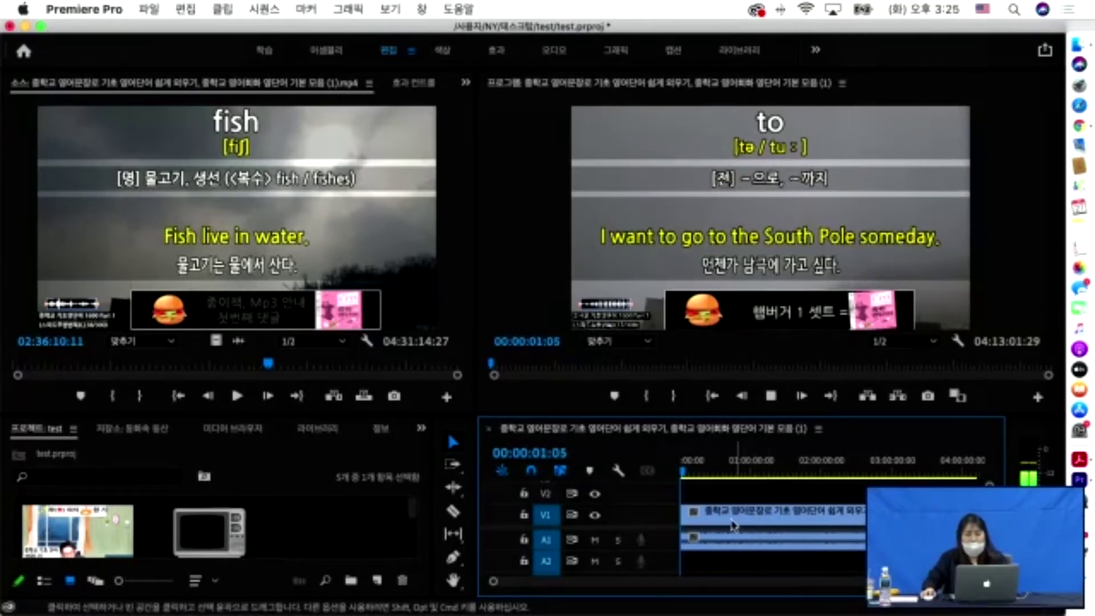
key("space")
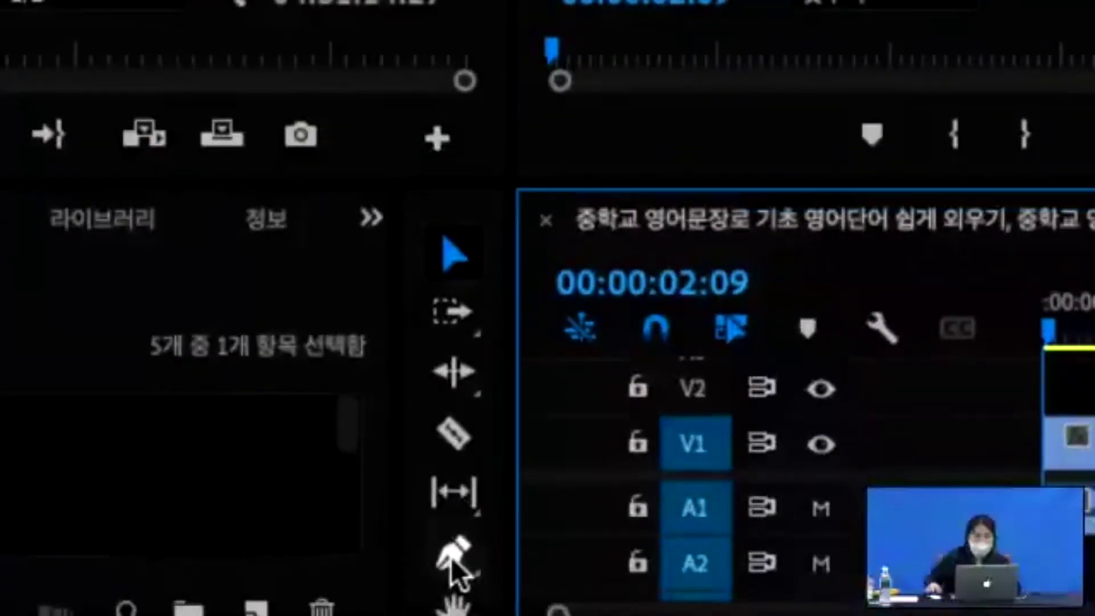
Draw a full-width rectangle with the Pen tool in the Program monitor, covering the advertising banner along the frame's lower edge.
left_click(453, 564)
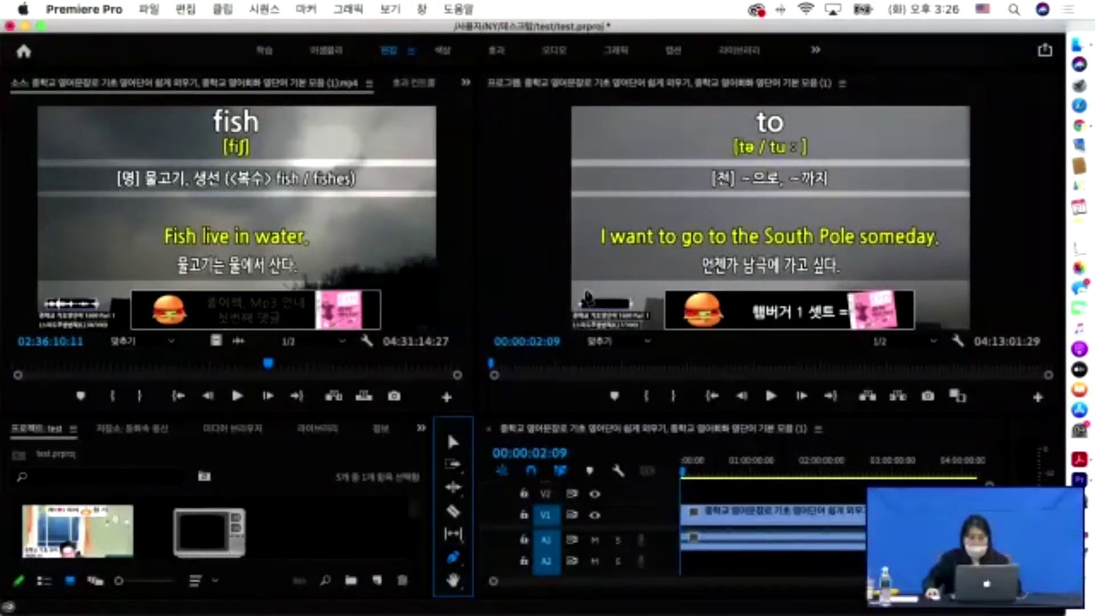
left_click(572, 282)
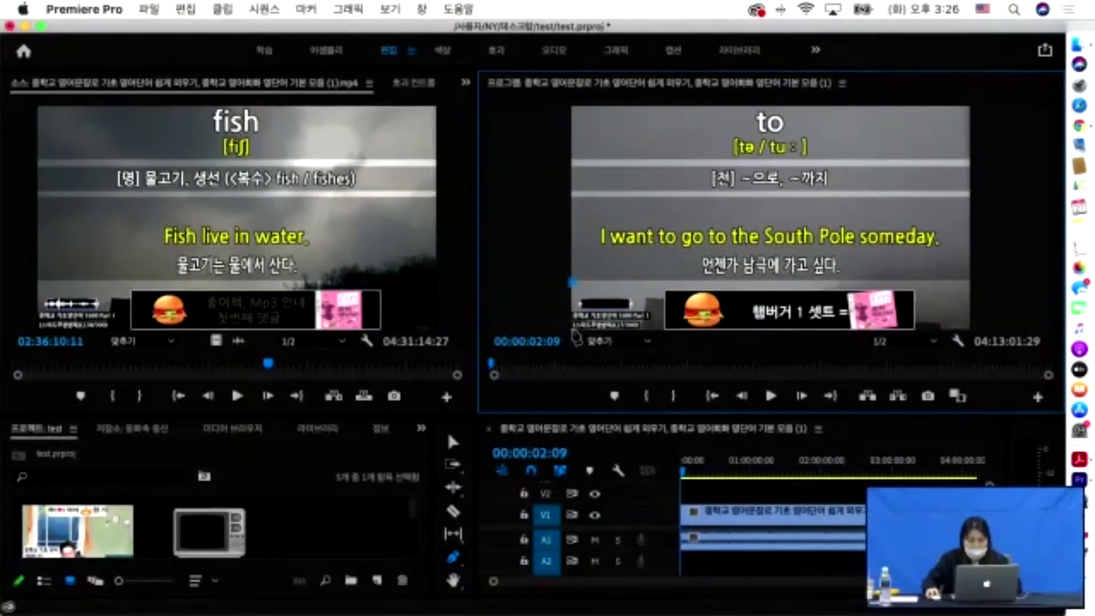
left_click(970, 328)
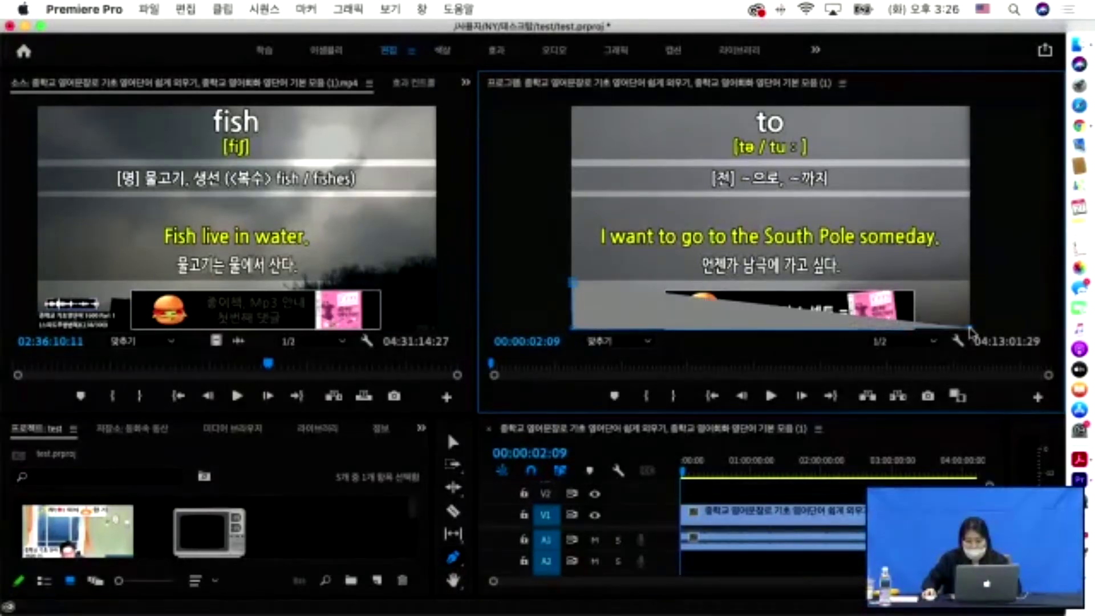
left_click(971, 282)
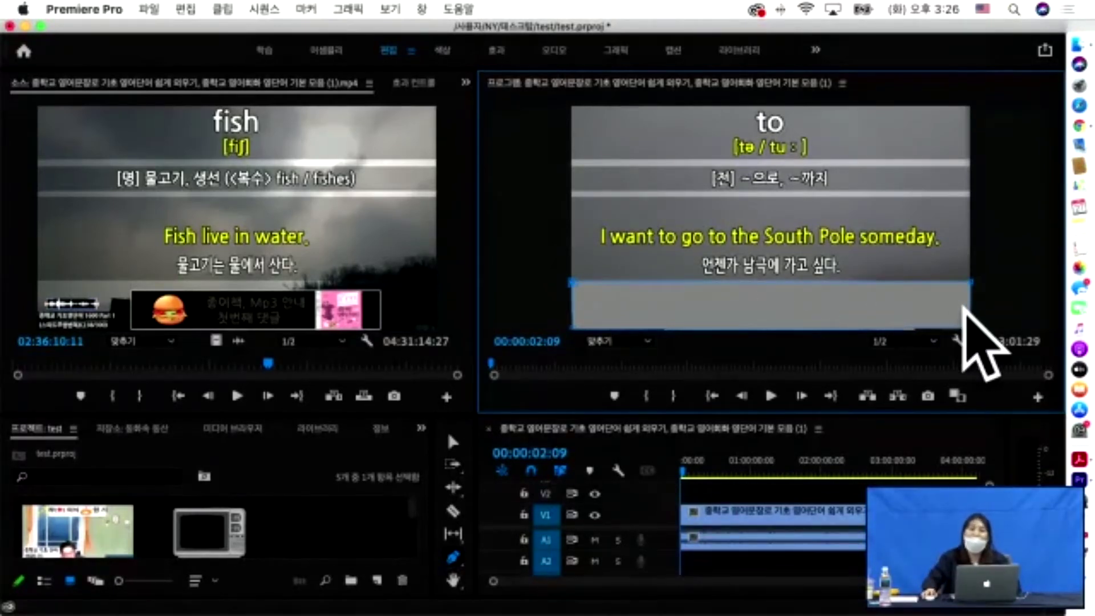
left_click(920, 311)
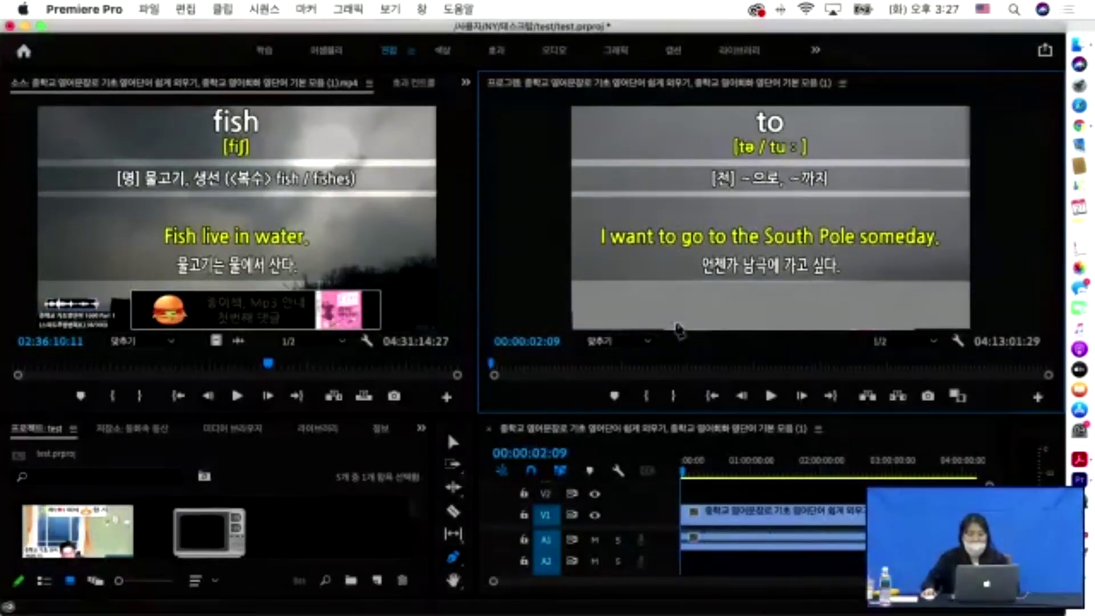
Select the gray rectangle with the Selection tool, stretch it slightly past both sides of the frame, and deselect it.
left_click(451, 442)
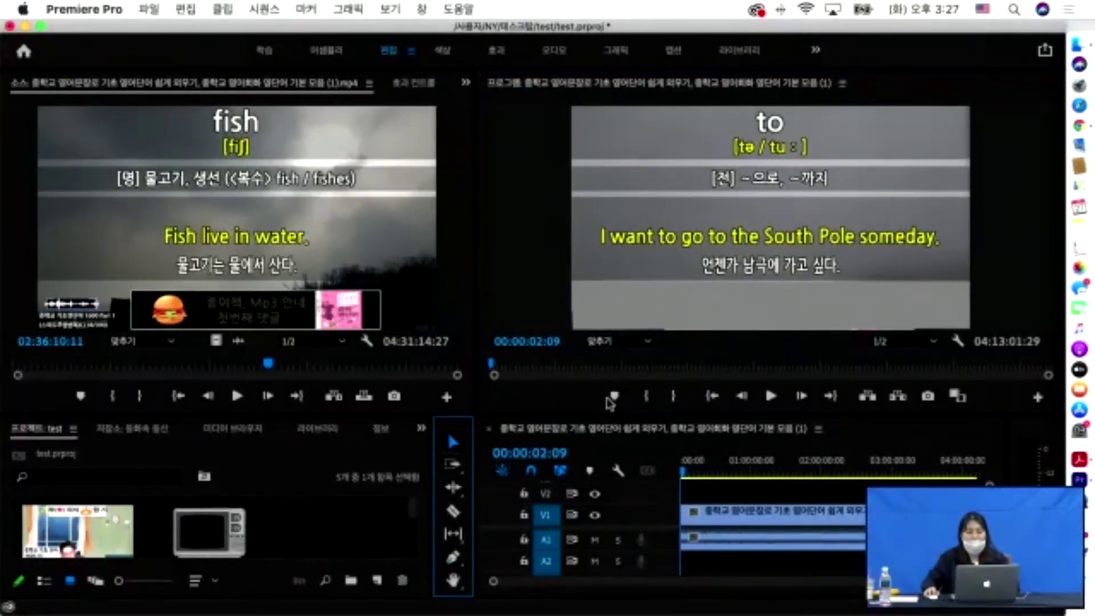
left_click(696, 320)
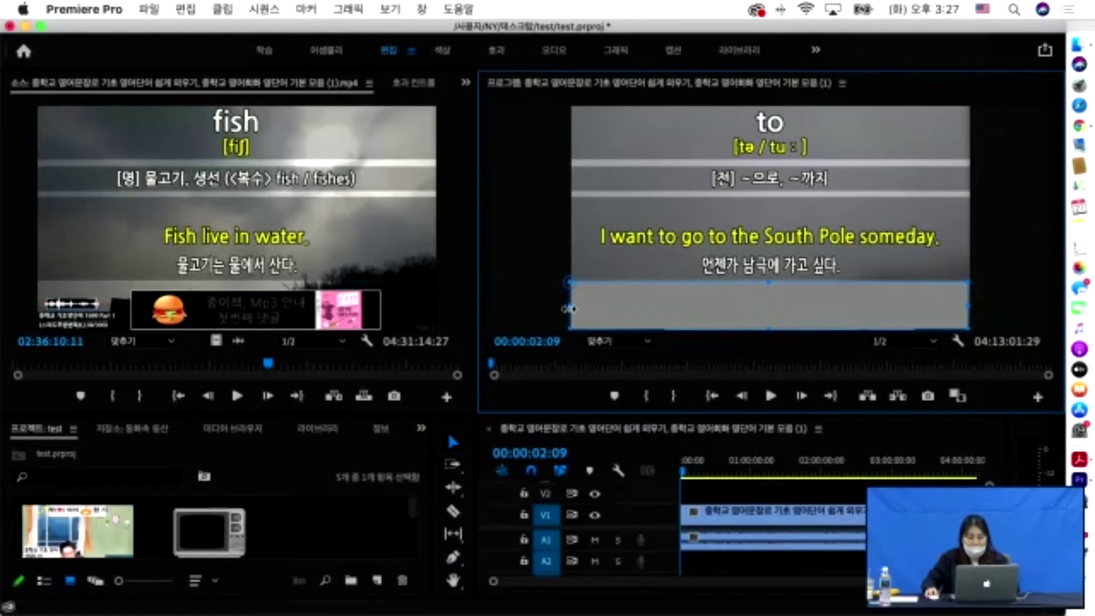
left_click_drag(968, 305, 972, 306)
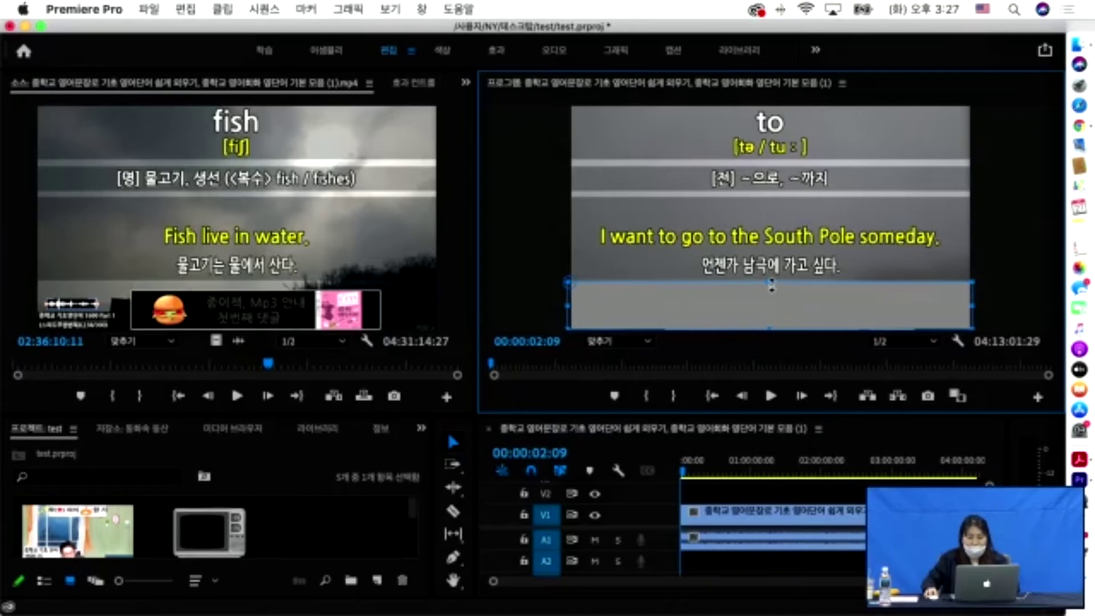
left_click(506, 220)
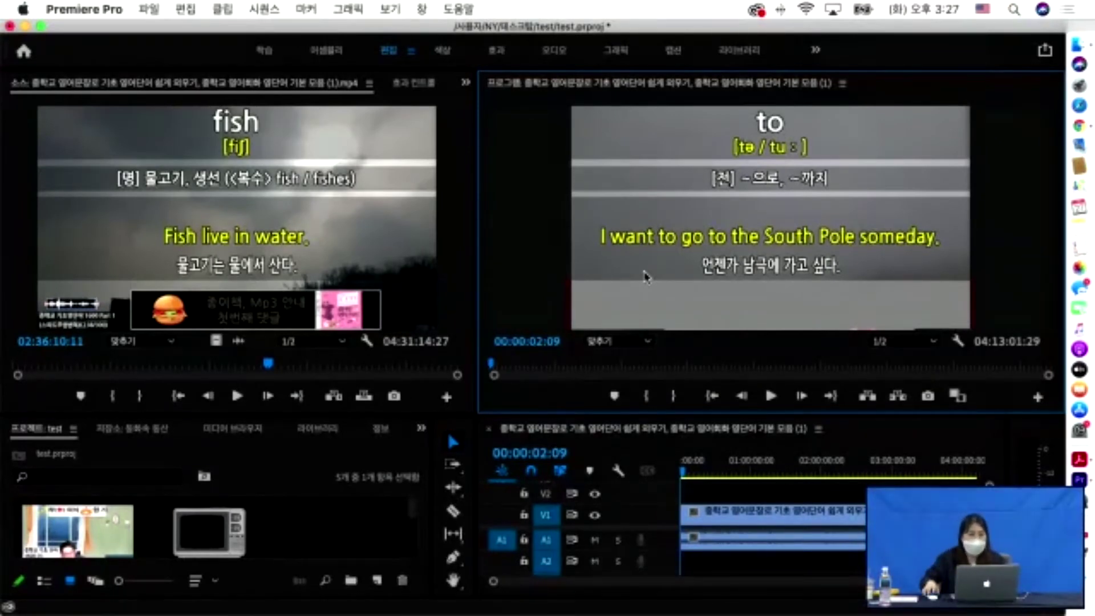
Show the Effects panel, make it slightly taller, and search the effects for 자르기.
left_click(420, 429)
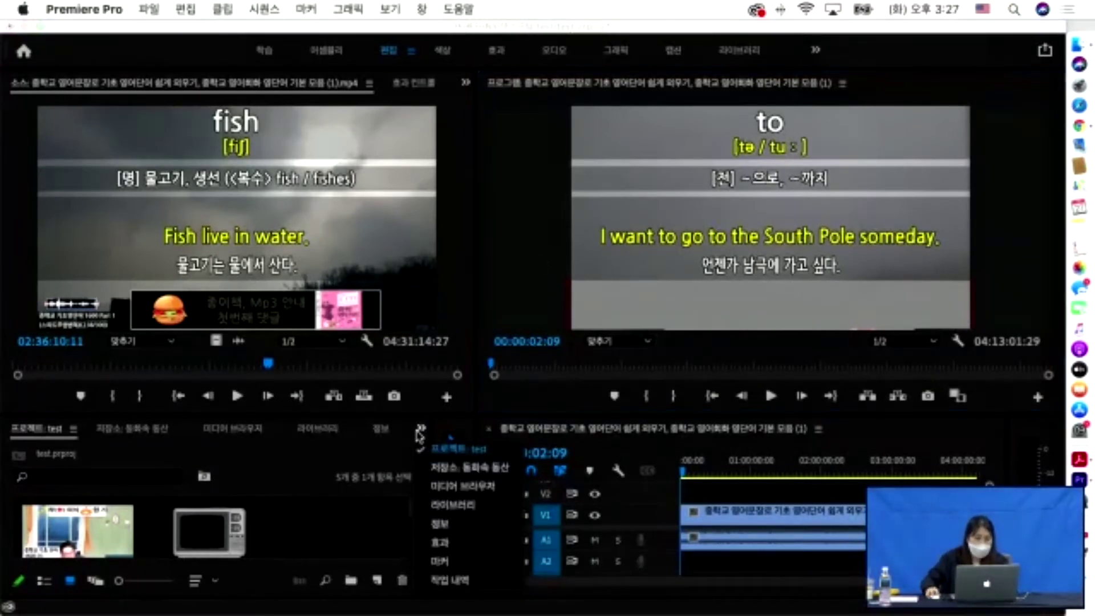
left_click(439, 542)
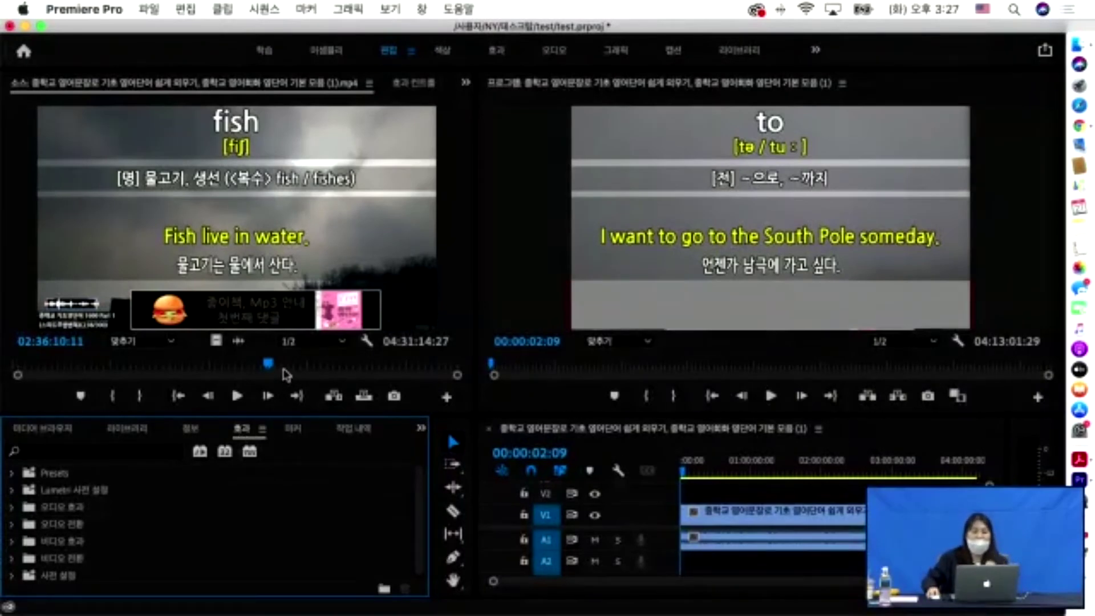
left_click_drag(292, 412, 292, 383)
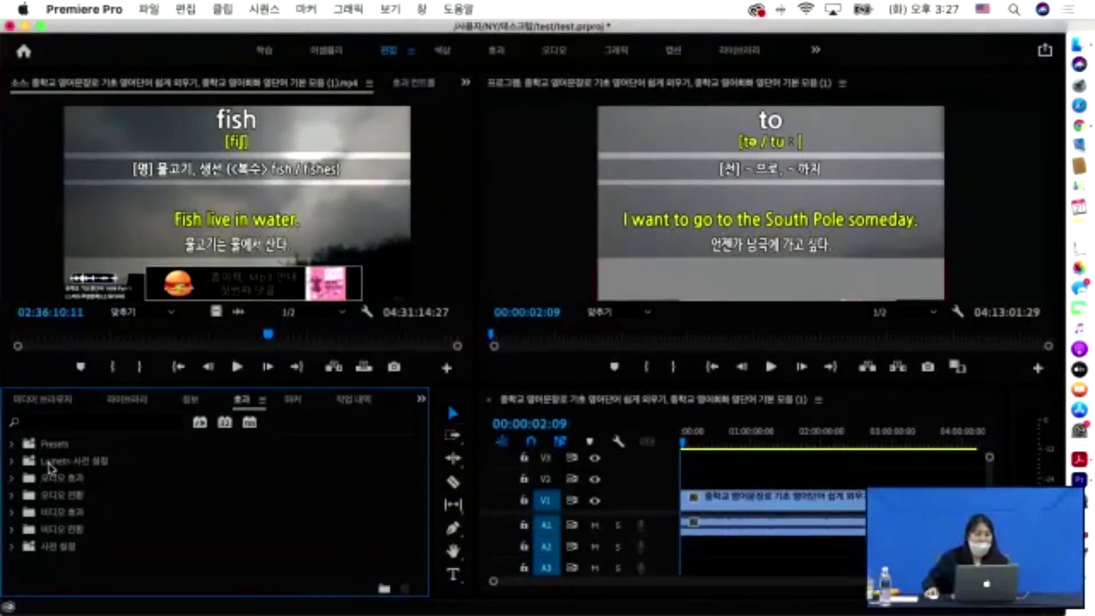
left_click(72, 423)
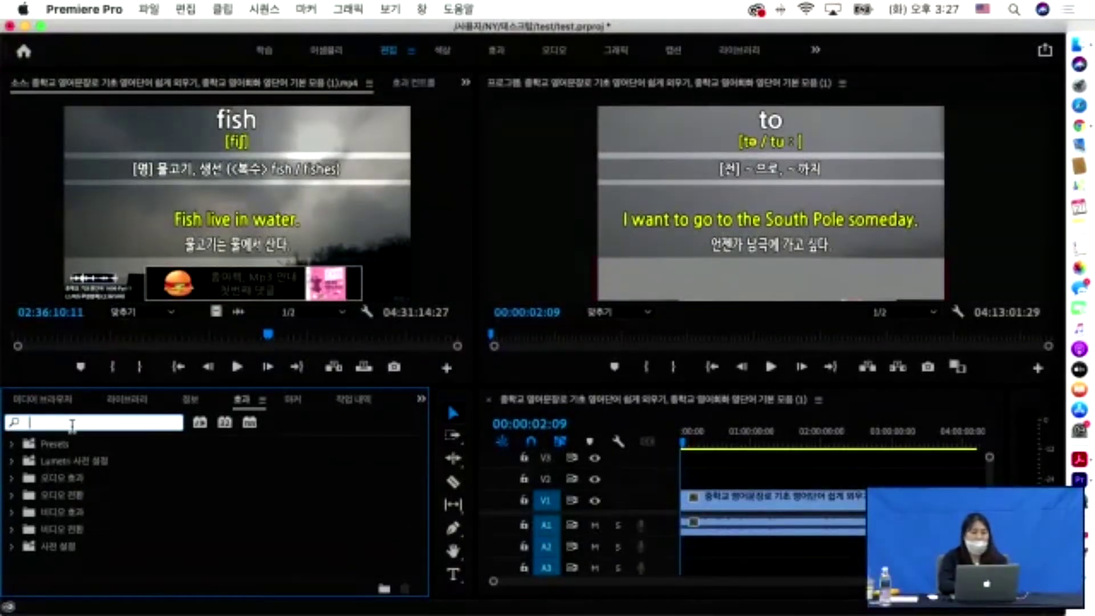
type("wk")
type("자르기")
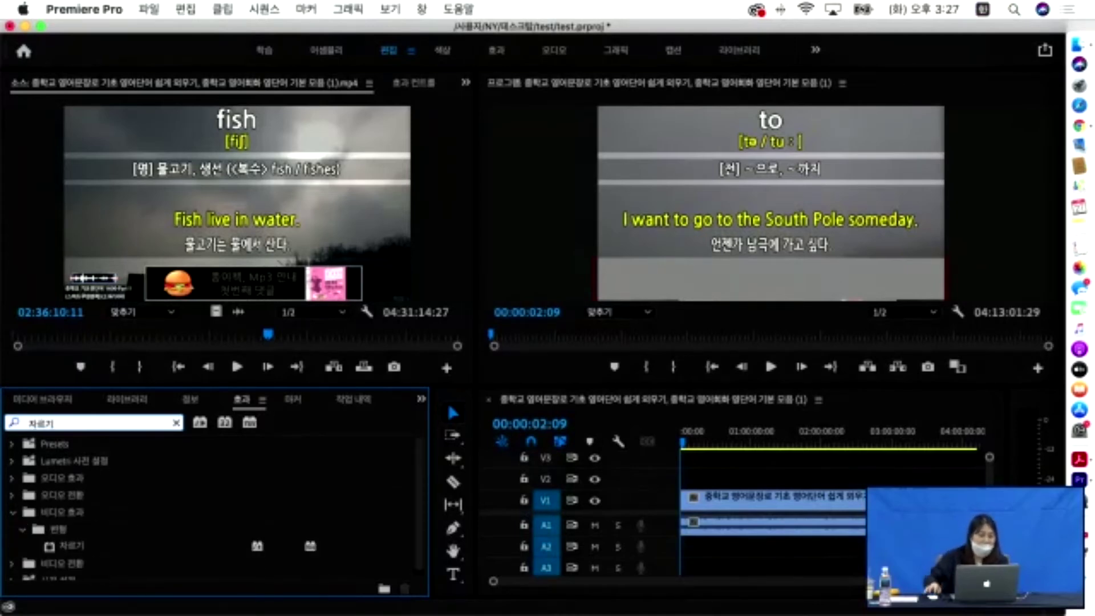
Apply the 자르기 video effect to the V1 clip in the timeline and select the clip.
left_click_drag(291, 581, 740, 503)
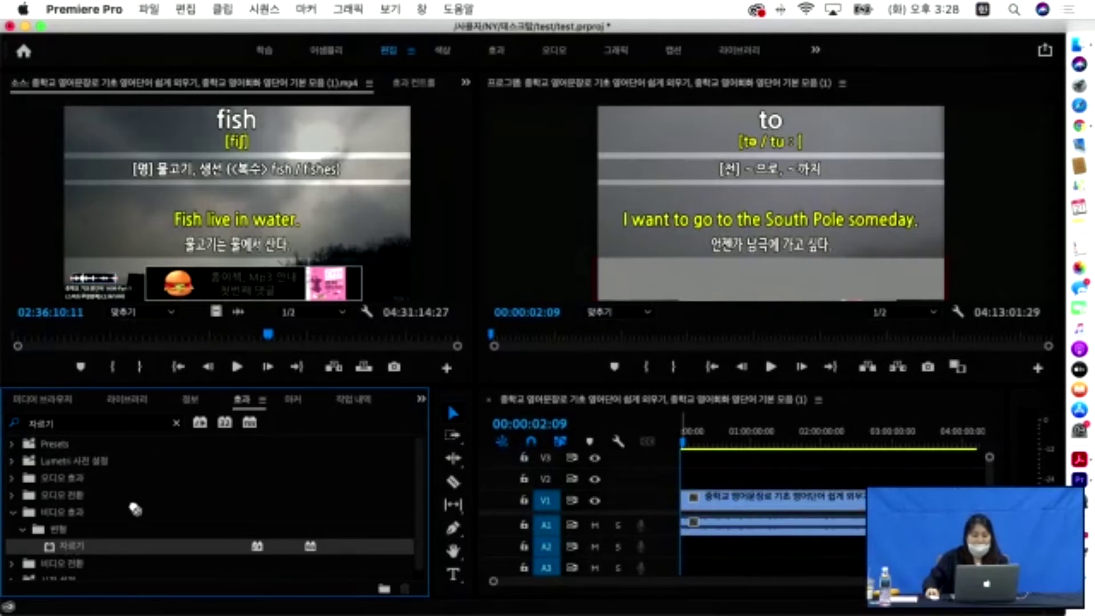
left_click_drag(85, 541, 724, 504)
left_click_drag(221, 547, 724, 504)
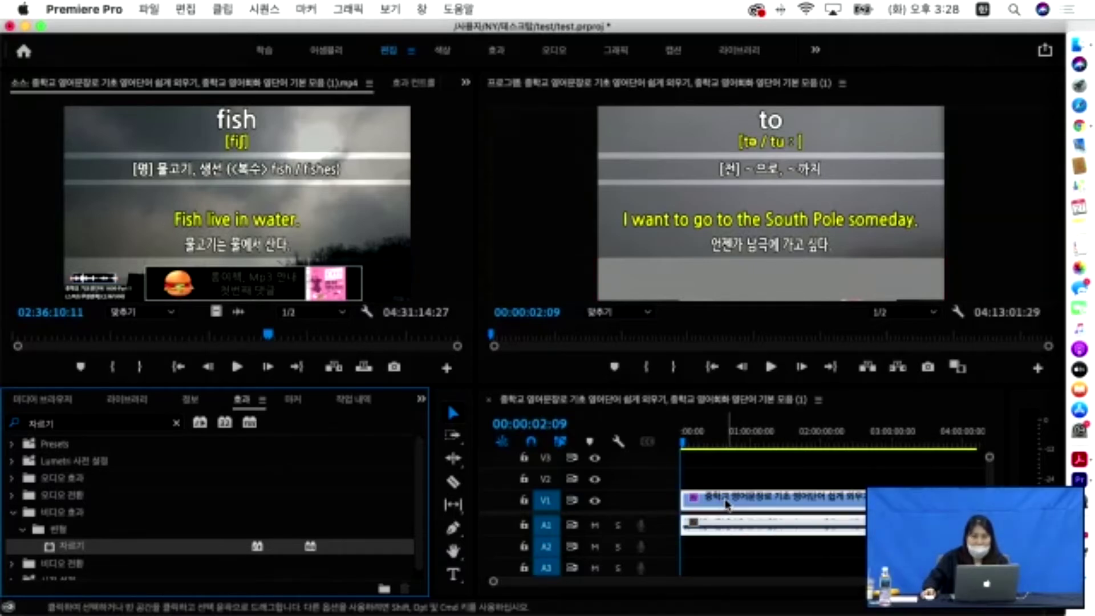
left_click(726, 503)
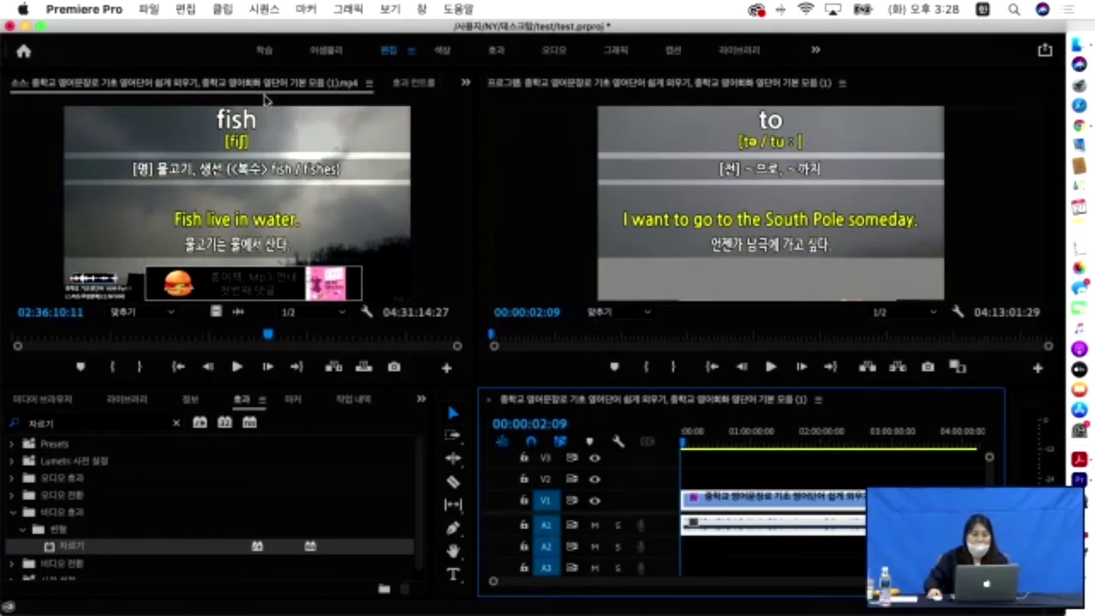
In Effect Controls, crop the V1 clip's lower edge with the 자르기 effect by about 22.8 %.
left_click(418, 86)
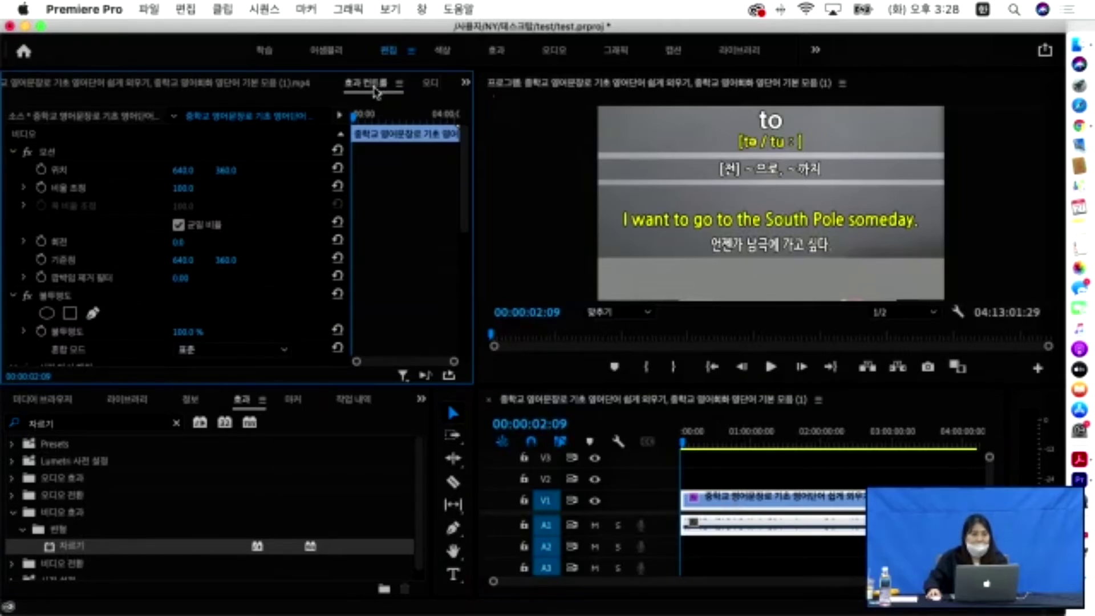
scroll(228, 245, "down", 10)
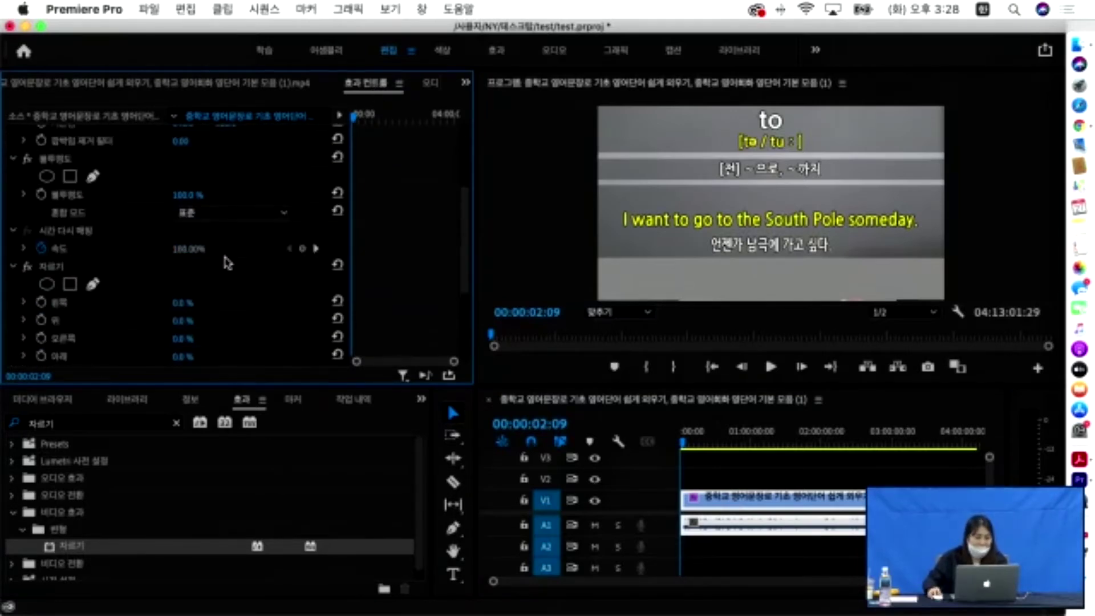
left_click(58, 218)
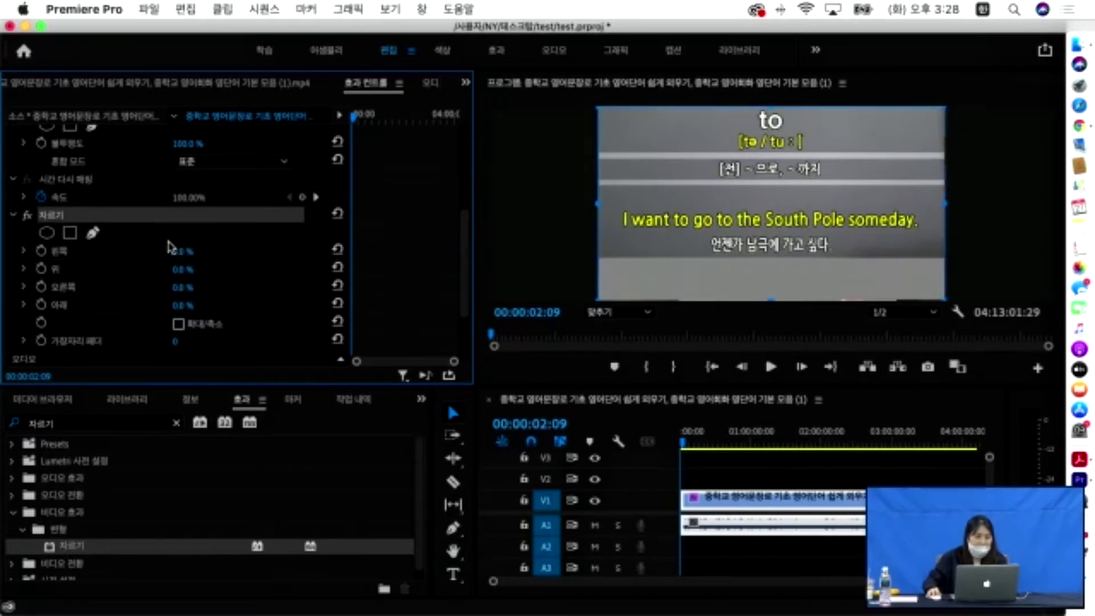
left_click(777, 305)
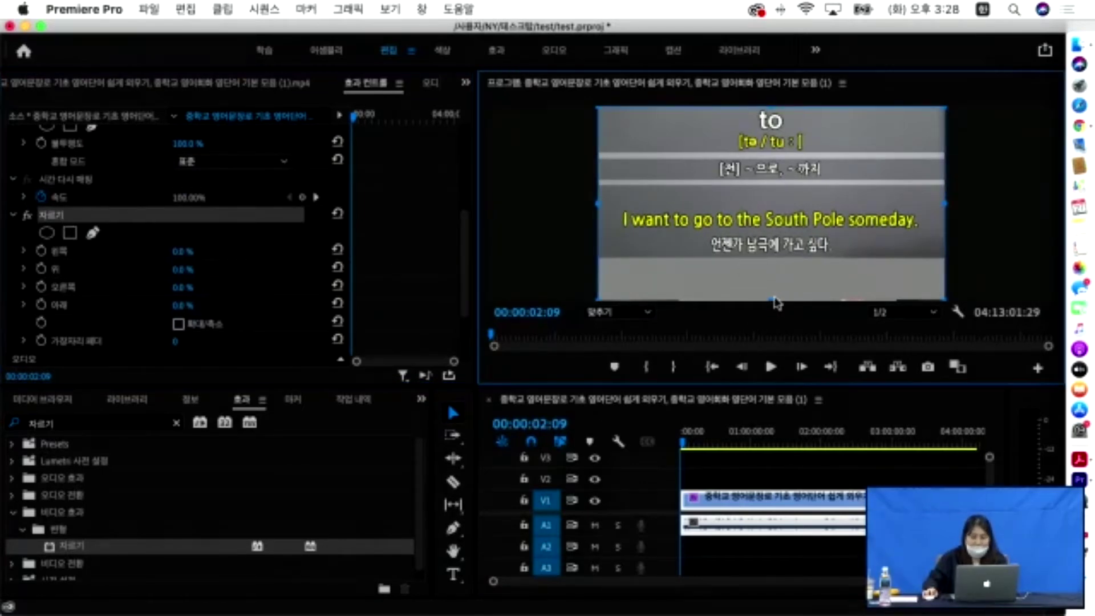
left_click_drag(772, 299, 772, 258)
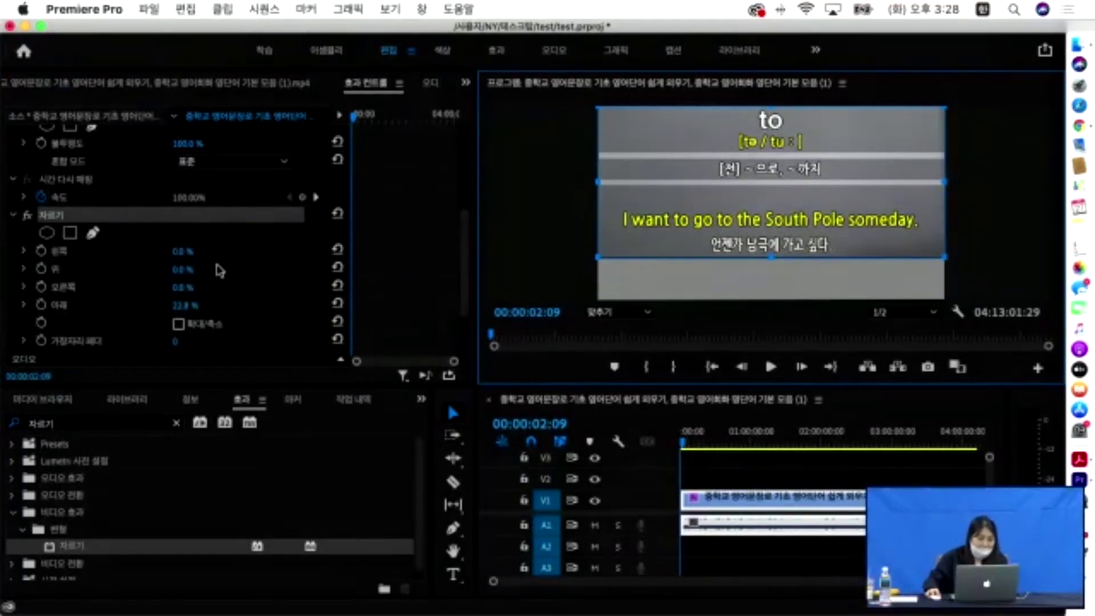
scroll(144, 259, "down", 2)
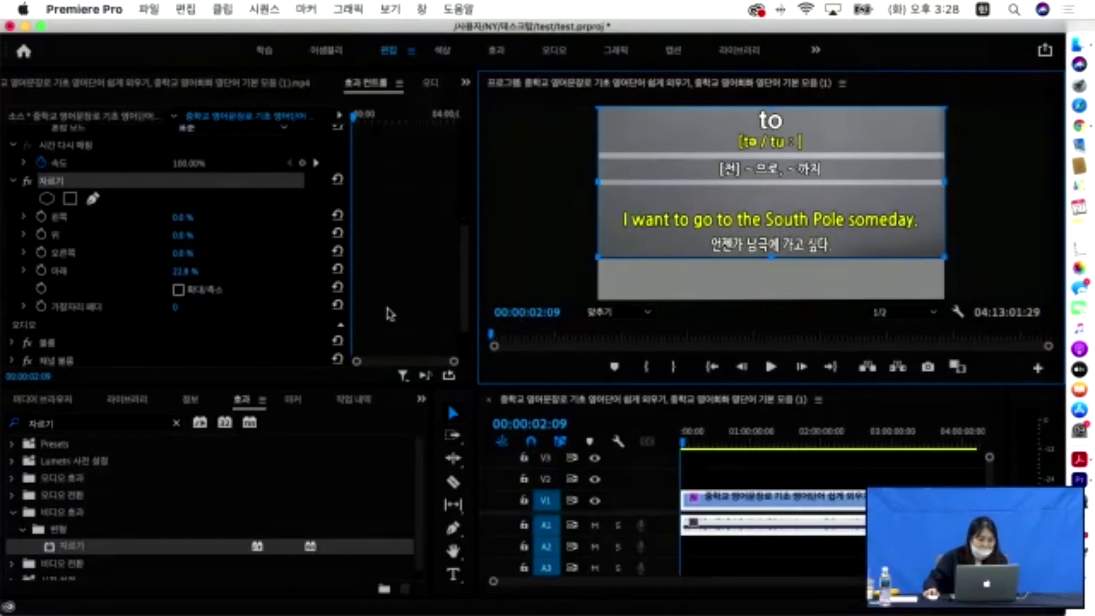
left_click(55, 184)
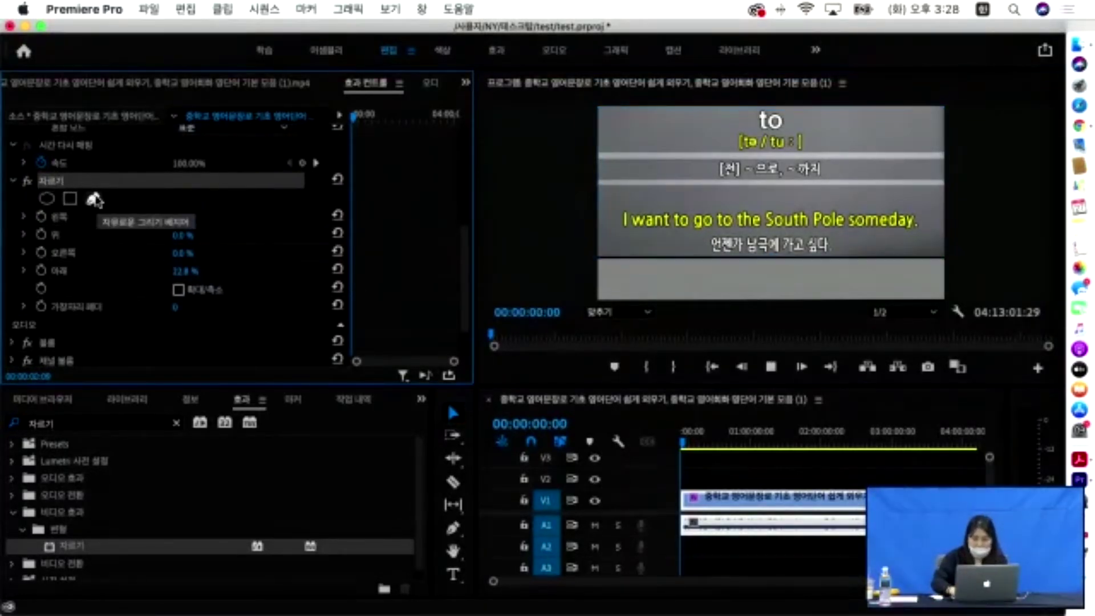
Play the sequence from its start to examine the cropped picture, and stop playback.
key("Home")
key("space")
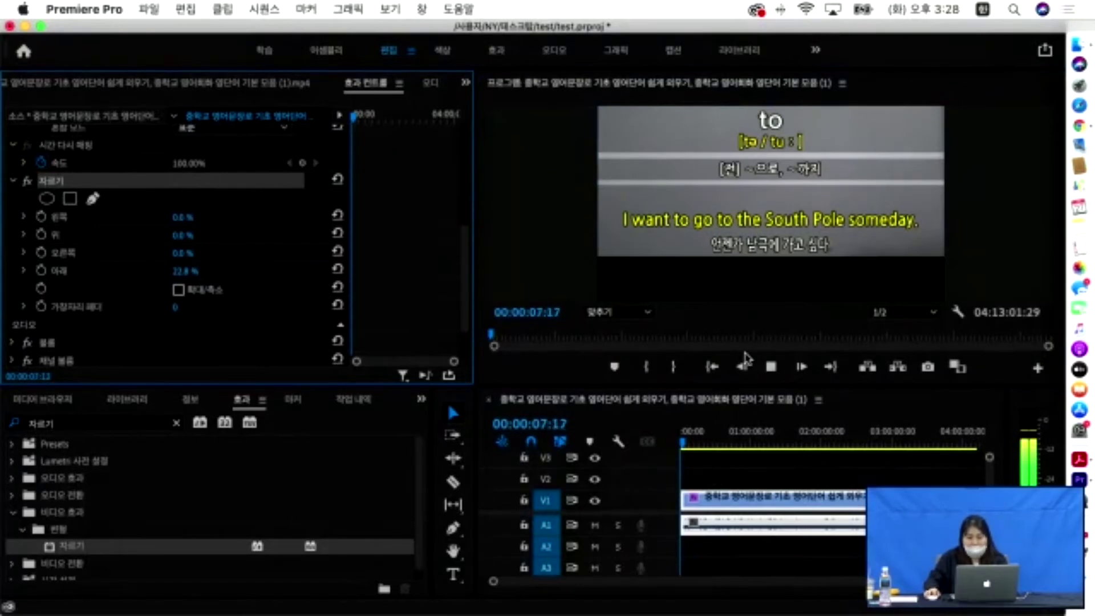
left_click(672, 274)
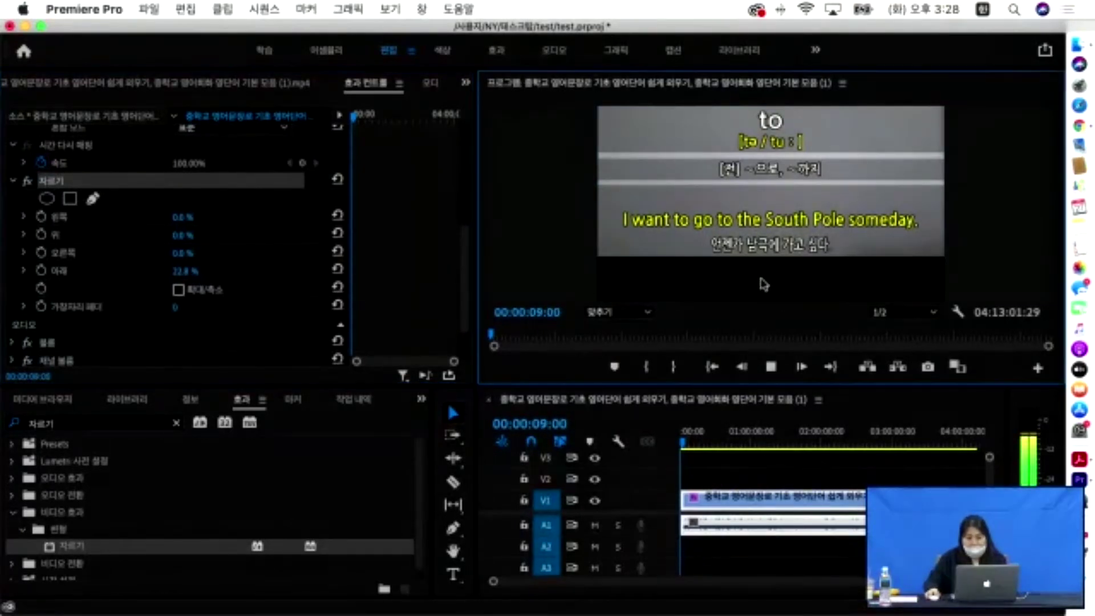
left_click(687, 191)
mouse_move(690, 185)
left_mouse_down()
mouse_move(689, 217)
mouse_move(691, 197)
left_mouse_up()
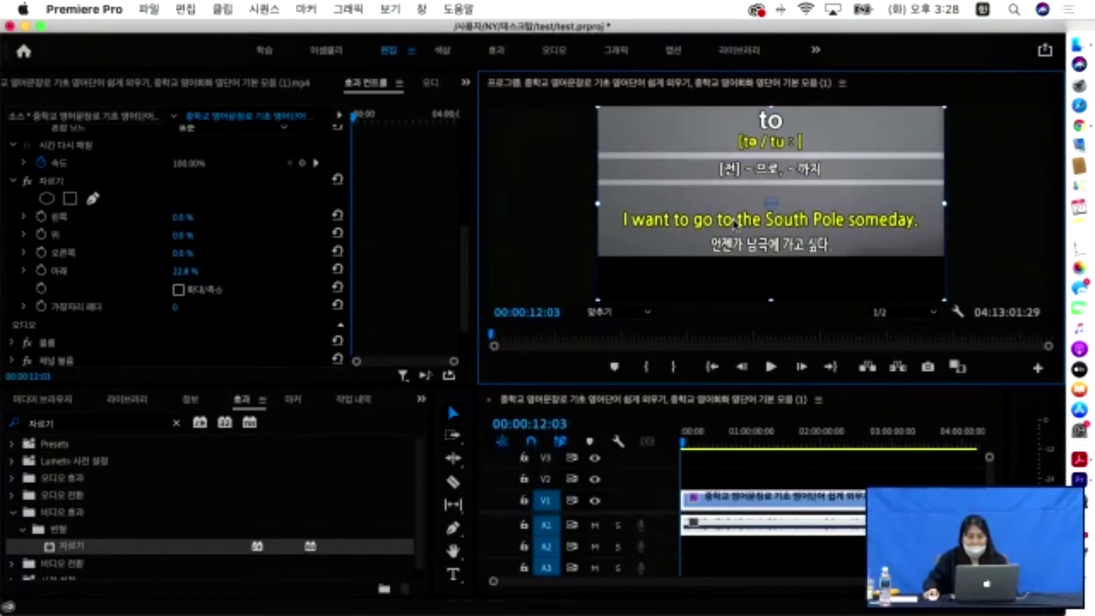
Return the playhead to the sequence start and undo the crop of the clip's lower edge.
left_click(684, 443)
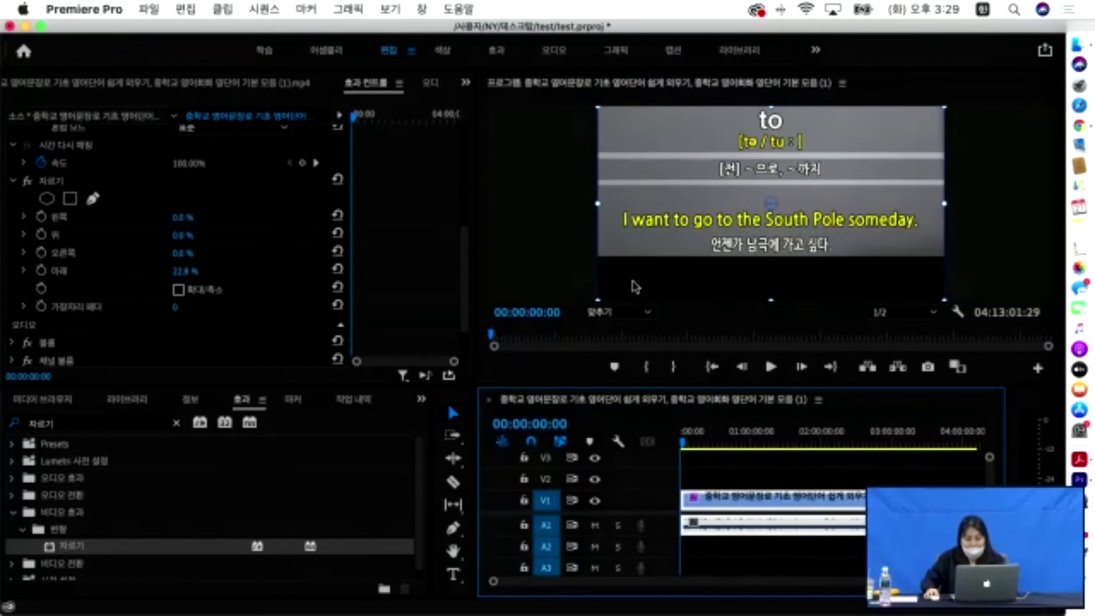
key("super+z")
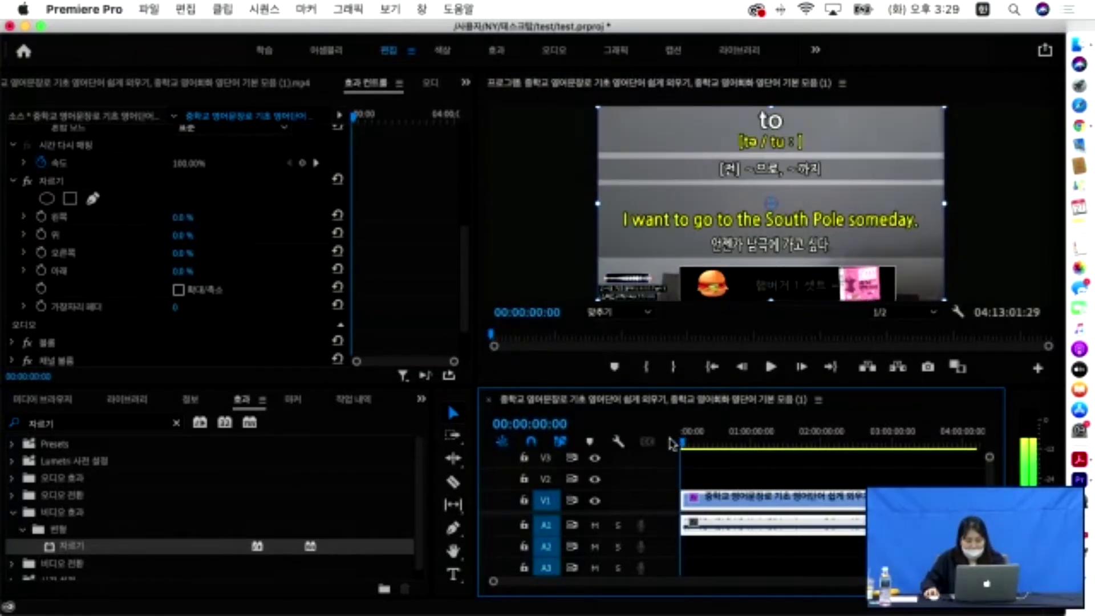
mouse_move(682, 444)
left_mouse_down()
mouse_move(692, 443)
mouse_move(675, 447)
left_mouse_up()
left_click(454, 526)
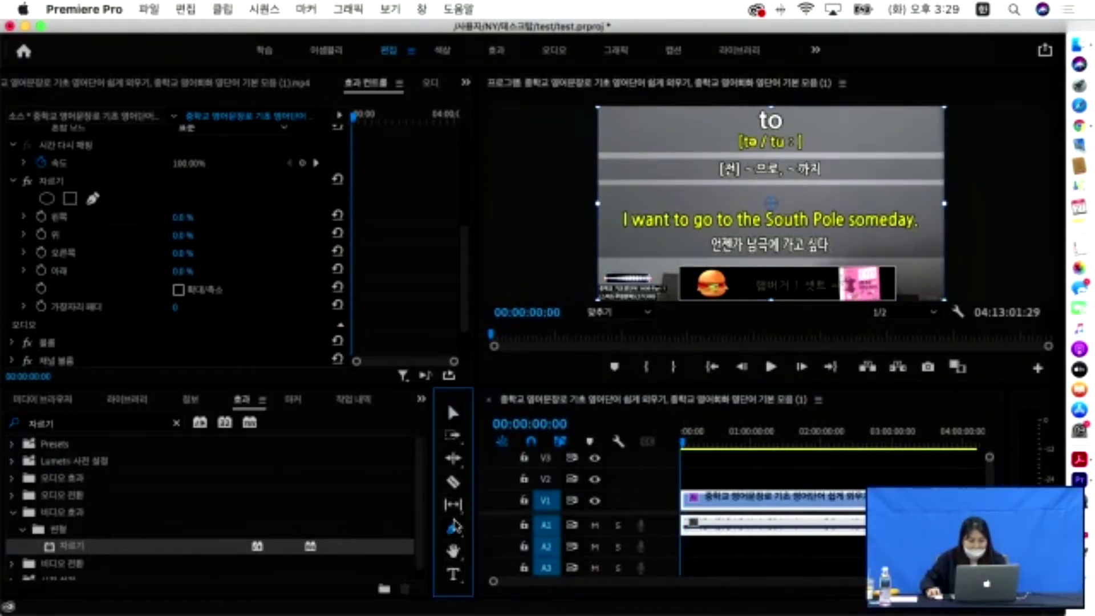
left_click(599, 265)
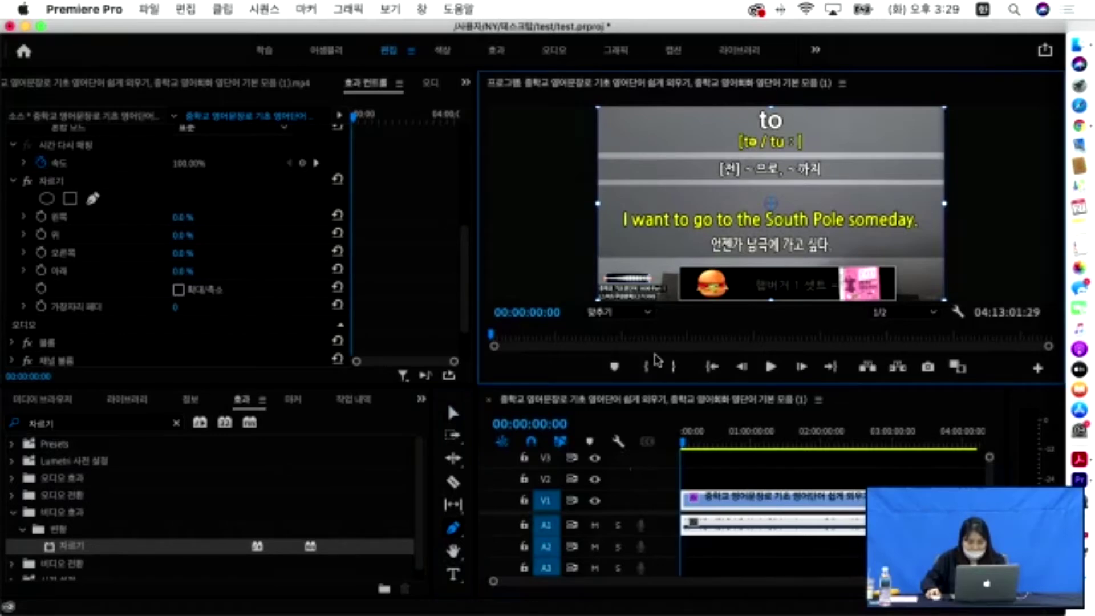
left_click(557, 282)
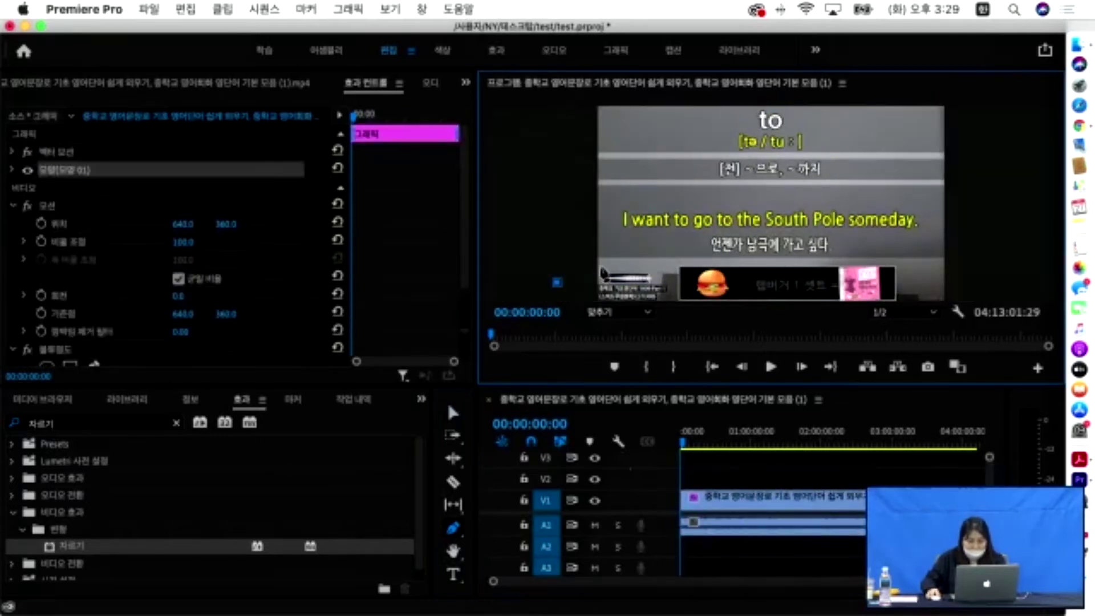
left_click(597, 258)
key("super+z")
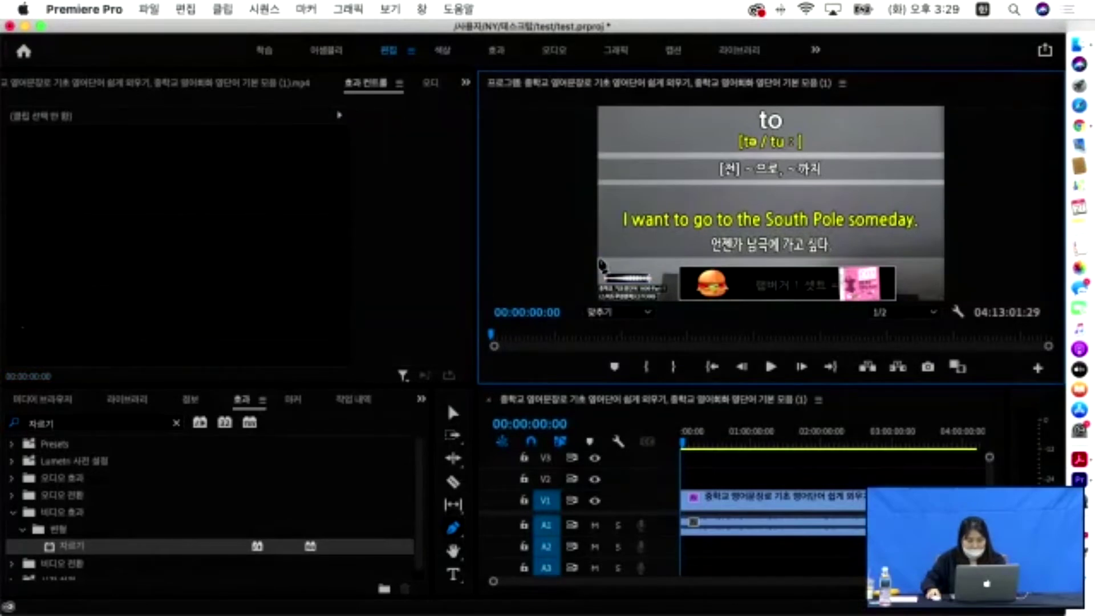
Draw a full-width rectangle with the Pen tool over the banner along the frame's lower edge, using the maximized Program monitor, and deselect it.
left_click(598, 260)
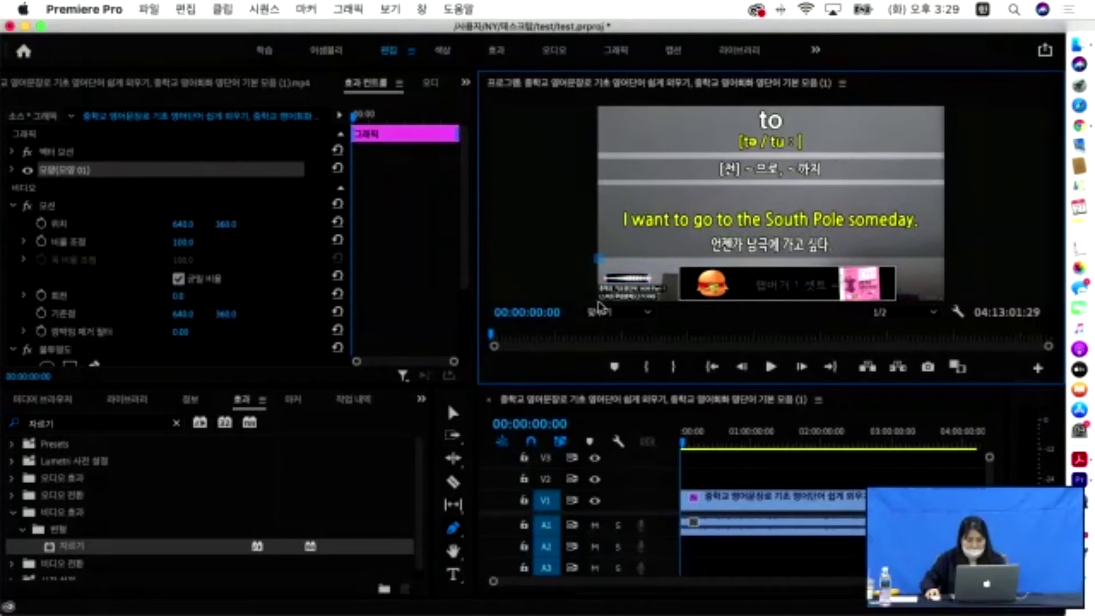
key("grave")
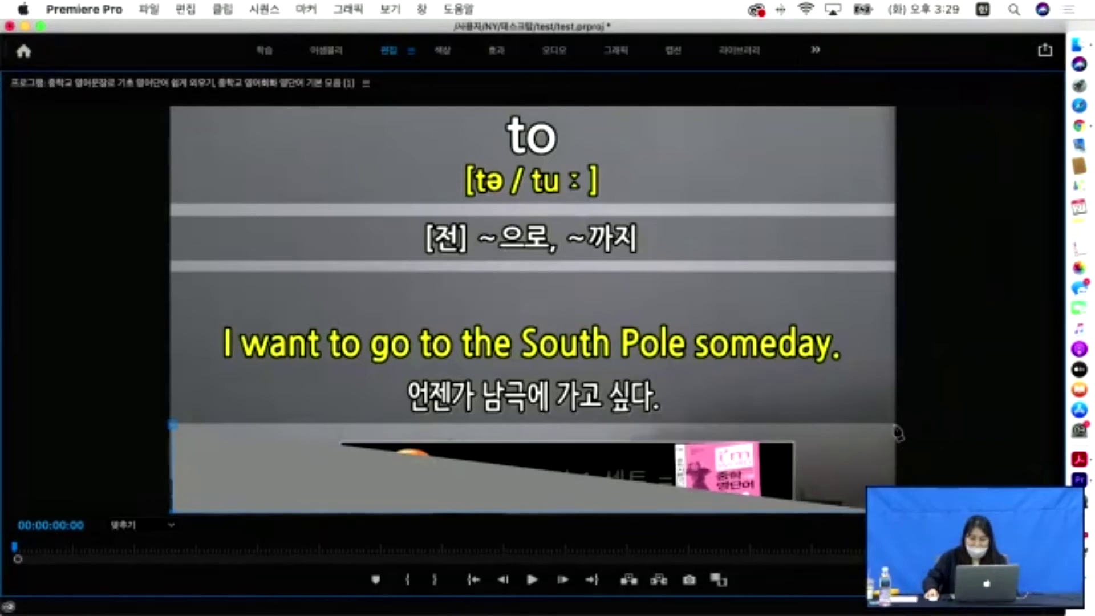
left_click(172, 424)
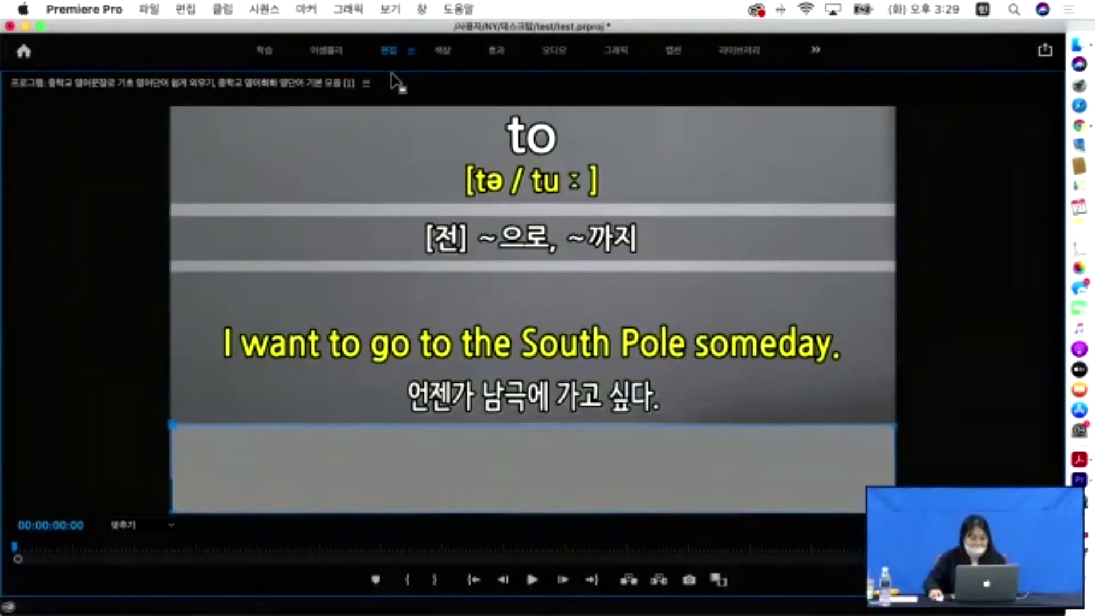
key("grave")
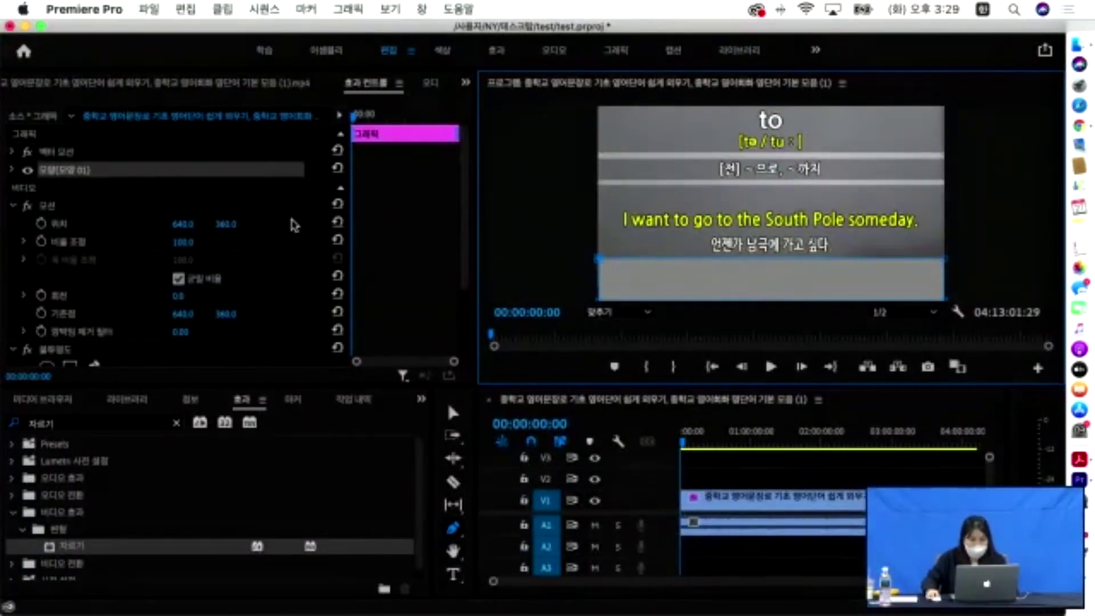
left_click(450, 415)
left_click(645, 304)
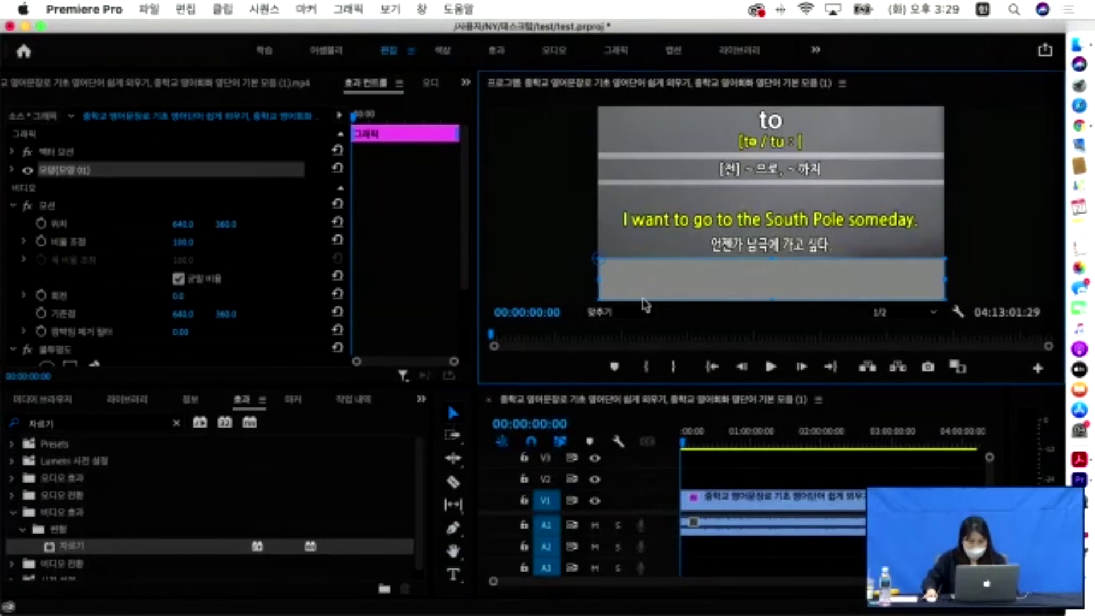
left_click(681, 422)
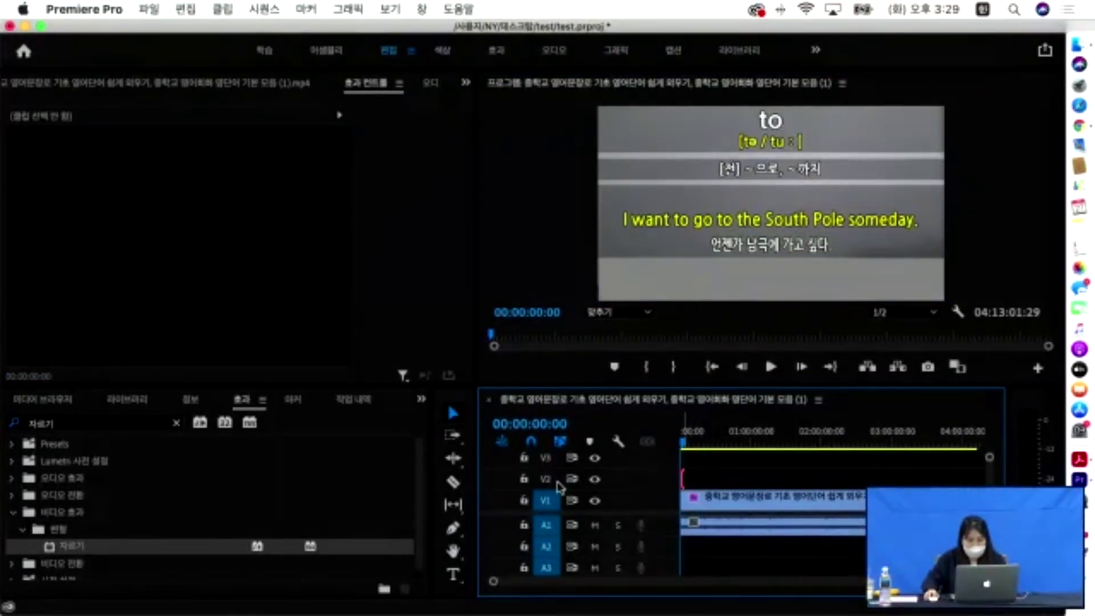
Target track V2 instead of V1, extend the graphic clip on V2 to the end of the V1 clip, and check the cover further along.
left_click(545, 479)
left_click(545, 500)
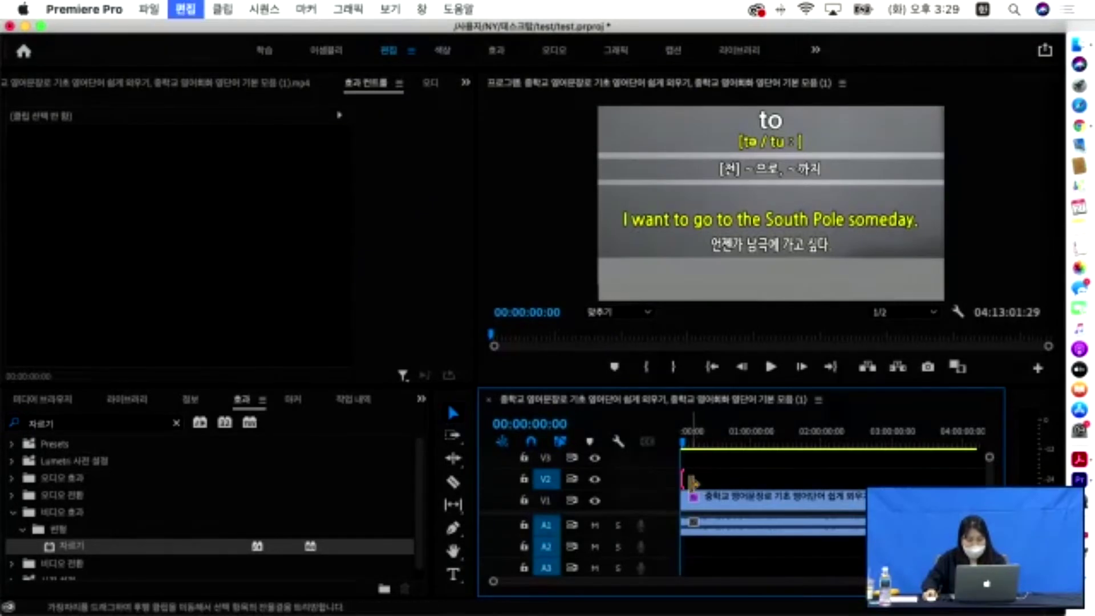
left_click_drag(684, 481, 960, 482)
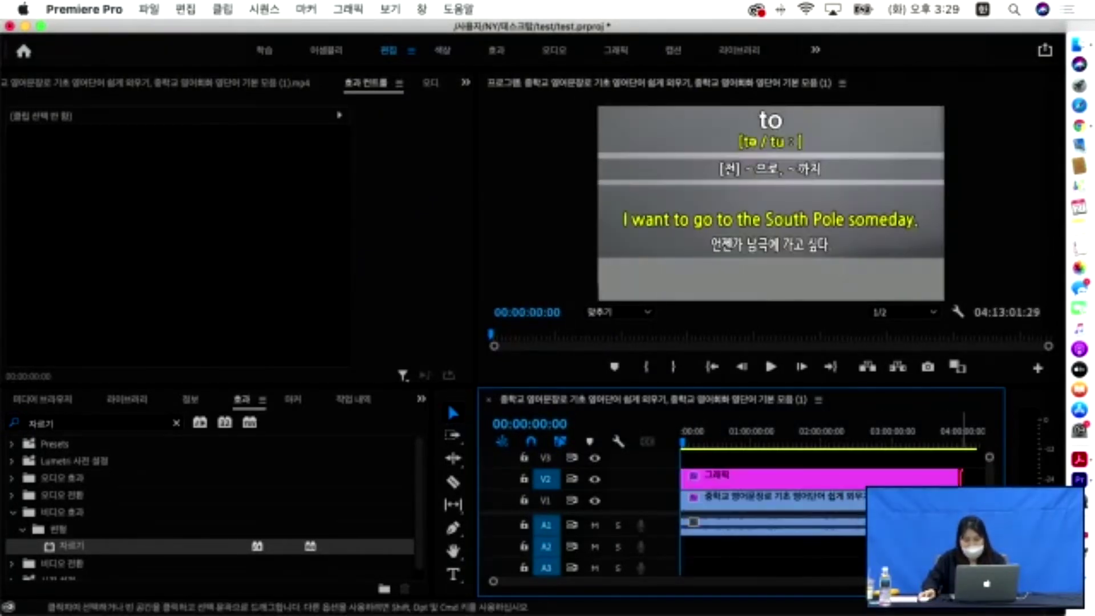
left_click(694, 292)
left_click_drag(953, 476, 704, 447)
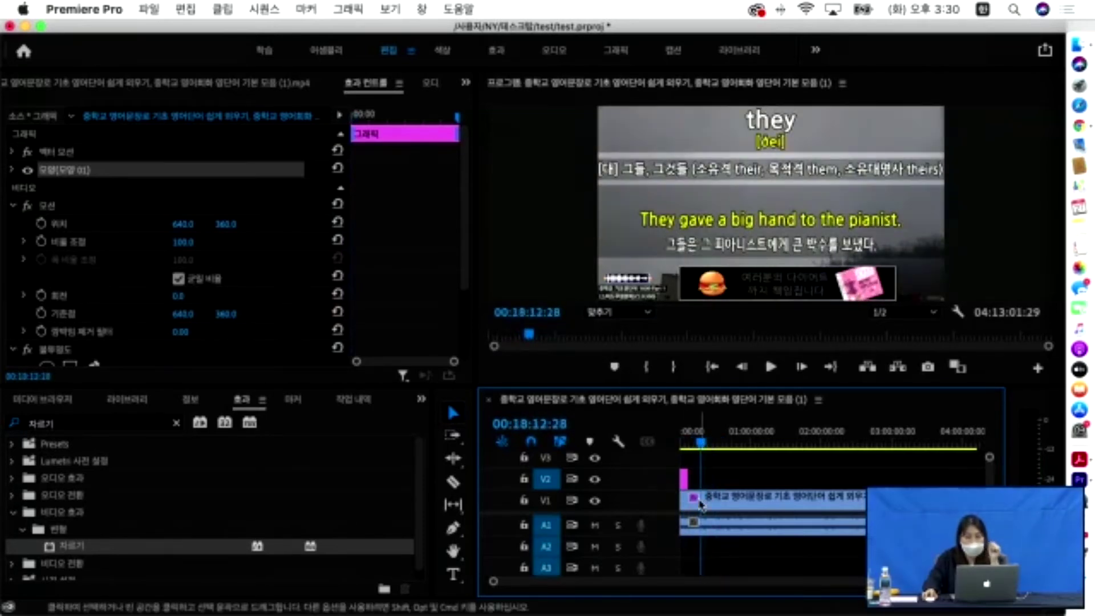
left_click_drag(687, 478, 976, 480)
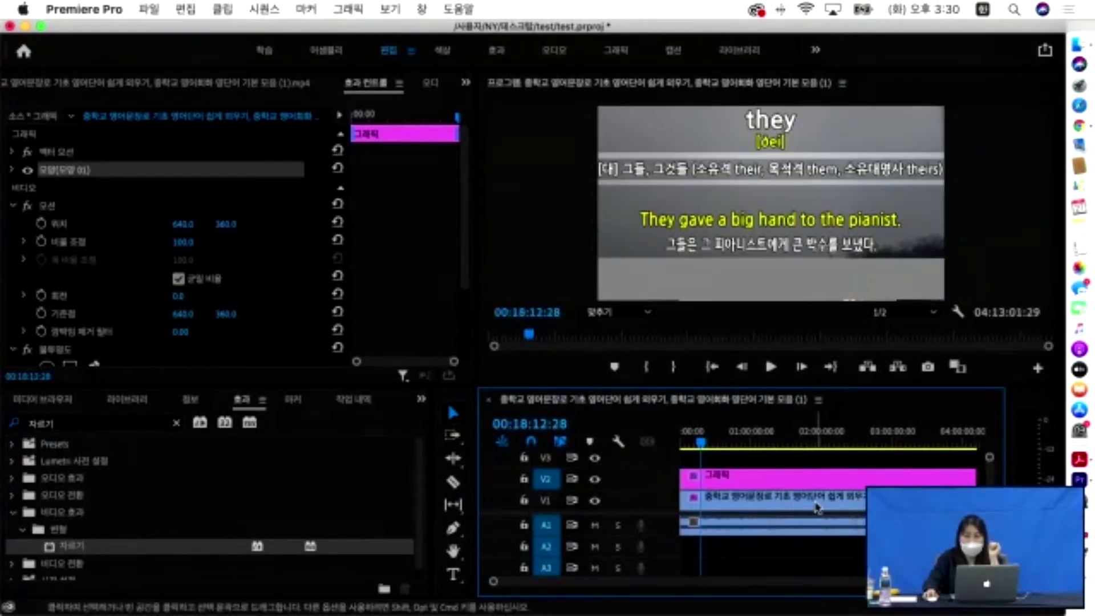
mouse_move(707, 438)
left_mouse_down()
mouse_move(687, 438)
mouse_move(975, 442)
mouse_move(723, 442)
left_mouse_up()
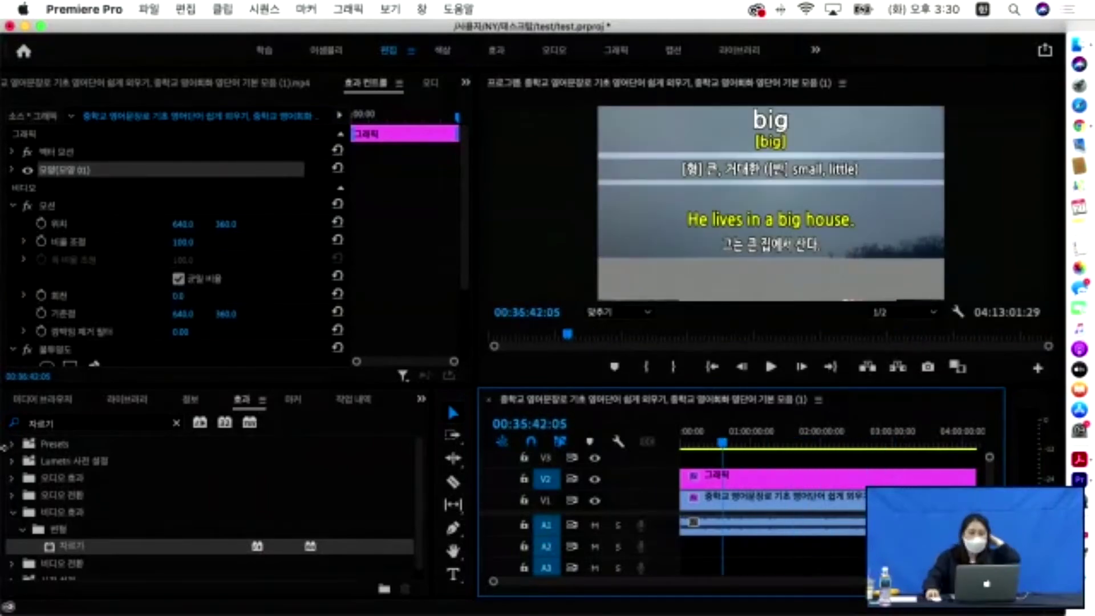
Switch to Finder, examine the contents of the 01. 파일 가져오기 and 02. 기본편집 folders, and close the window.
left_click(1072, 49)
scroll(256, 207, "left", 5)
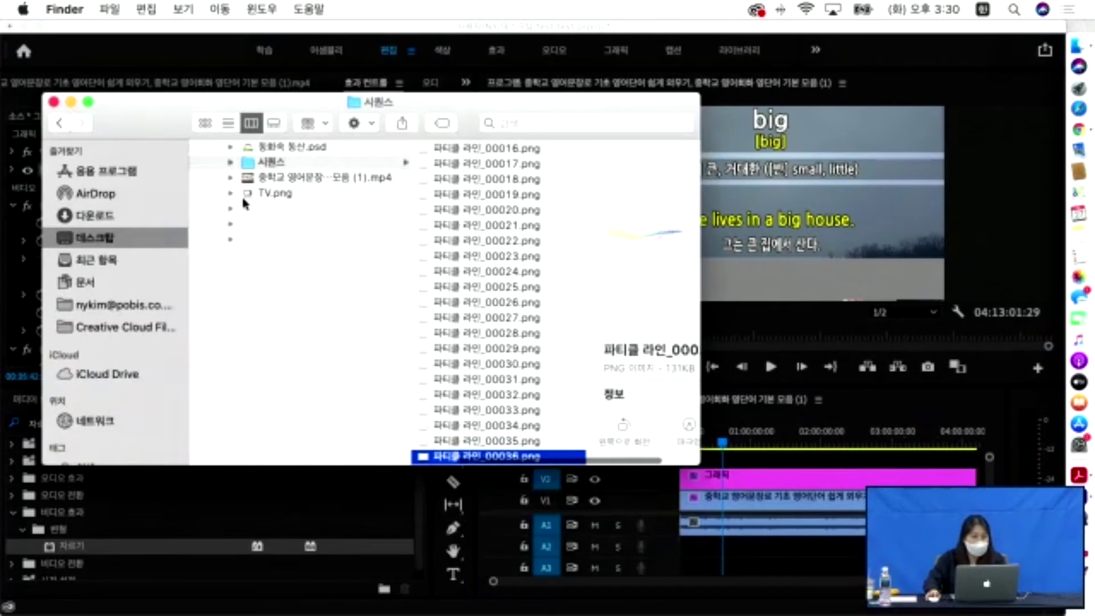
left_click(273, 181)
left_click(285, 164)
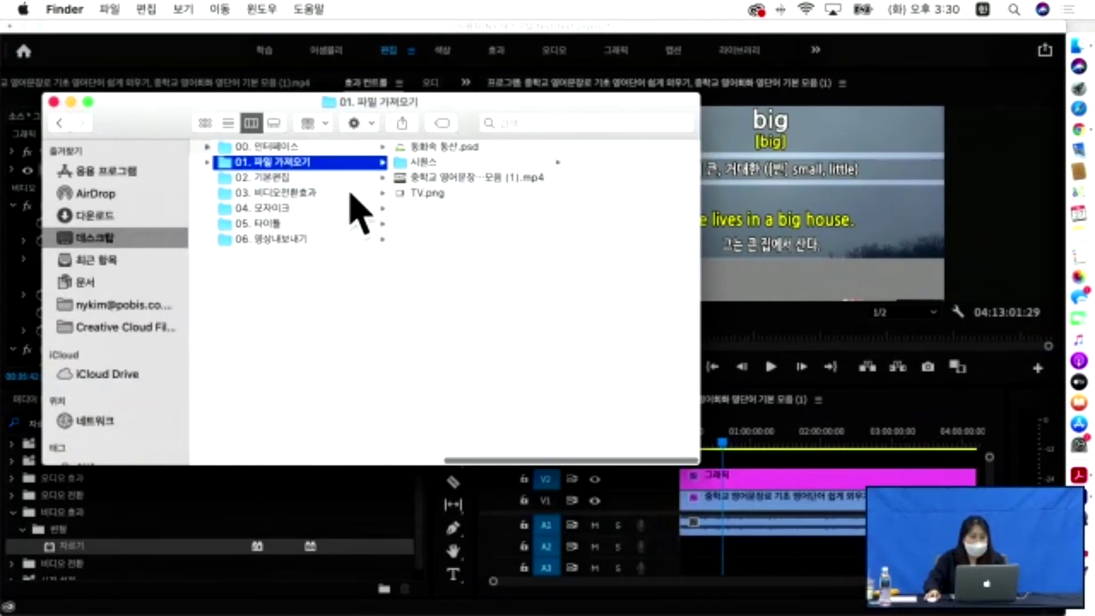
left_click(283, 179)
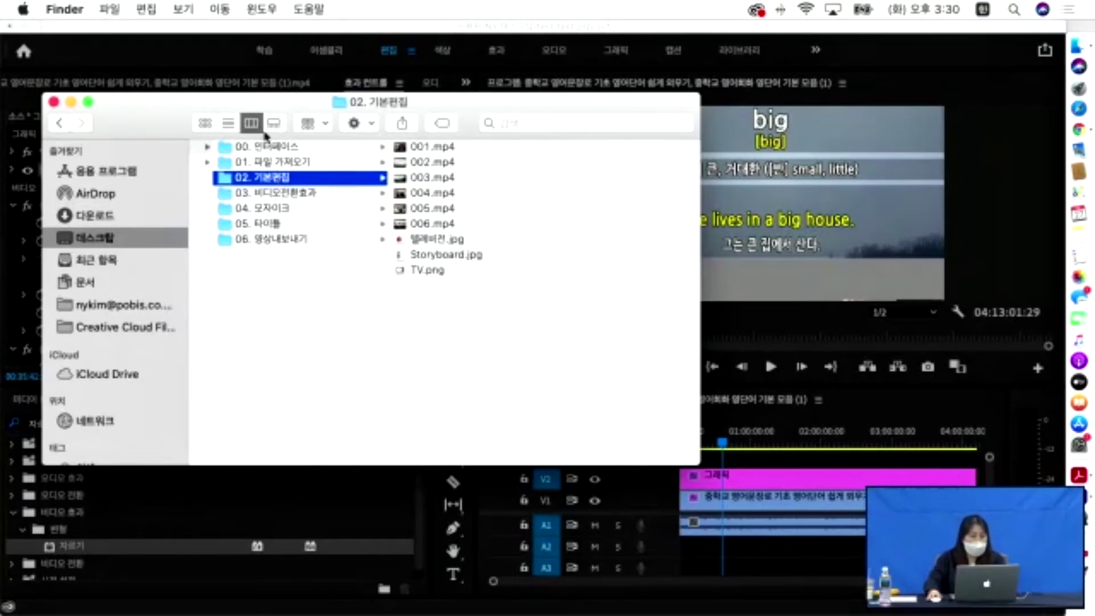
left_click(54, 102)
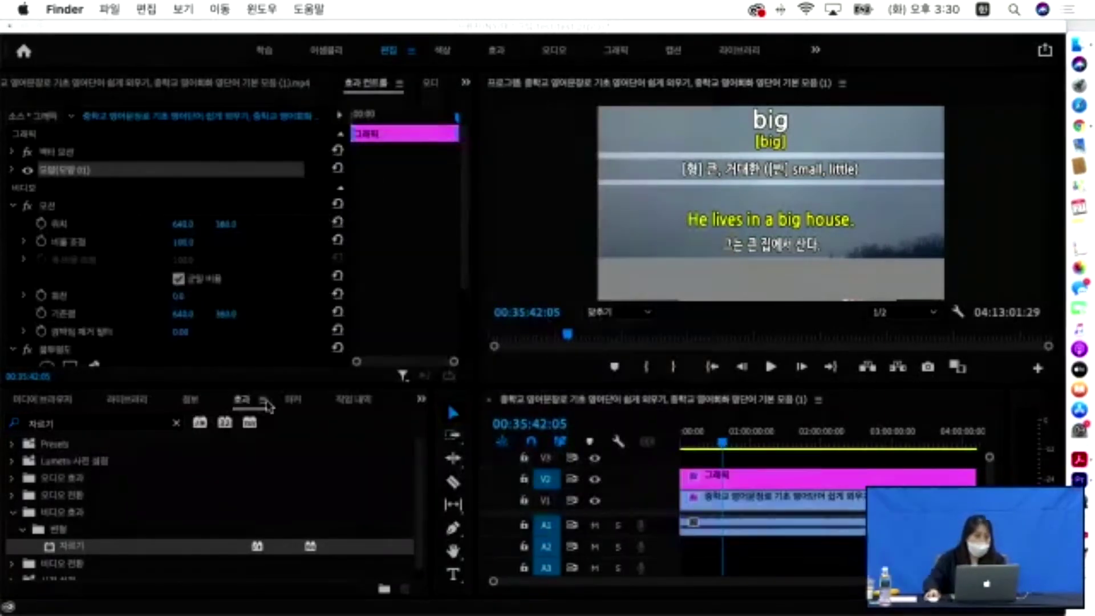
Enlarge the lower panel area showing the test project, and delete all of the project's items, including the sequence.
left_click(104, 408)
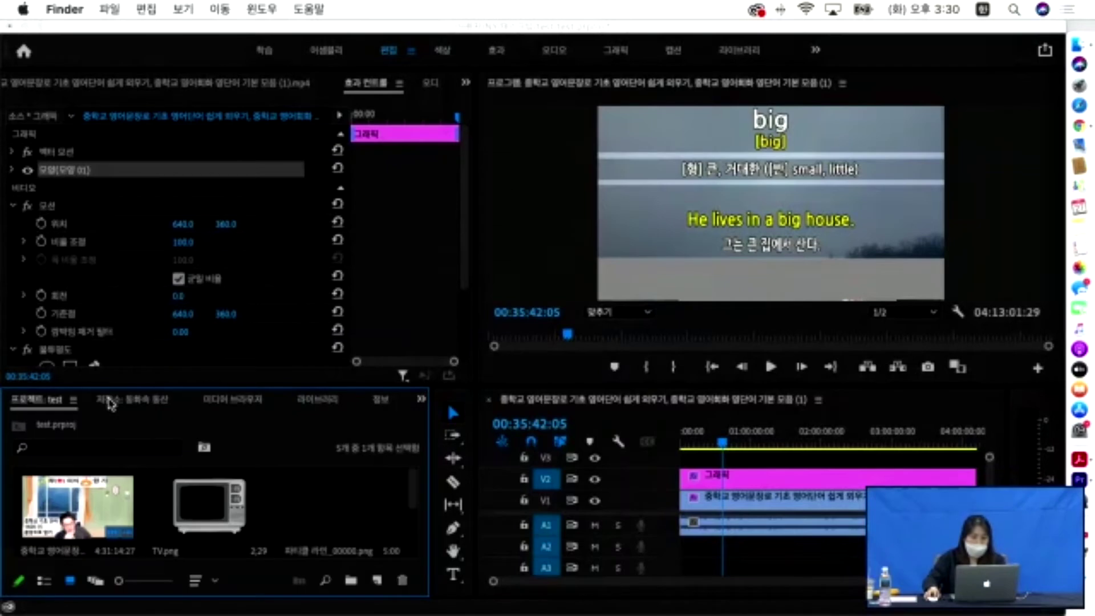
left_click(55, 402)
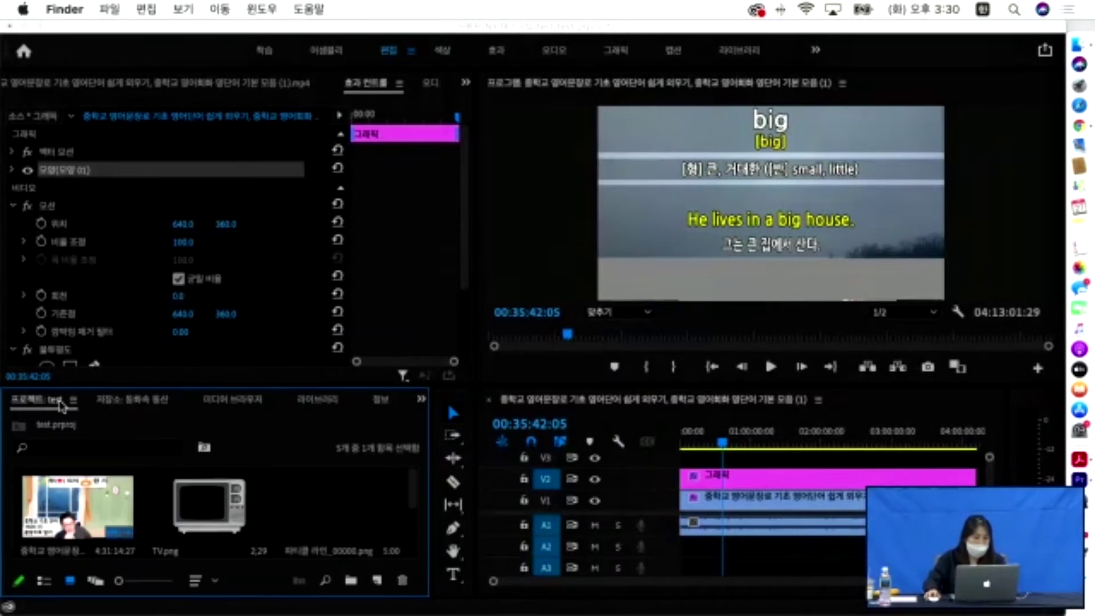
left_click(140, 505)
left_click_drag(304, 386, 304, 327)
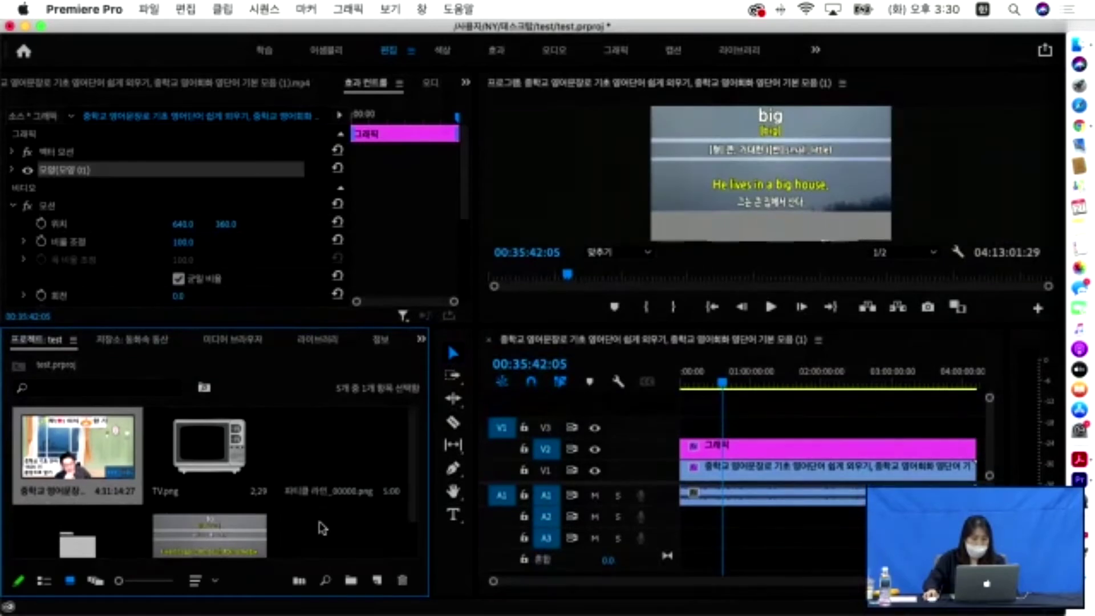
left_click_drag(359, 545, 57, 441)
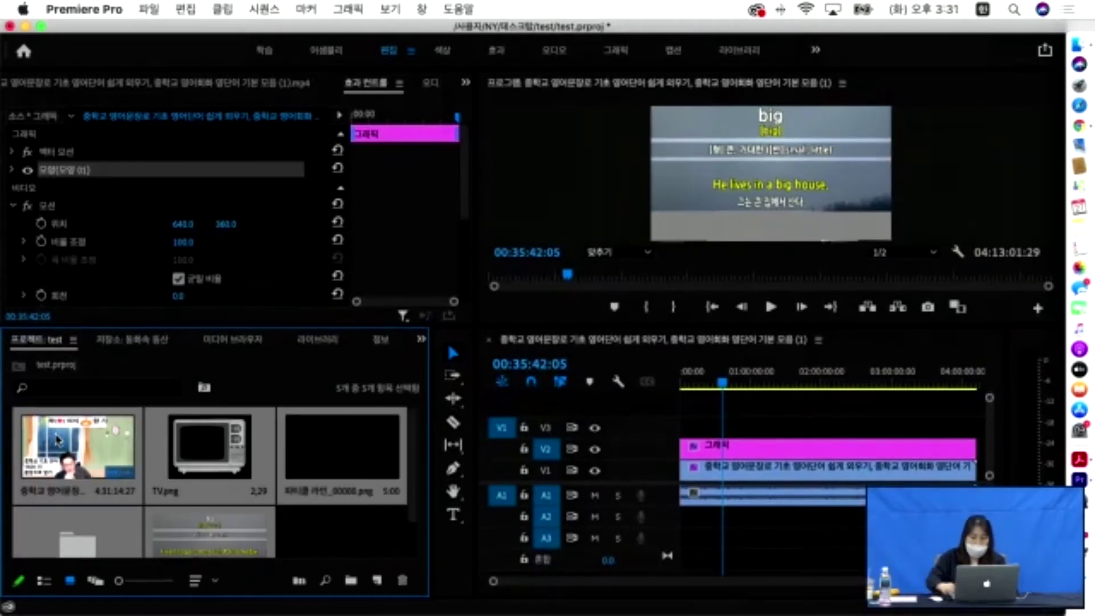
key("Delete")
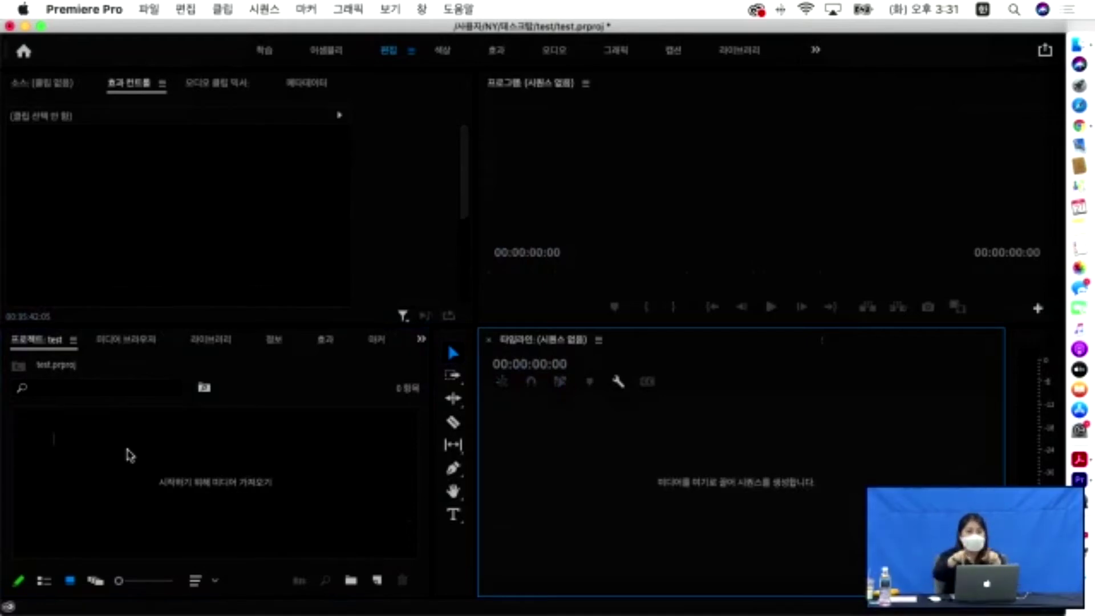
Import the video clips 001.mp4 through 006.mp4 from the 02. 기본편집 folder into the project.
double_click(116, 501)
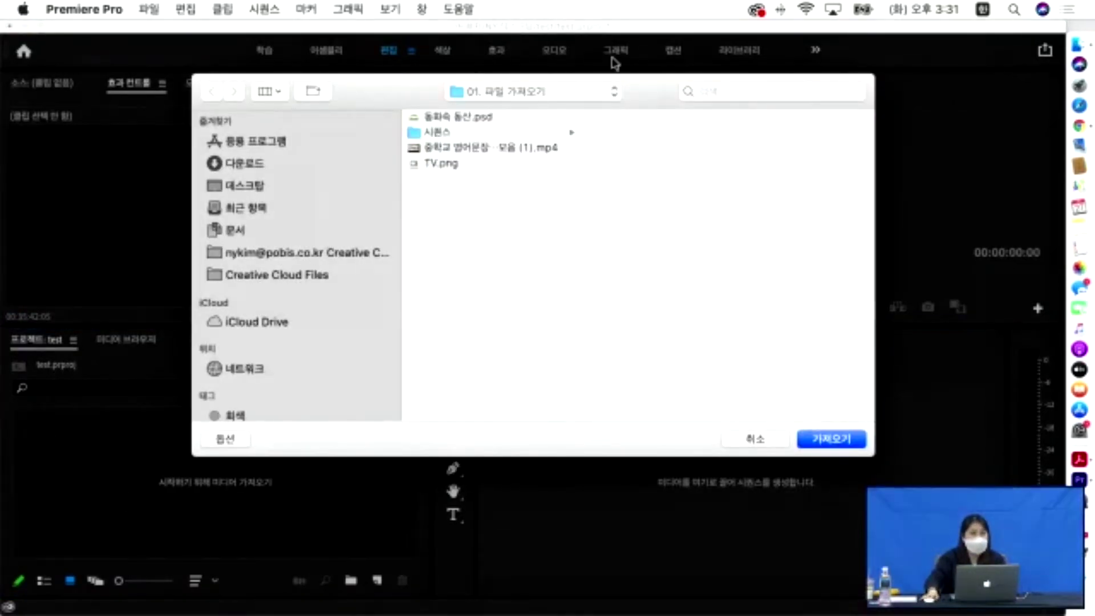
left_click(588, 95)
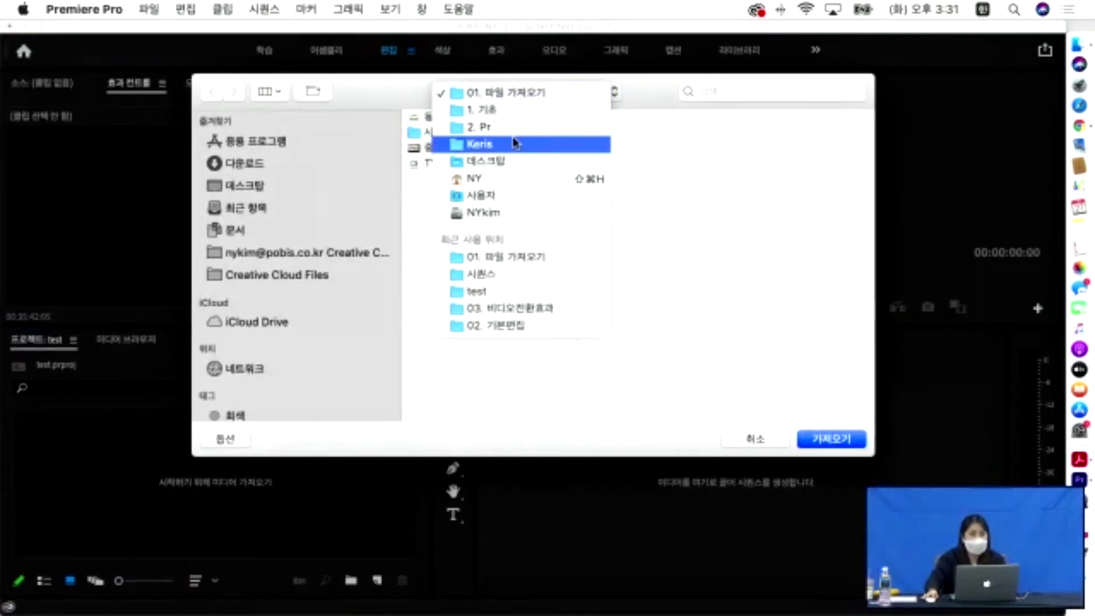
left_click(490, 105)
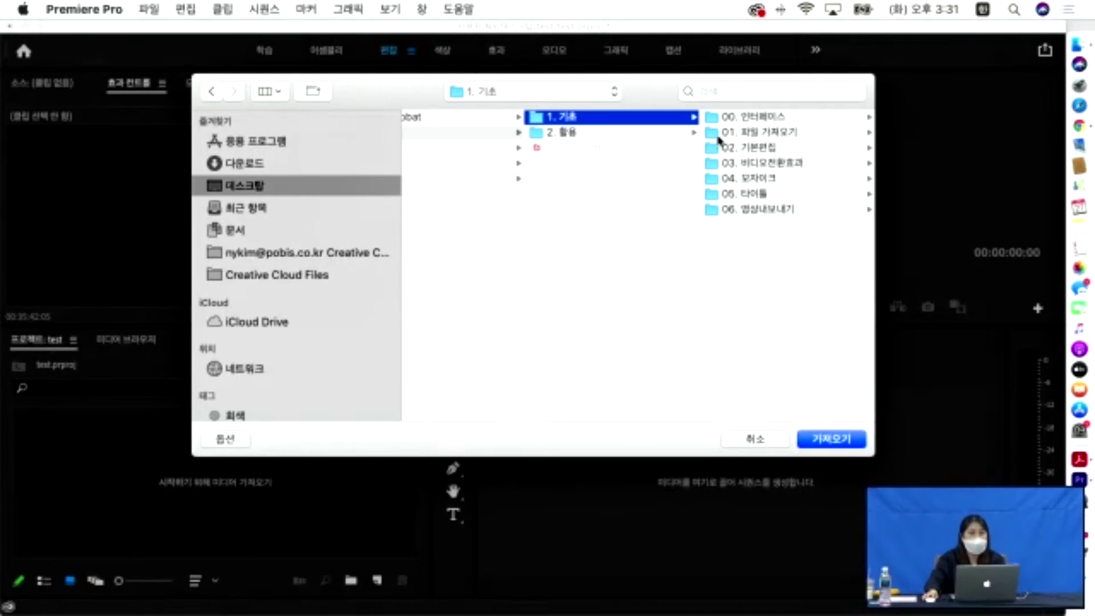
left_click(747, 149)
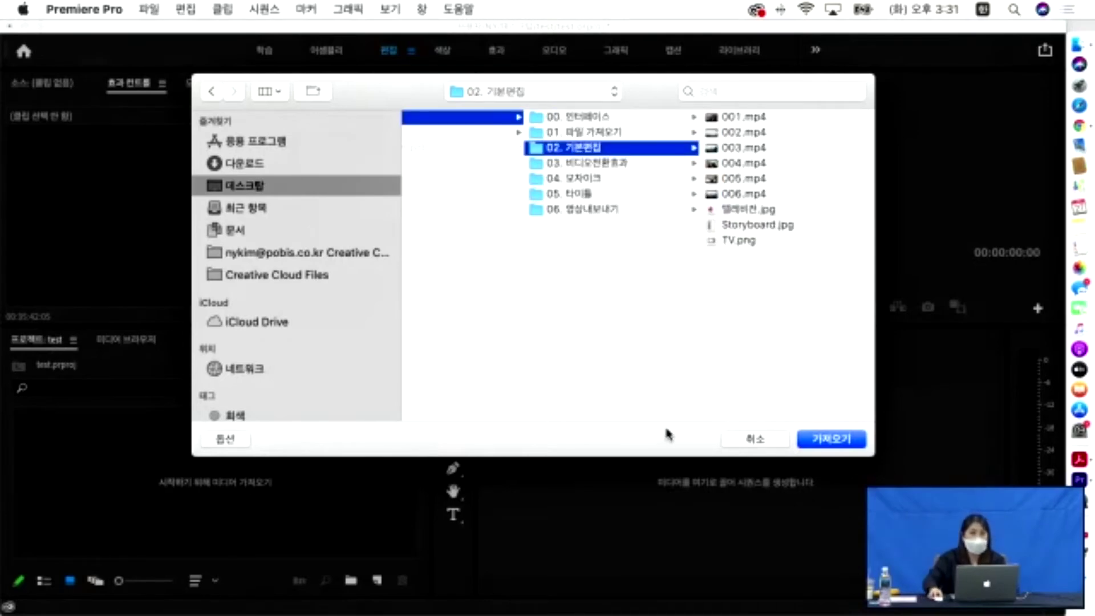
left_click(748, 117)
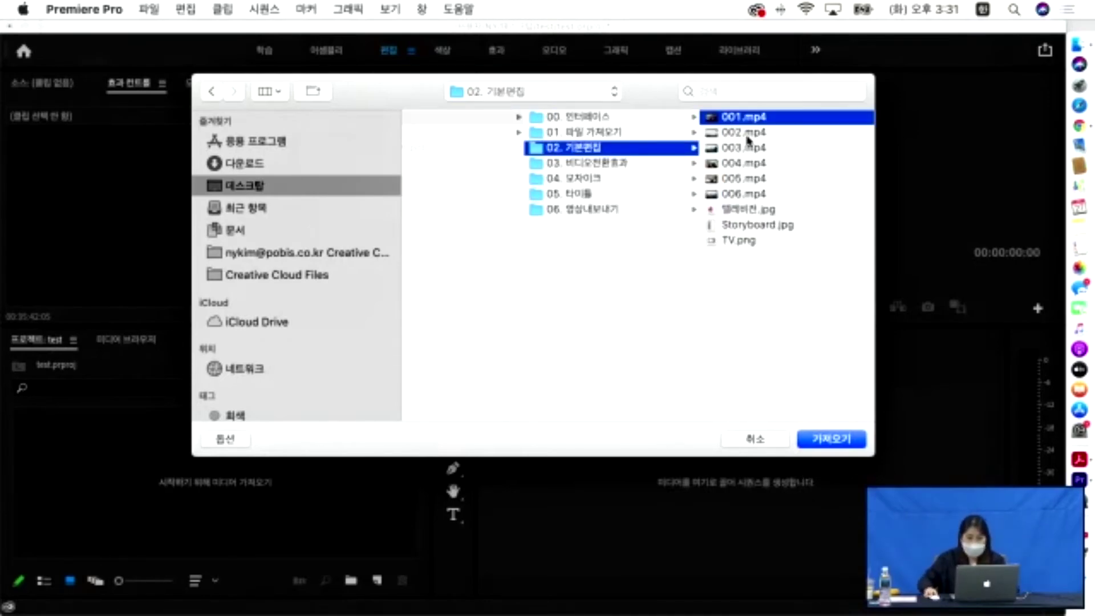
left_click(826, 445)
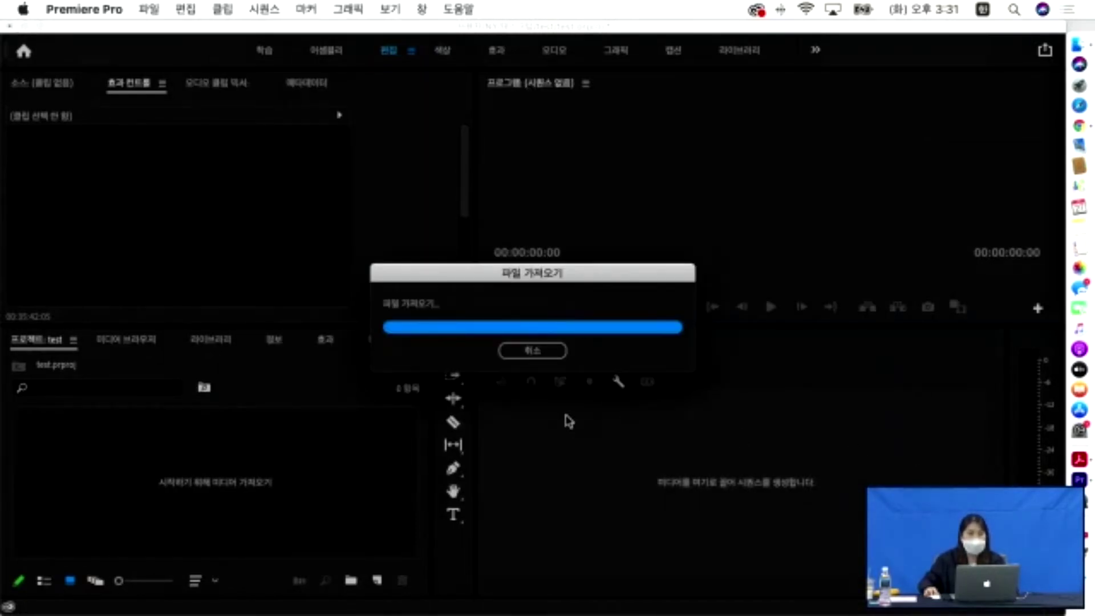
scroll(260, 484, "up", 2)
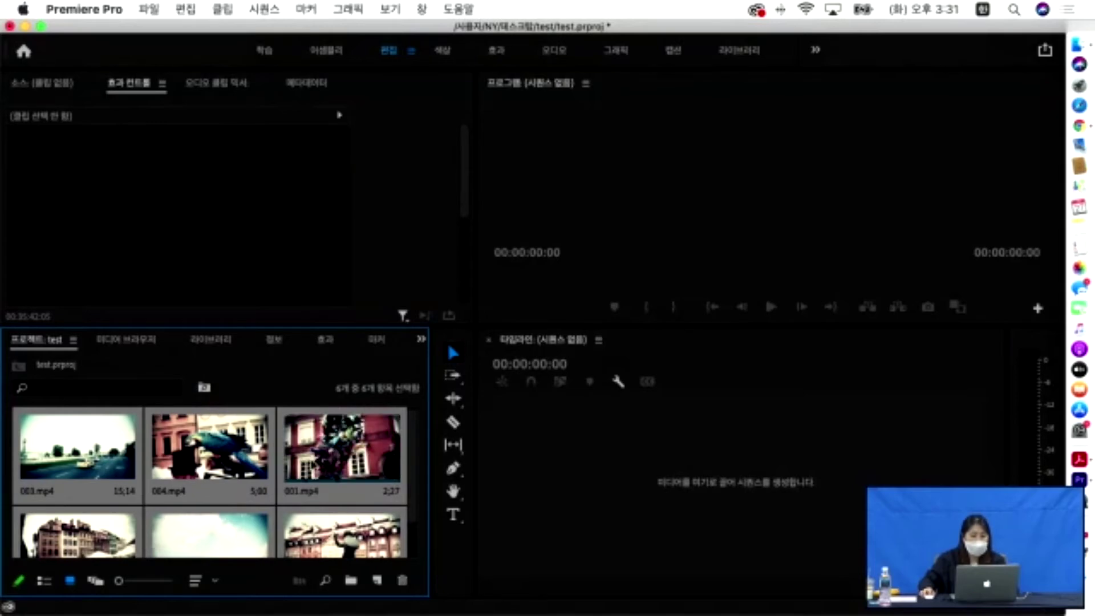
Open 003.mp4 in the Source monitor and clear all of its markers.
double_click(65, 444)
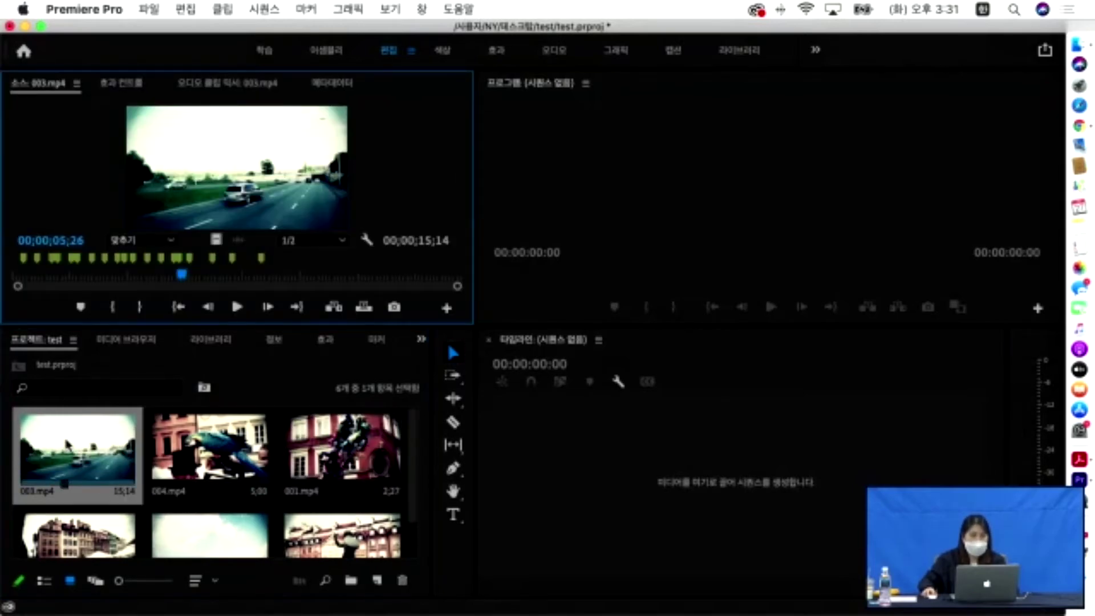
right_click(249, 265)
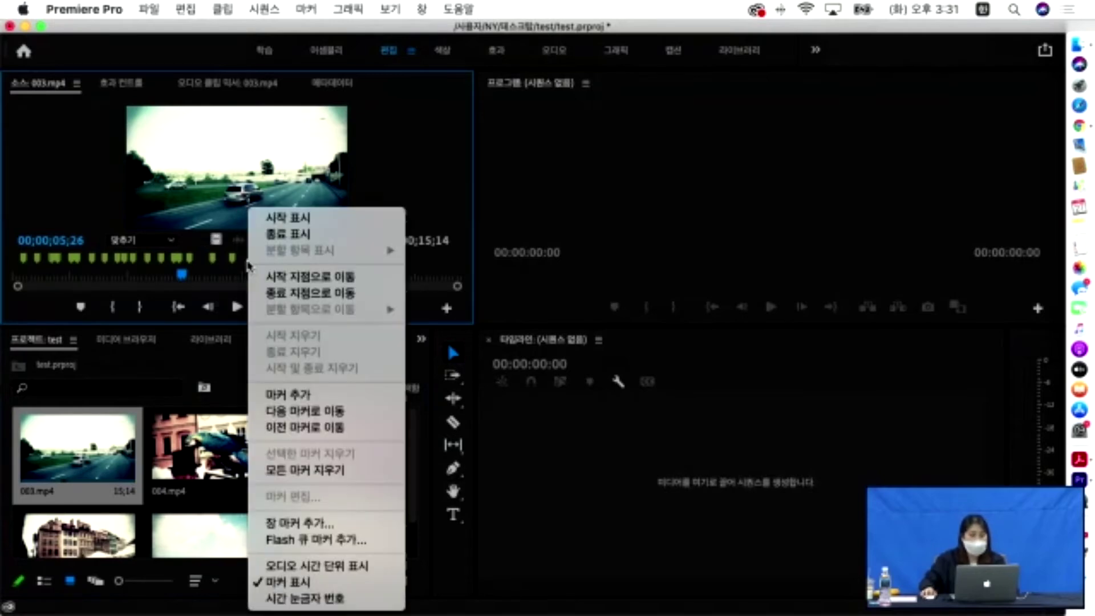
left_click(286, 476)
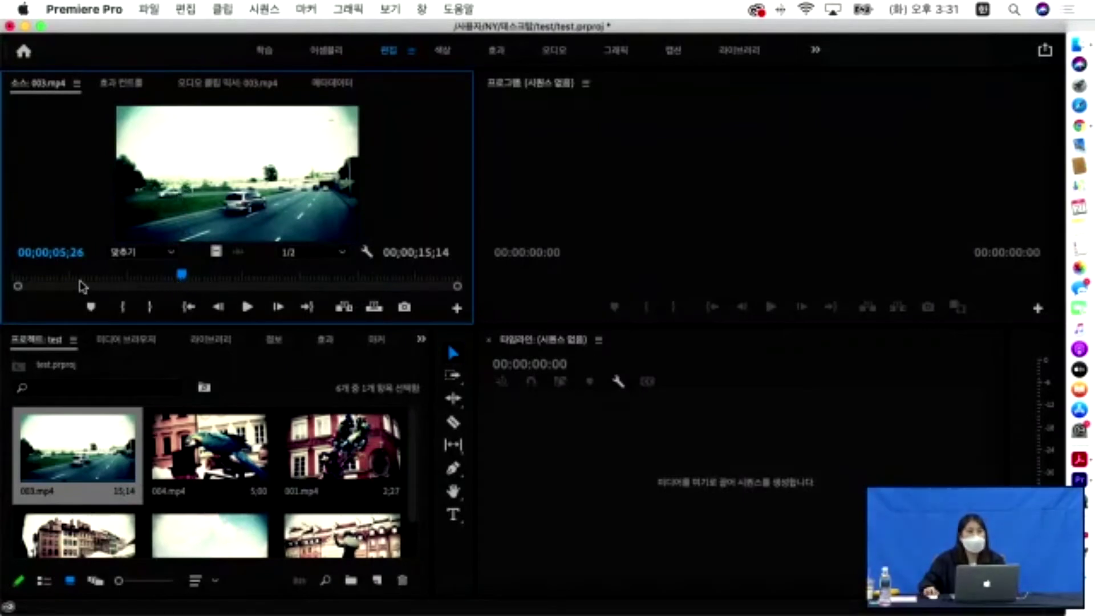
Play 003.mp4 in the Source monitor, pausing along the way, to review its footage through to the end.
left_click_drag(181, 275, 147, 275)
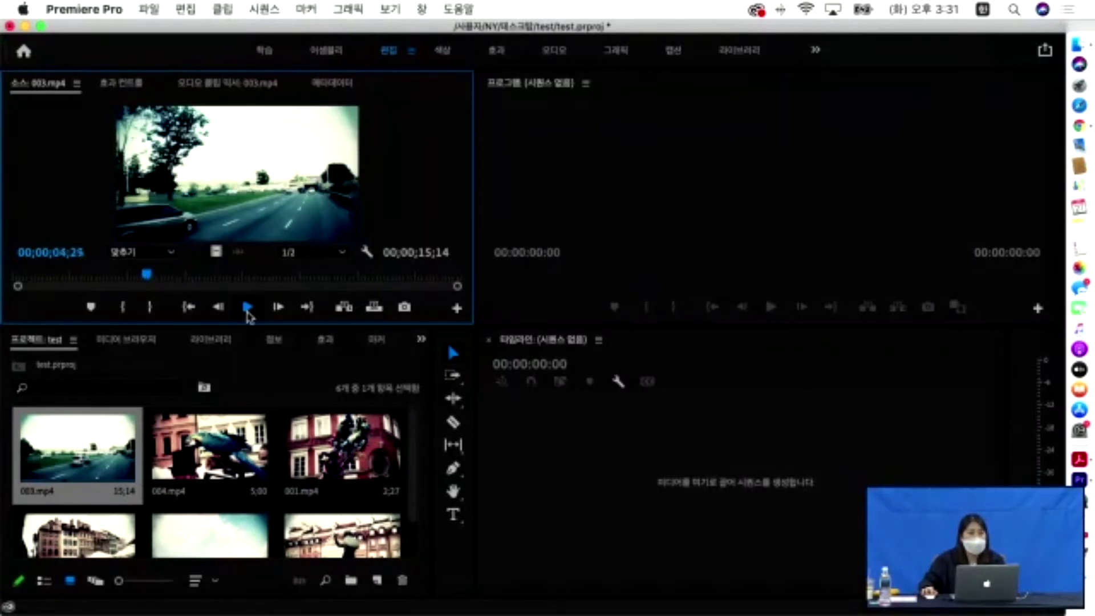
left_click(248, 311)
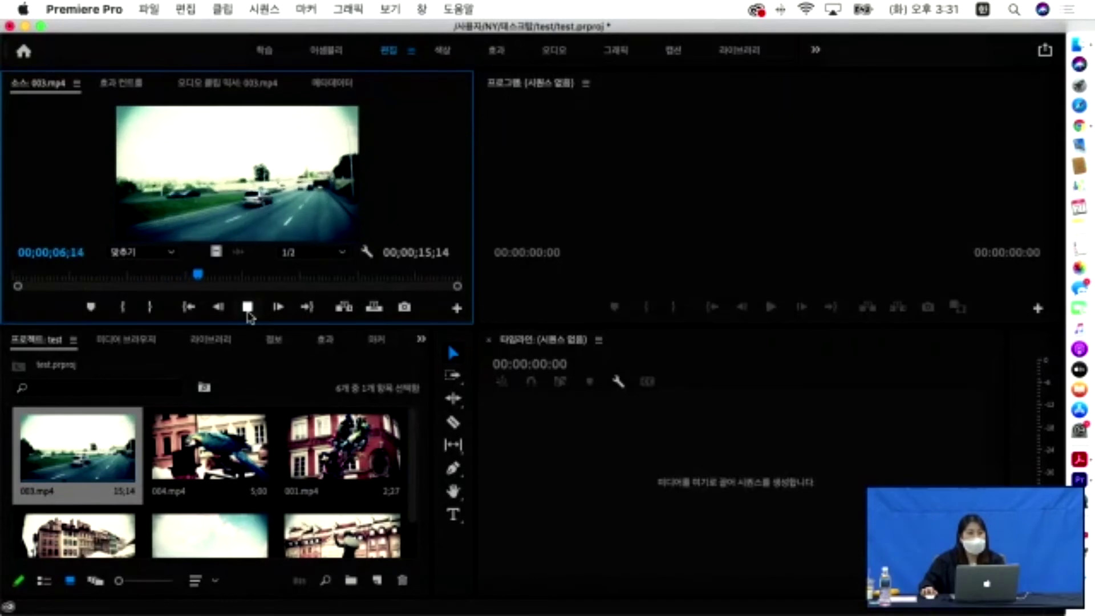
left_click(247, 311)
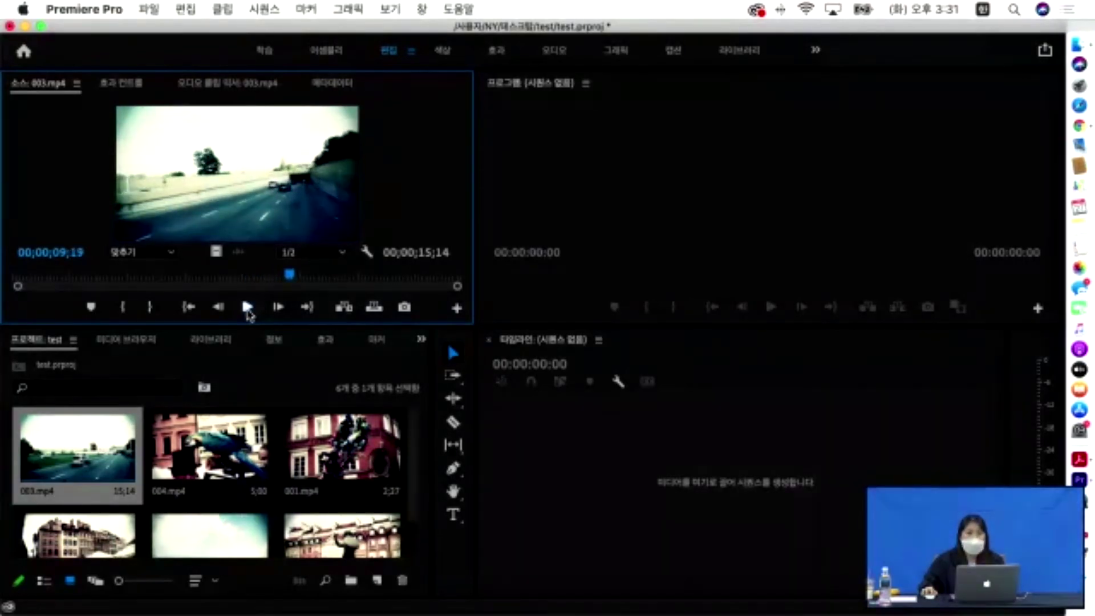
left_click(247, 310)
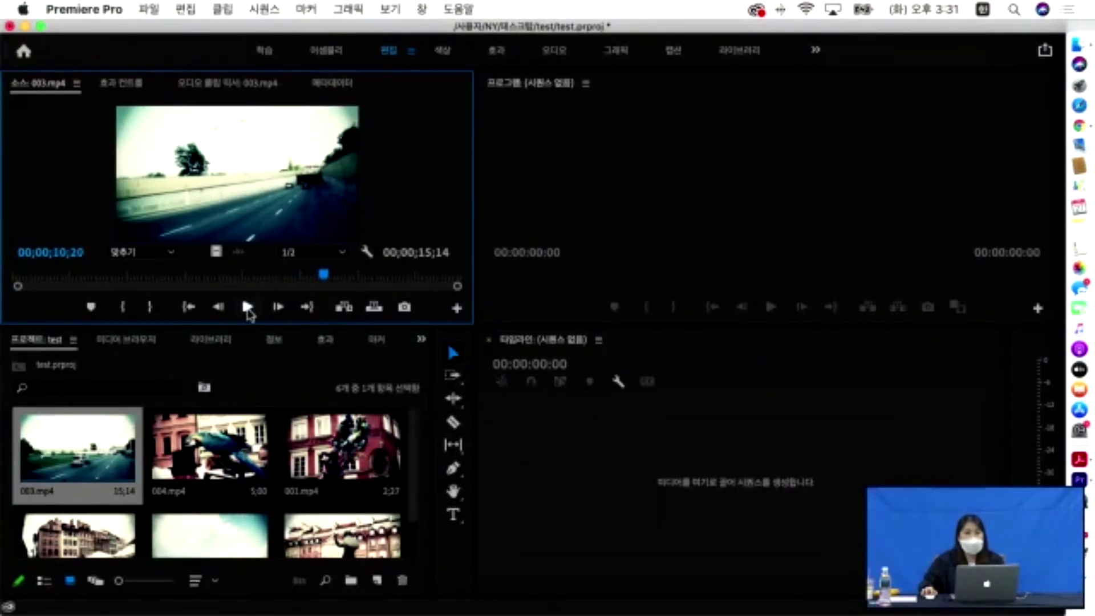
left_click(247, 308)
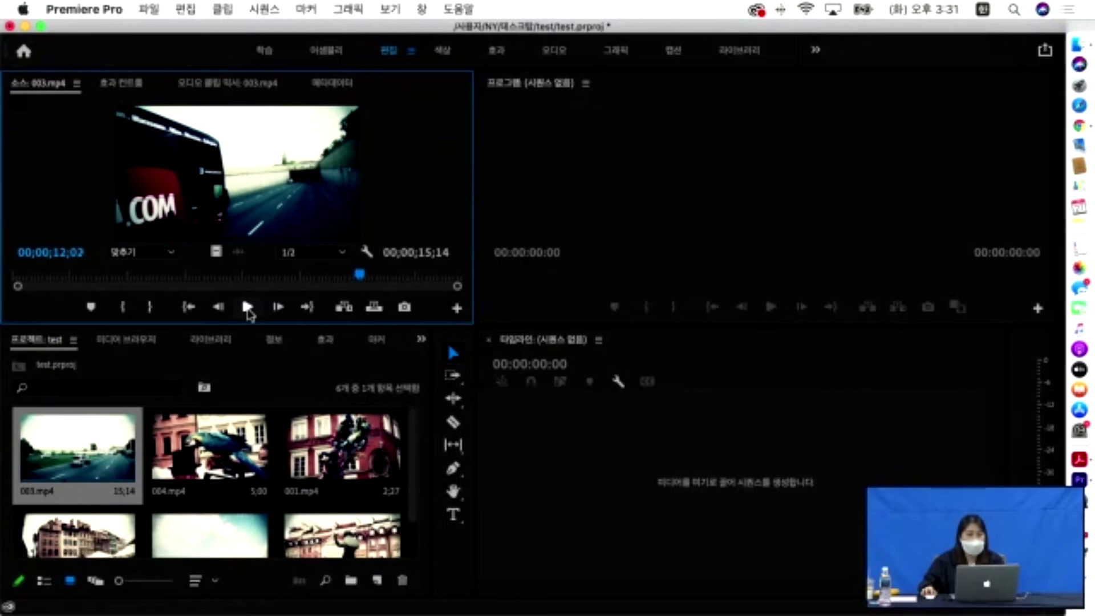
left_click(247, 308)
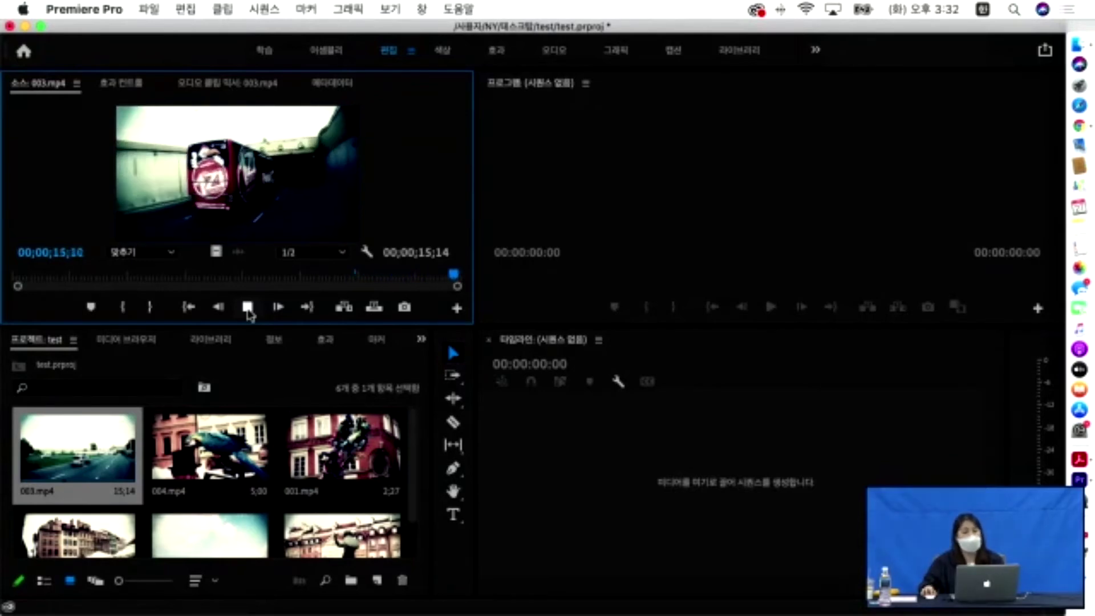
left_click(247, 308)
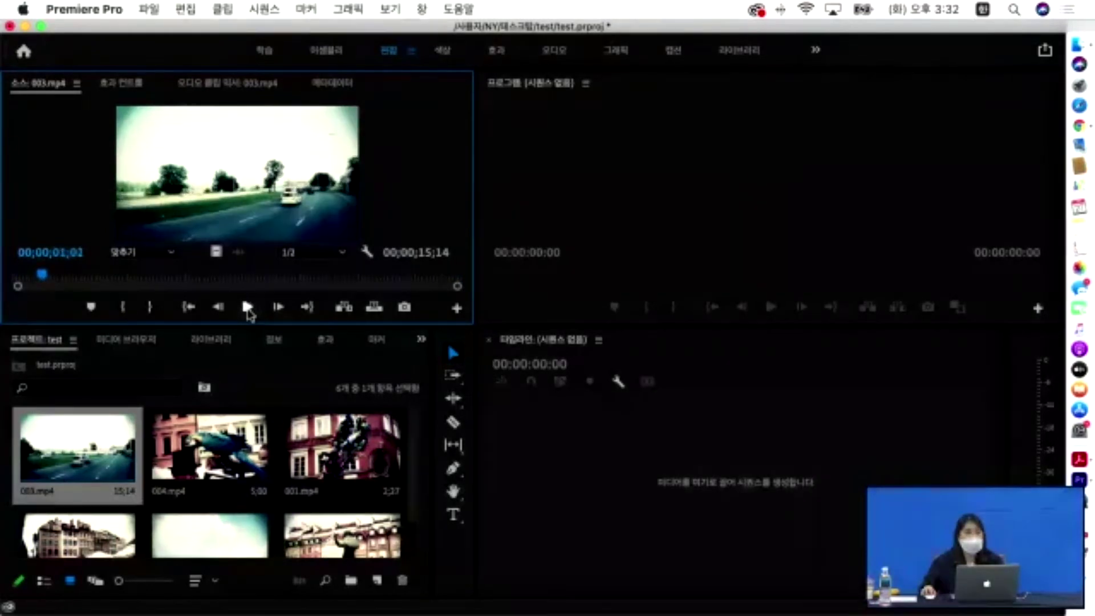
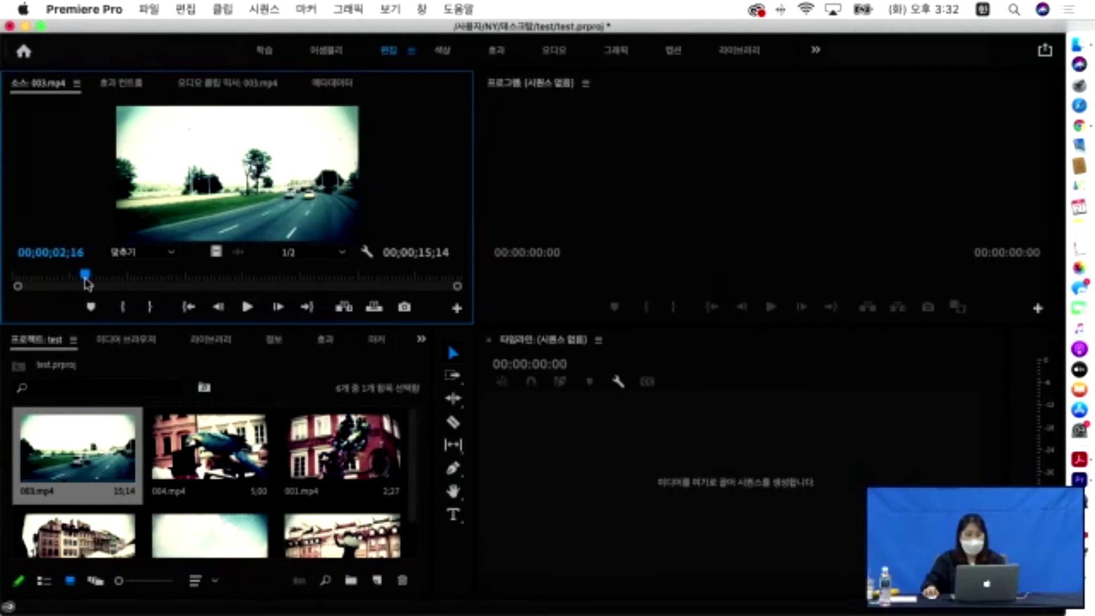
Mark 003.mp4's In point at 00;00;02;16 and an Out point during playback, and extend the Out point to a range of 00;00;07;22.
key("i")
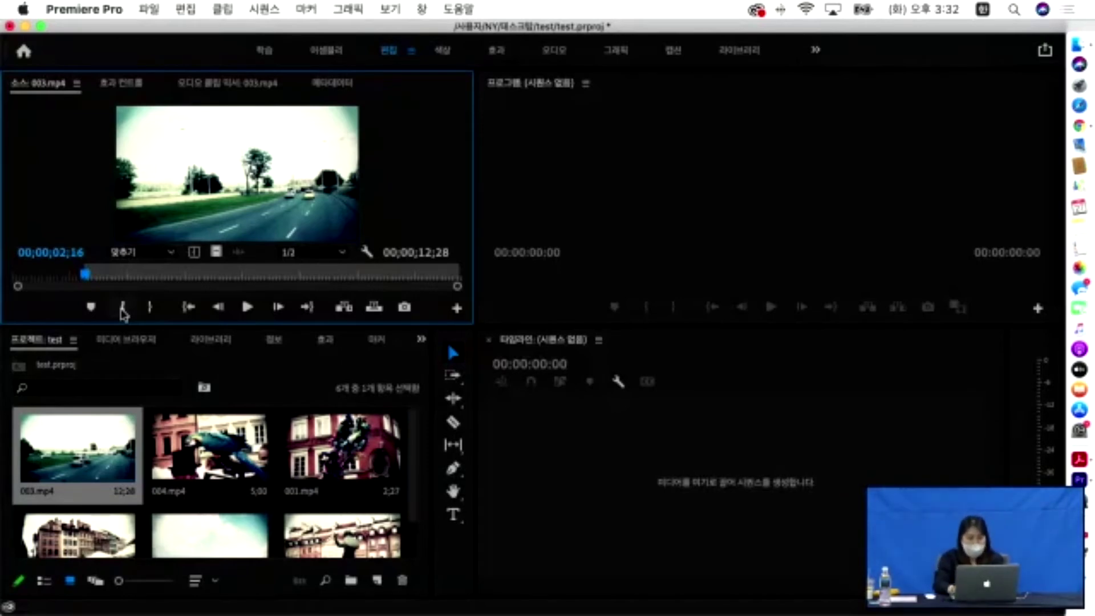
left_click(122, 308)
key("space")
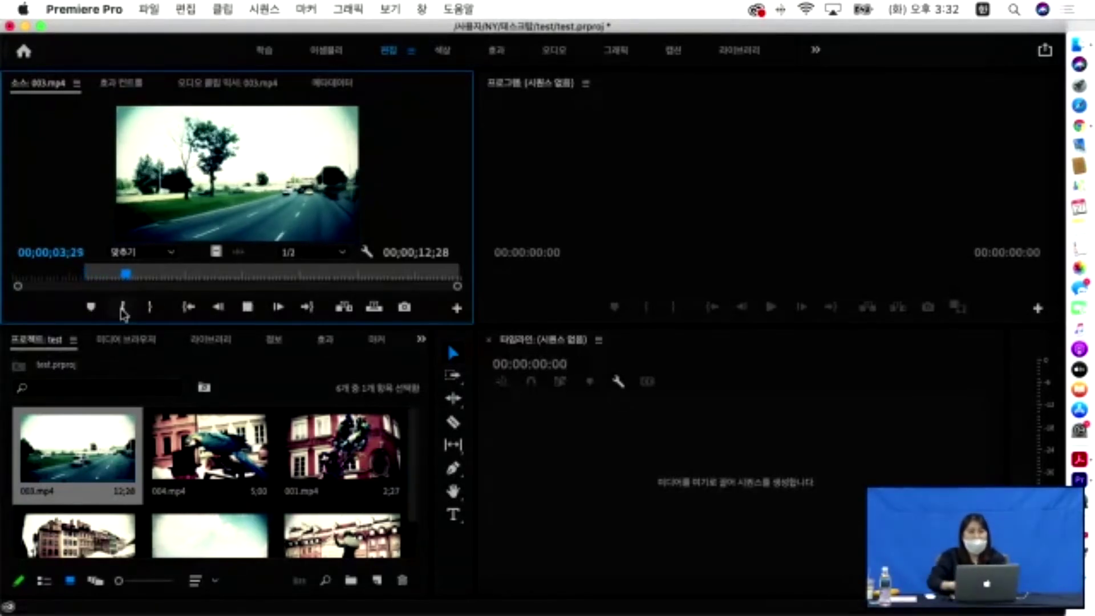
left_click(150, 307)
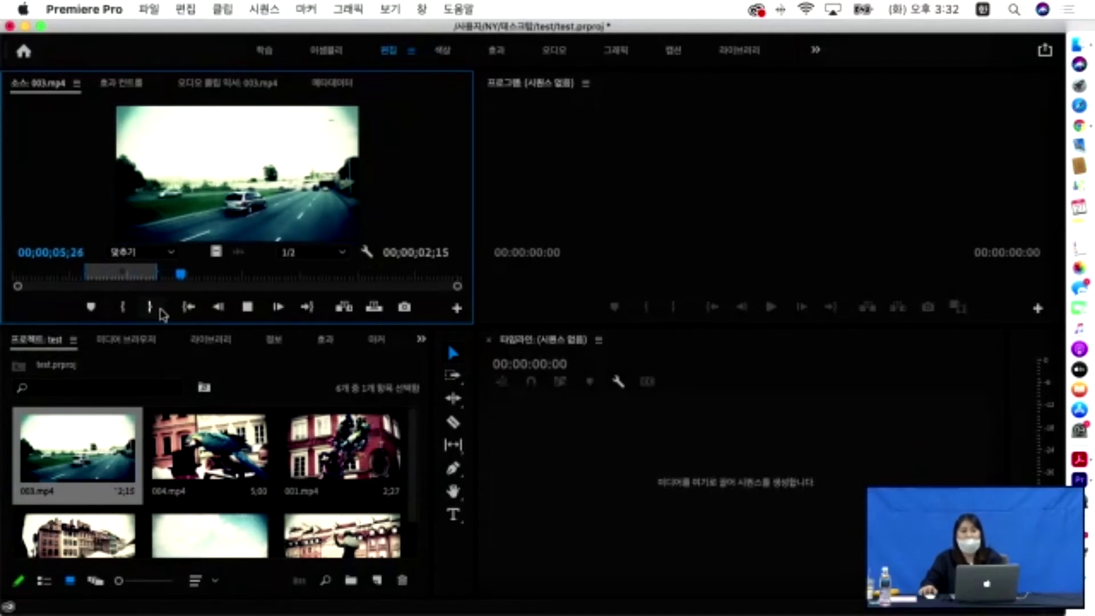
left_click_drag(196, 275, 109, 277)
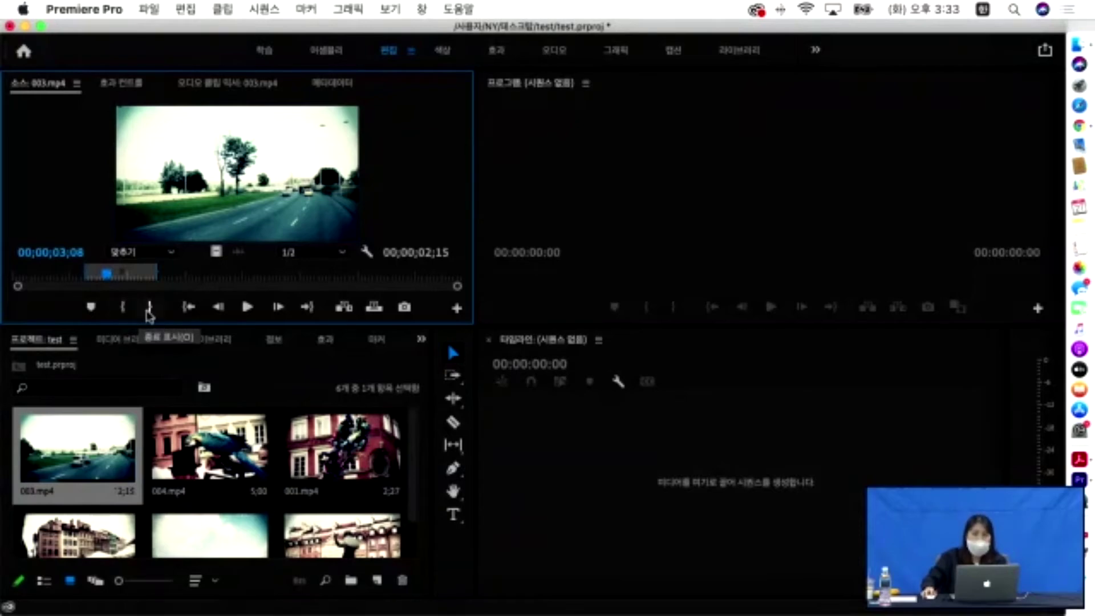
left_click_drag(158, 274, 308, 277)
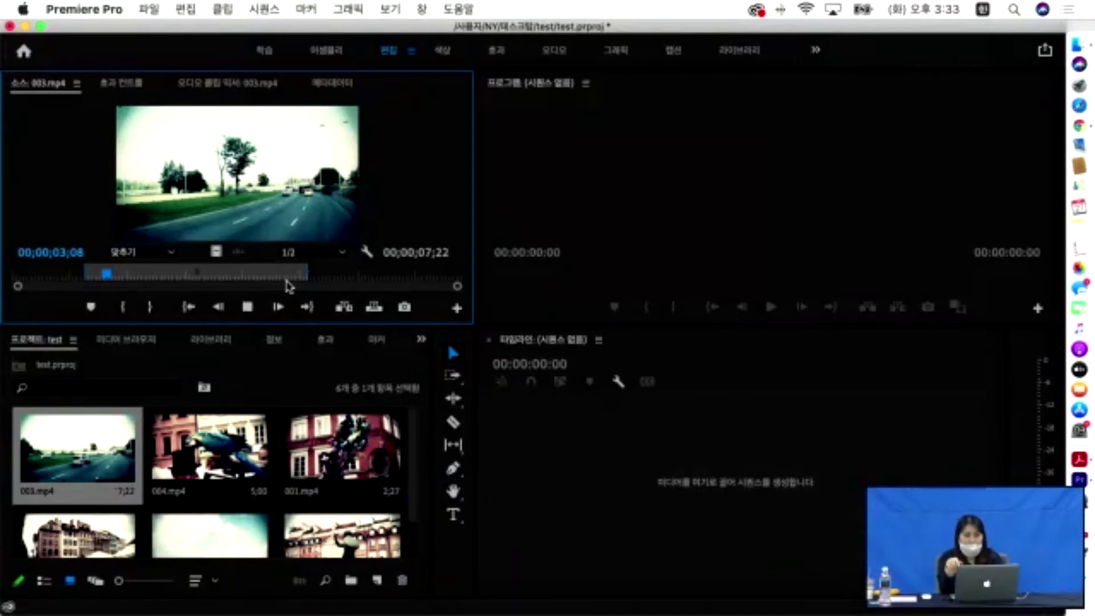
Re-mark 003.mp4 during playback with the In point at 00;00;04;26 and the Out point at 00;00;09;02.
key("space")
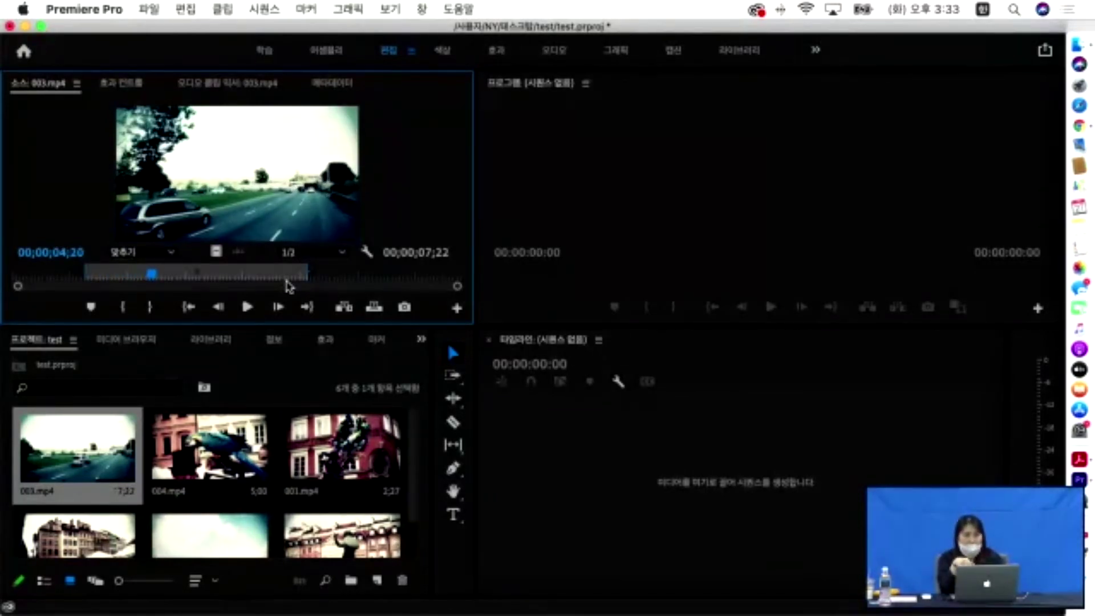
key("i")
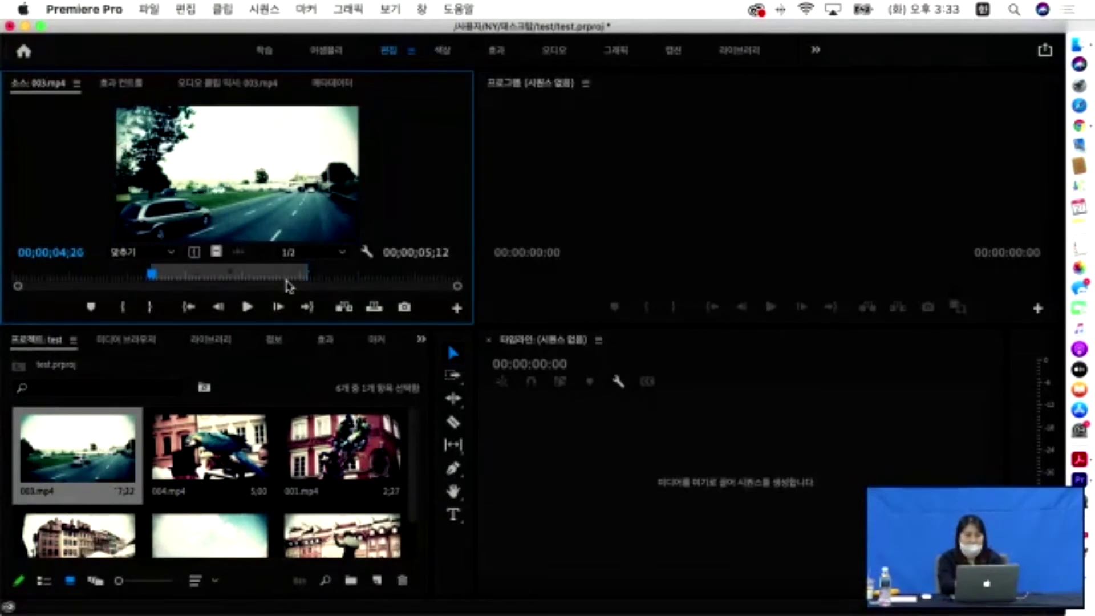
key("space")
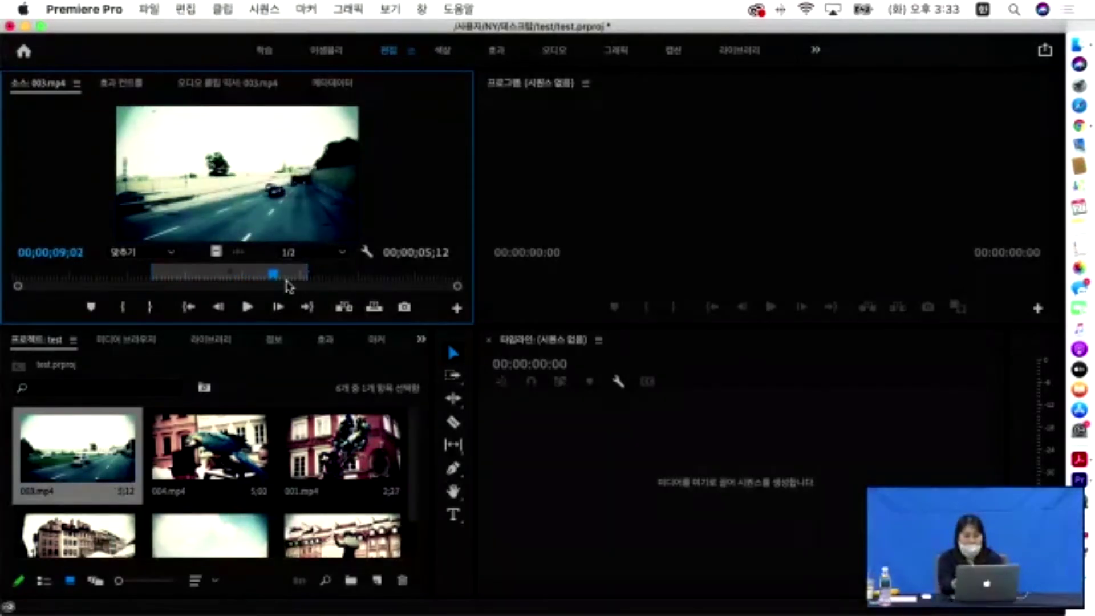
key("o")
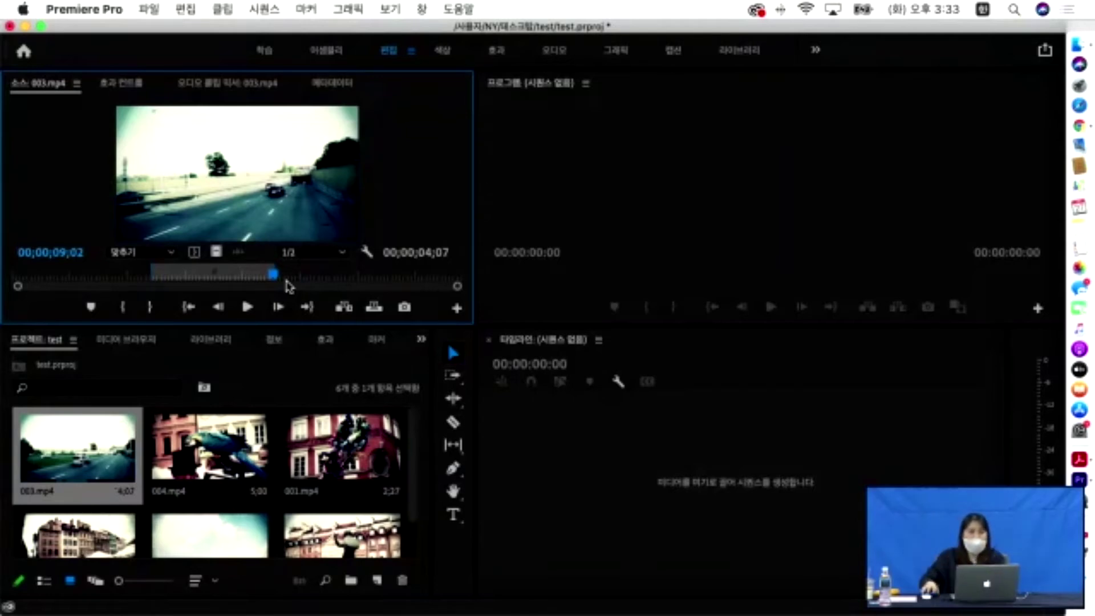
Open 004.mp4 in the Source monitor, play it from the start, and mark an In point and an Out point at 00;00;40;14.
double_click(212, 450)
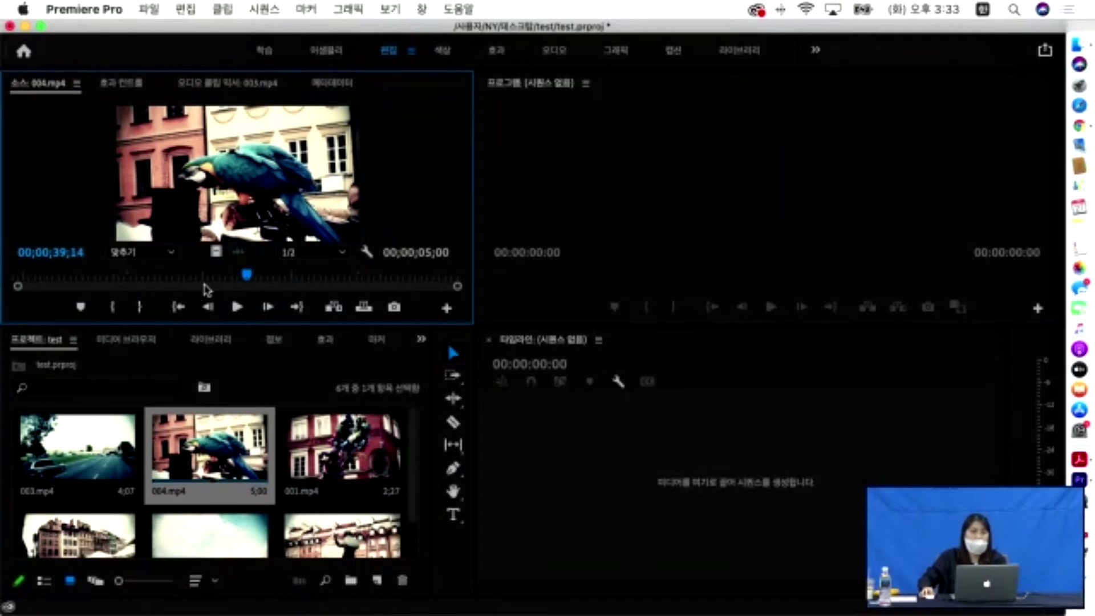
left_click_drag(251, 276, 5, 278)
key("space")
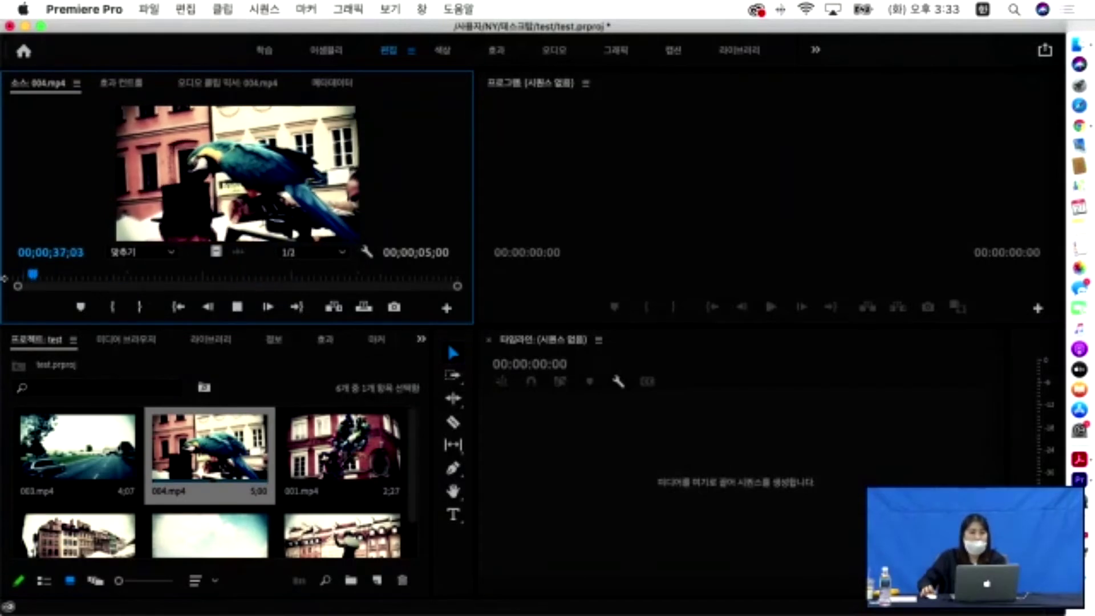
key("space")
key("i")
key("space")
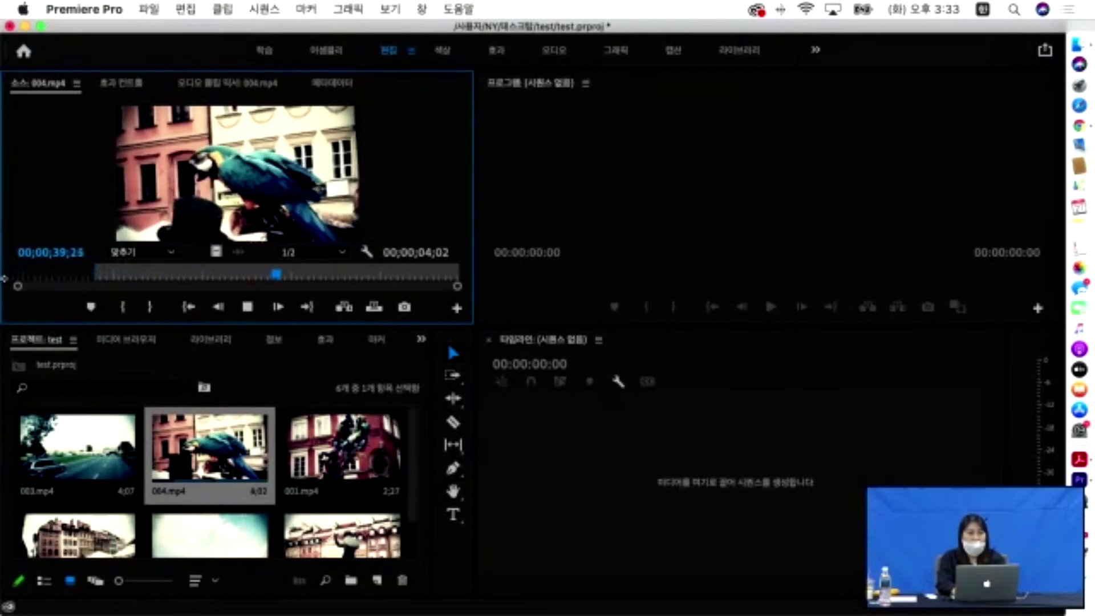
key("space")
key("o")
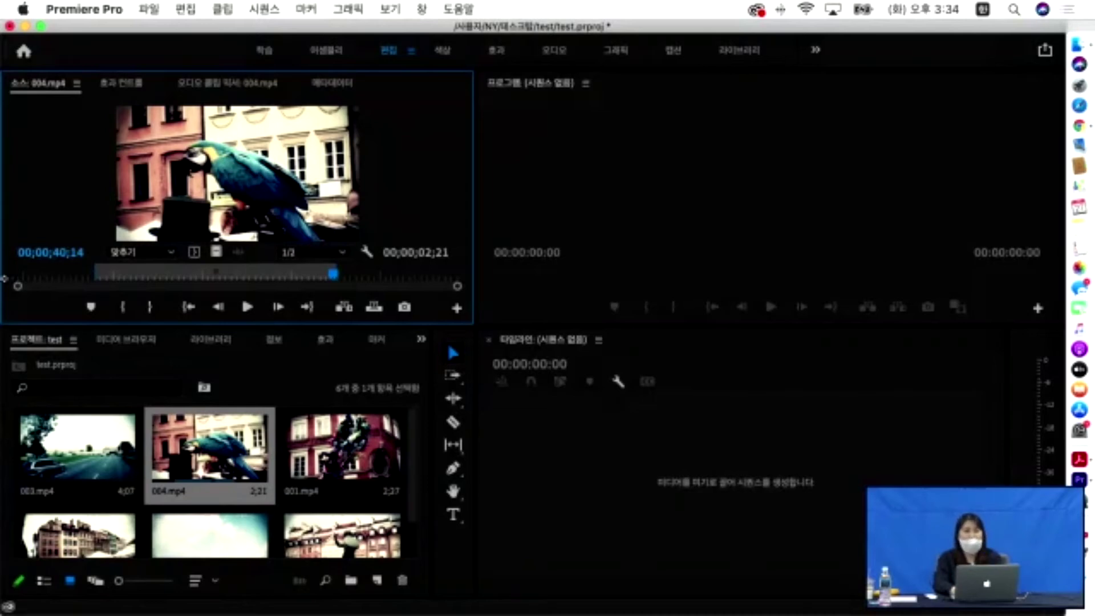
Open 001.mp4 in the Source monitor and preview its opening.
double_click(376, 476)
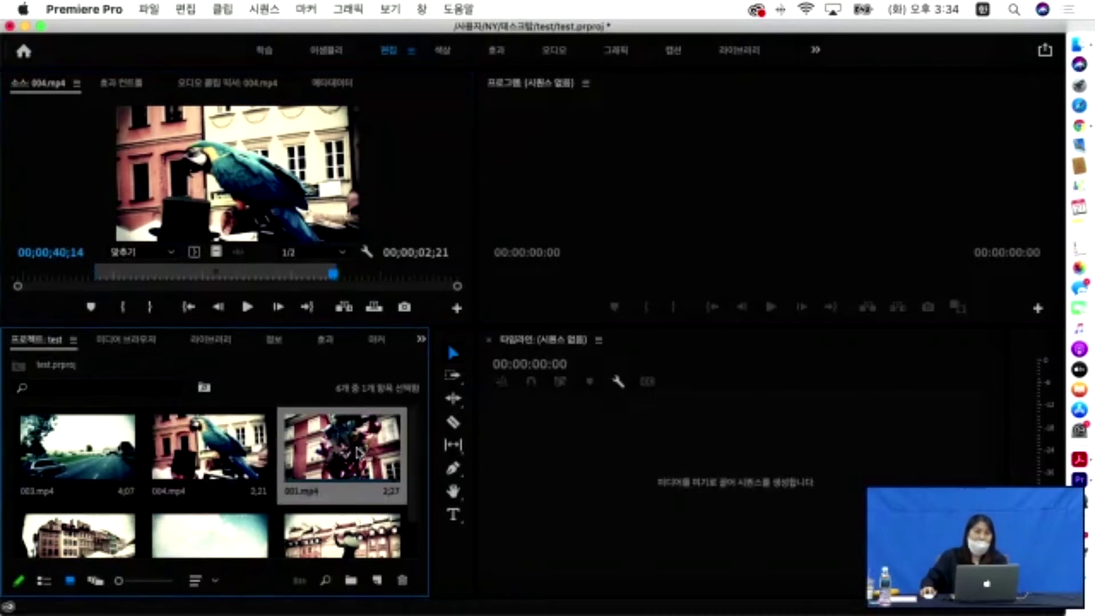
key("space")
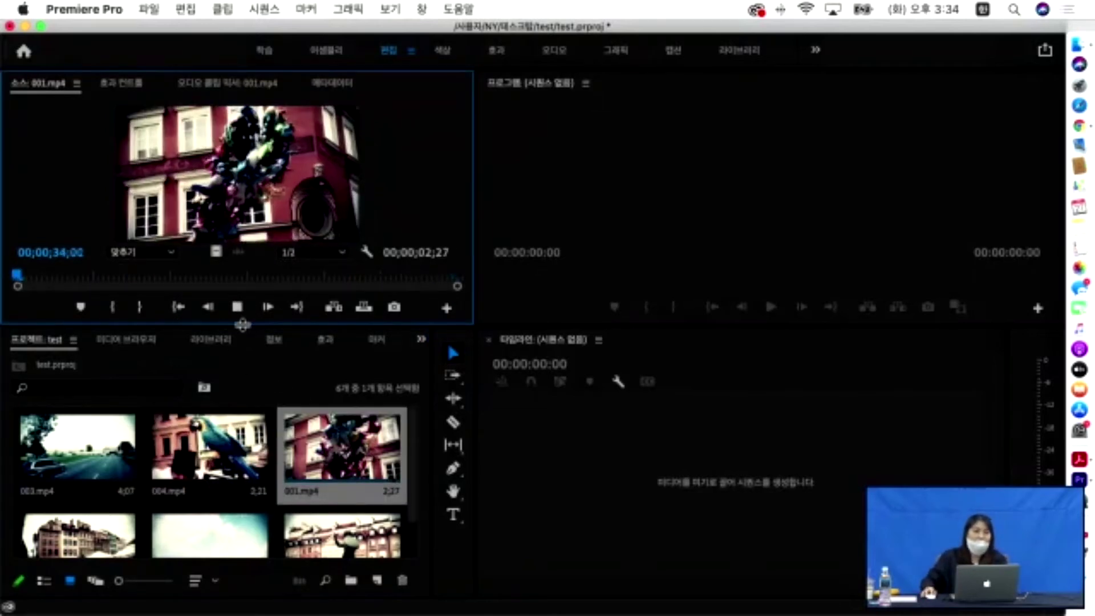
key("space")
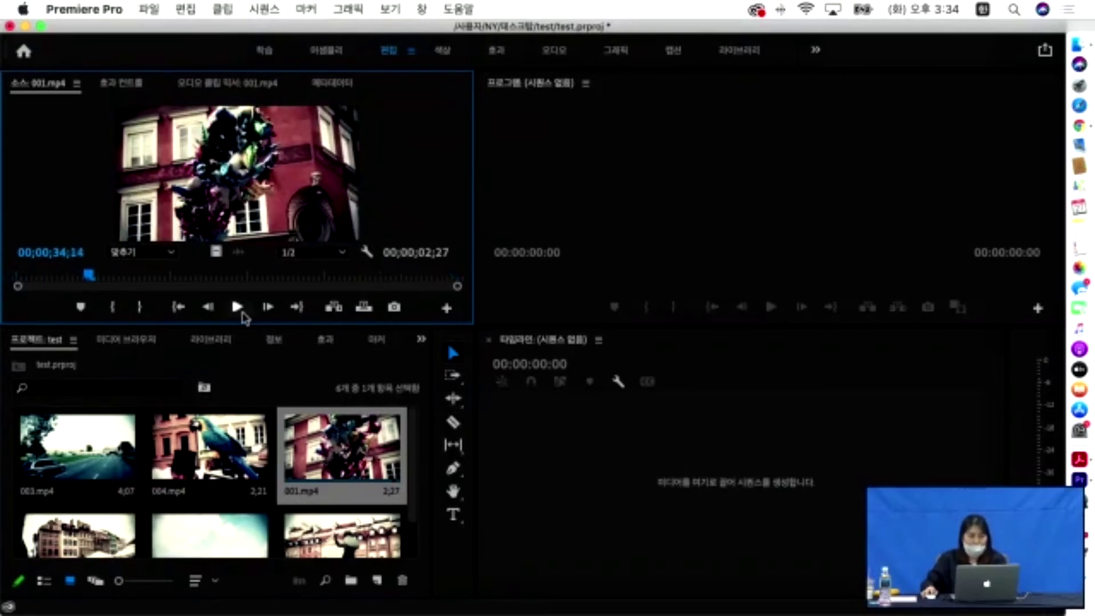
Create a sequence from the 003.mp4 clip in the empty timeline and play its beginning.
left_click_drag(85, 457, 745, 472)
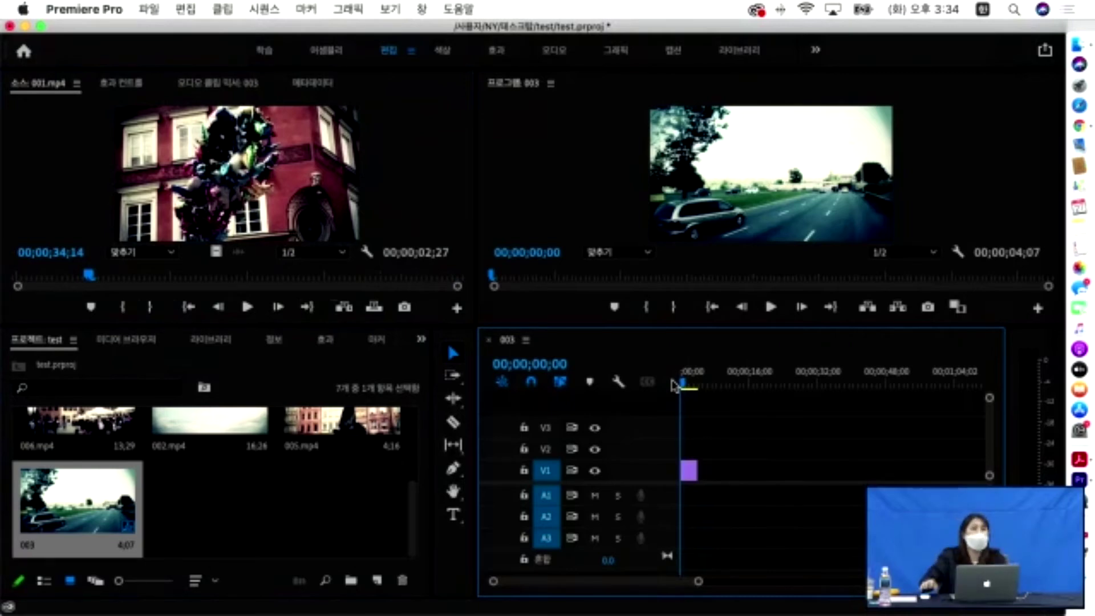
key("space")
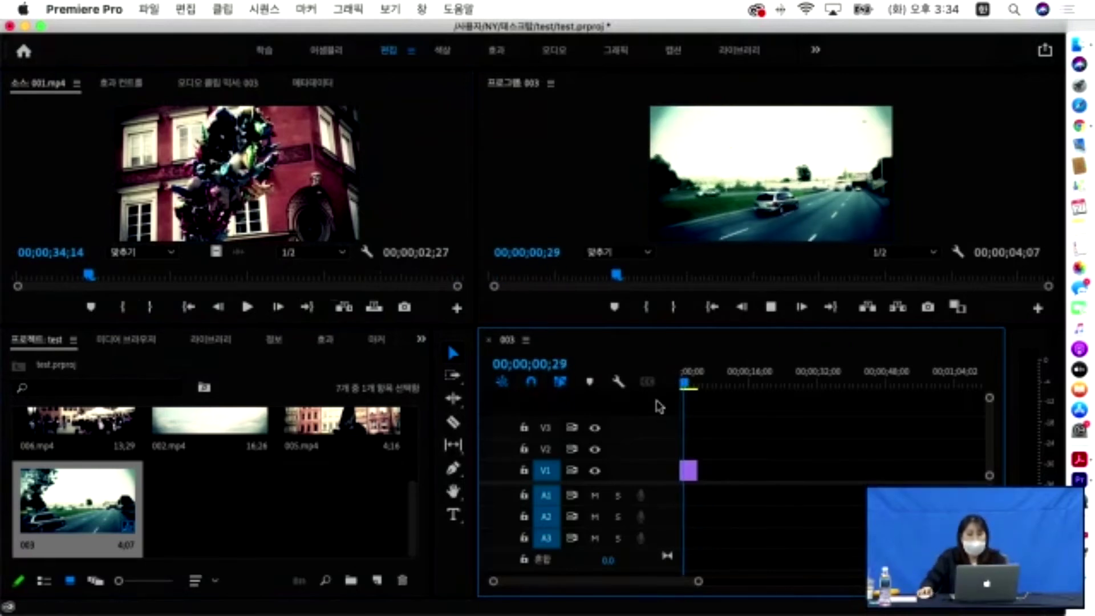
key("space")
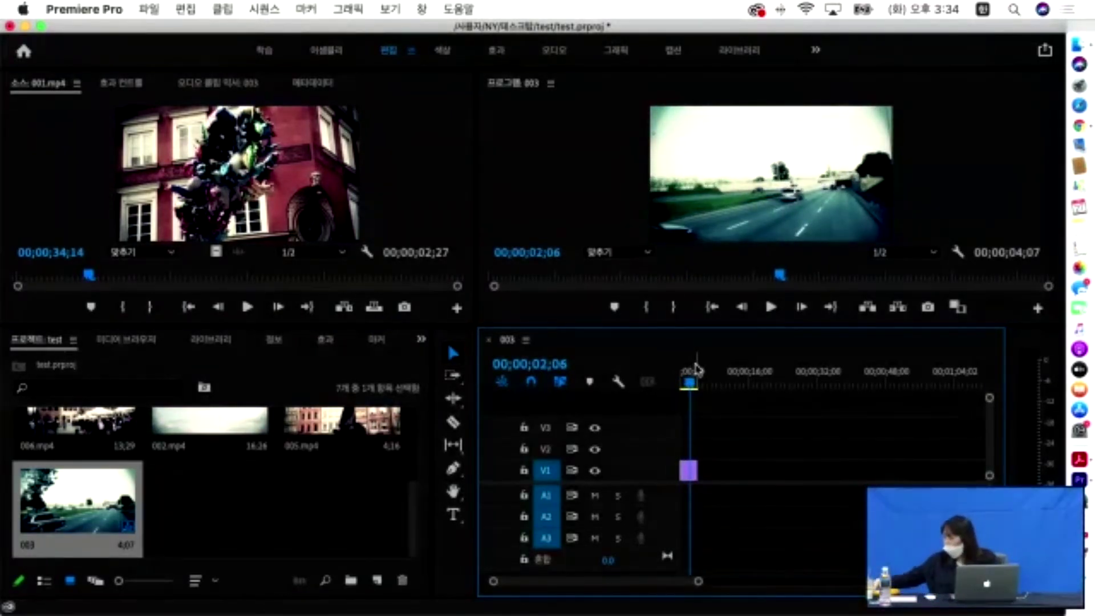
Adjust the 003.mp4 clip's edges on V1 so it starts at 00;00;02;06 and ends at 00;00;14;21.
scroll(696, 368, "right", 5)
scroll(696, 370, "right", 5)
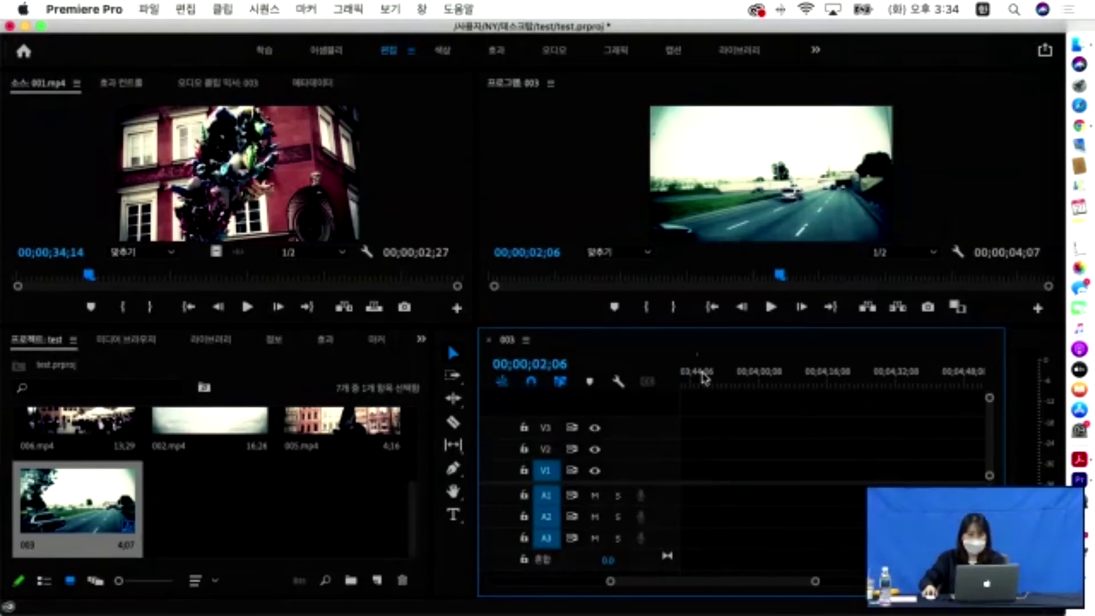
left_click_drag(663, 586, 530, 572)
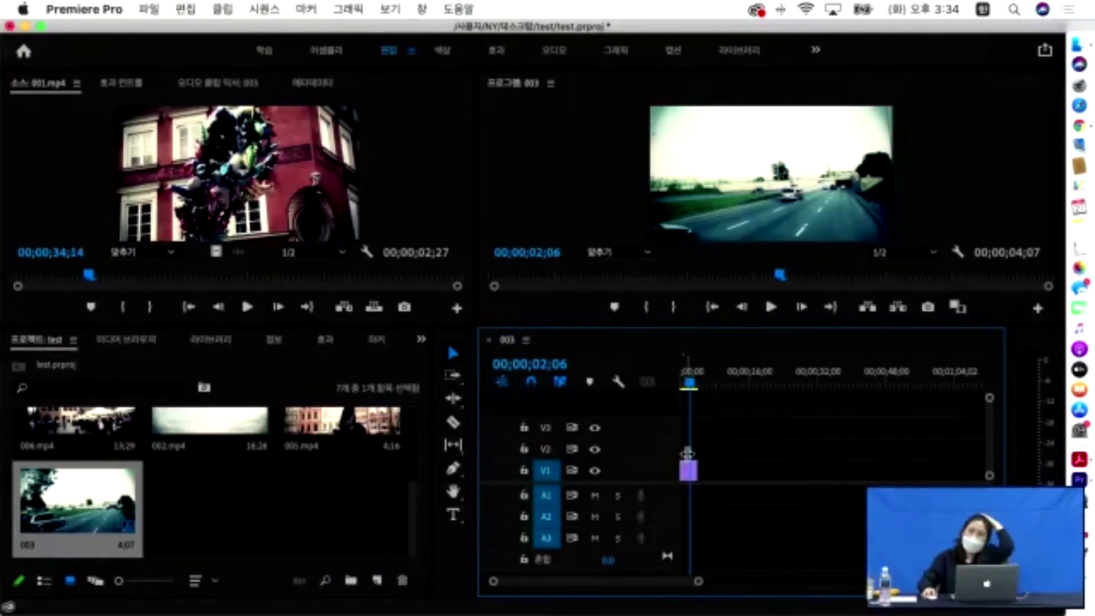
mouse_move(697, 470)
left_mouse_down()
mouse_move(741, 470)
mouse_move(696, 469)
left_mouse_up()
mouse_move(699, 470)
left_mouse_down()
mouse_move(754, 475)
mouse_move(706, 479)
left_mouse_up()
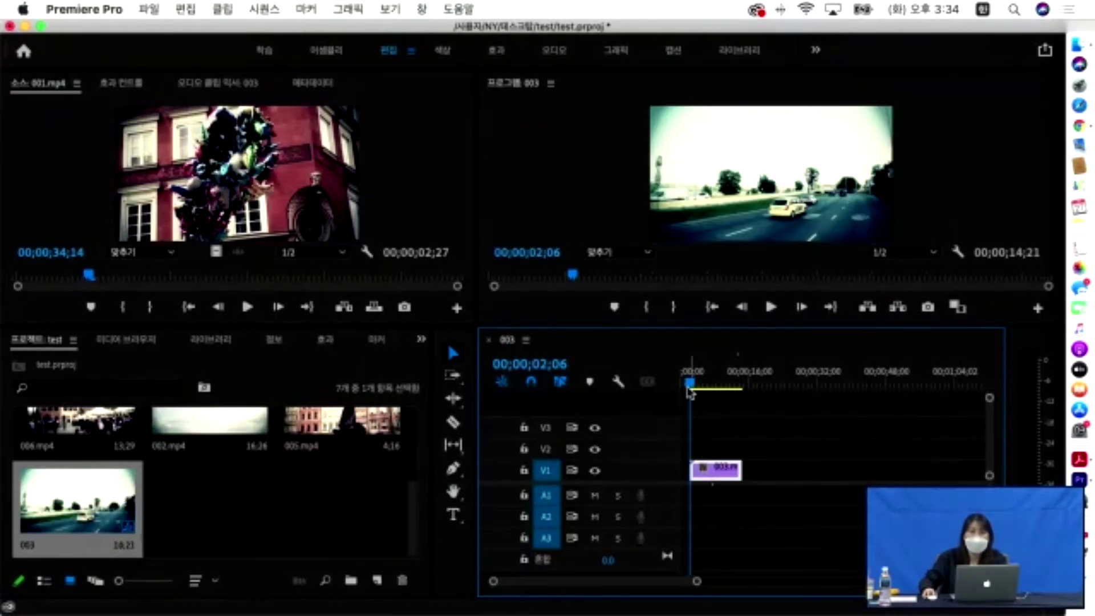
Append 004.mp4, 001.mp4, 004.mp4 again and 005.mp4 end to end after the 003.mp4 clip on V1.
scroll(355, 425, "up", 3)
left_click_drag(262, 473, 748, 472)
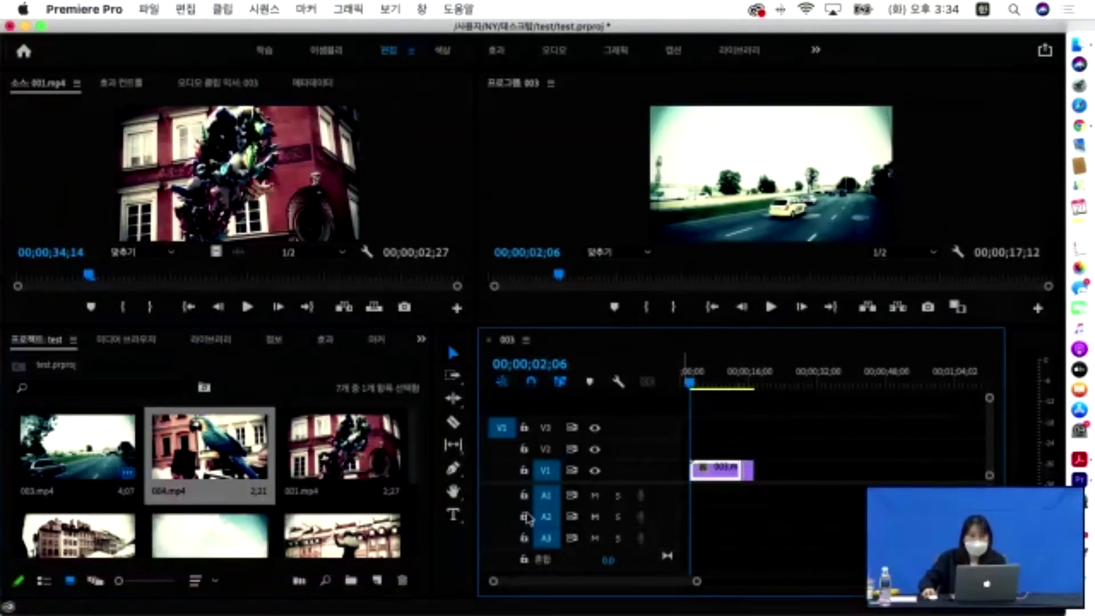
left_click_drag(331, 483, 765, 475)
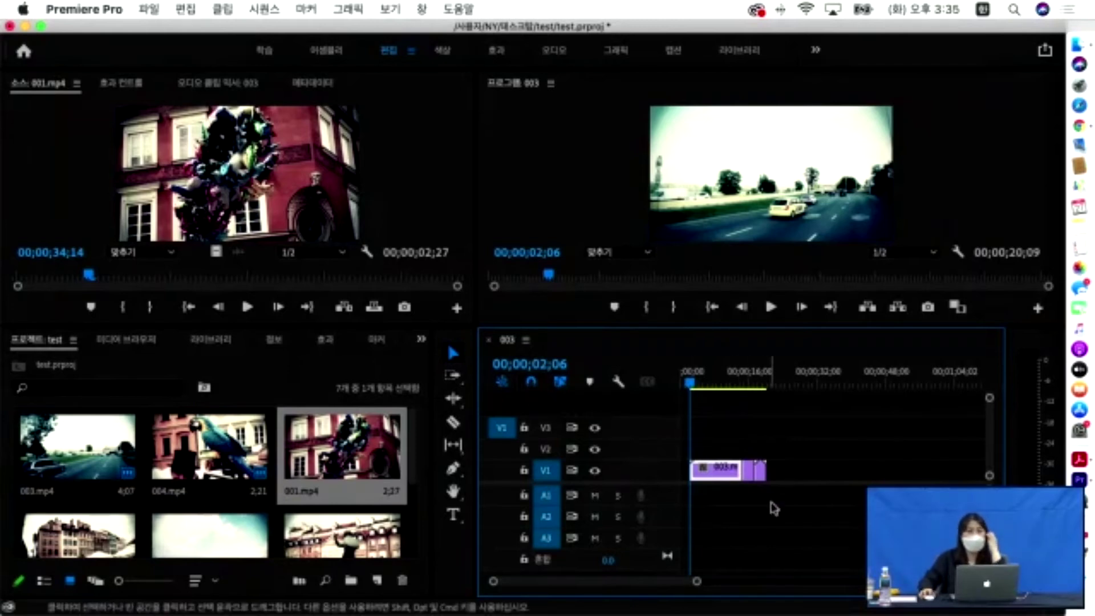
left_click_drag(209, 450, 797, 471)
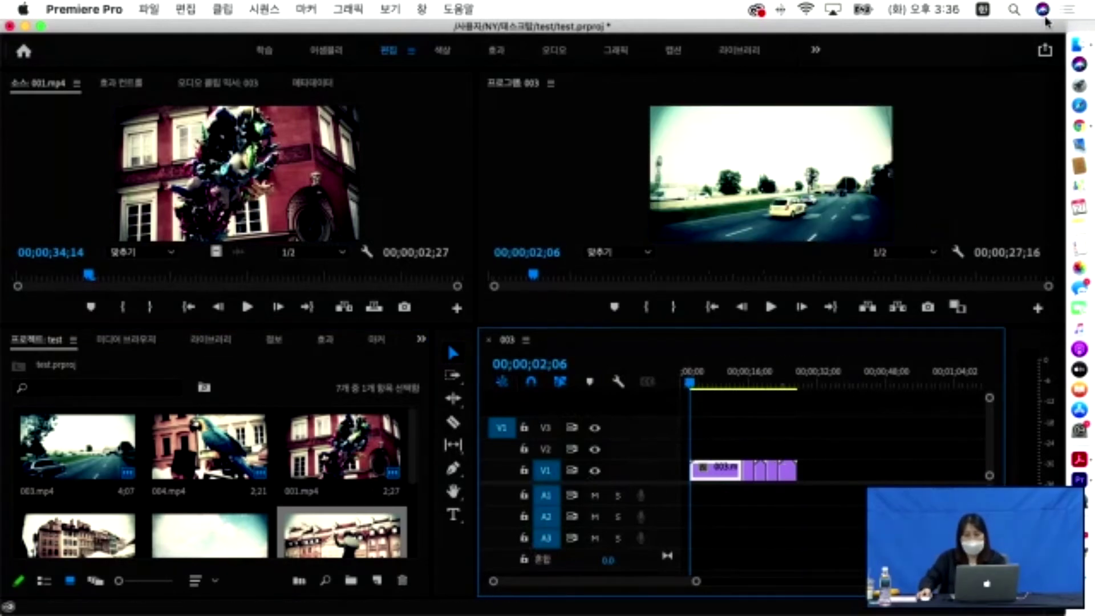
Check the 02. 기본편집 folder in Finder, return to Premiere Pro and ripple-delete the empty gap before the first clip on V1.
left_click(1082, 43)
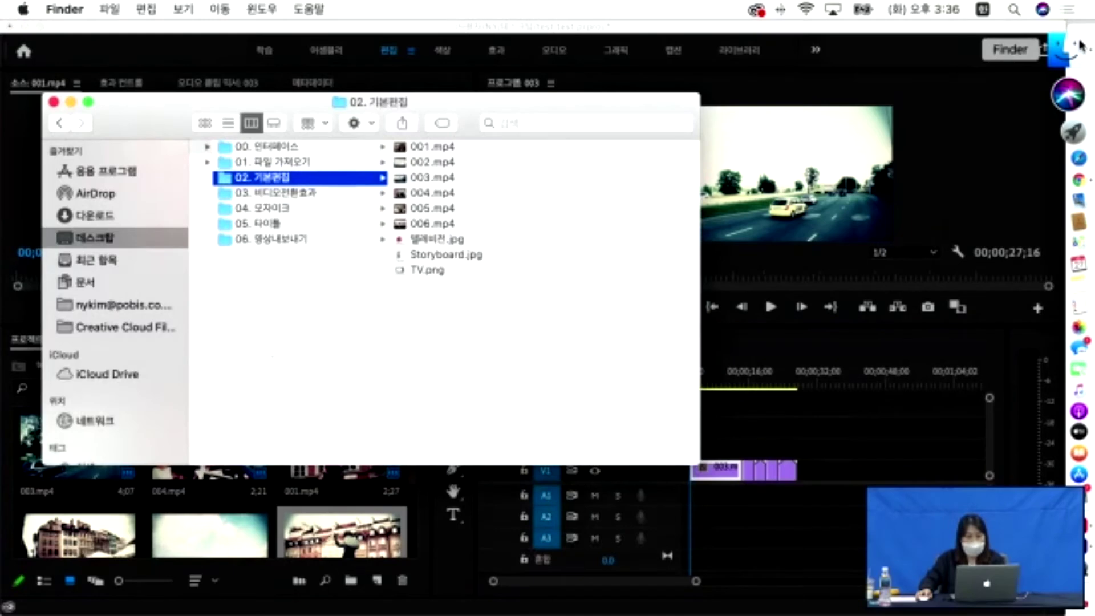
left_click(834, 420)
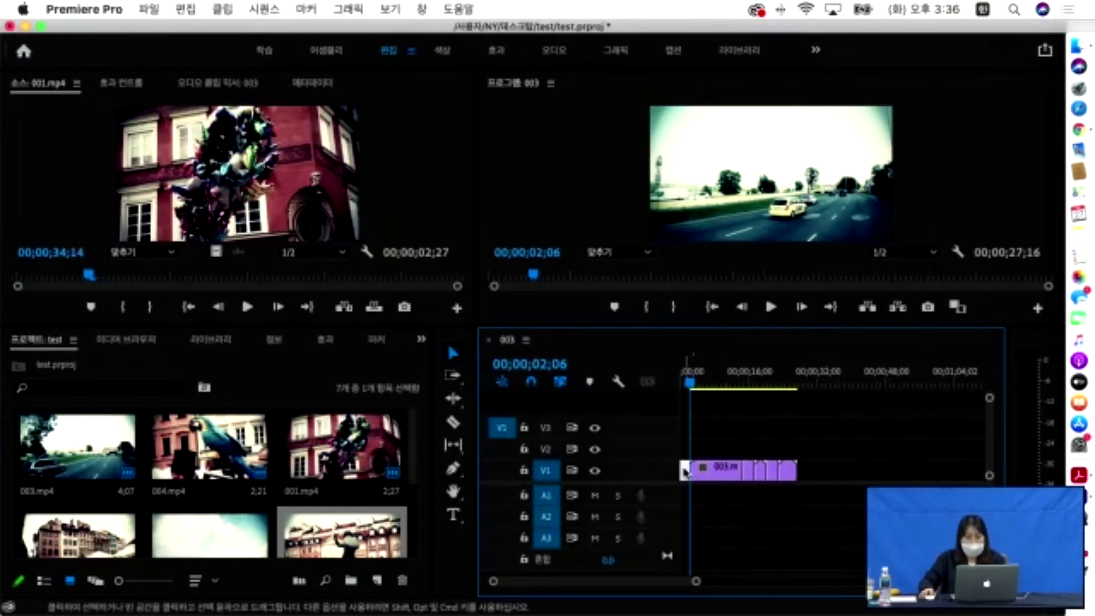
right_click(685, 470)
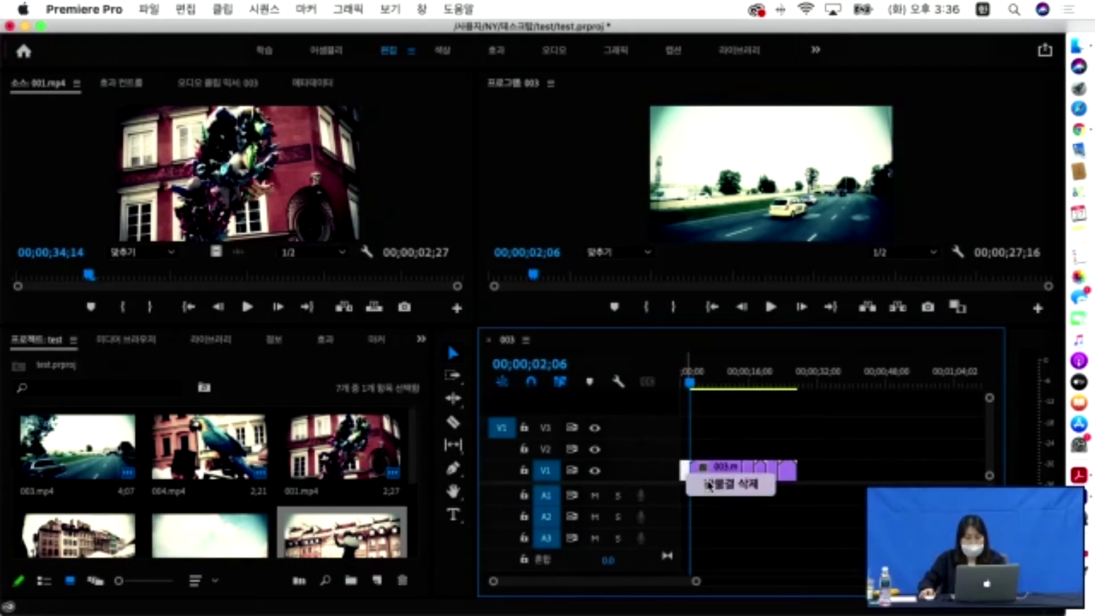
left_click(736, 479)
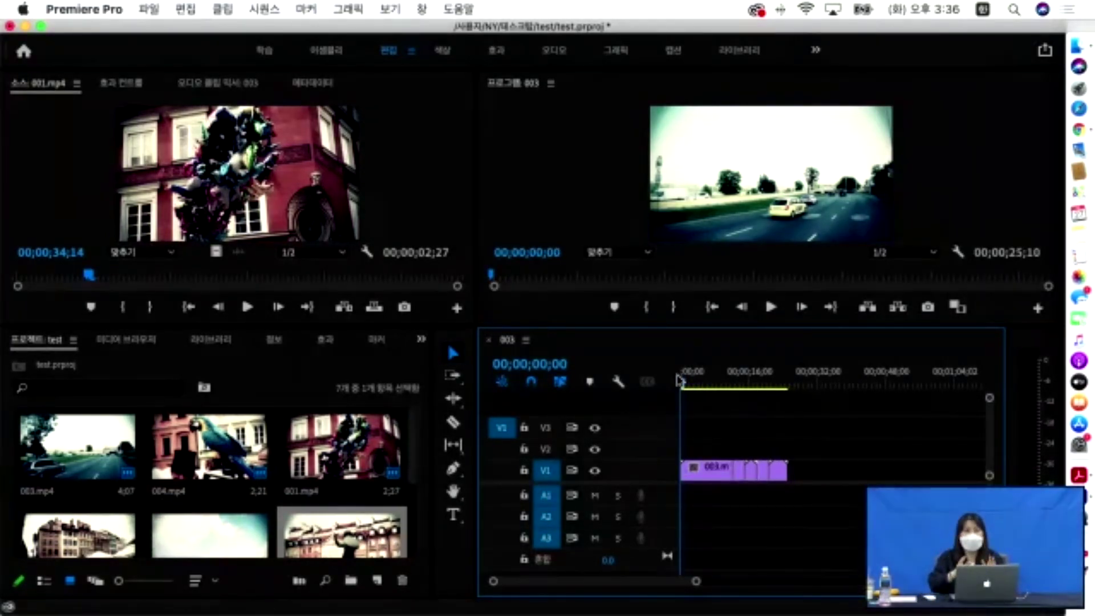
Split the first 003.mp4 clip on V1 with the Razor tool at 00;00;03;06 and at 00;00;05;06.
left_click(786, 470)
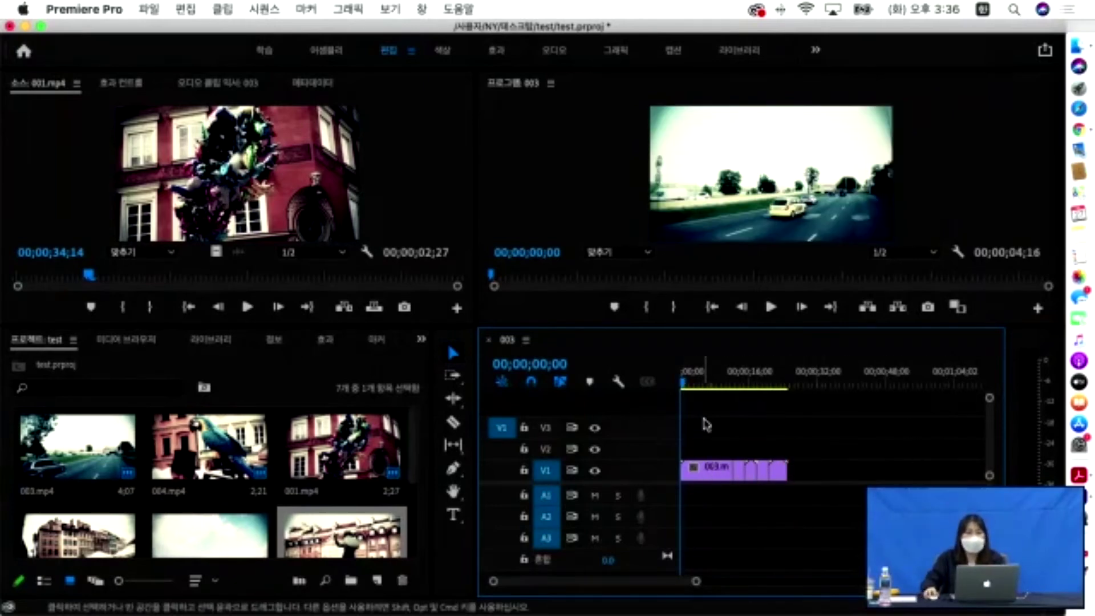
mouse_move(687, 380)
left_mouse_down()
mouse_move(702, 388)
mouse_move(678, 390)
mouse_move(699, 391)
left_mouse_up()
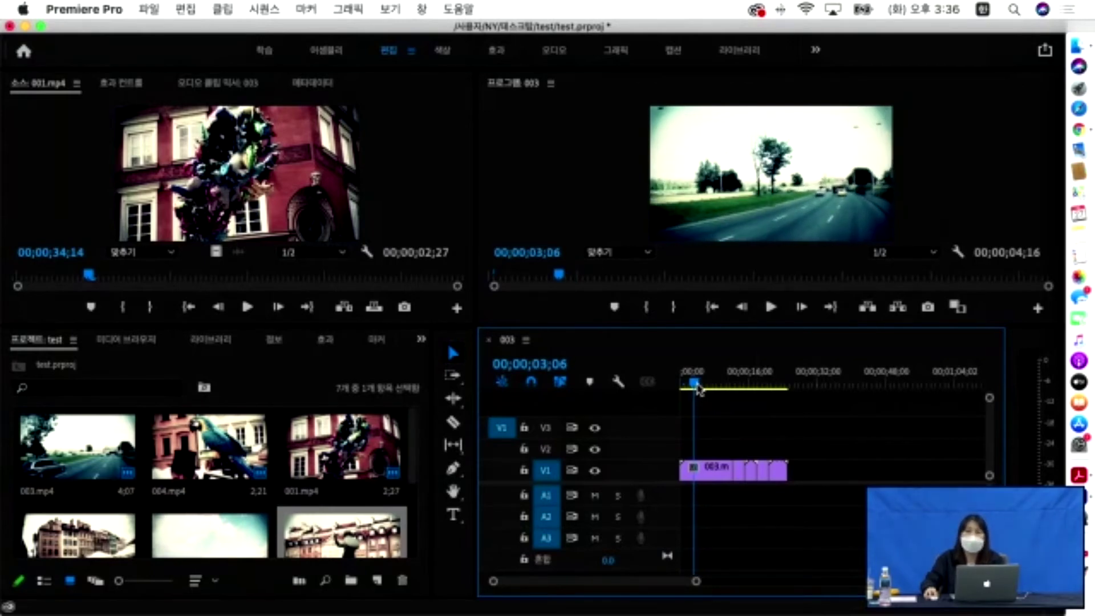
left_click(716, 477)
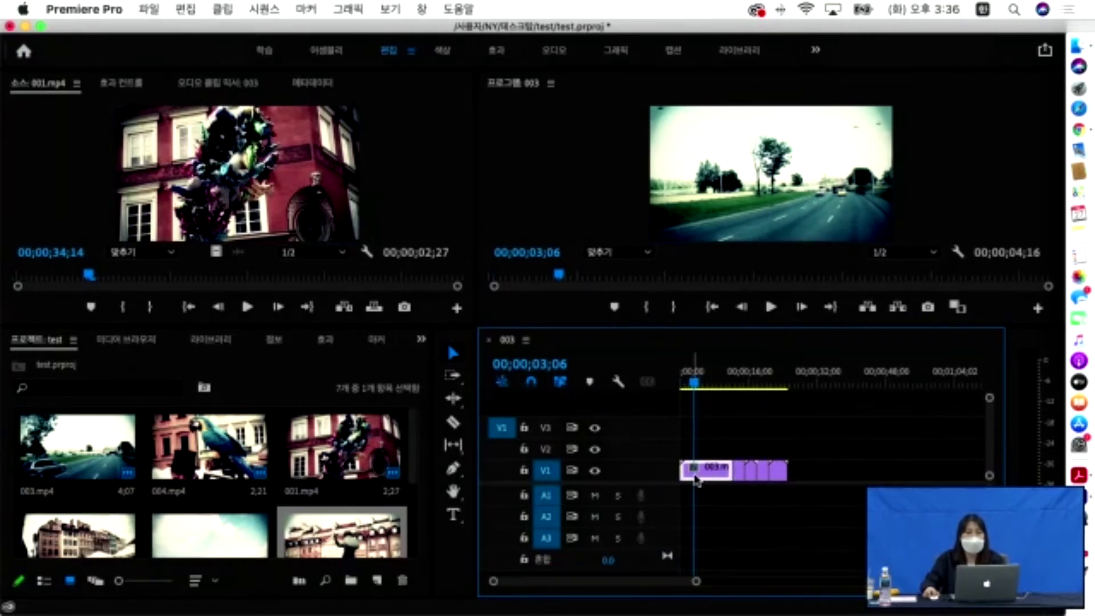
left_click(453, 423)
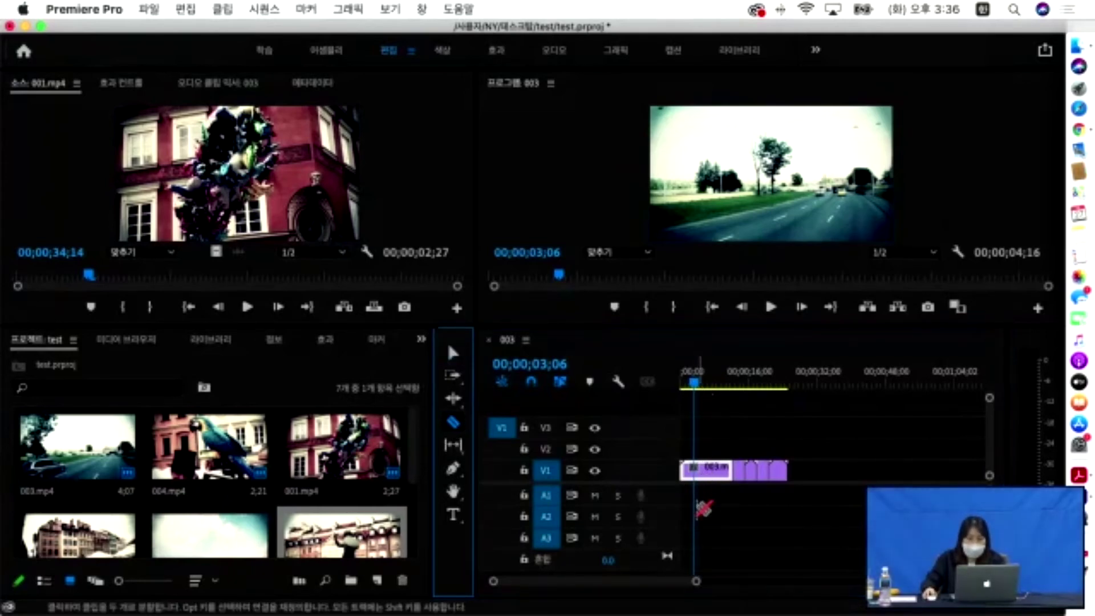
left_click(694, 469)
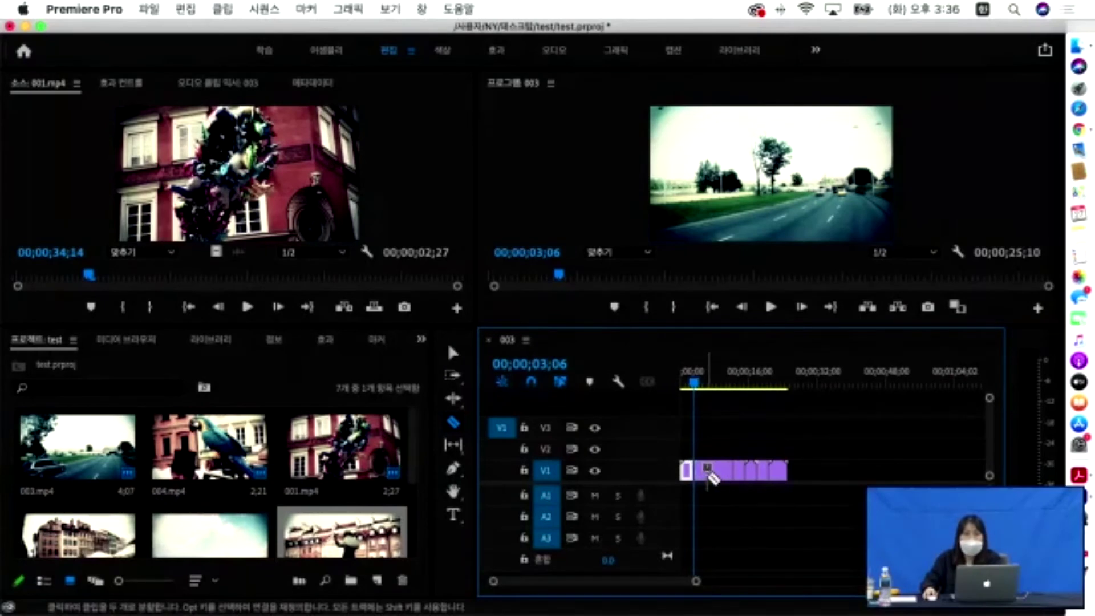
left_click(703, 382)
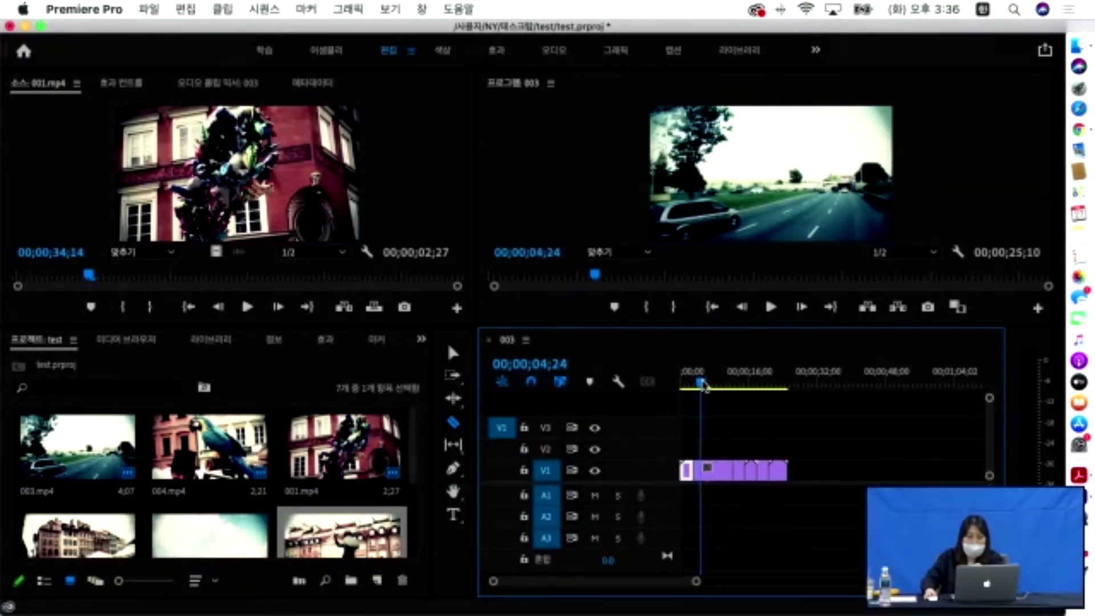
left_click_drag(703, 384, 706, 387)
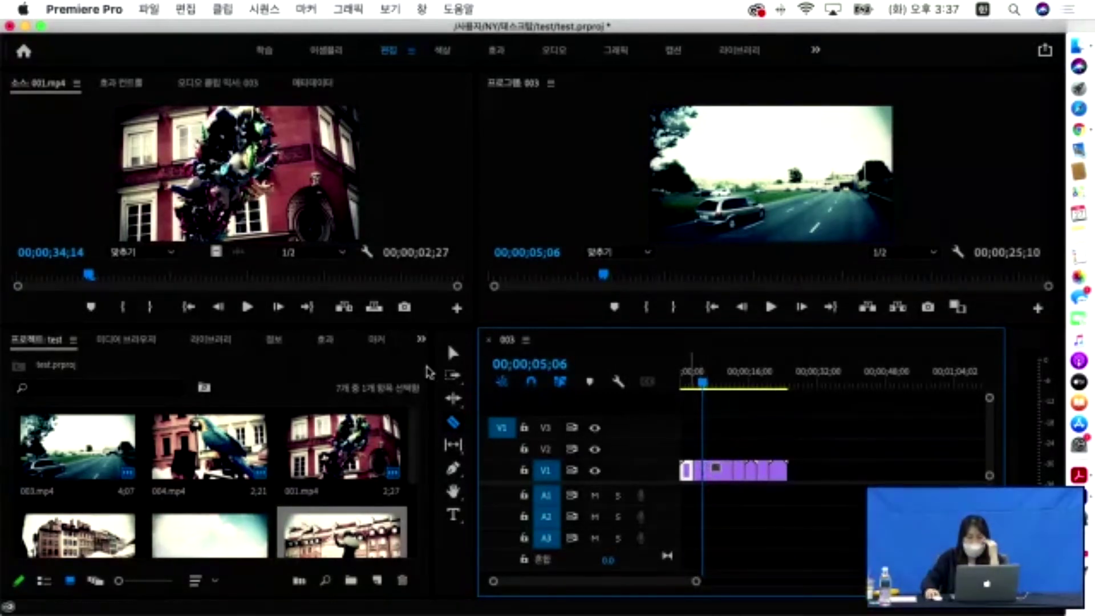
Delete the short piece between the two cuts on V1, leaving its gap in place.
left_click(452, 353)
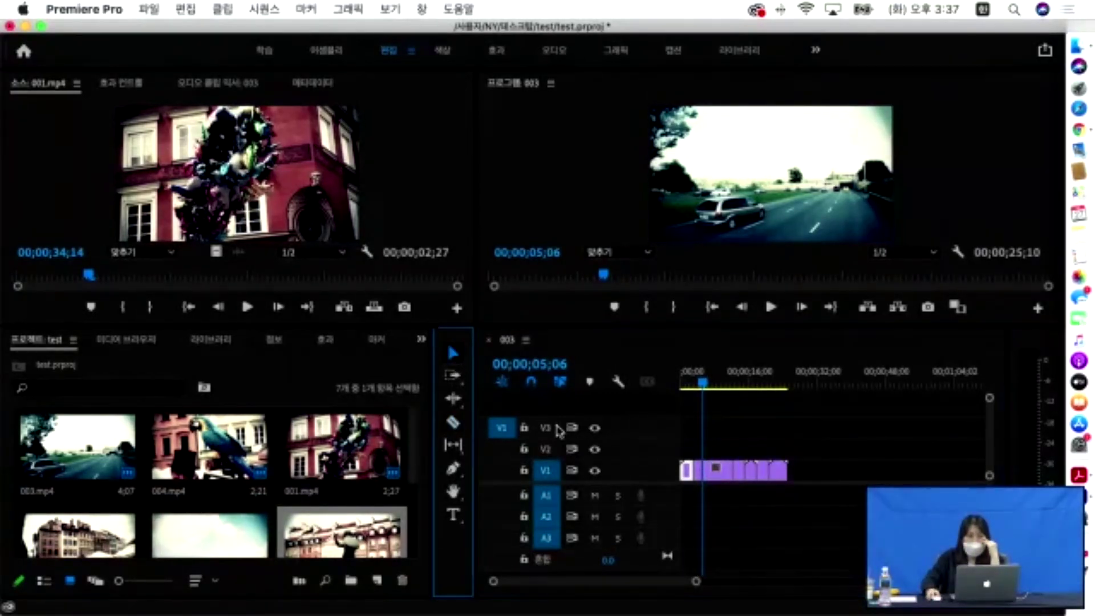
left_click(699, 471)
key("Delete")
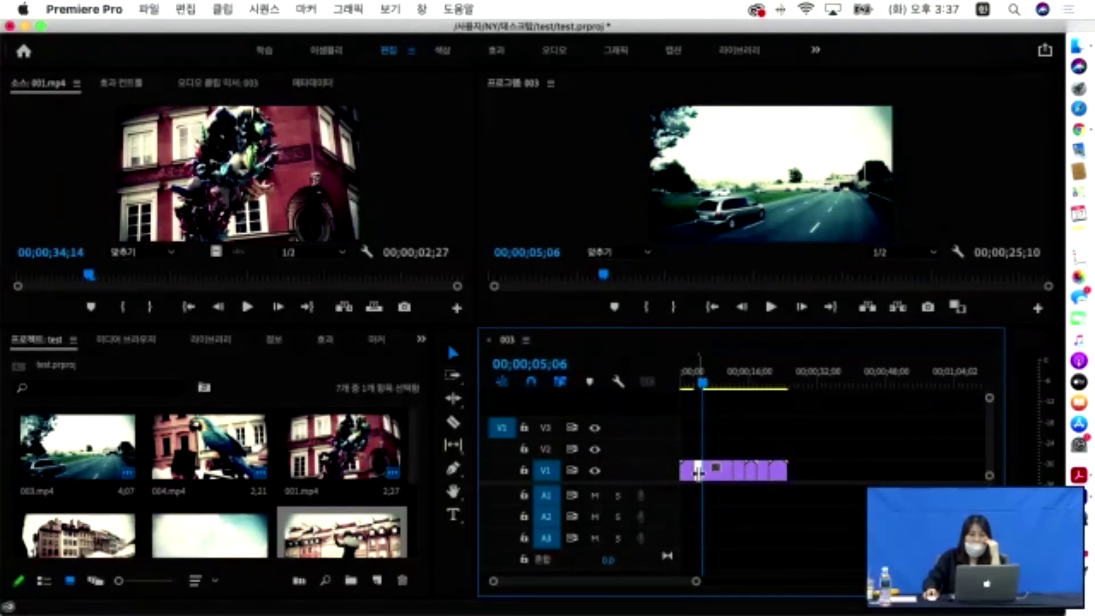
key("Delete")
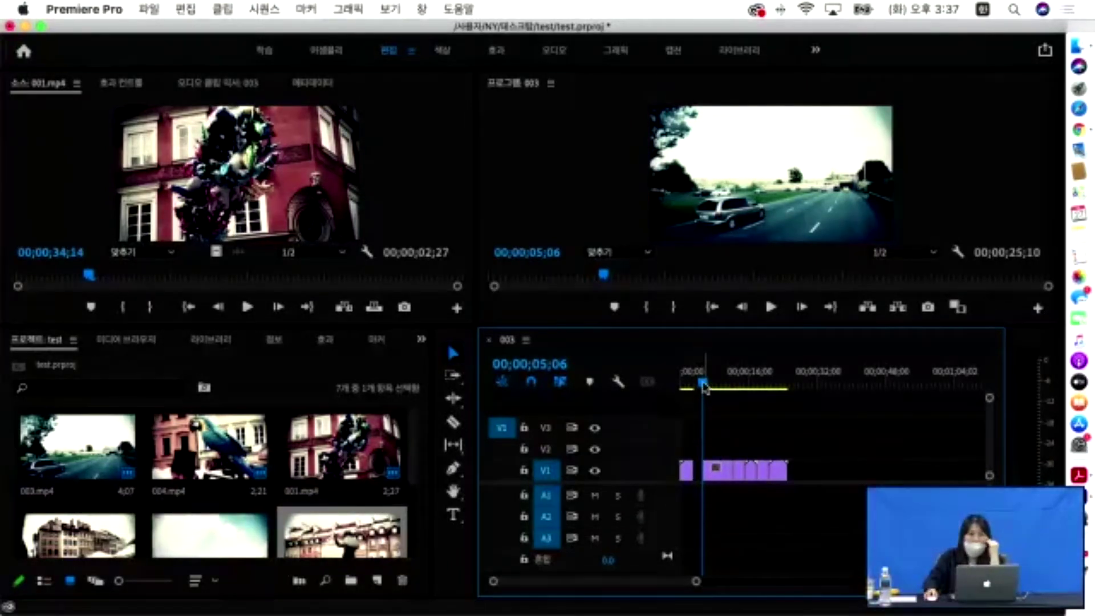
Play the sequence across the gap on V1 and close the gap with Ripple Delete.
left_click_drag(705, 388, 688, 388)
key("space")
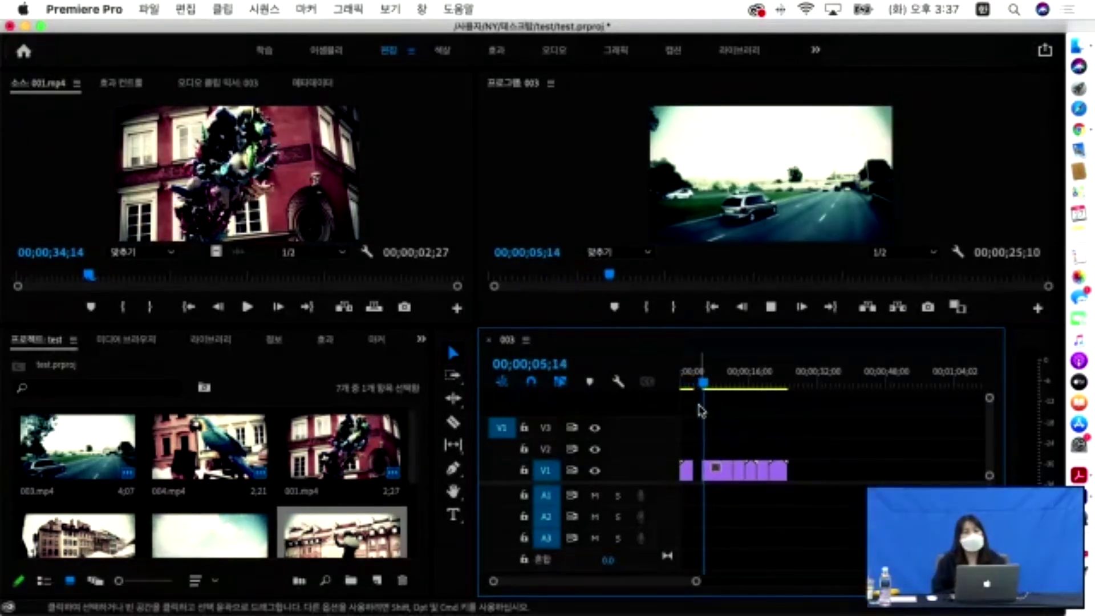
key("space")
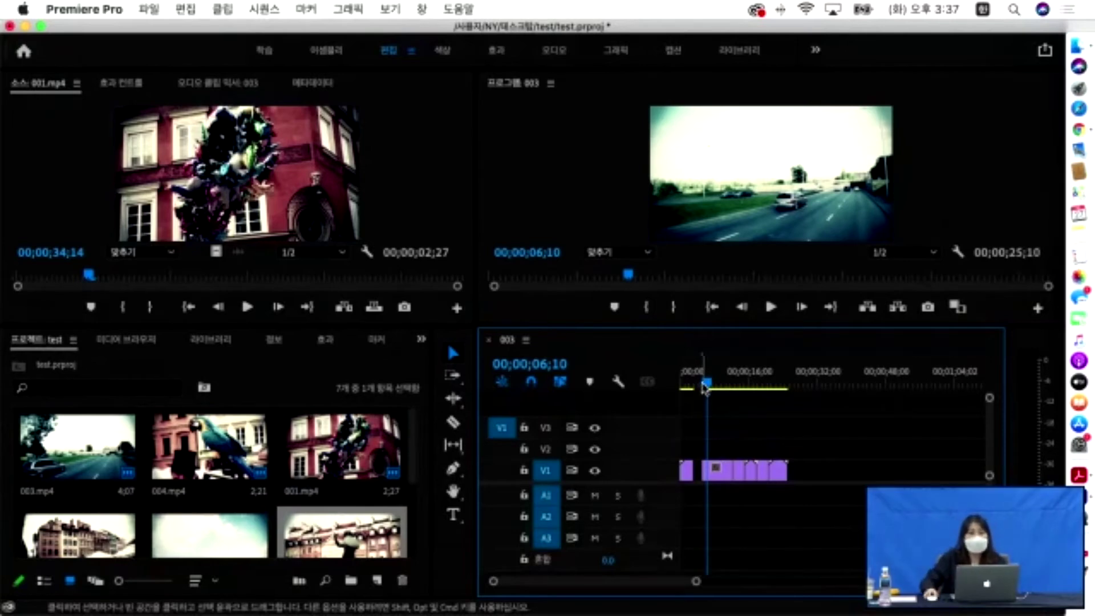
left_click_drag(699, 388, 686, 388)
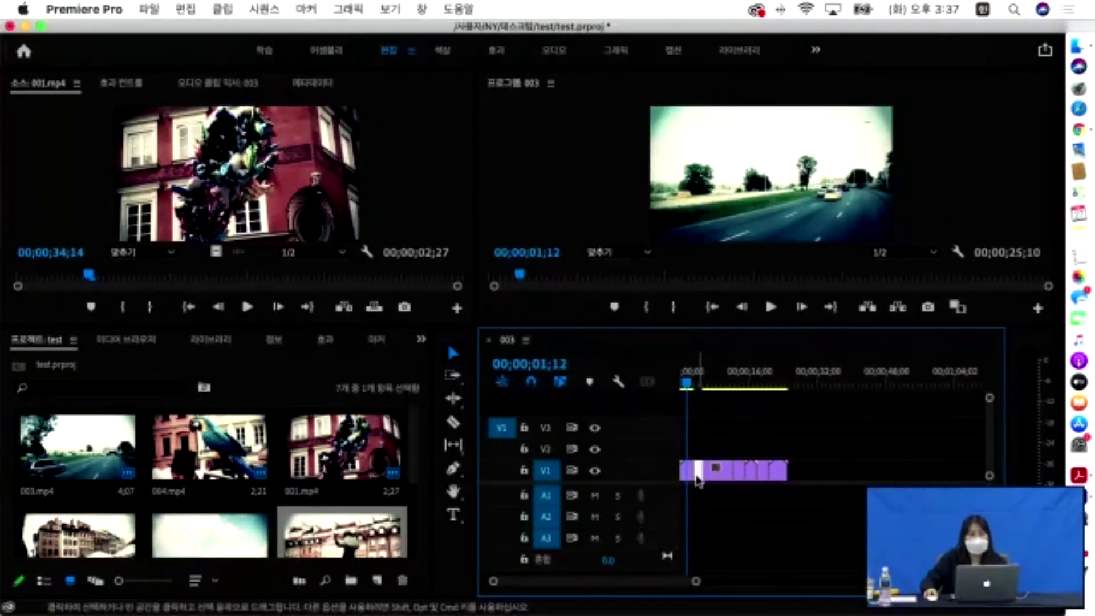
right_click(697, 480)
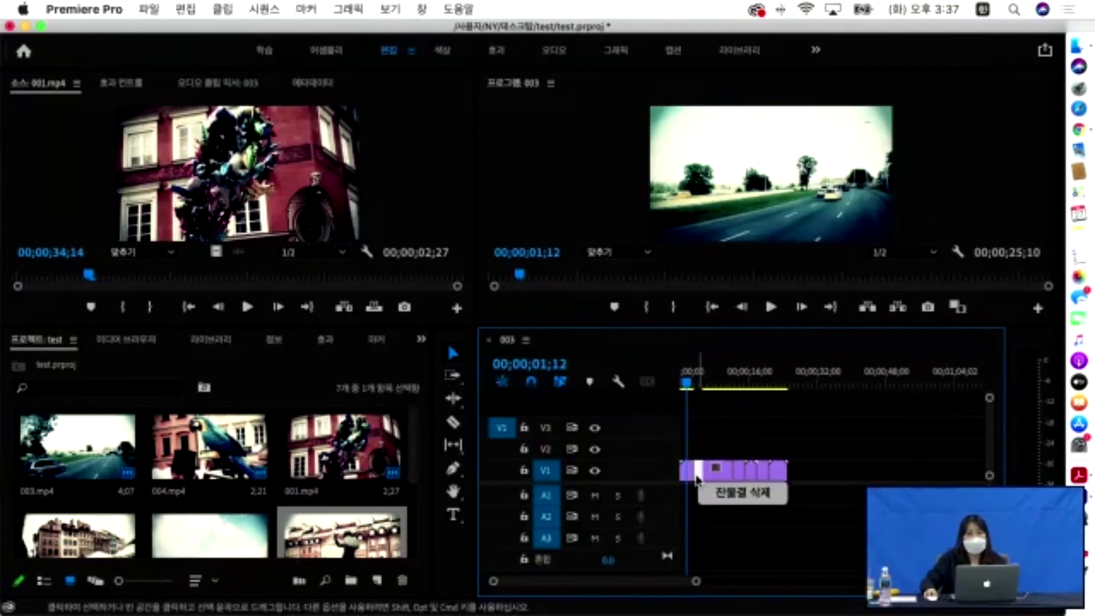
left_click(724, 493)
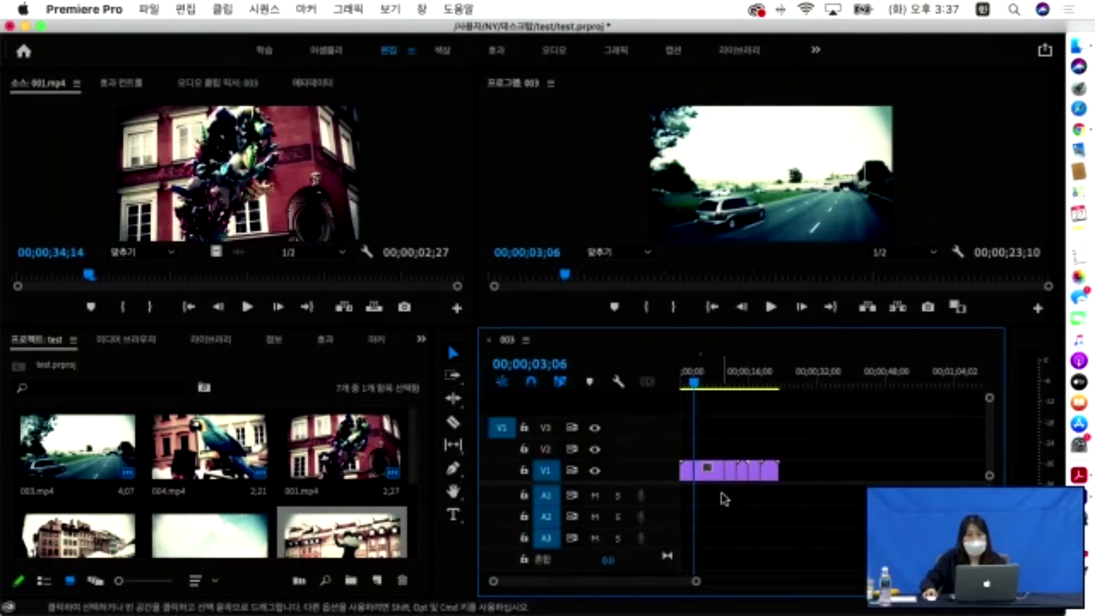
Split the second V1 clip at 00;00;05;00 and at 00;00;07;06.
left_click(683, 385)
left_click_drag(683, 385, 707, 381)
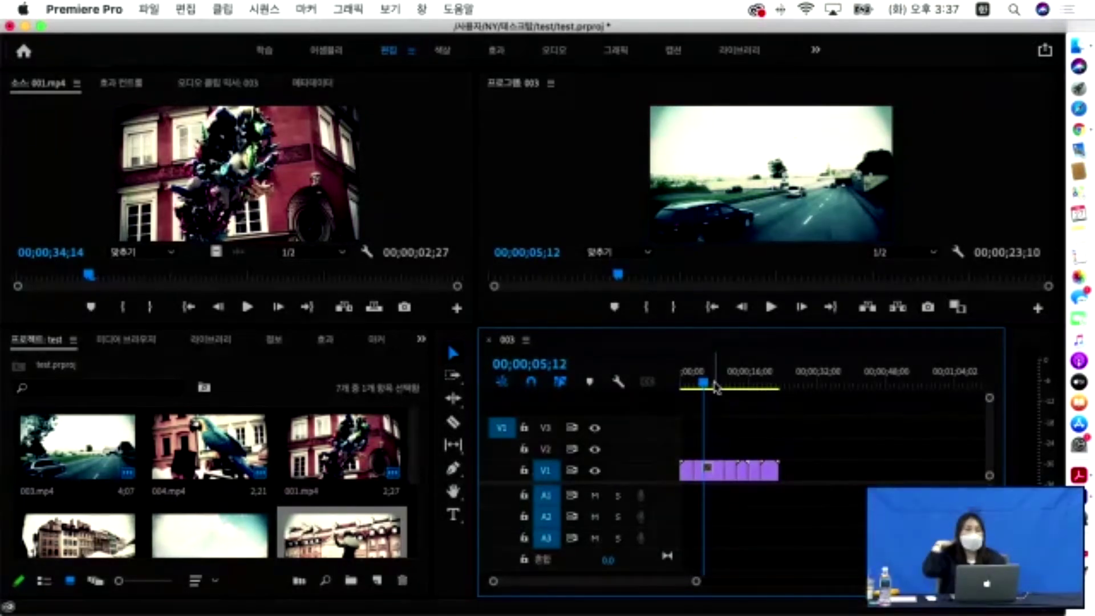
left_click_drag(706, 390, 702, 390)
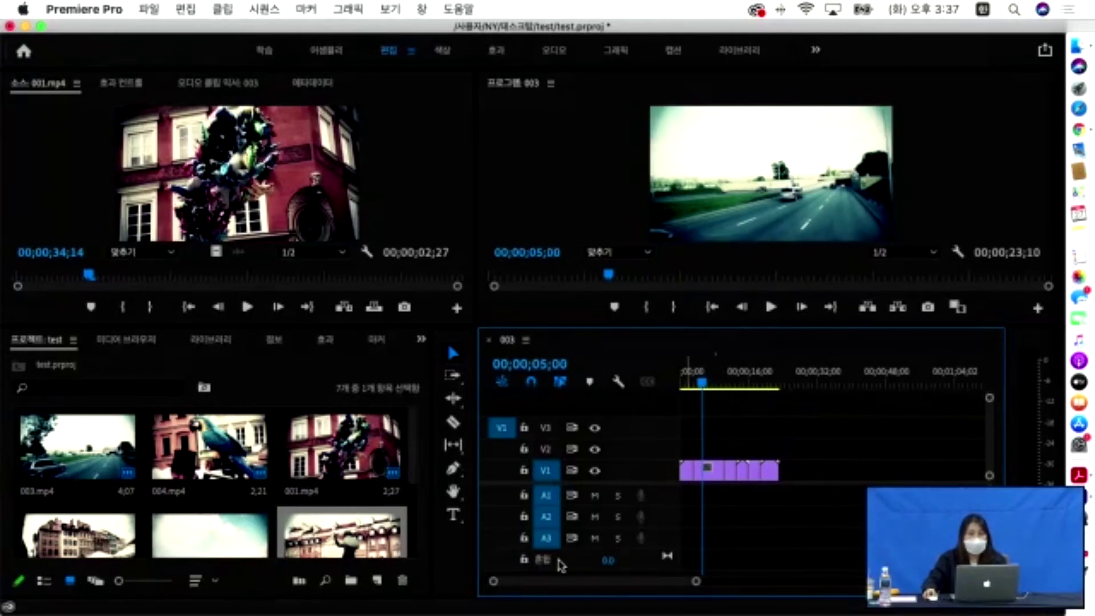
left_click(710, 477)
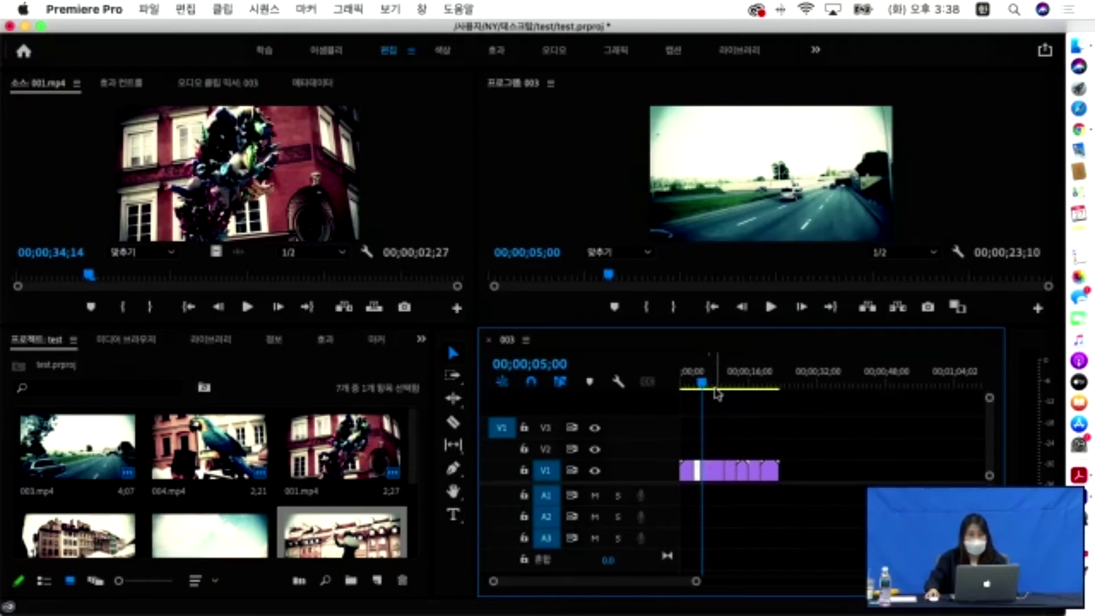
left_click_drag(705, 391, 713, 392)
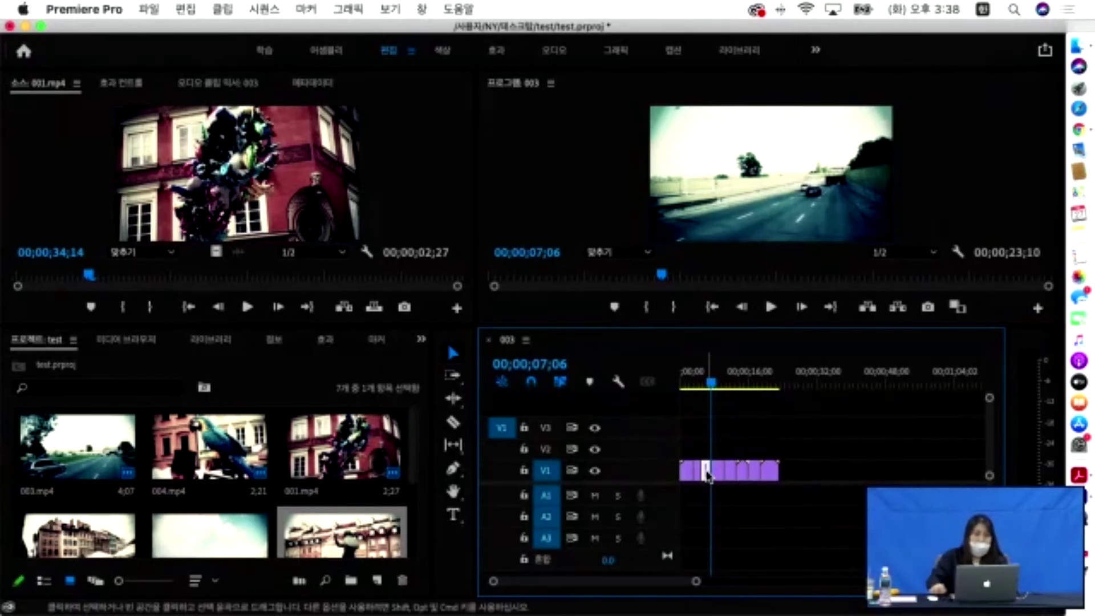
Ripple-delete the V1 piece running from 00;00;03;06 to 00;00;04;29 and play back the join.
key("shift+Delete")
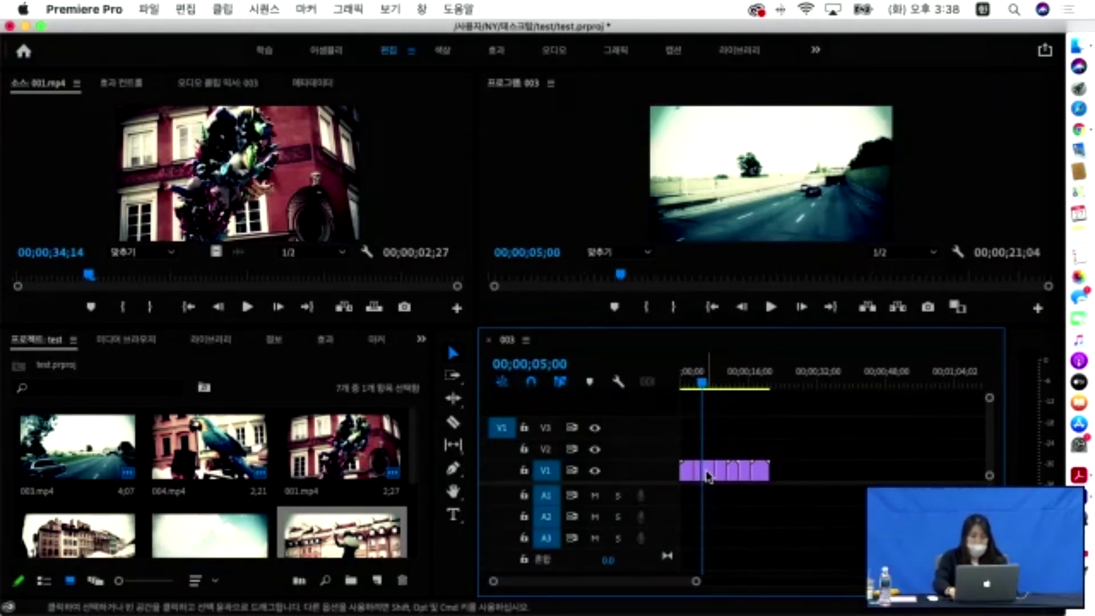
key("super+z")
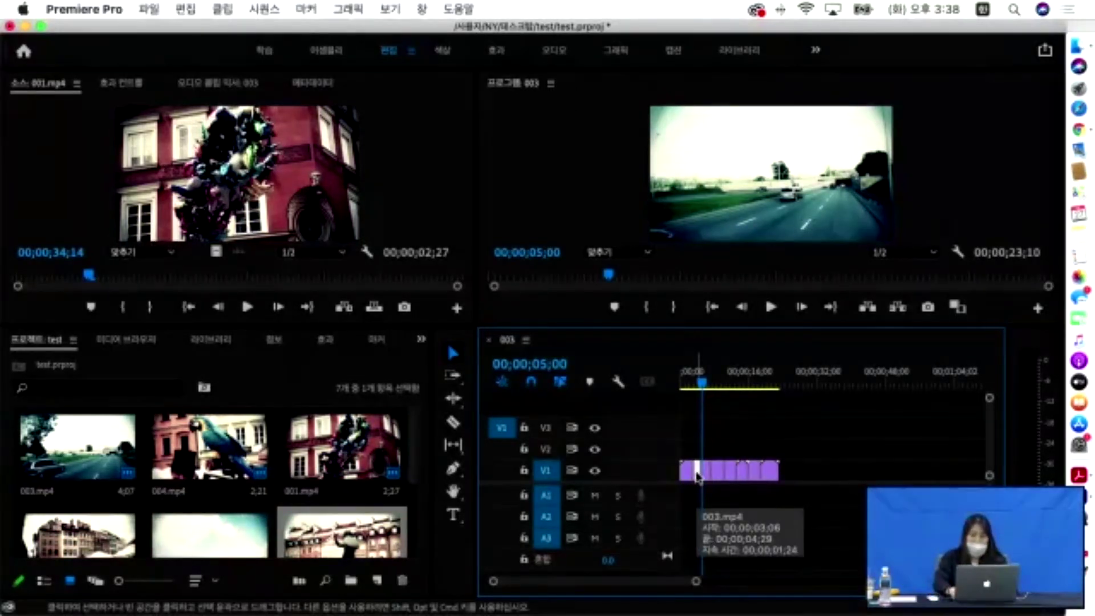
key("shift+Delete")
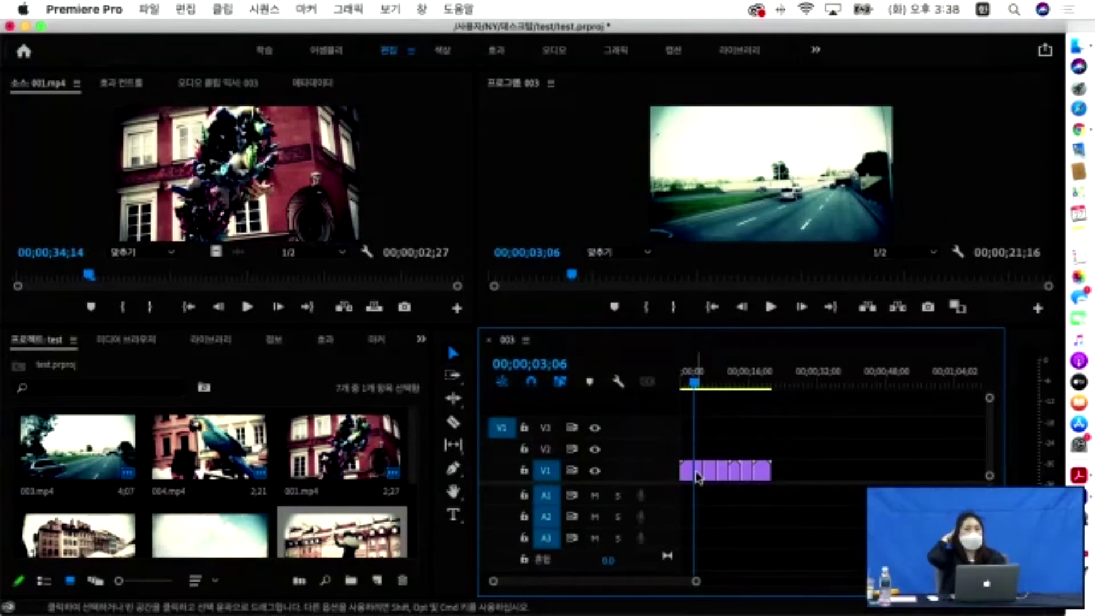
key("space")
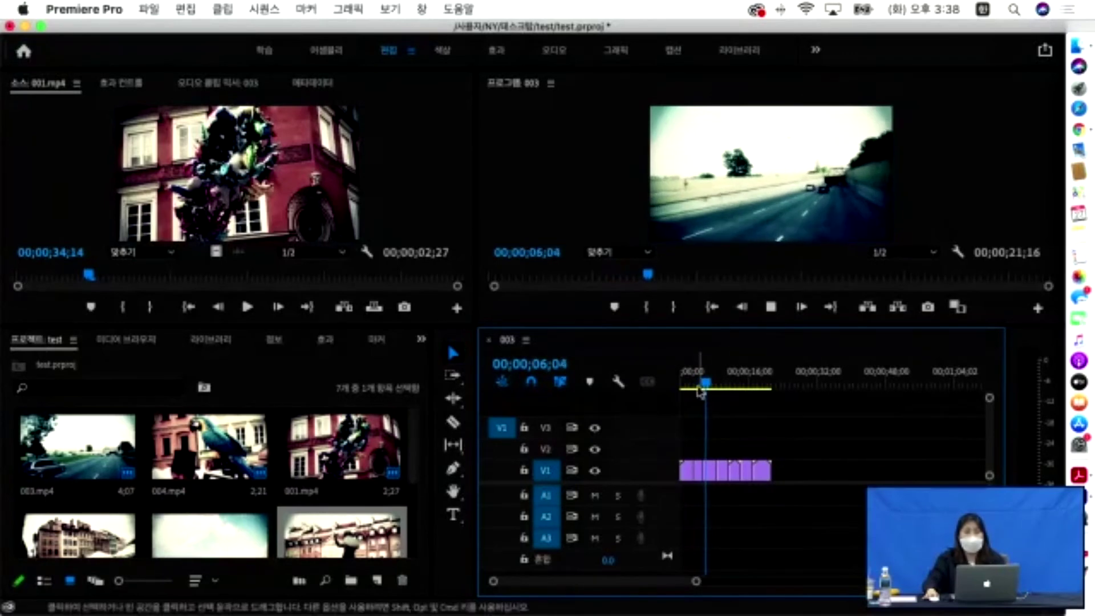
key("space")
mouse_move(707, 387)
left_mouse_down()
mouse_move(760, 386)
mouse_move(703, 388)
left_mouse_up()
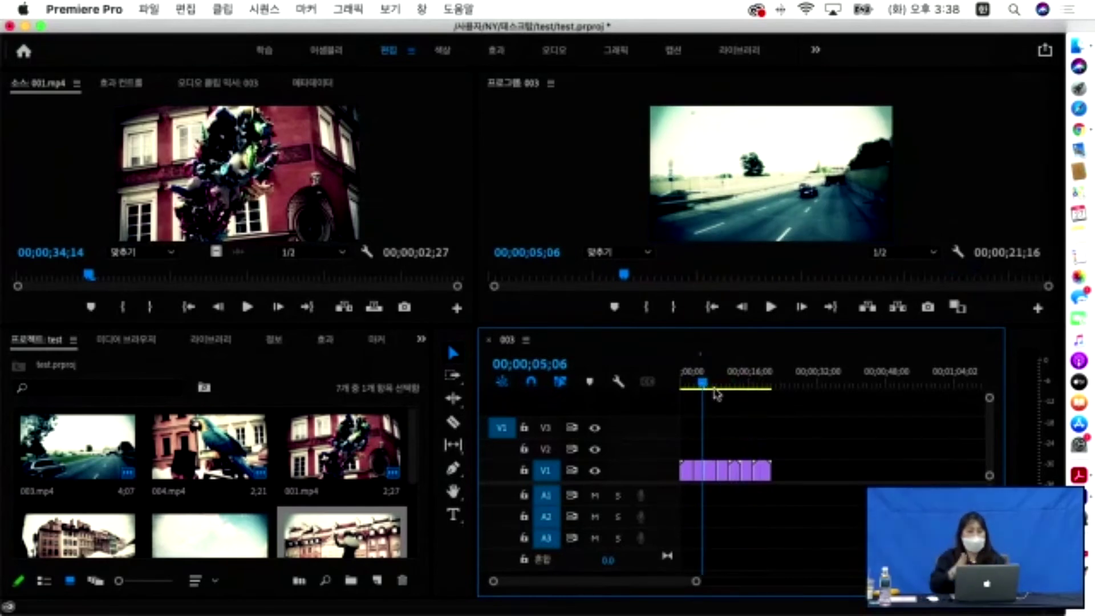
Import TV.png from the 02. 기본편집 folder into the project.
scroll(595, 491, "down", 1)
scroll(329, 498, "down", 3)
scroll(327, 513, "up", 2)
scroll(328, 513, "down", 2)
double_click(326, 513)
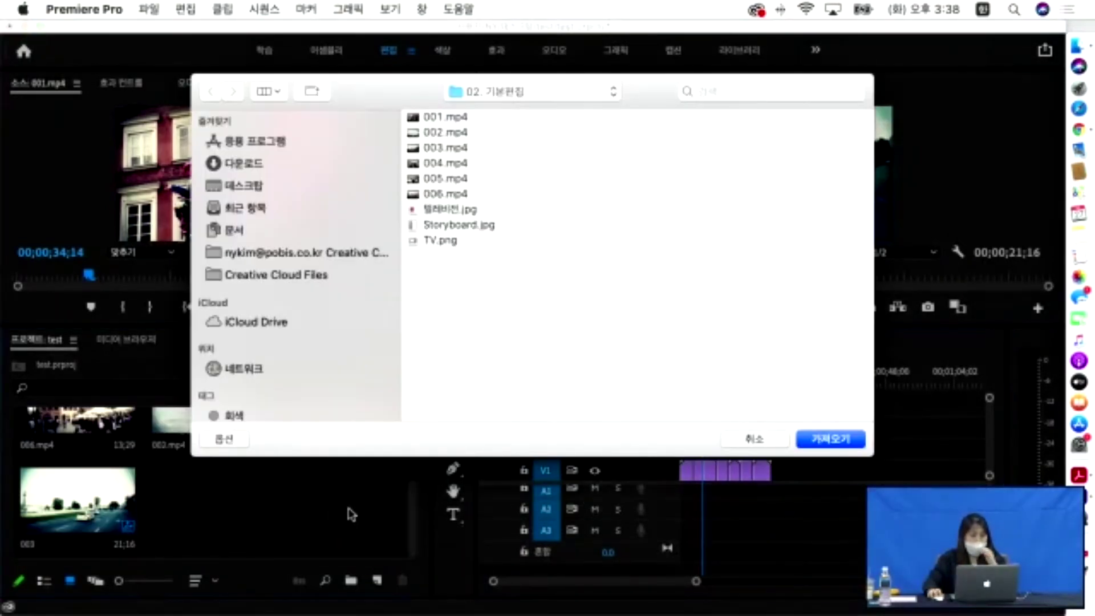
left_click(435, 242)
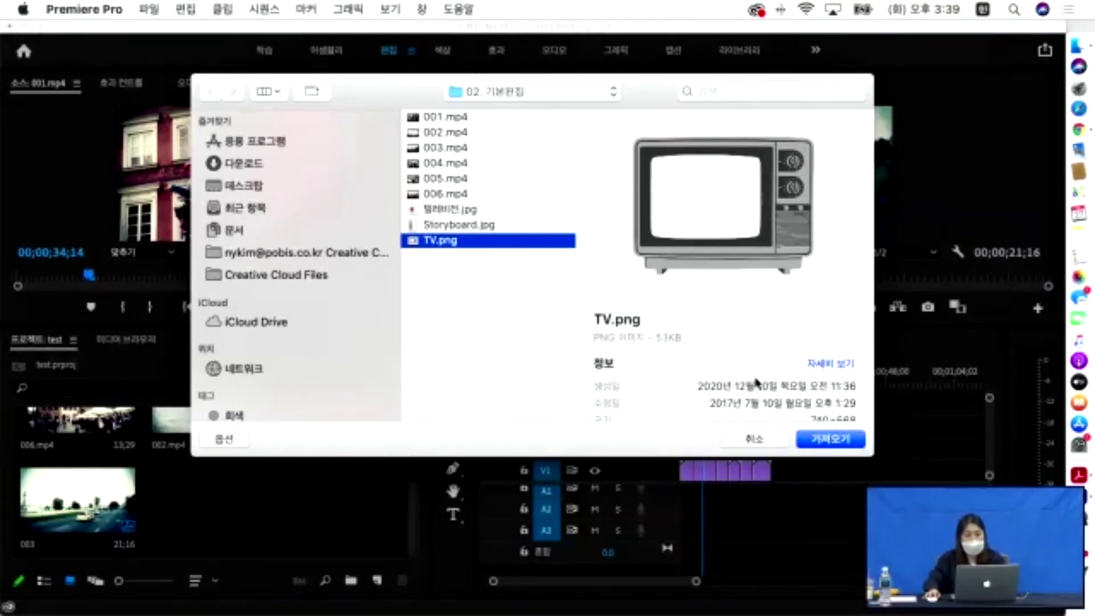
left_click(830, 439)
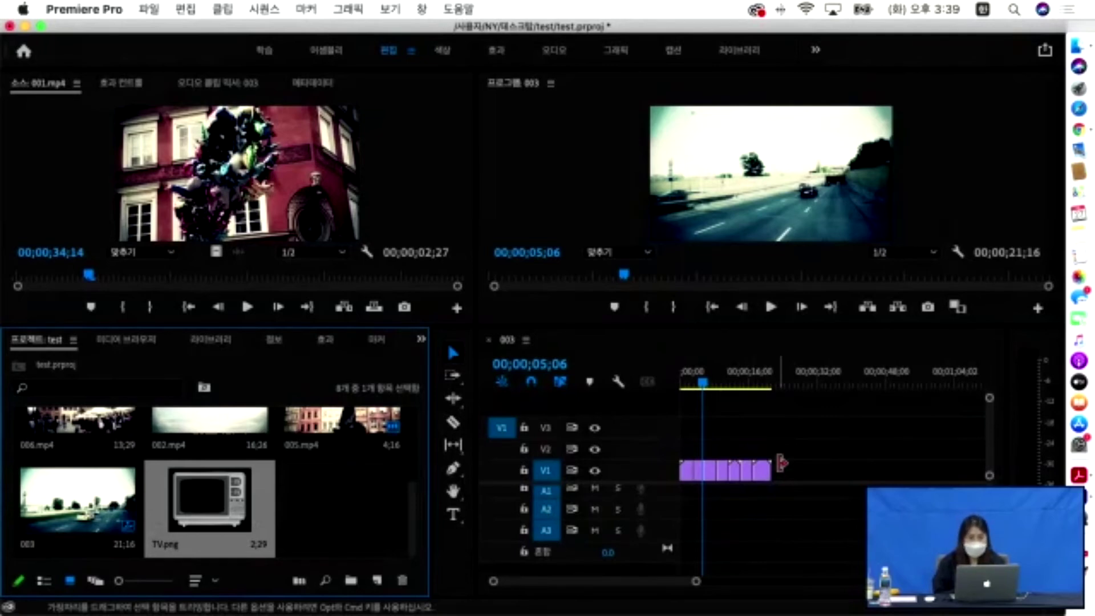
scroll(325, 534, "up", 3)
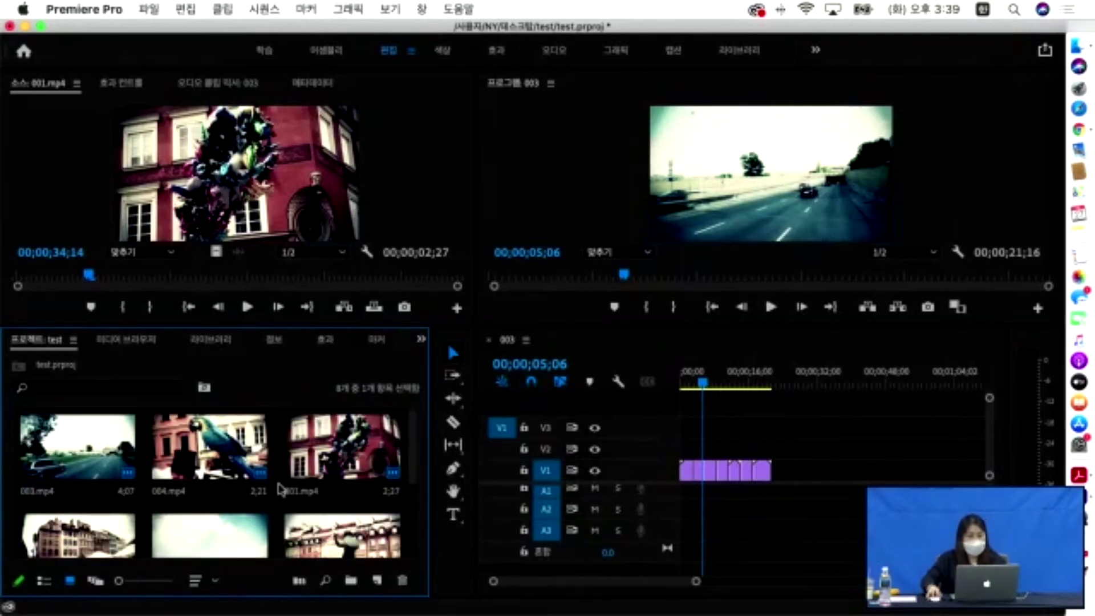
scroll(245, 516, "down", 3)
right_click(241, 506)
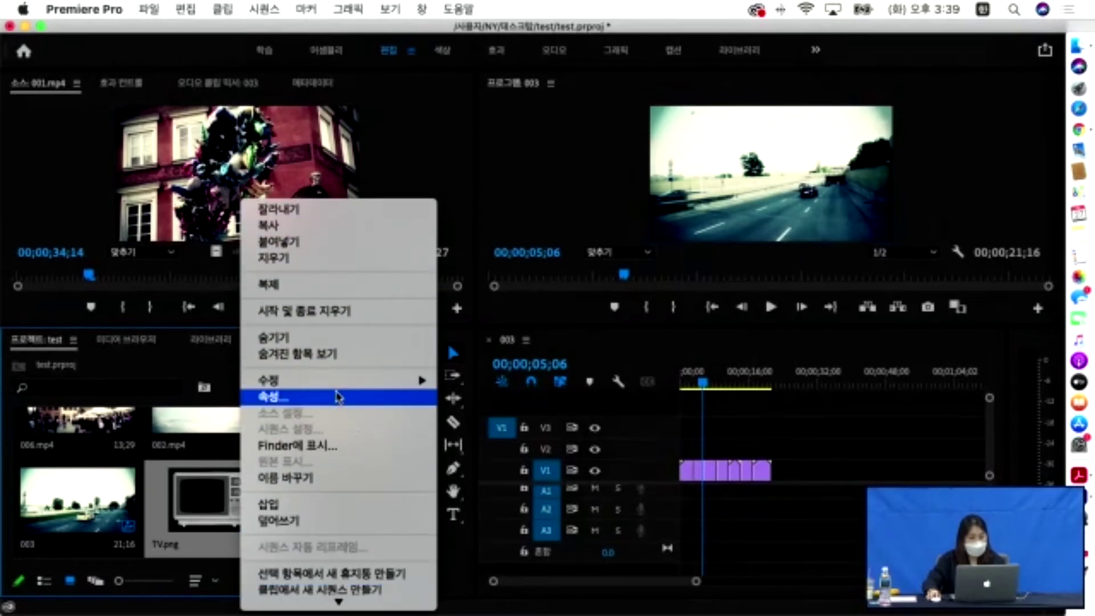
left_click(469, 587)
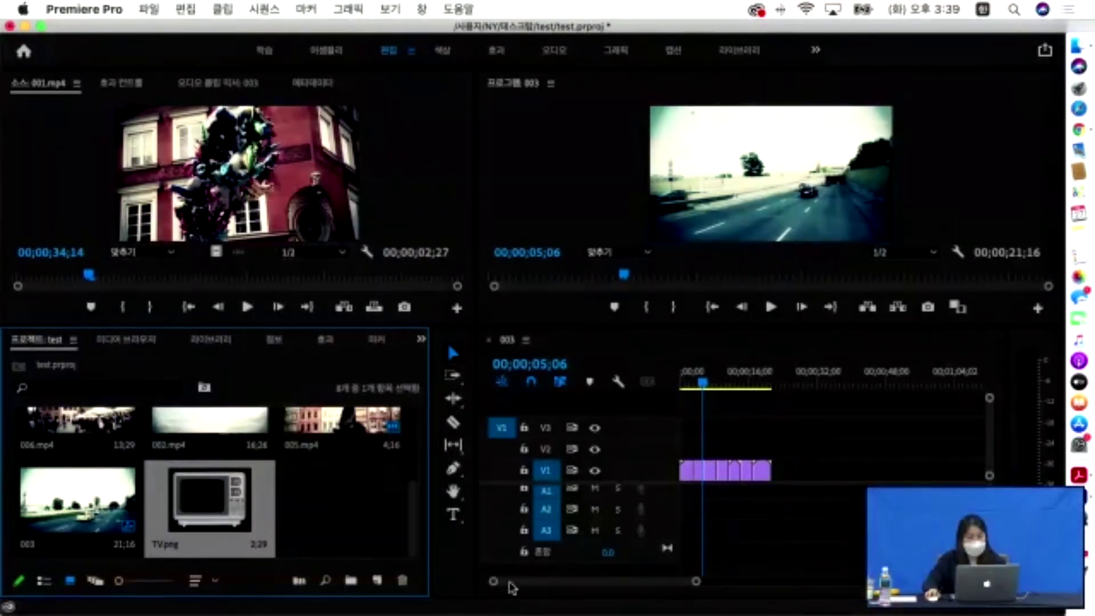
Place TV.png on track V2 at the start of the sequence and play back the overlay.
left_click_drag(252, 495, 692, 448)
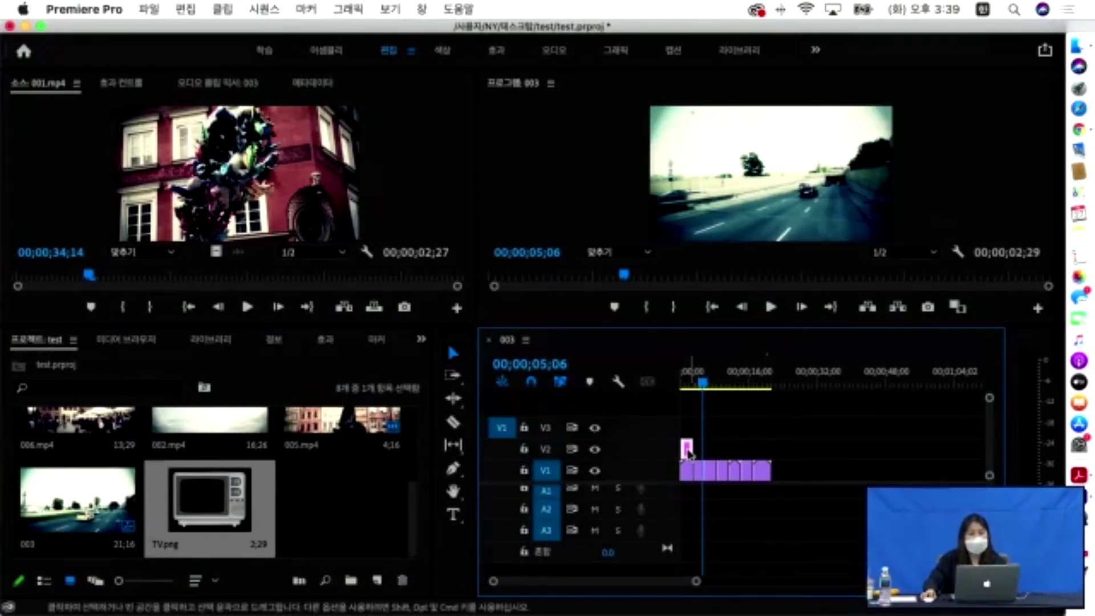
left_click_drag(701, 373, 675, 381)
key("space")
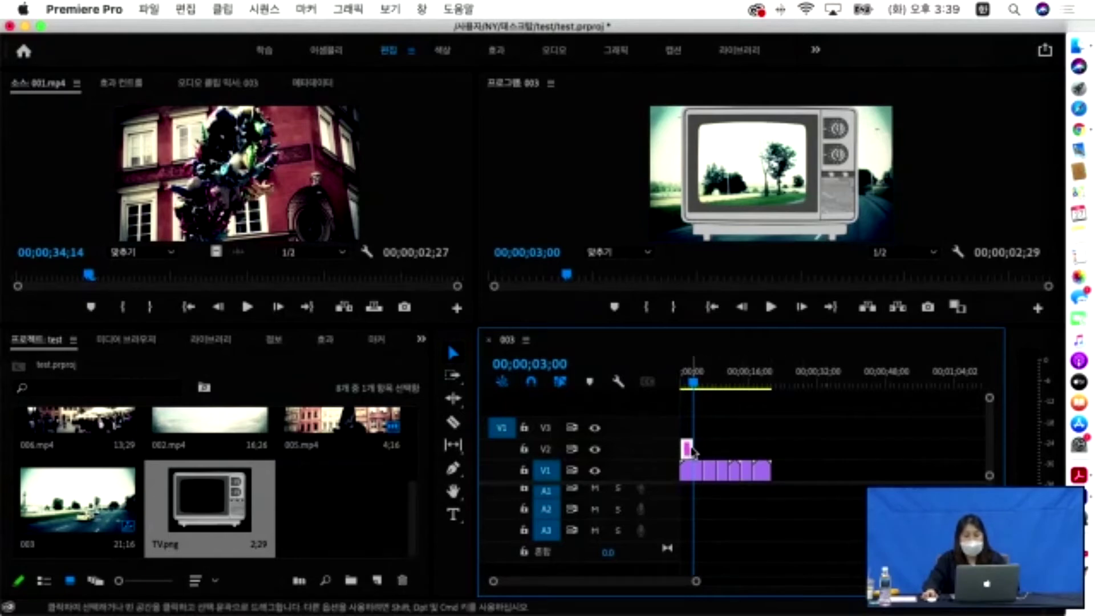
Extend the TV.png clip on V2 to the end of the V1 clips and return the playhead to 00;00;00;00.
left_click_drag(692, 452, 764, 449)
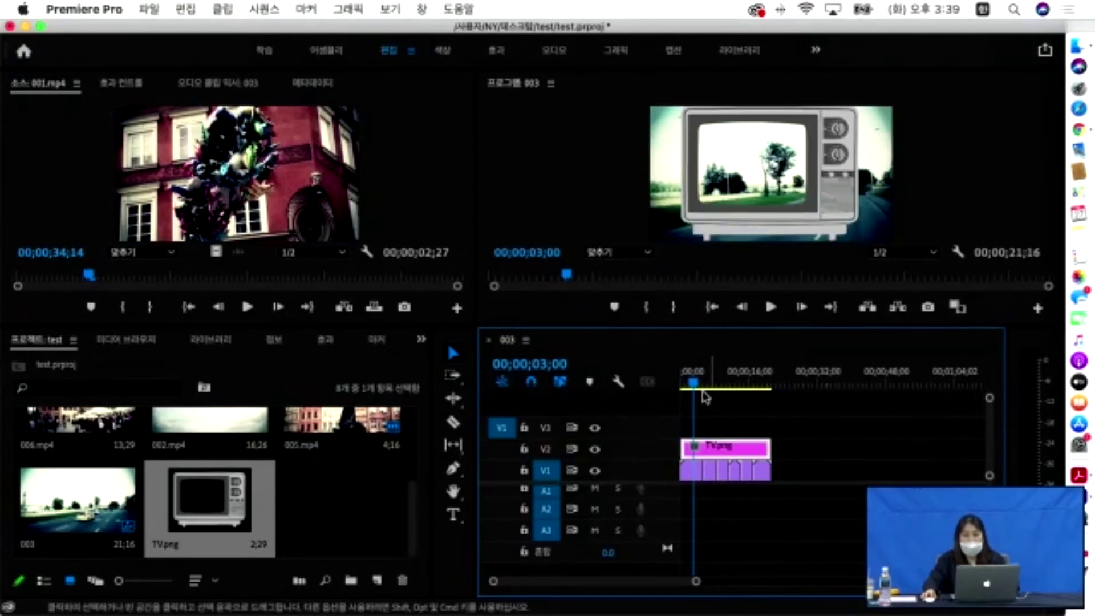
left_click_drag(693, 383, 666, 381)
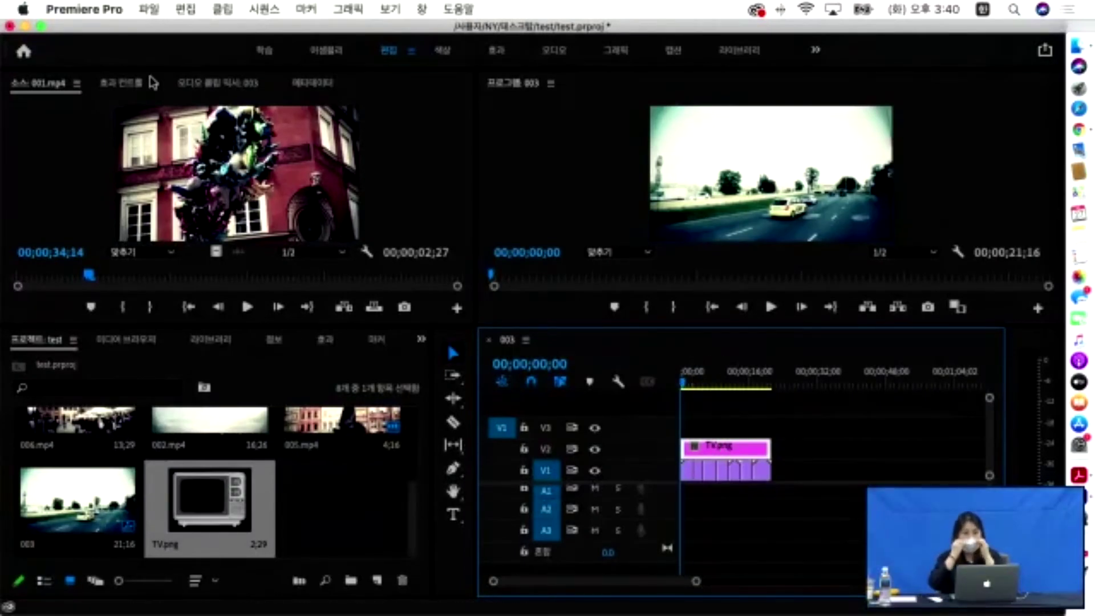
left_click(153, 82)
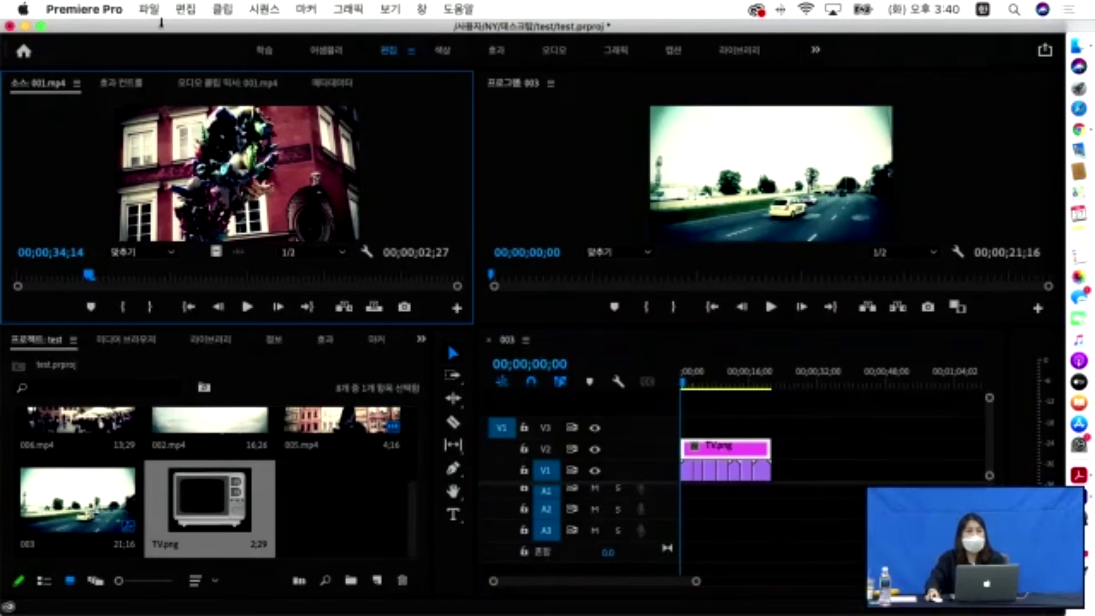
Set the still image default duration to 10 seconds in the timeline preferences.
left_click(149, 9)
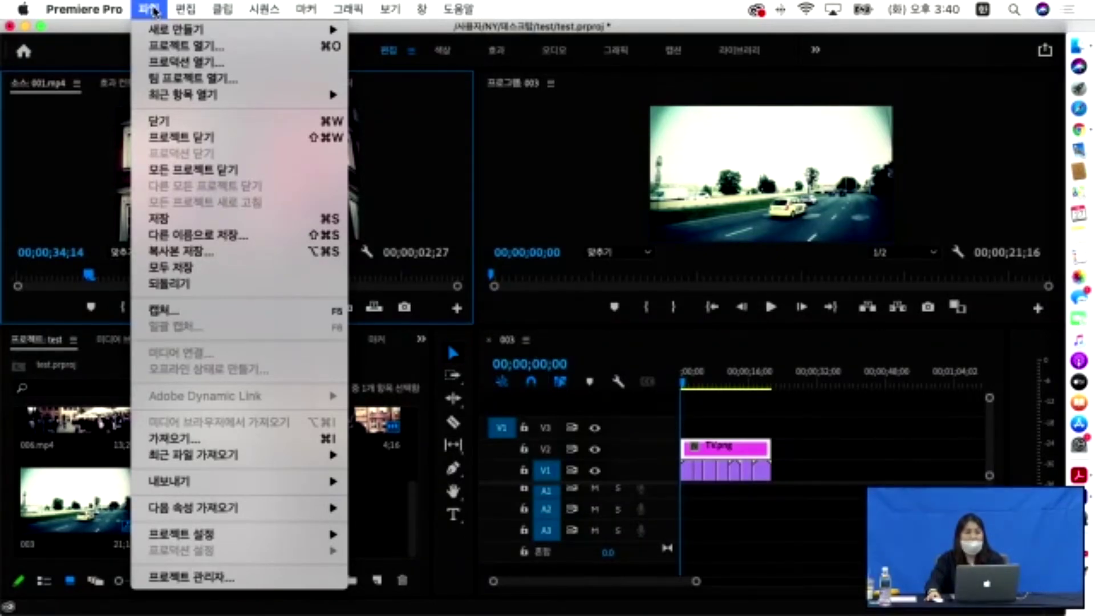
mouse_move(181, 11)
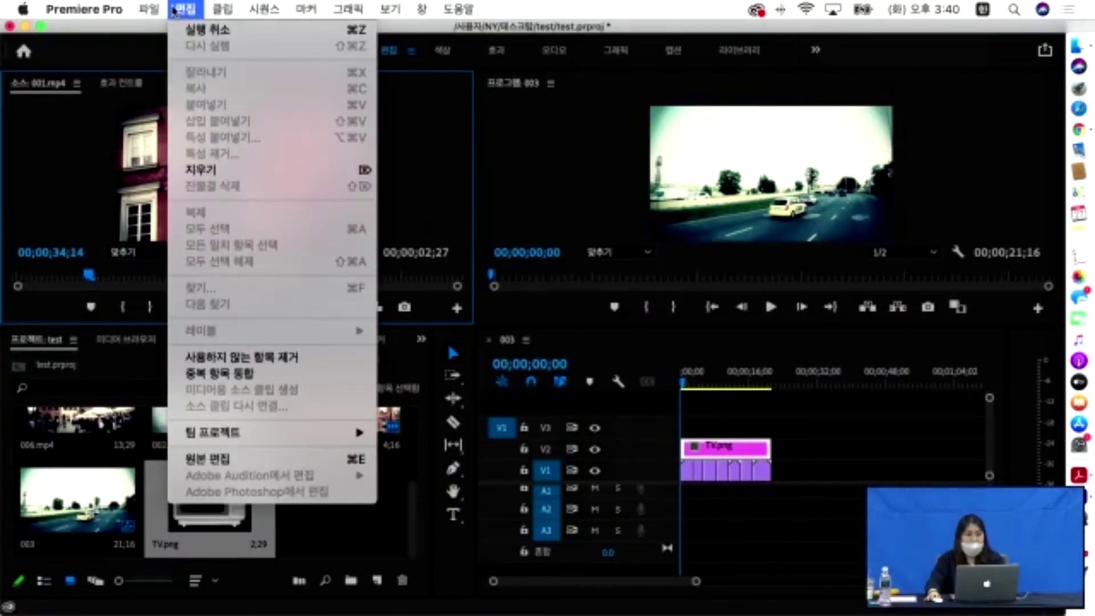
mouse_move(109, 10)
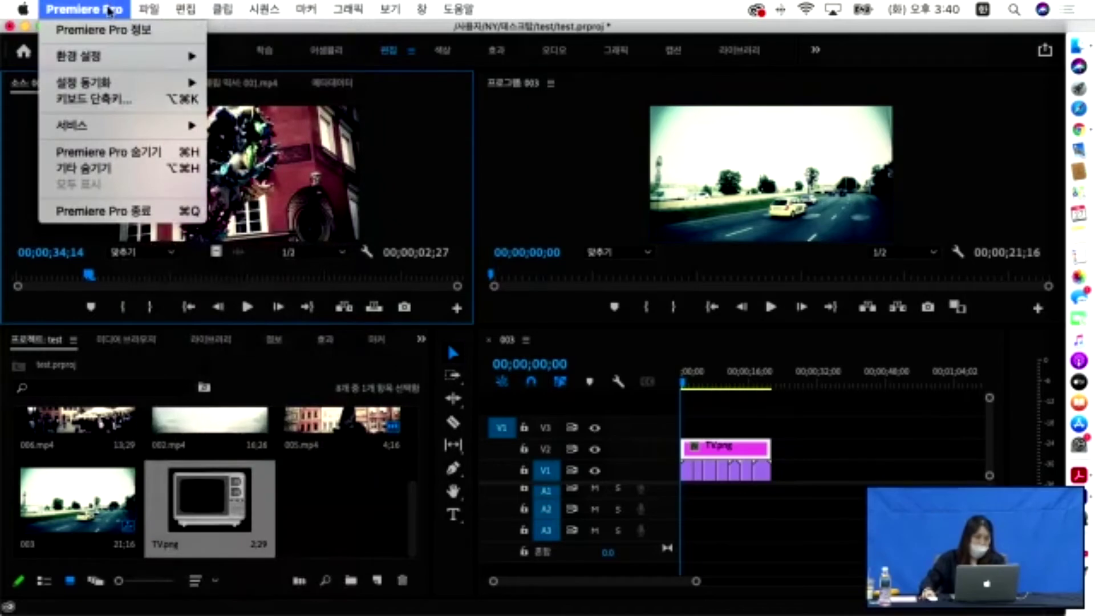
mouse_move(121, 58)
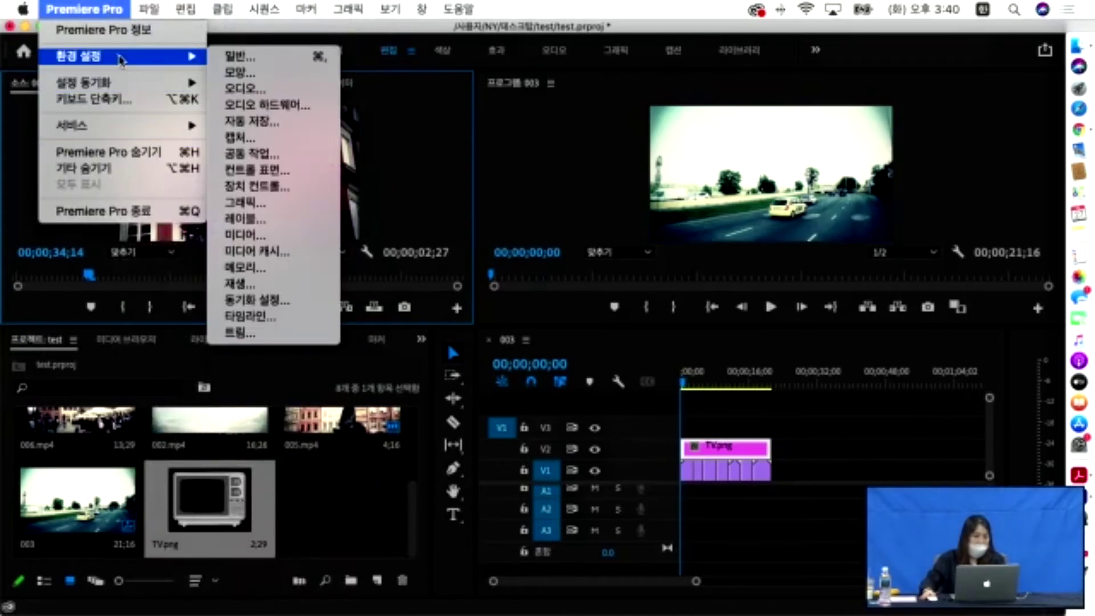
left_click(256, 56)
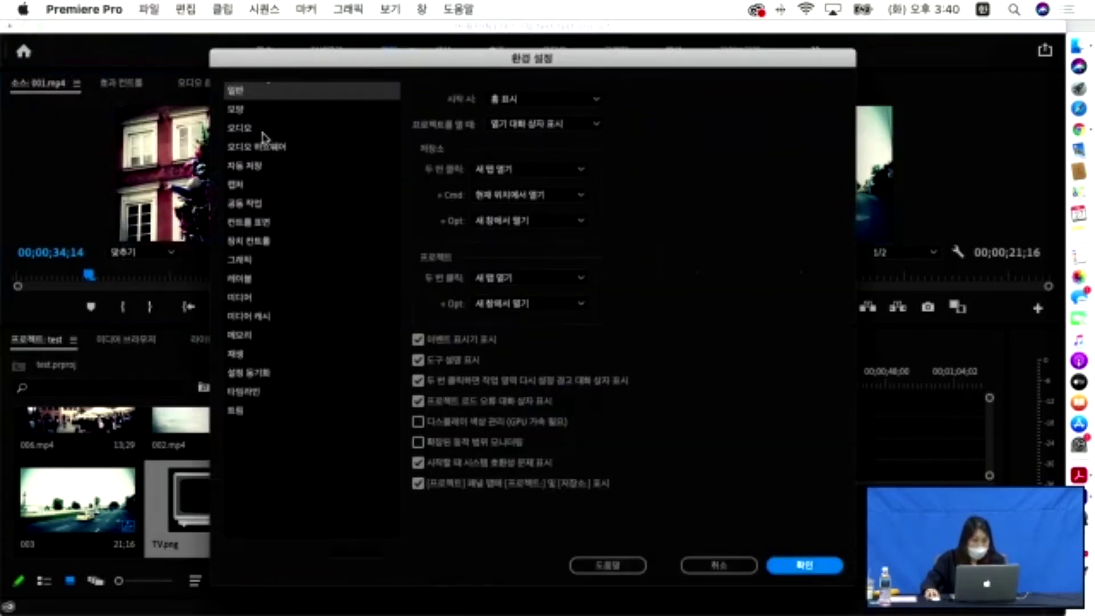
left_click(245, 114)
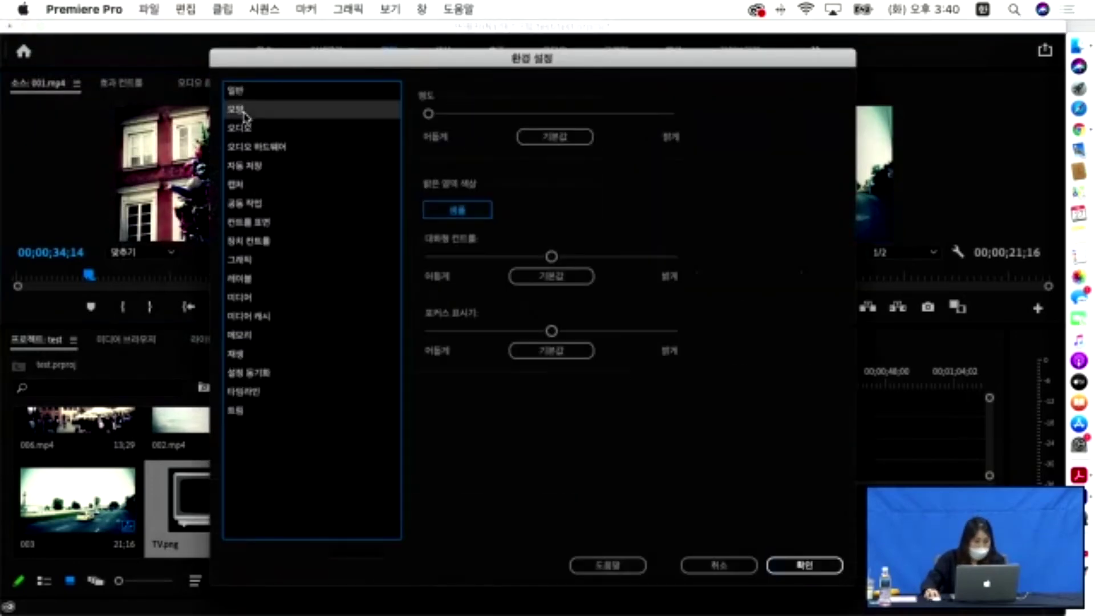
left_click(239, 95)
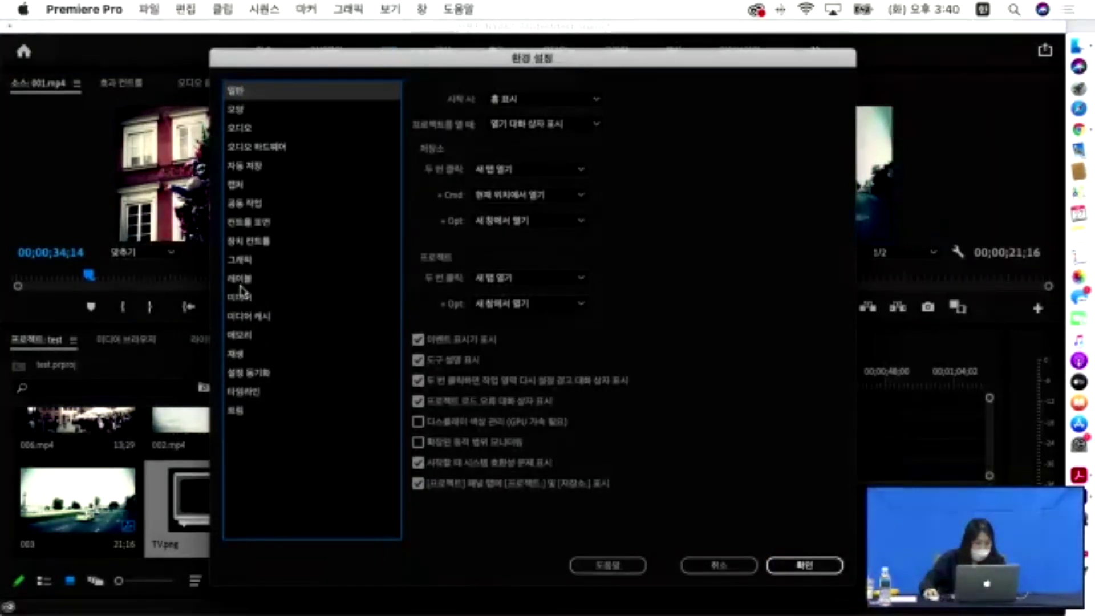
left_click(246, 393)
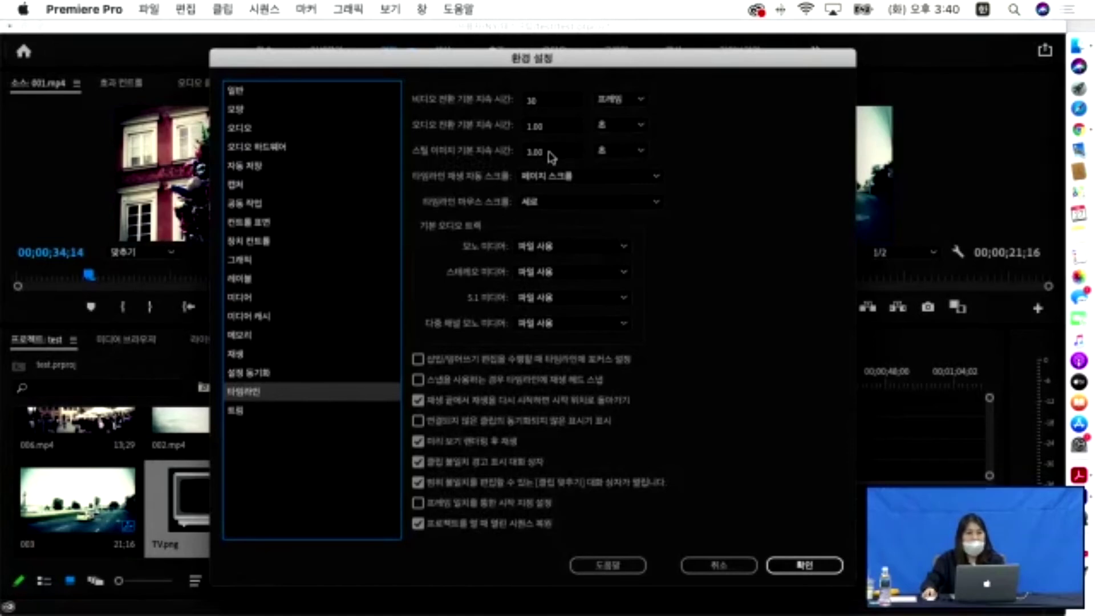
left_click(549, 153)
type("10")
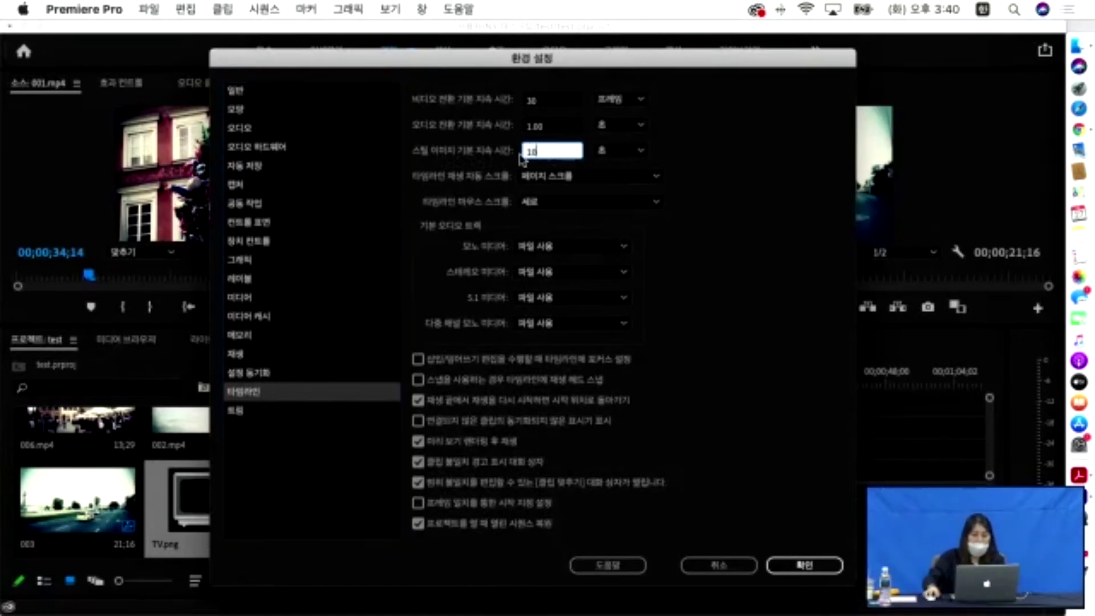
left_click(779, 567)
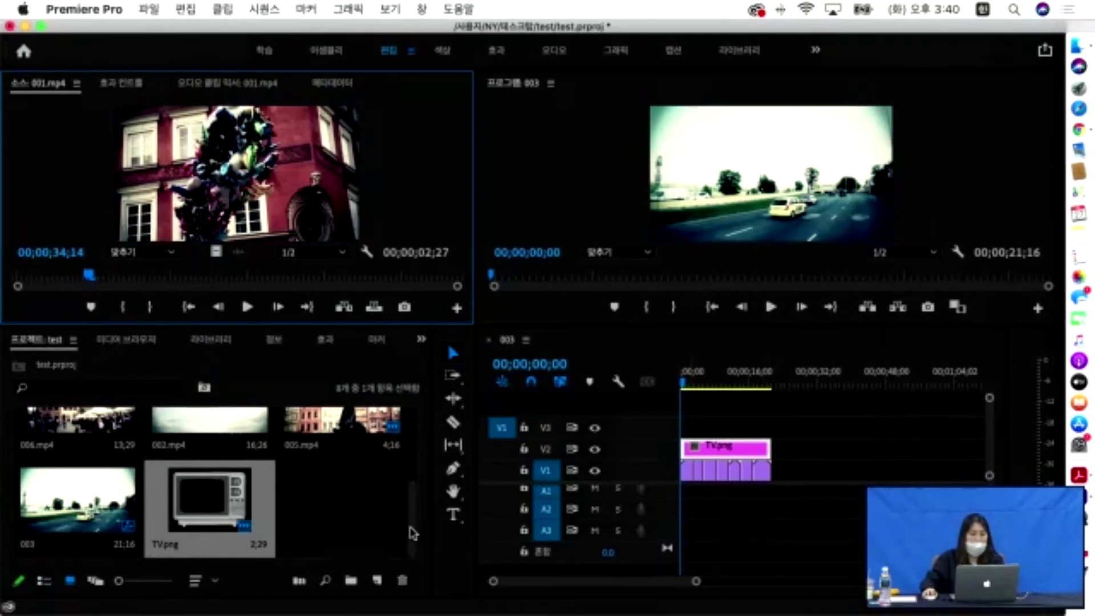
Import TV.png from the 02. 기본편집 folder into the project again.
double_click(361, 488)
left_click(442, 240)
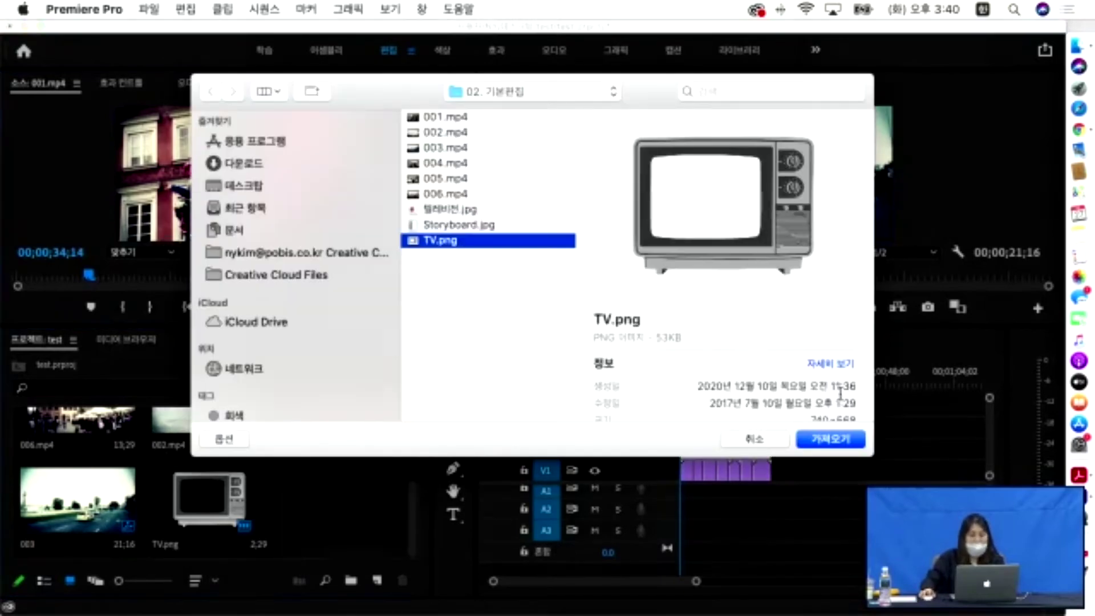
left_click(830, 438)
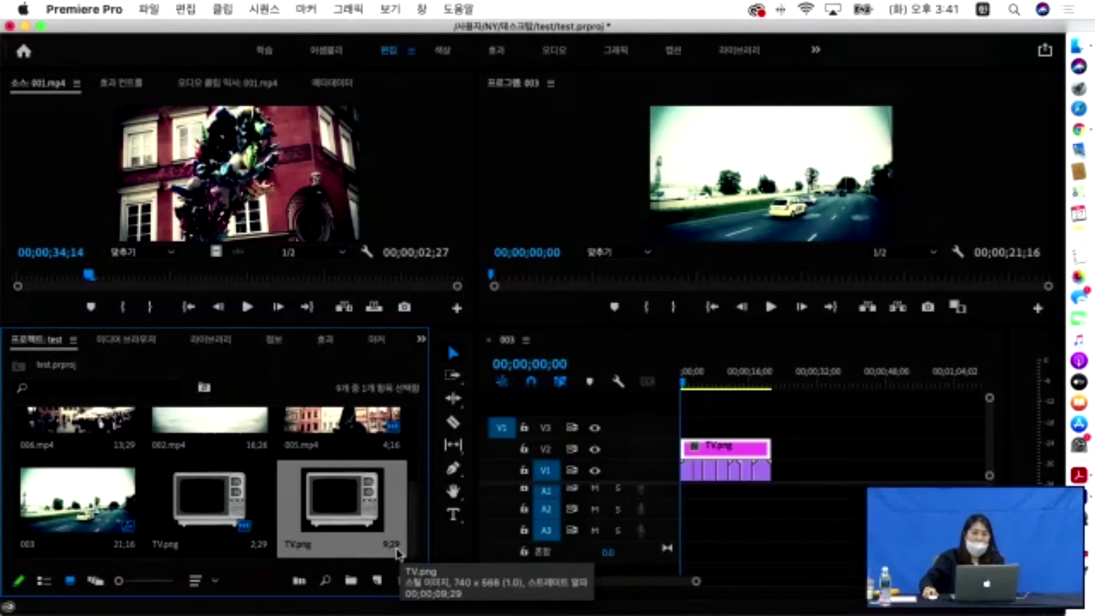
Place the newly imported TV.png on V3 and the earlier one on V4, extending the V3 clip to the end of the V1 clips.
left_click_drag(449, 525, 675, 428)
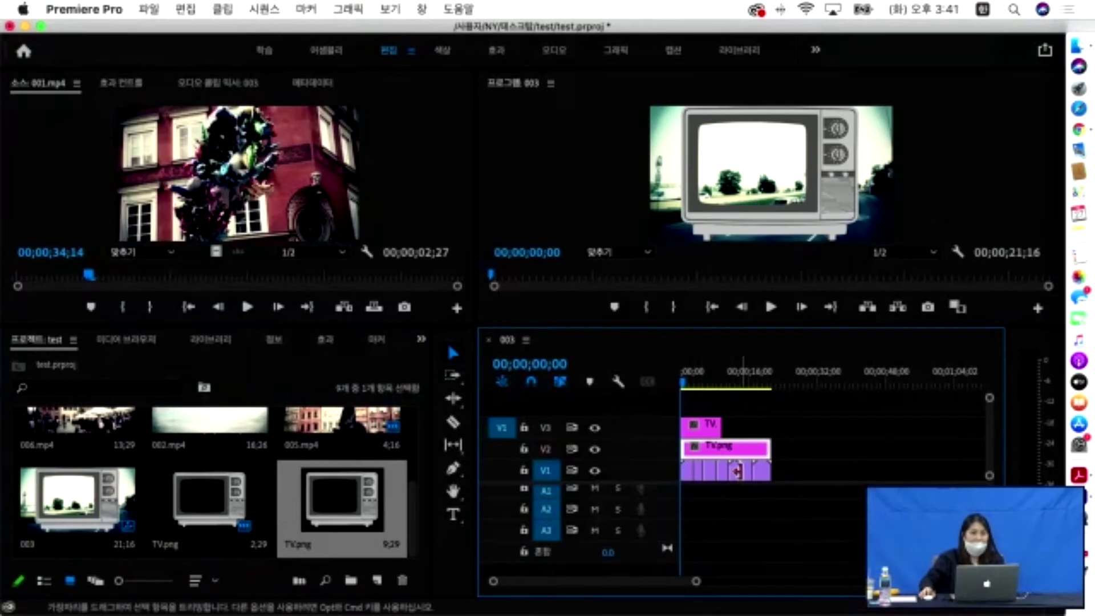
left_click_drag(205, 504, 687, 402)
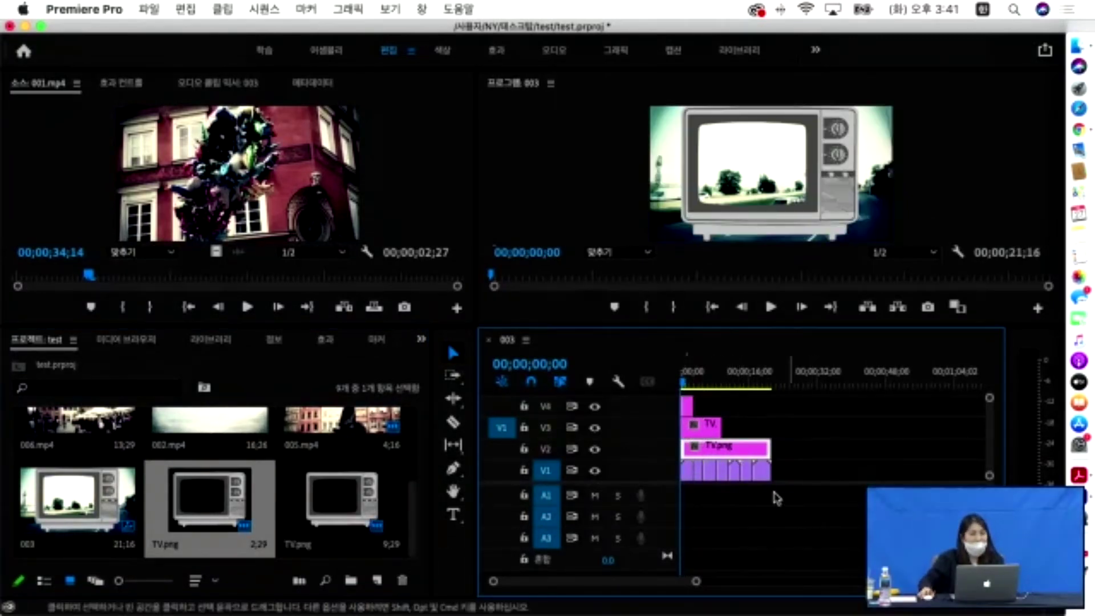
left_click(688, 419)
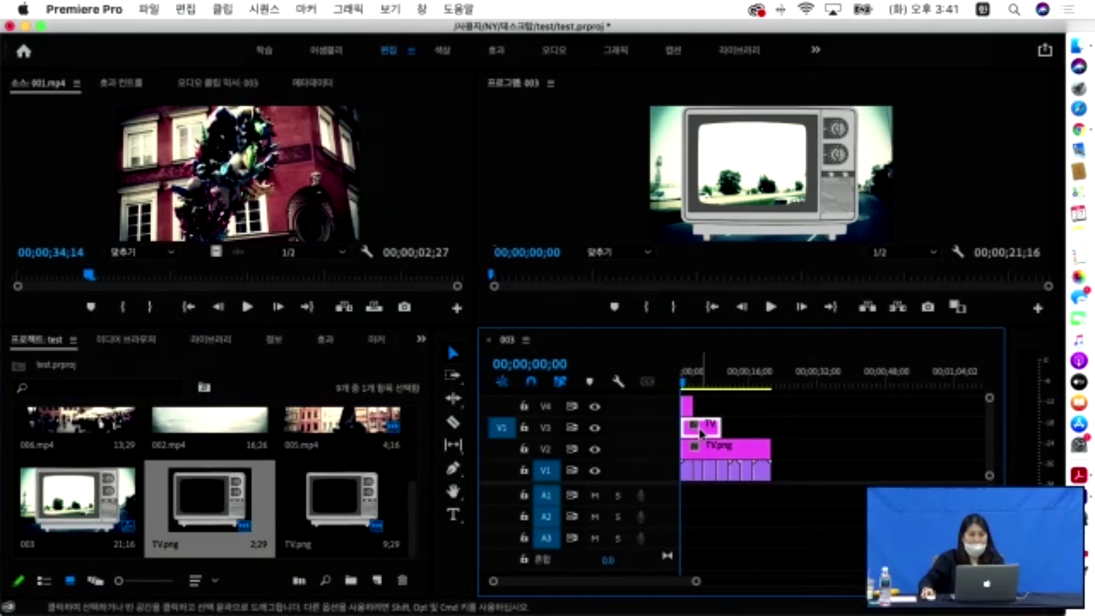
left_click_drag(725, 429, 761, 431)
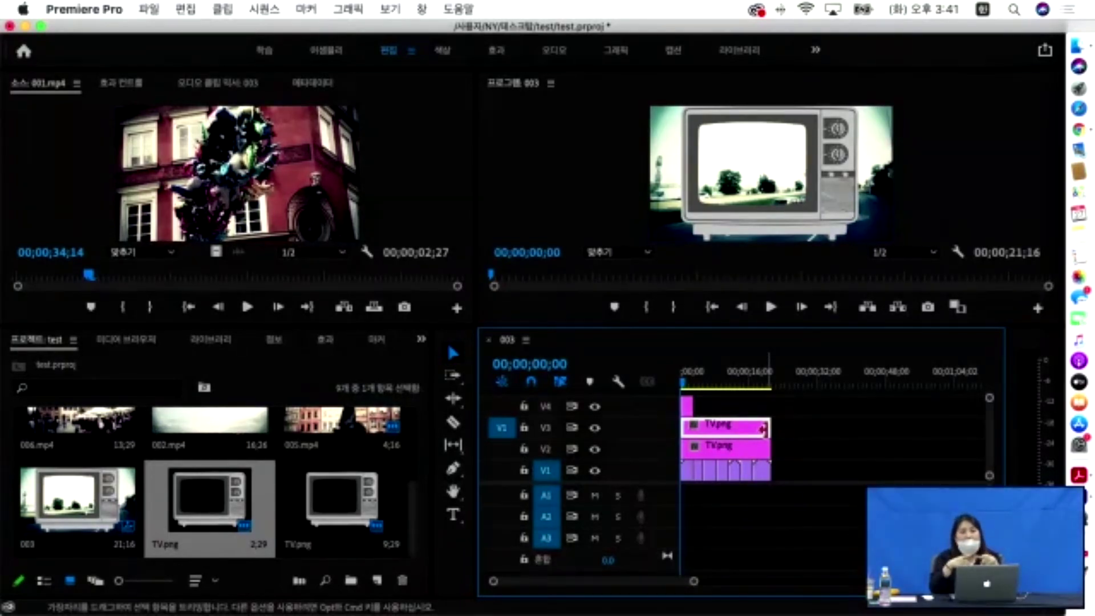
mouse_move(763, 429)
left_mouse_down()
mouse_move(928, 431)
mouse_move(772, 429)
left_mouse_up()
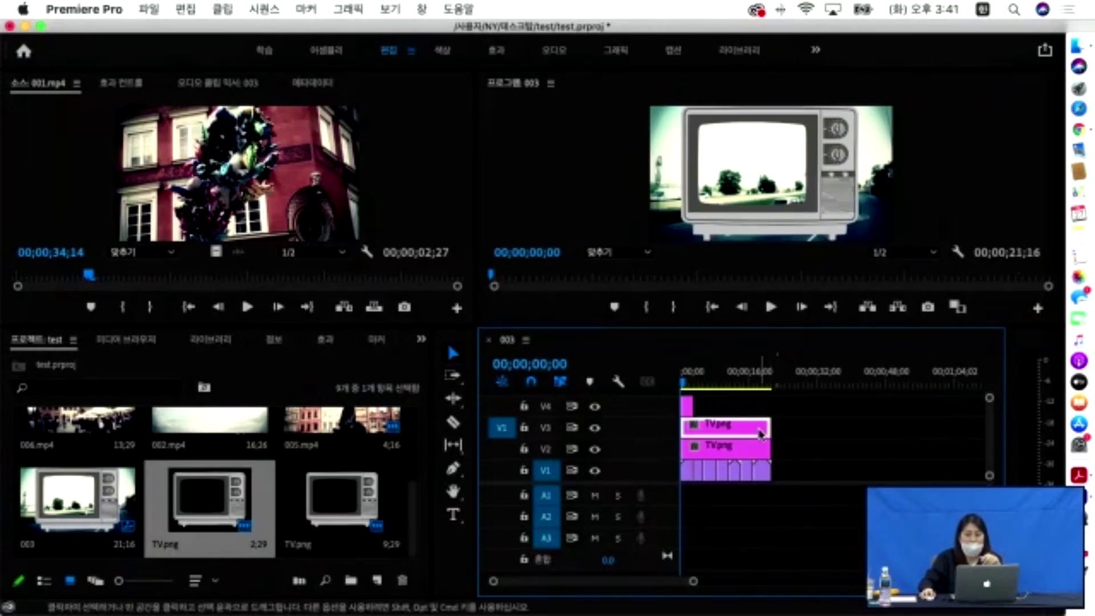
Delete the TV.png clips on V3 and V4, scrub over the remaining overlay and return the playhead to 00;00;00;00.
left_click(719, 429)
key("Delete")
left_click(719, 450)
left_click_drag(684, 382, 697, 382)
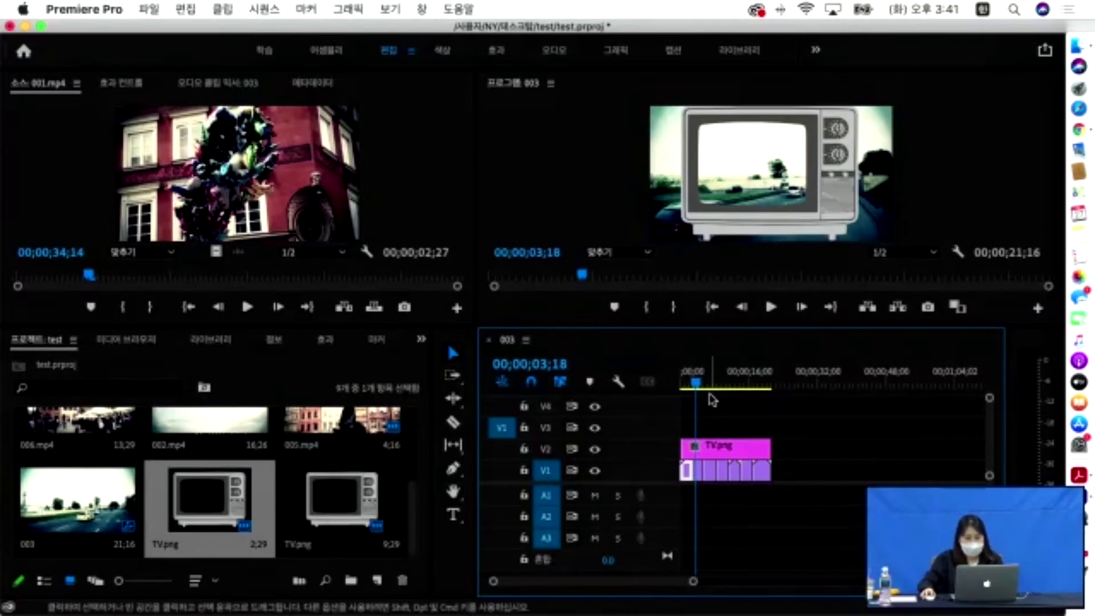
left_click(691, 380)
mouse_move(693, 381)
left_mouse_down()
mouse_move(733, 381)
mouse_move(673, 380)
left_mouse_up()
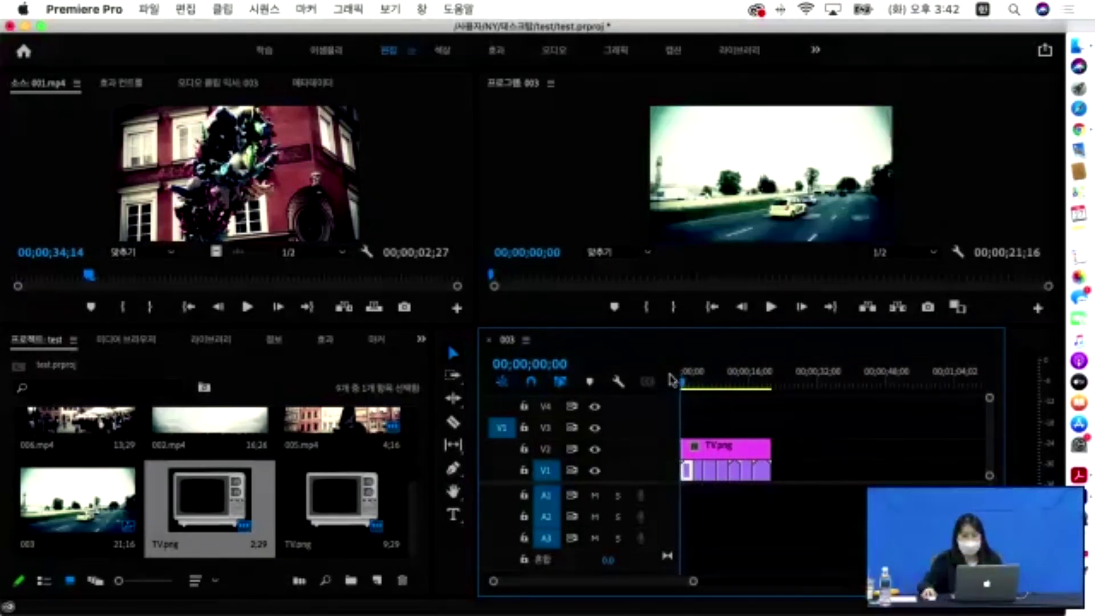
left_click(149, 9)
mouse_move(175, 31)
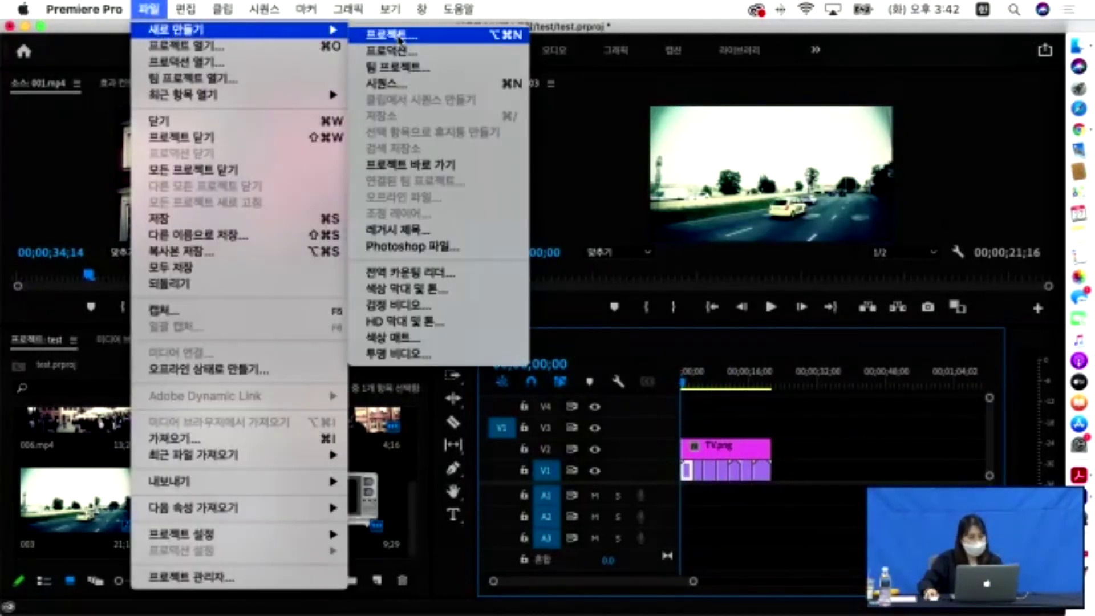
left_click(629, 348)
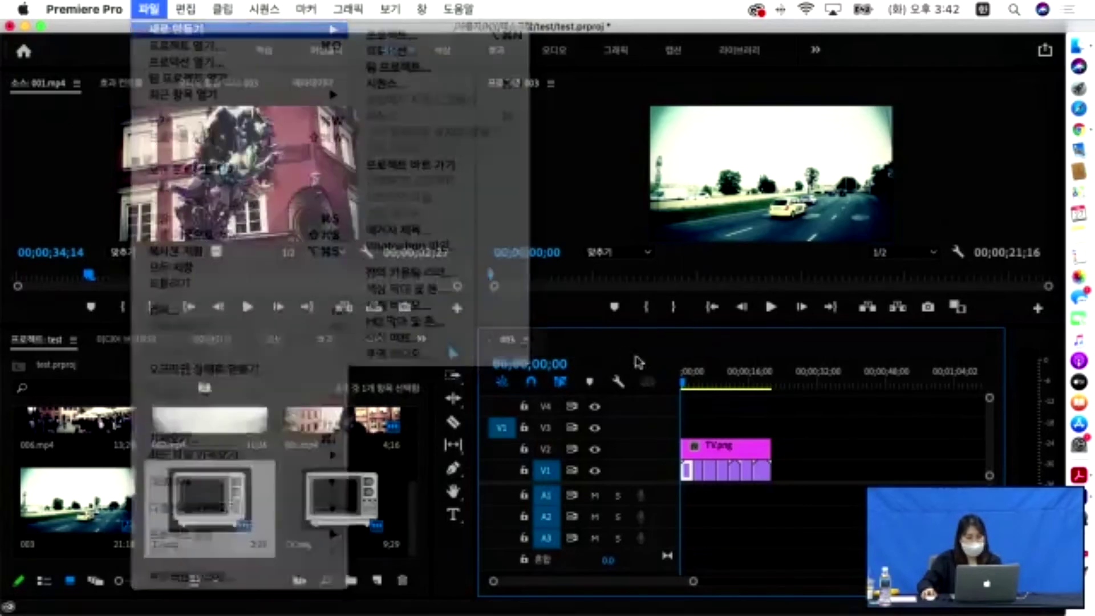
mouse_move(687, 385)
left_mouse_down()
mouse_move(712, 390)
mouse_move(703, 390)
left_mouse_up()
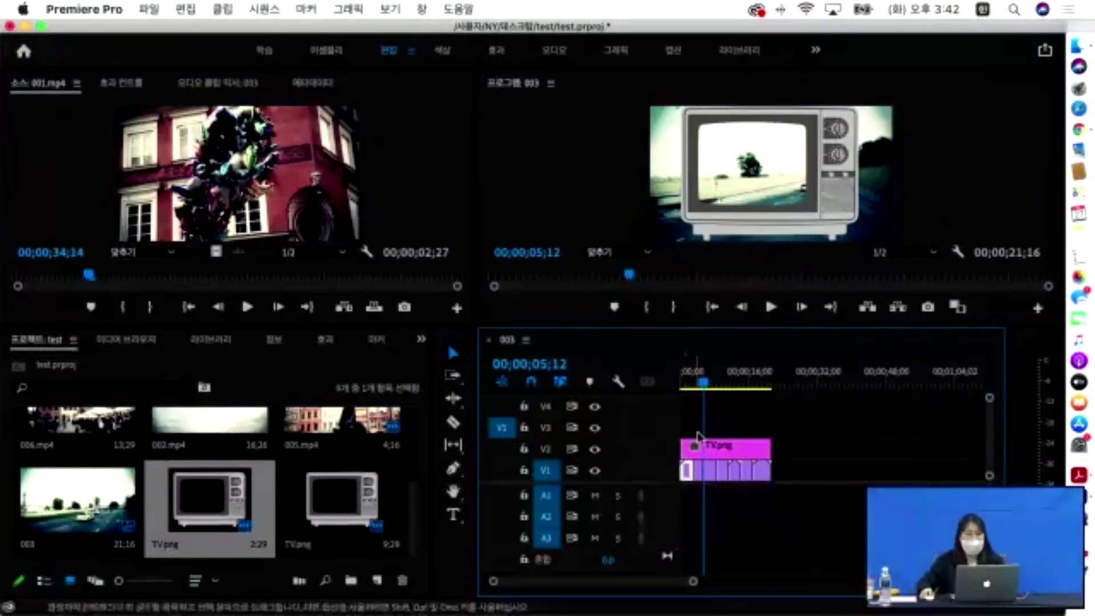
left_click_drag(704, 381, 664, 379)
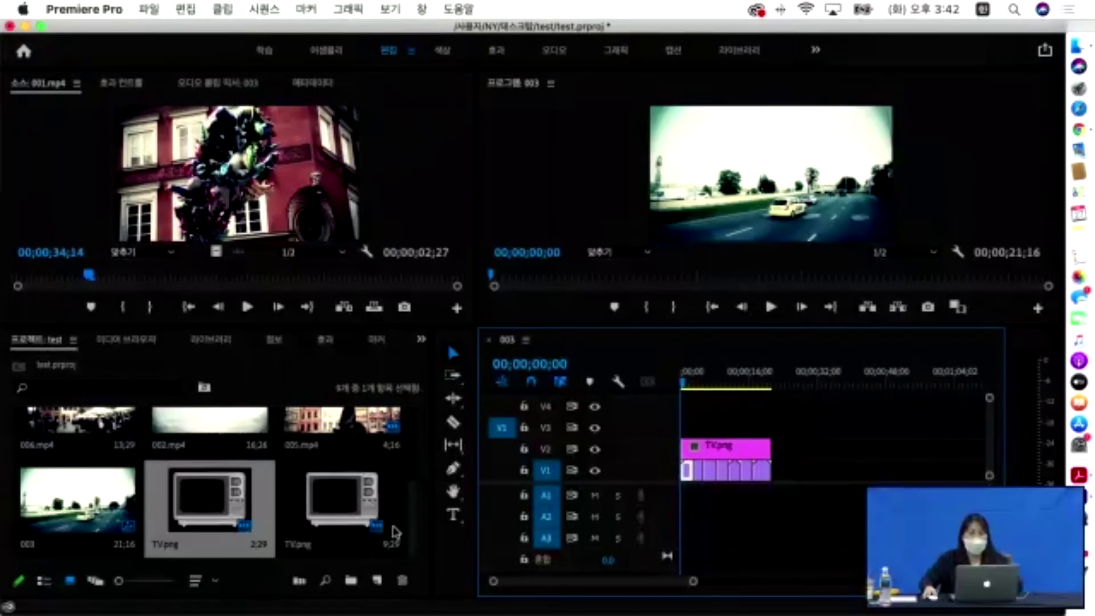
Create a new sequence from the ARRI 1080p 23.976 preset, keeping the default name.
right_click(311, 384)
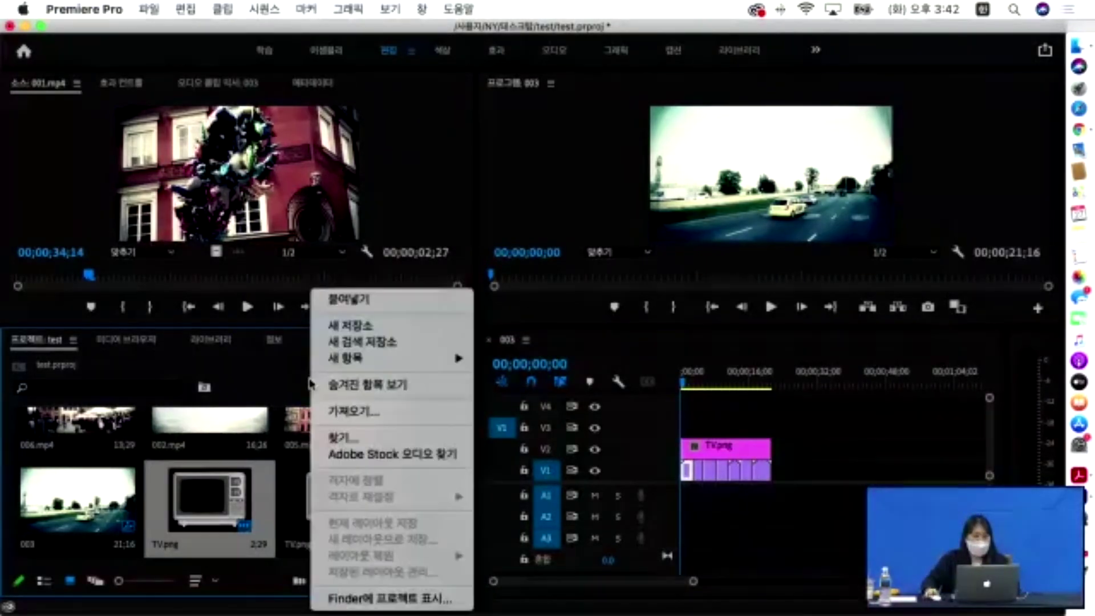
mouse_move(456, 358)
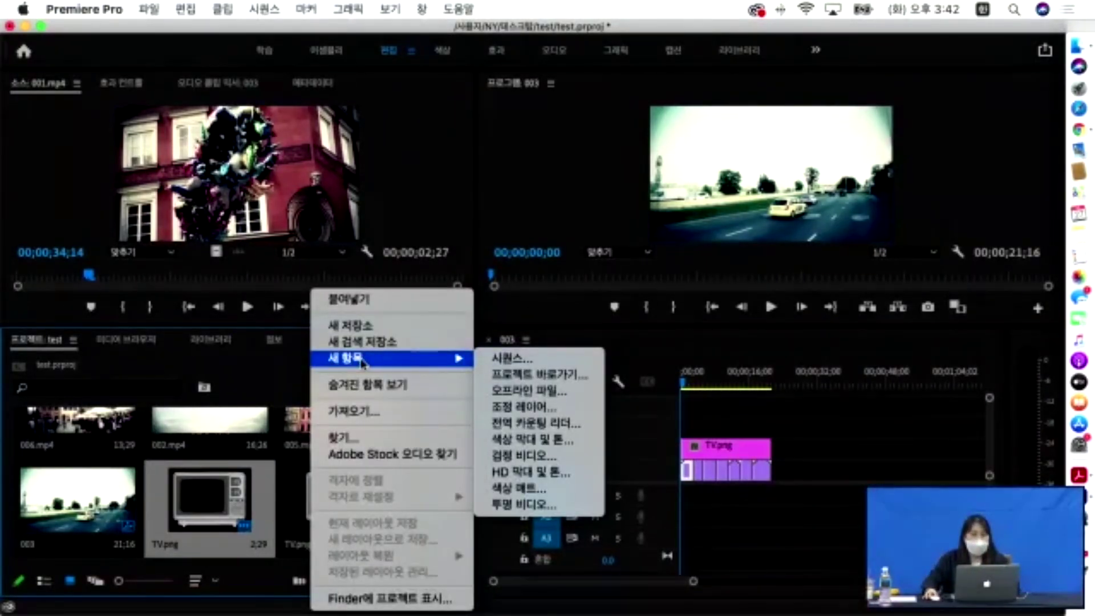
left_click(545, 364)
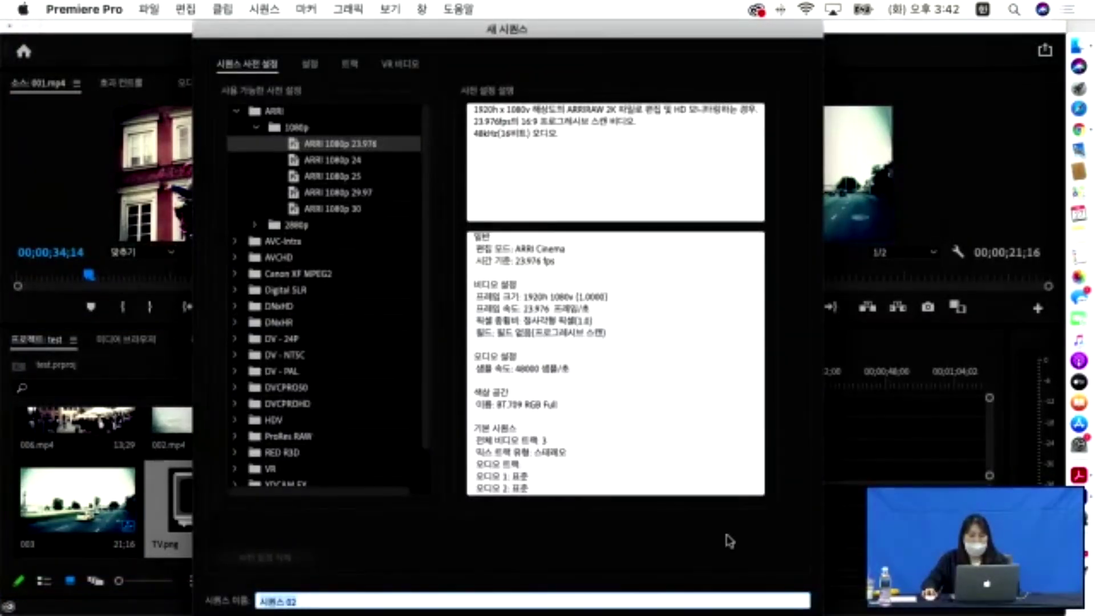
left_click_drag(566, 32, 507, 13)
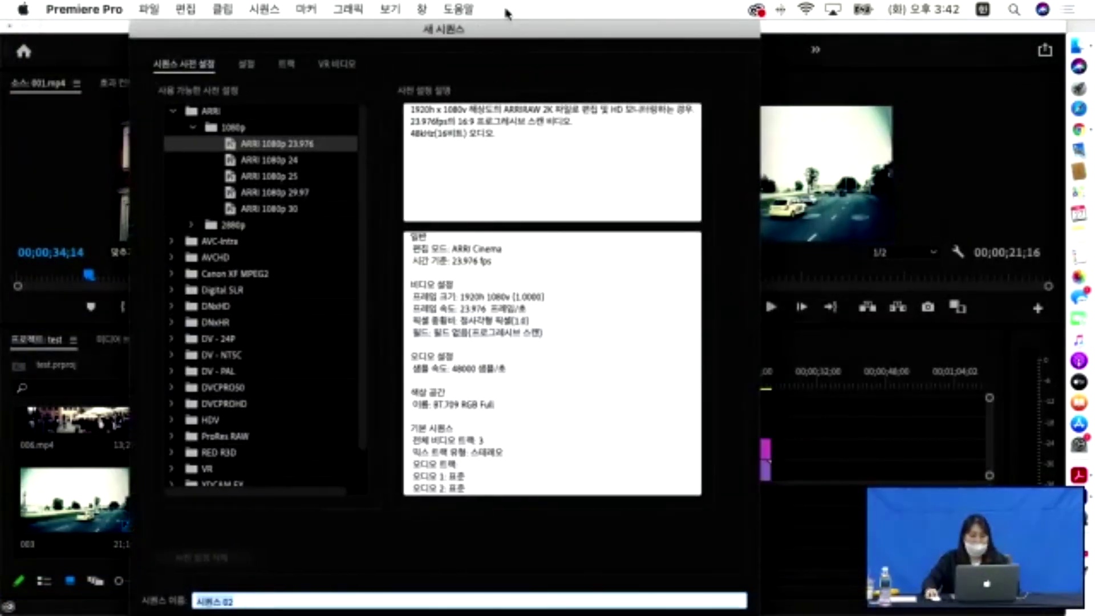
left_click(721, 613)
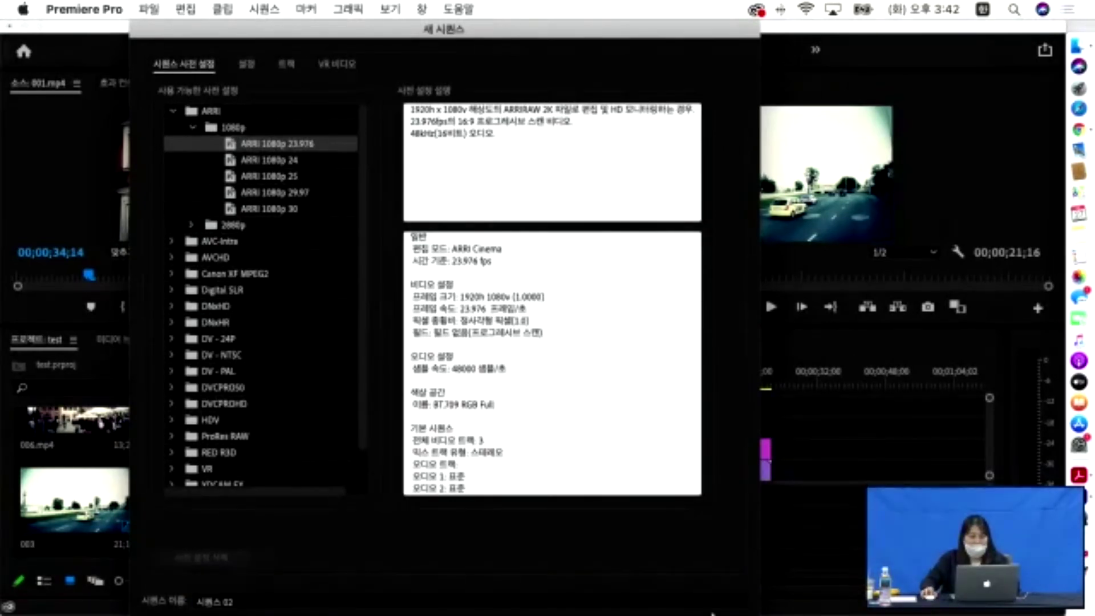
left_click(713, 603)
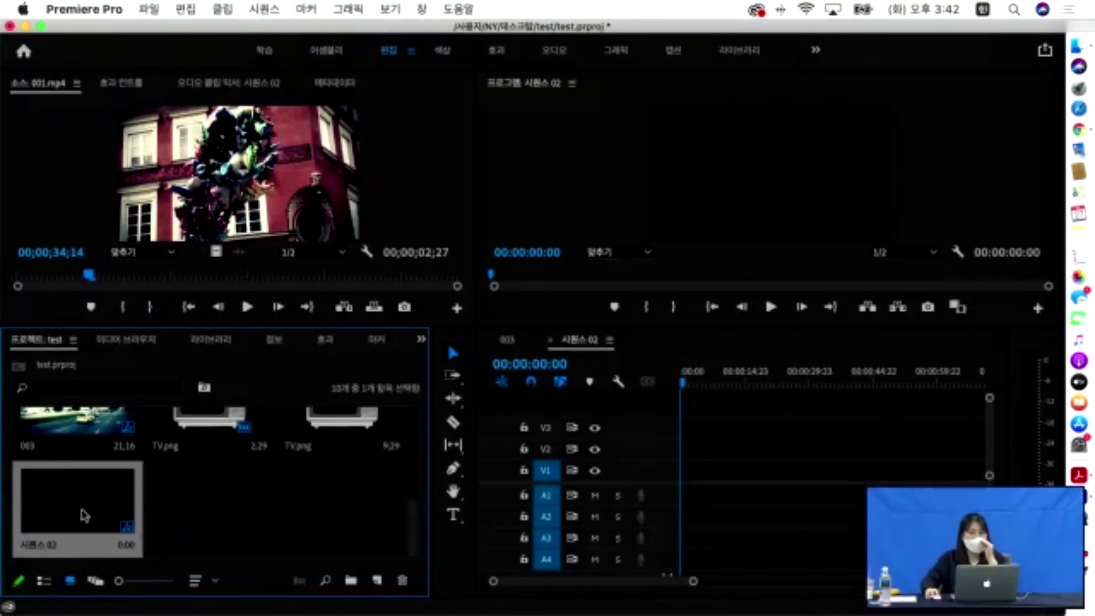
Return to sequence 003 and delete the TV.png clip from track V2.
scroll(235, 531, "up", 5)
scroll(234, 530, "down", 5)
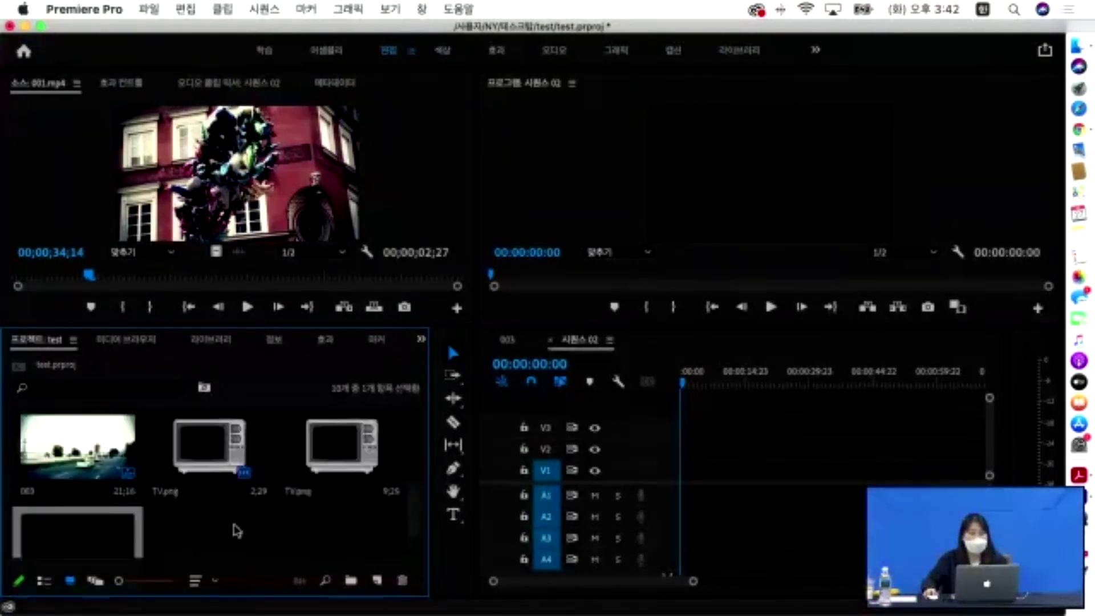
left_click(588, 371)
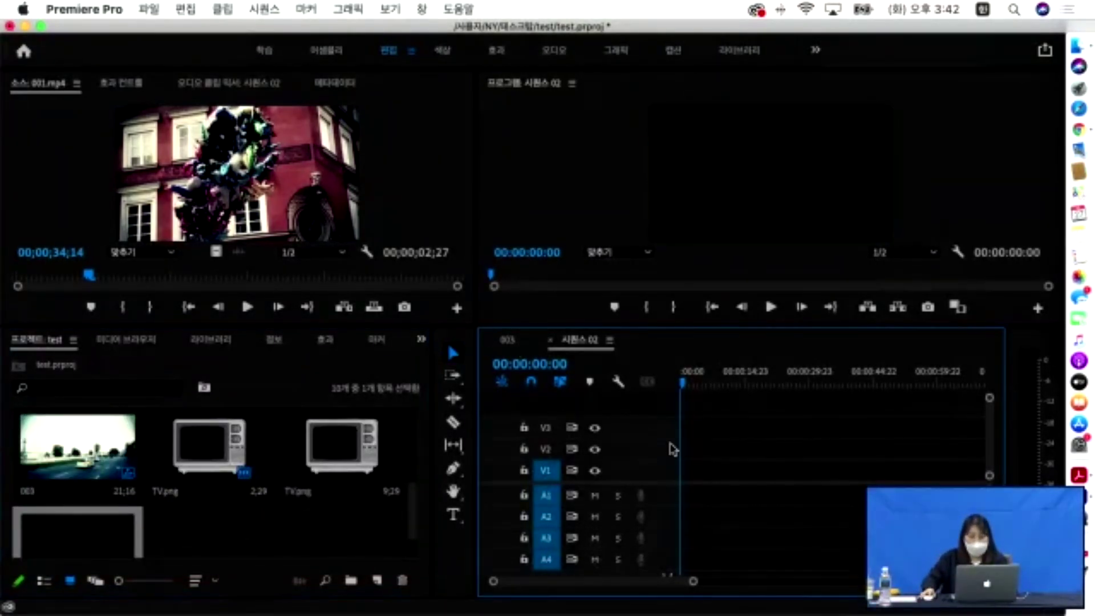
left_click(497, 342)
left_click(704, 447)
key("Delete")
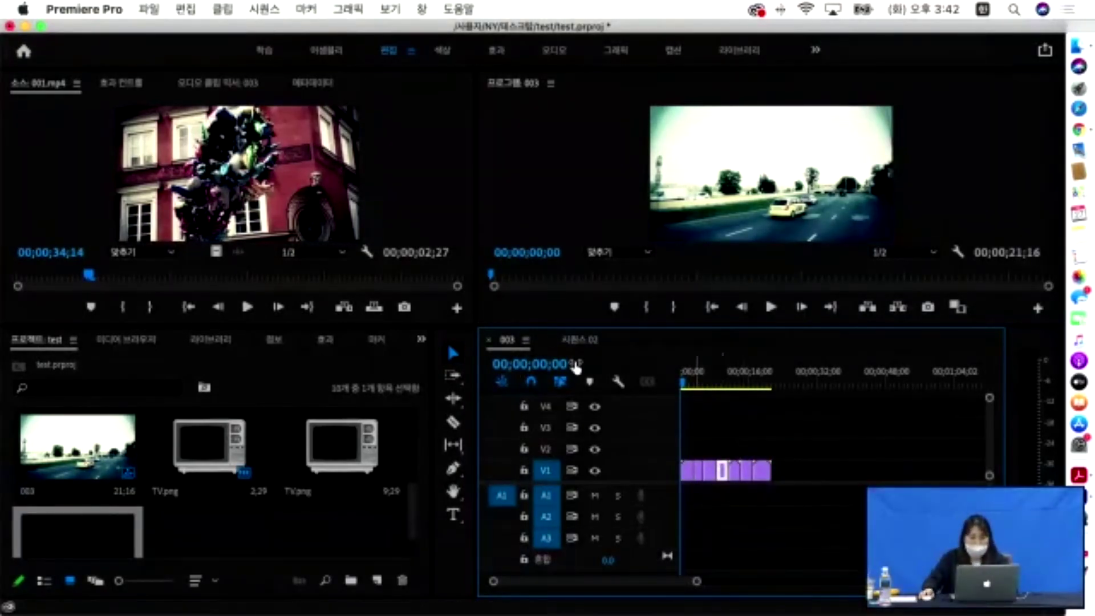
Switch the timeline to the empty sequence 시퀀스 02 and look through the source clips in the project.
left_click(60, 529)
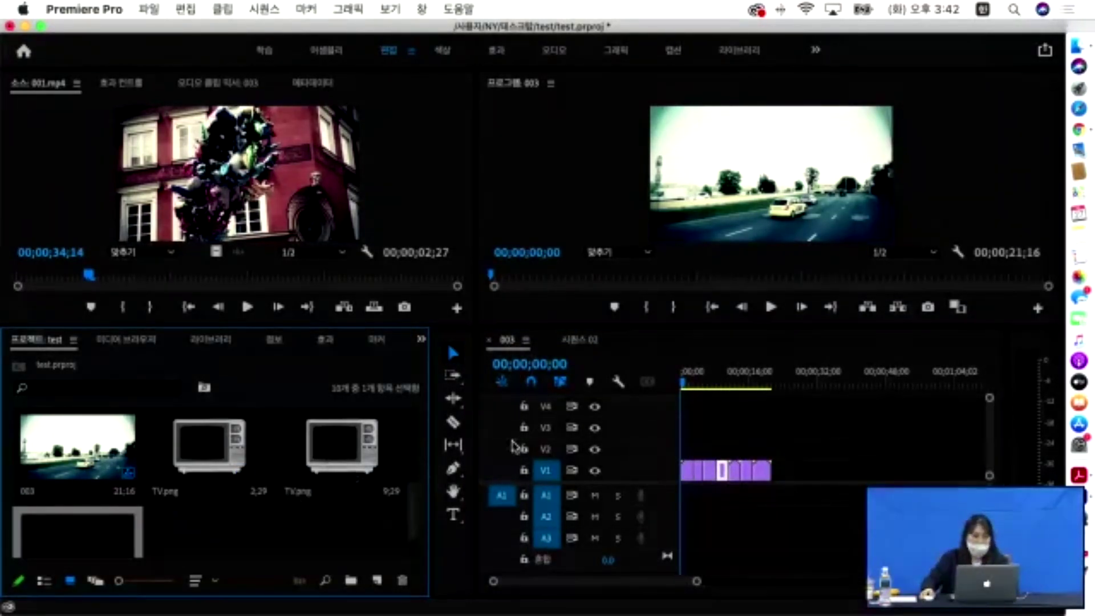
left_click(580, 340)
scroll(161, 515, "down", 2)
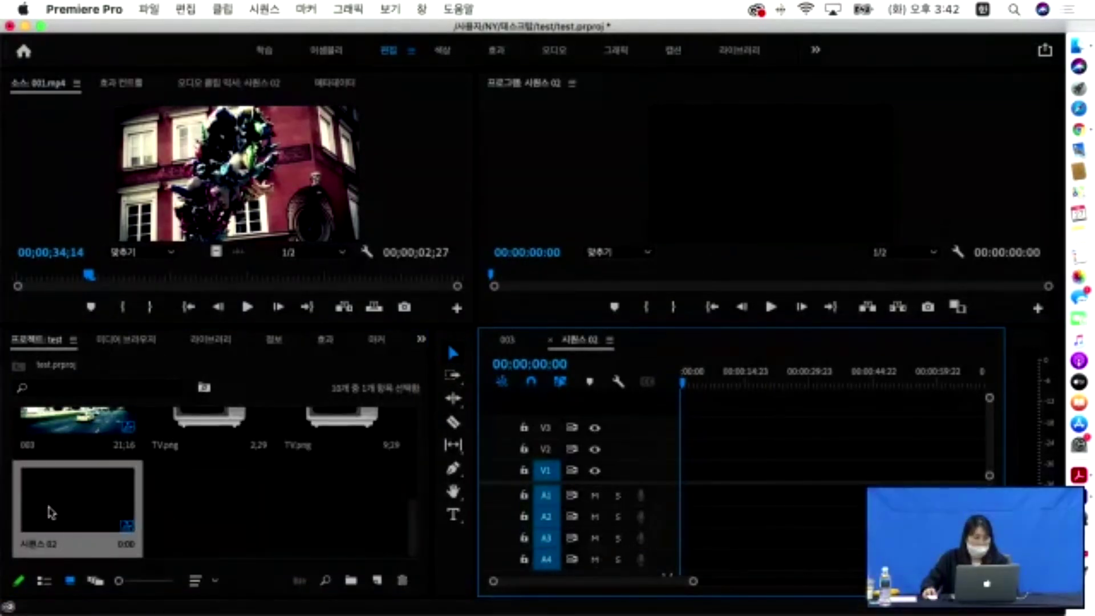
scroll(251, 516, "up", 5)
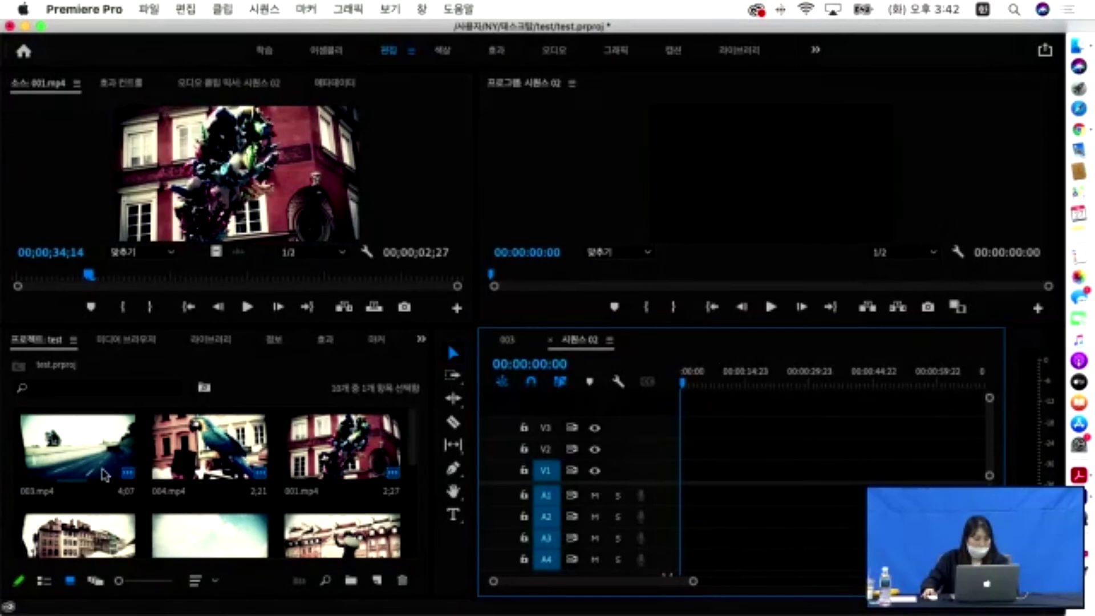
Nest sequence 003 at the start of V1 in 시퀀스 02, changing the sequence settings to match the clip.
scroll(106, 475, "down", 3)
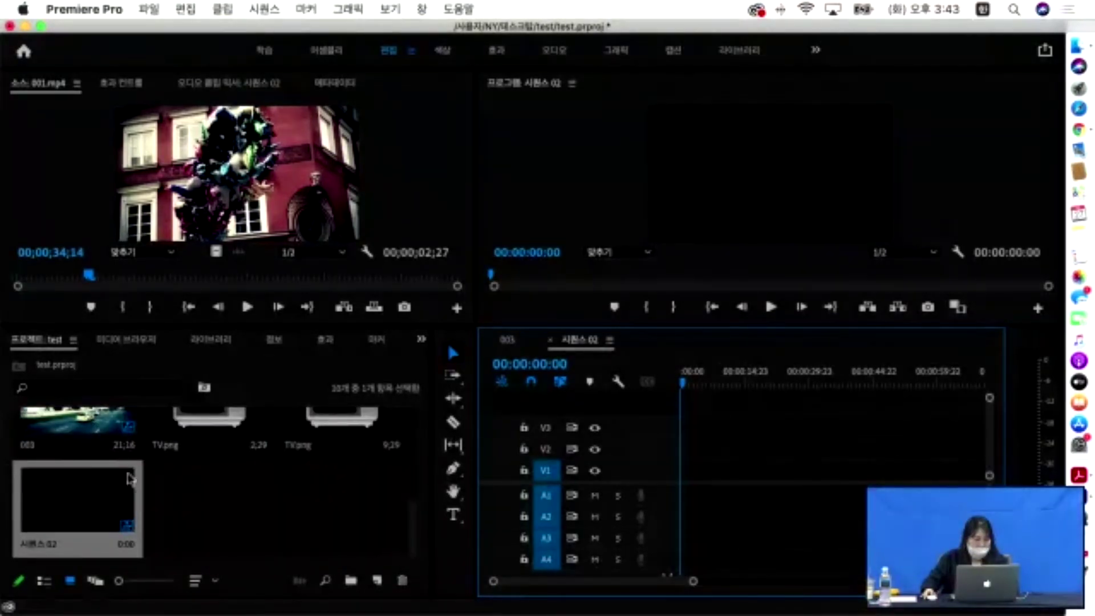
scroll(114, 478, "up", 3)
scroll(126, 479, "down", 3)
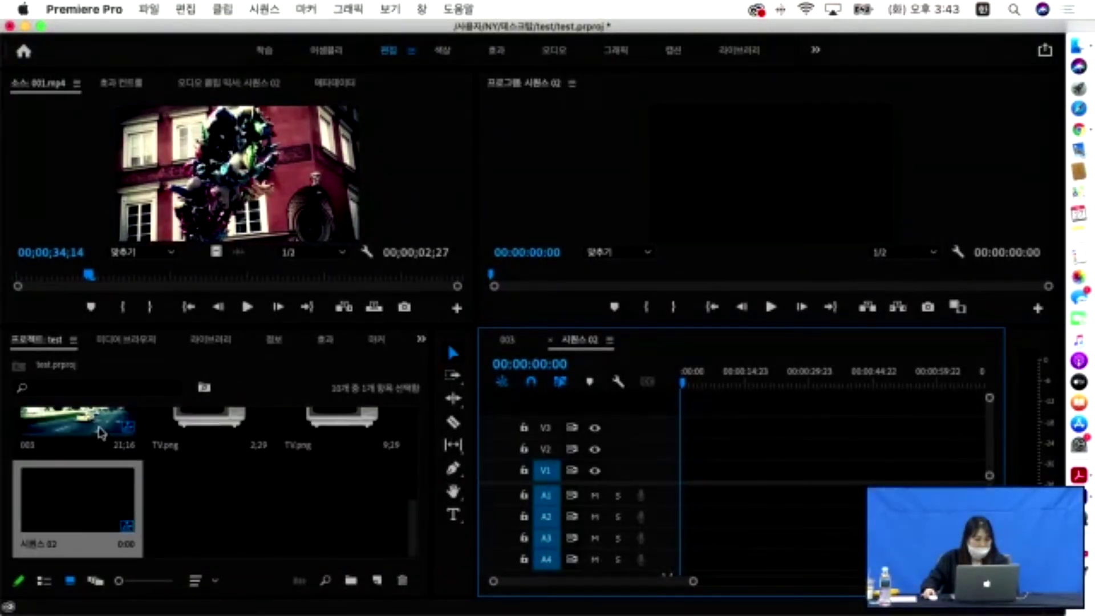
left_click(98, 432)
left_click_drag(93, 432, 696, 489)
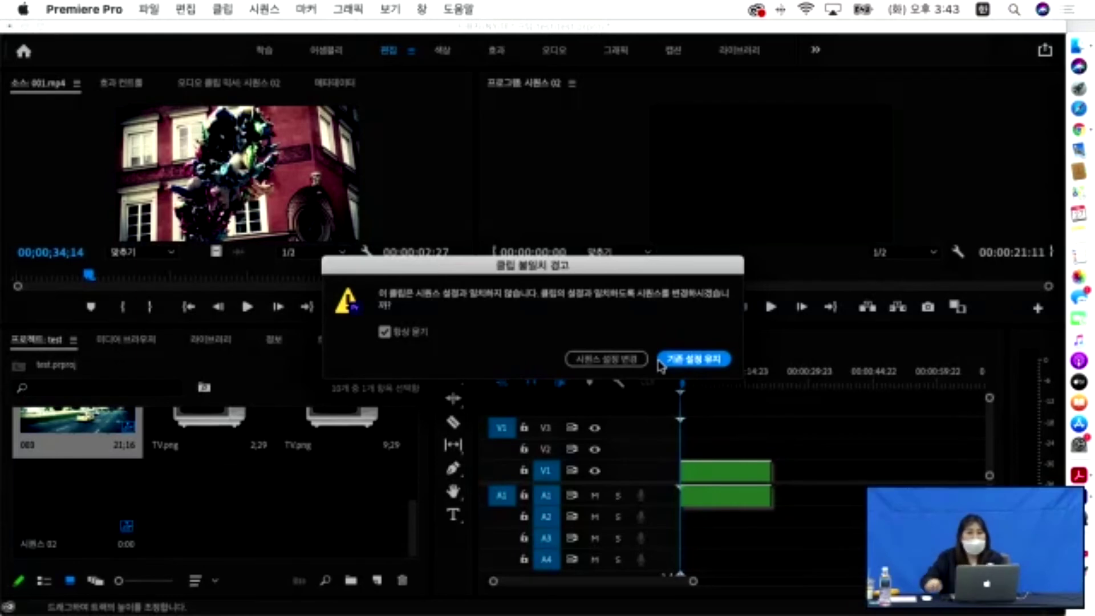
left_click(611, 366)
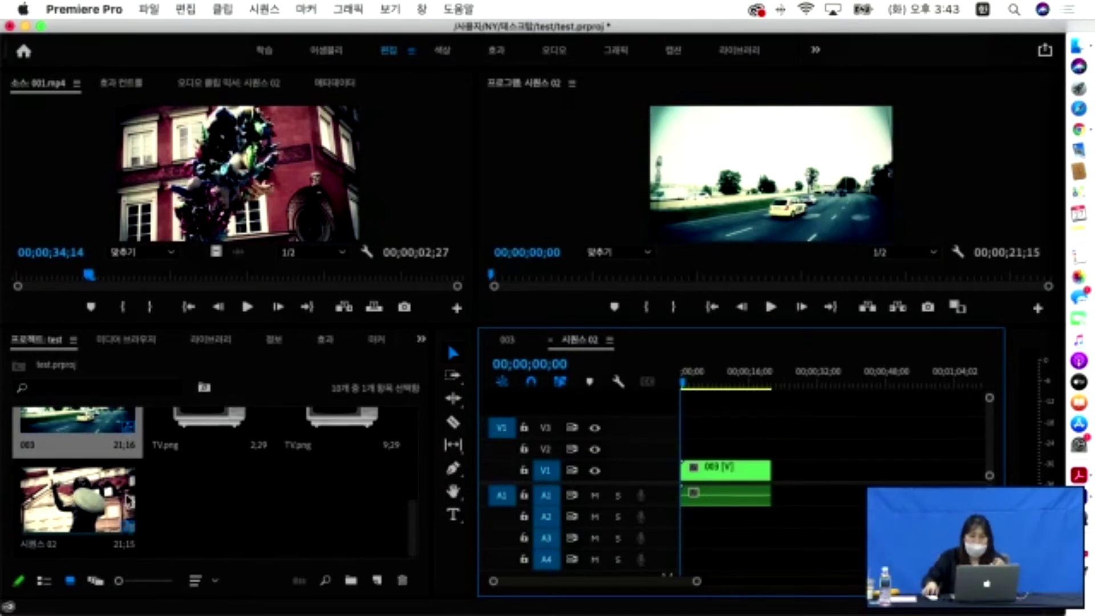
Overlay the 9;29 TV.png still on track V2 above the nested 003 clip, covering the nested clip's full length.
left_click(342, 439)
left_click_drag(341, 439, 770, 450)
left_click(667, 190)
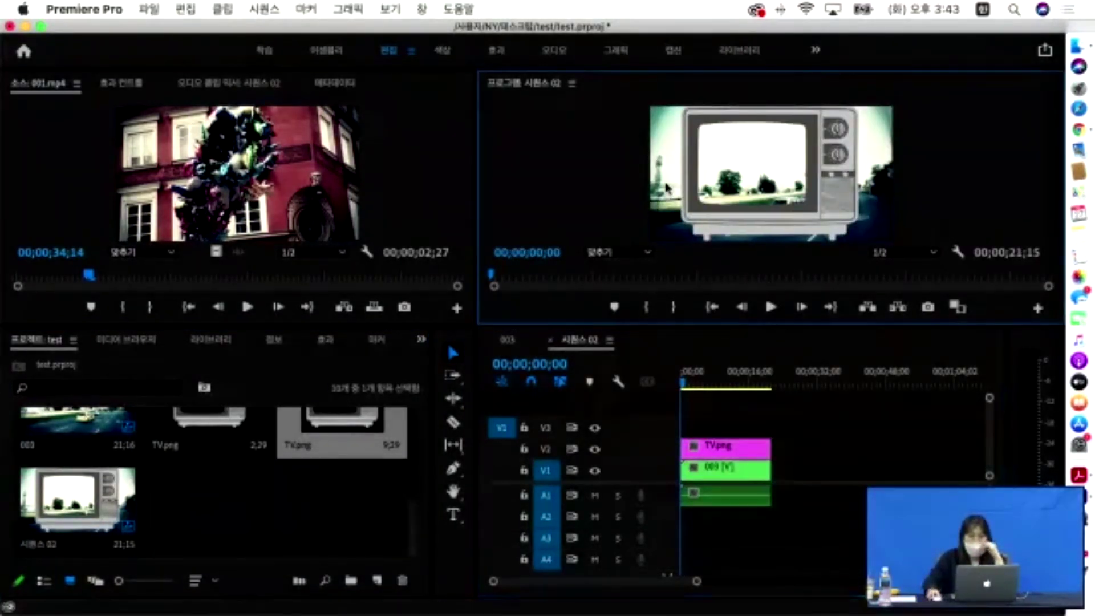
Scale the nested 003 clip to 71 and shift it slightly upward behind the TV screen.
left_click(717, 469)
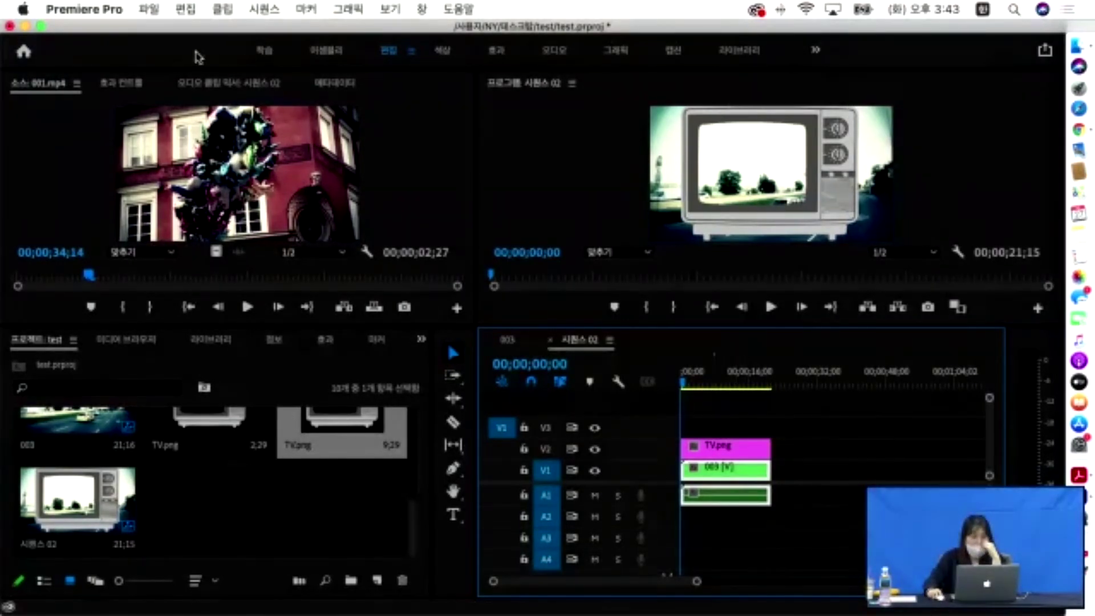
left_click(120, 84)
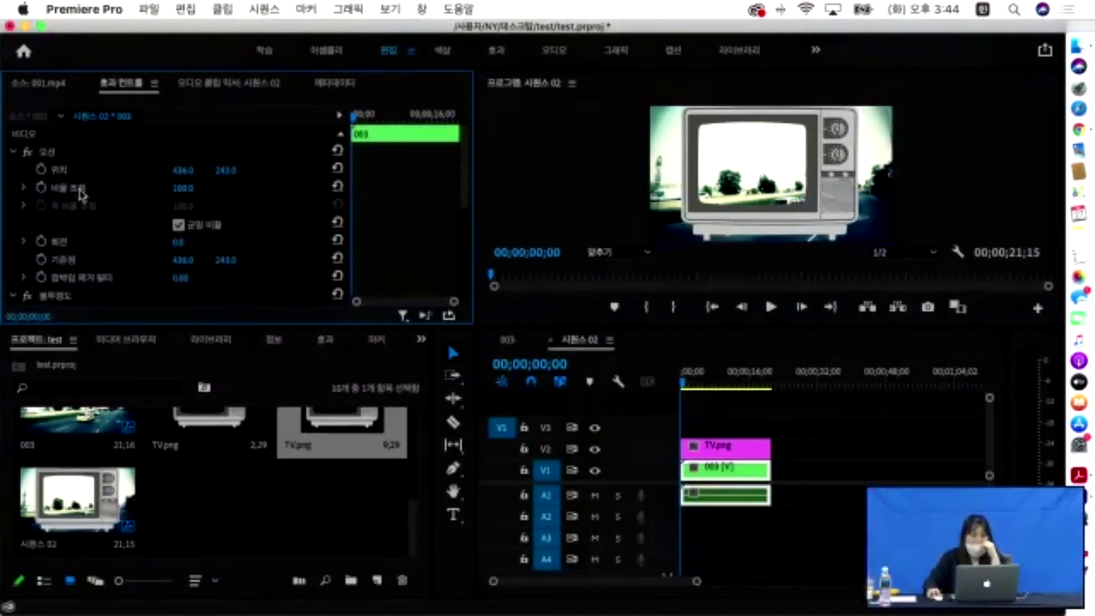
left_click_drag(187, 194, 171, 194)
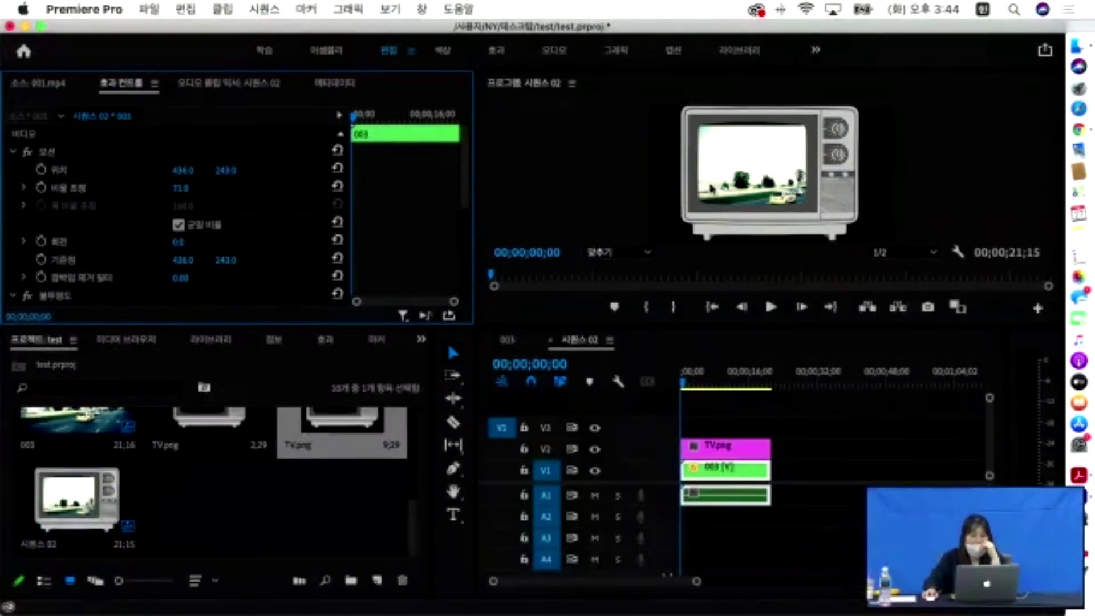
left_click(760, 182)
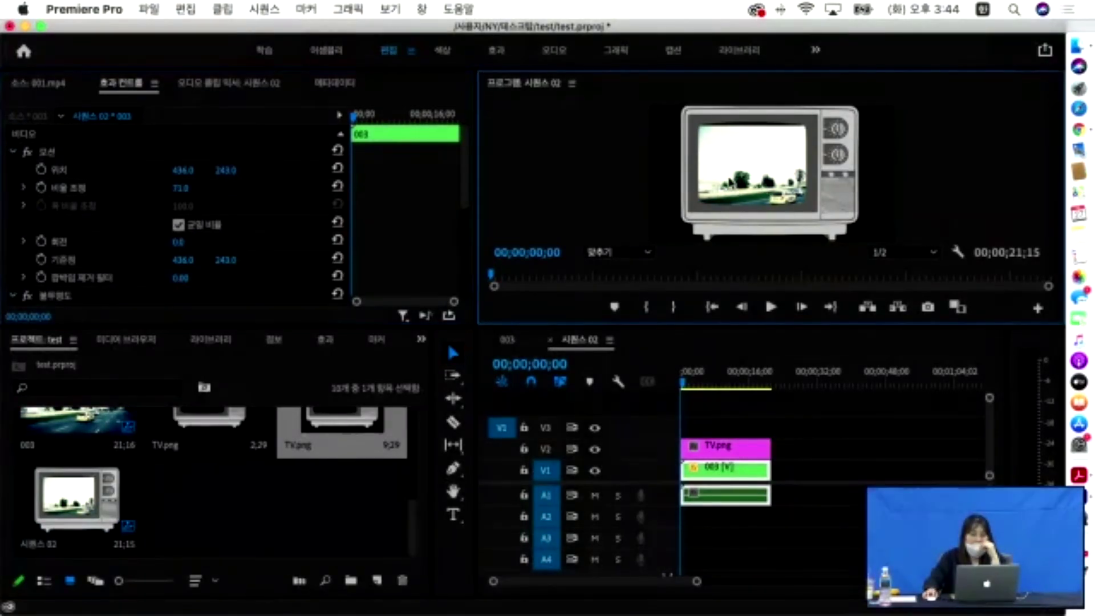
left_click(225, 170)
left_click_drag(225, 170, 215, 170)
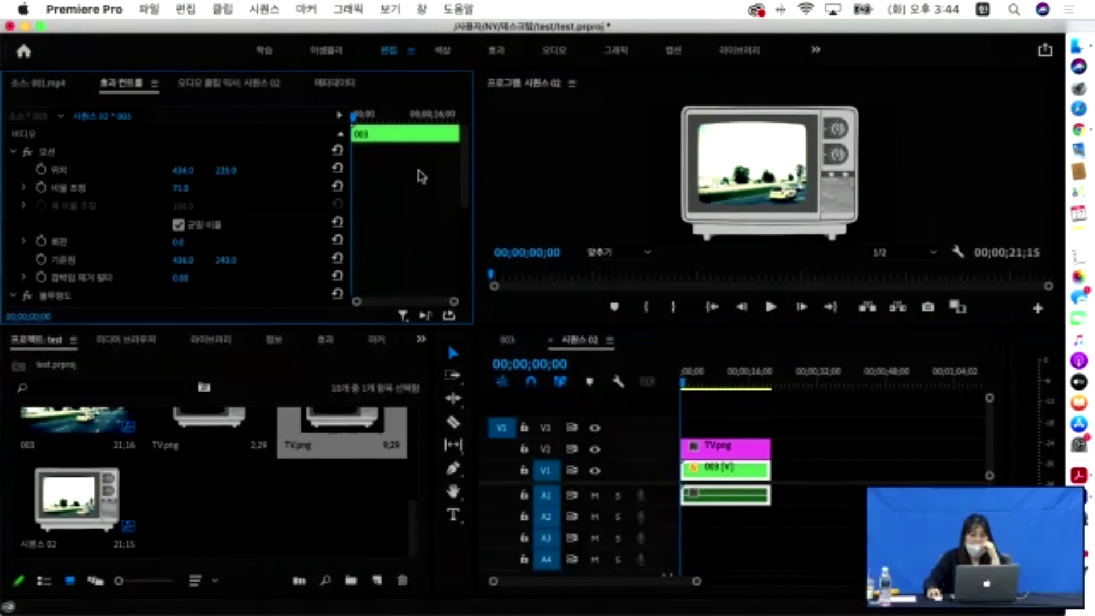
Reposition the nested clip and the TV.png overlay in the program preview, placing TV.png at about 442, 274.
left_click(769, 183)
left_click_drag(766, 183, 804, 184)
left_click(706, 177)
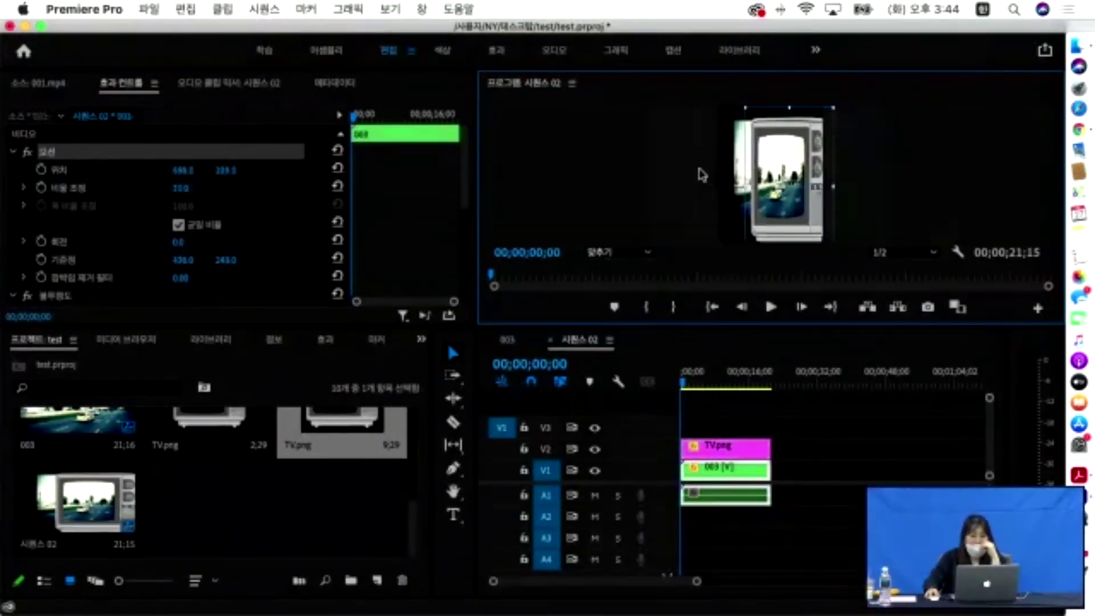
left_click_drag(698, 174, 693, 178)
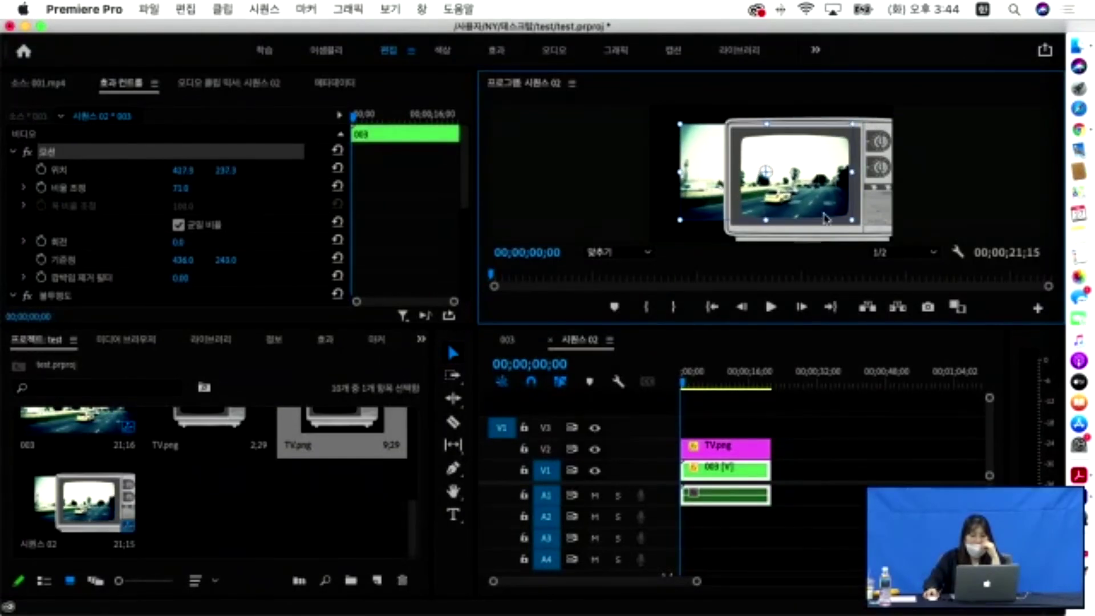
left_click_drag(888, 221, 848, 215)
left_click(709, 448)
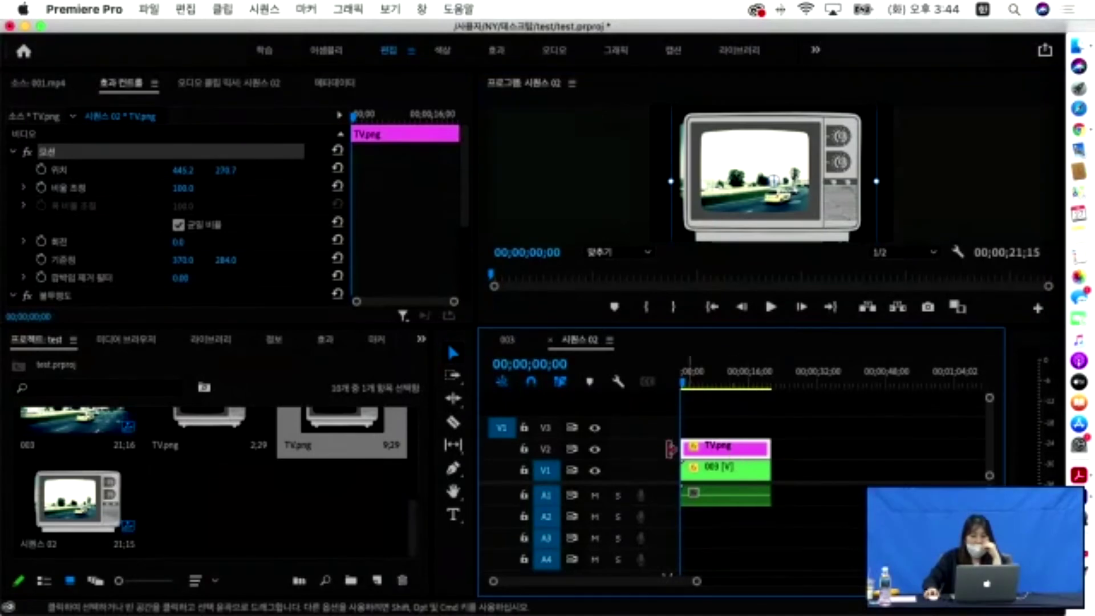
left_click_drag(846, 211, 843, 212)
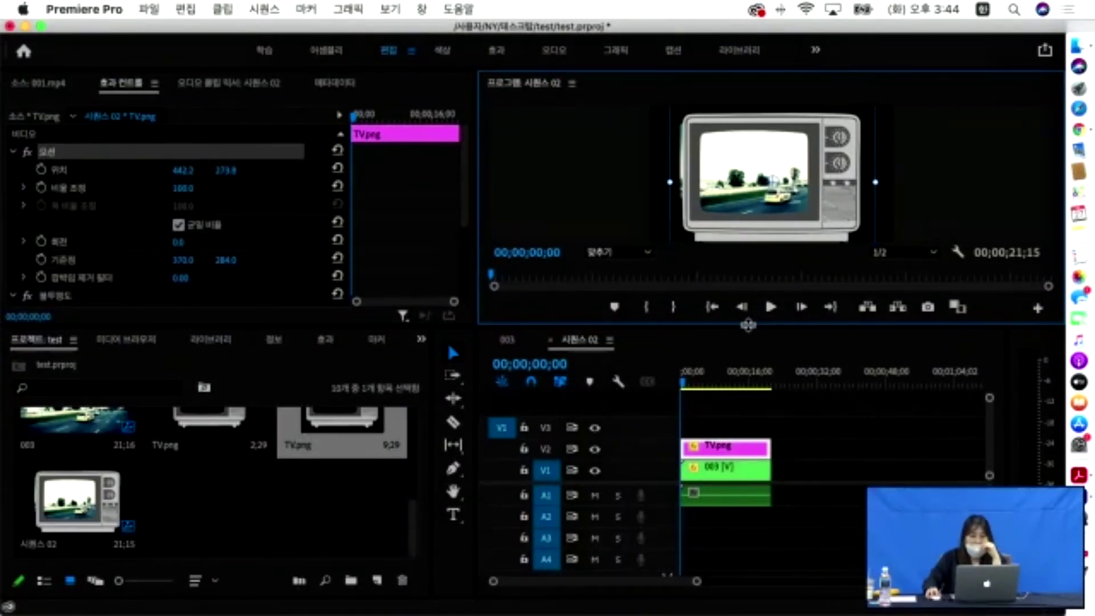
Enlarge the program preview and lock track V2 so that only the nested 003 clip gets selected in it.
left_click_drag(745, 346, 744, 399)
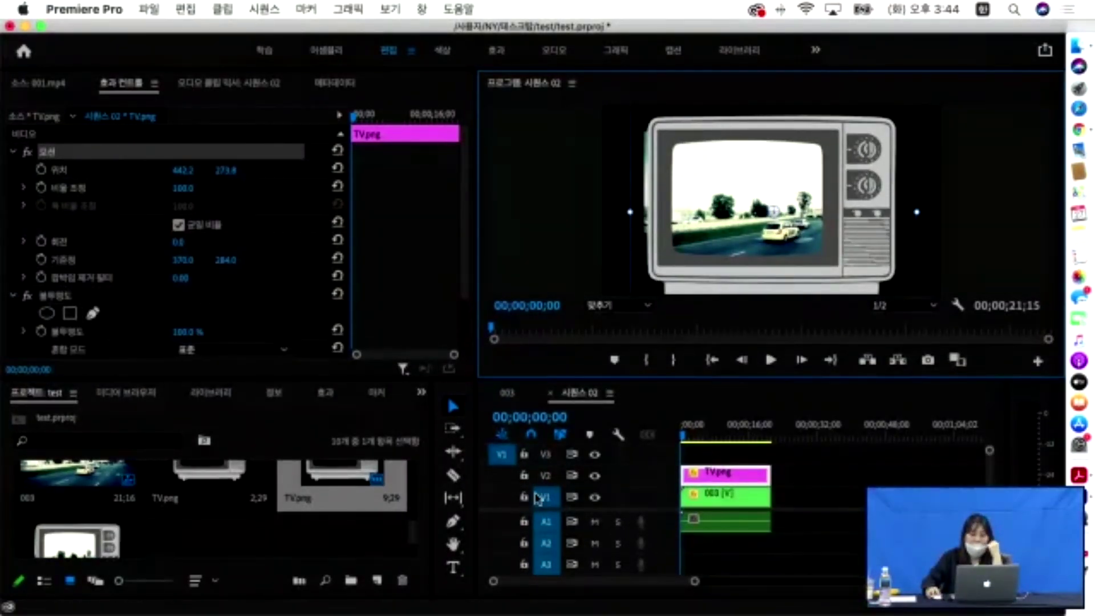
left_click(728, 501)
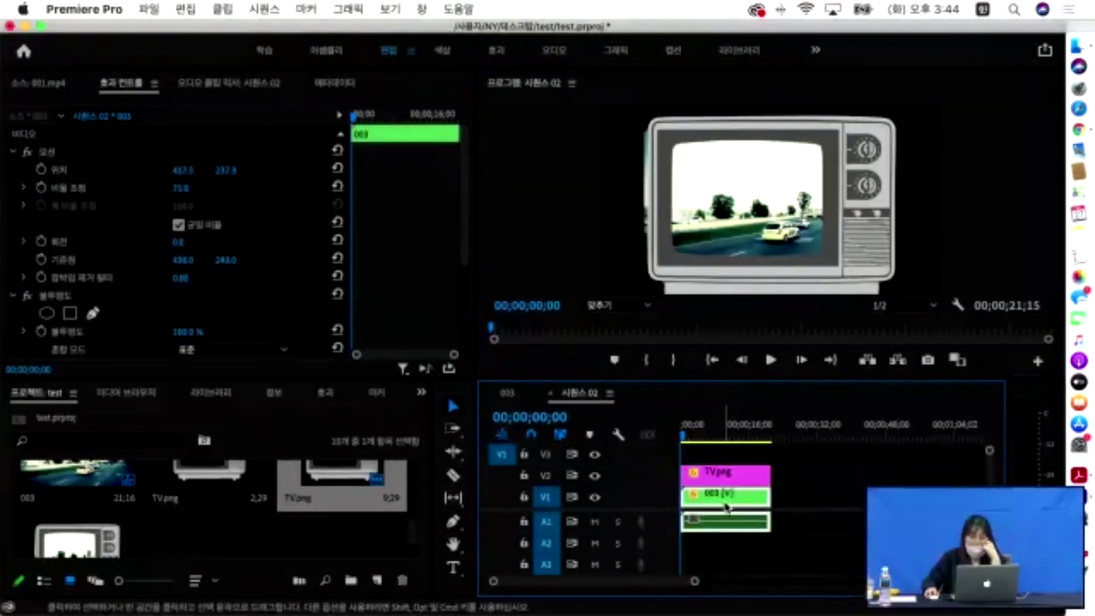
left_click(729, 473)
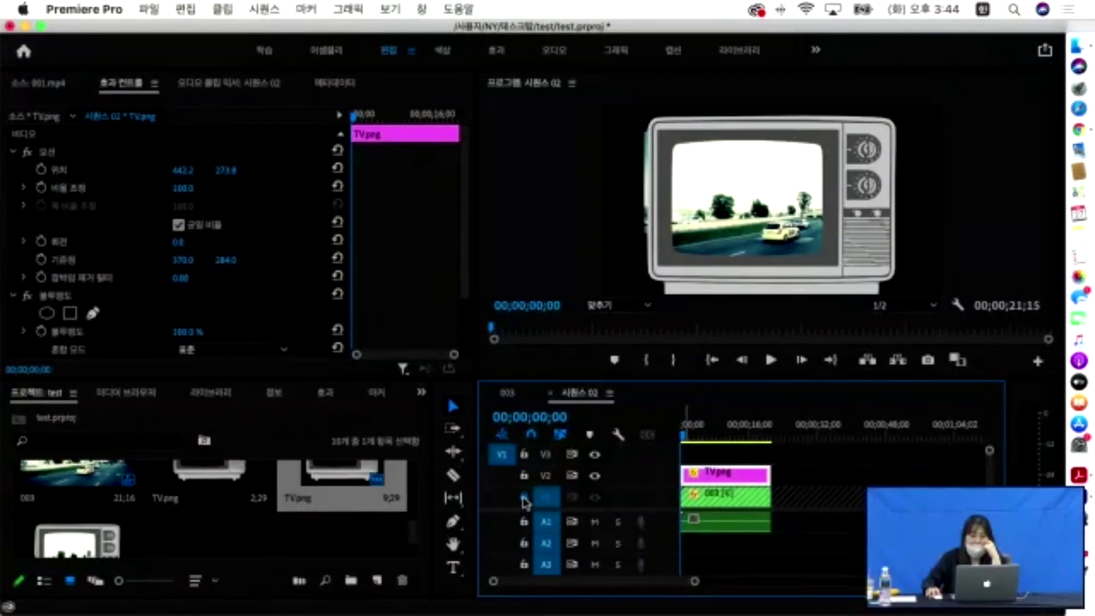
left_click(523, 496)
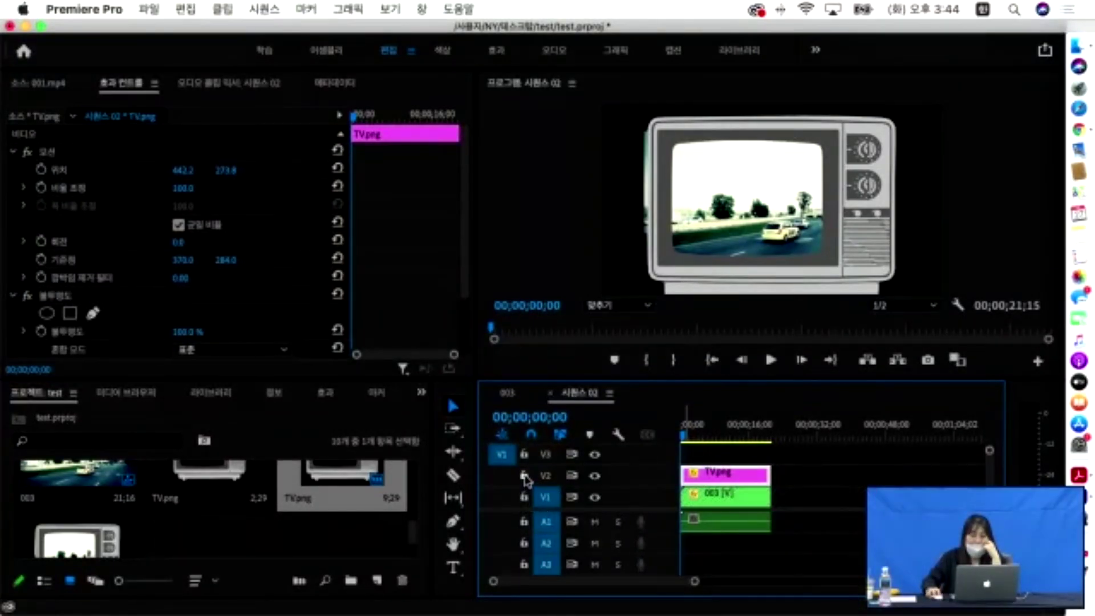
left_click(523, 475)
left_click(730, 214)
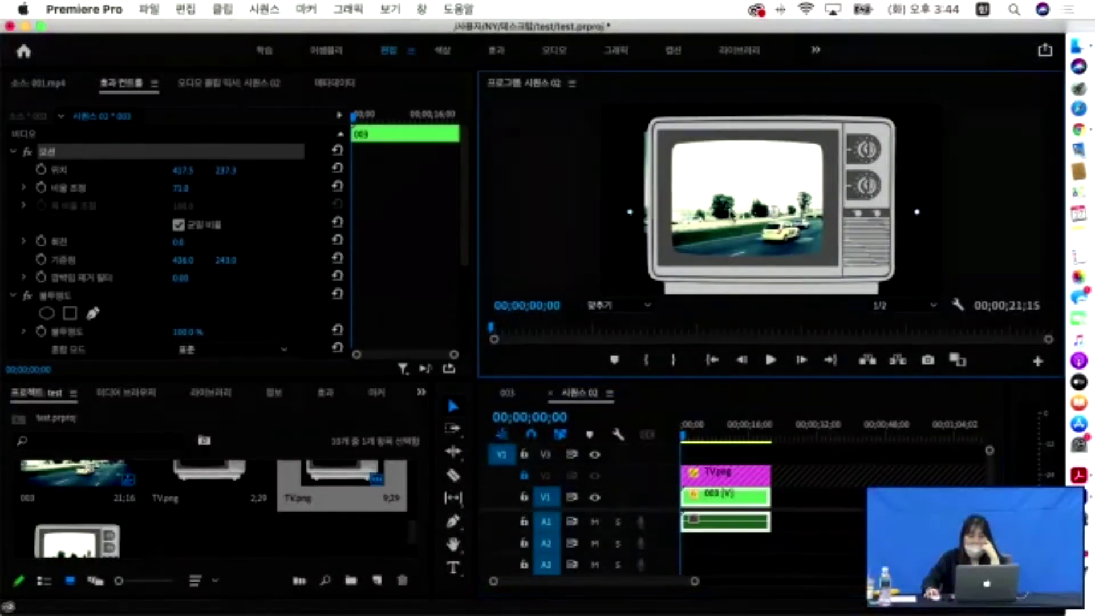
Fit the nested 003 clip inside the TV frame at about 67 percent scale and position 421, 241.
mouse_move(741, 209)
left_mouse_down()
mouse_move(770, 214)
mouse_move(755, 215)
mouse_move(756, 202)
left_mouse_up()
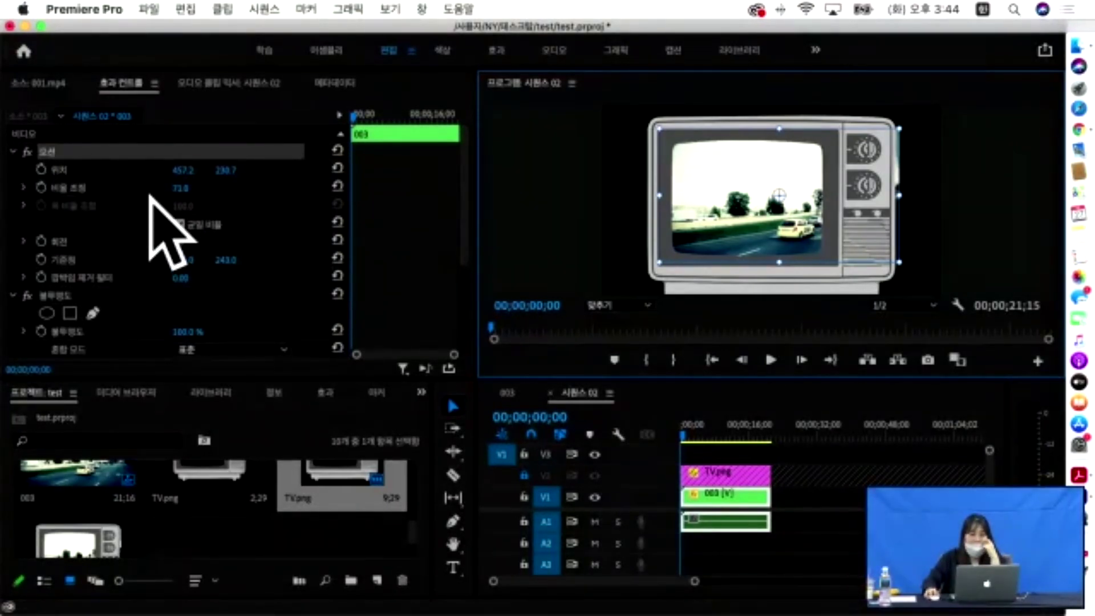
left_click_drag(226, 170, 165, 187)
left_click_drag(743, 219, 707, 215)
mouse_move(817, 233)
left_mouse_down()
mouse_move(849, 250)
mouse_move(813, 246)
left_mouse_up()
left_click_drag(865, 139, 873, 135)
left_click_drag(855, 191, 832, 190)
left_click(1002, 249)
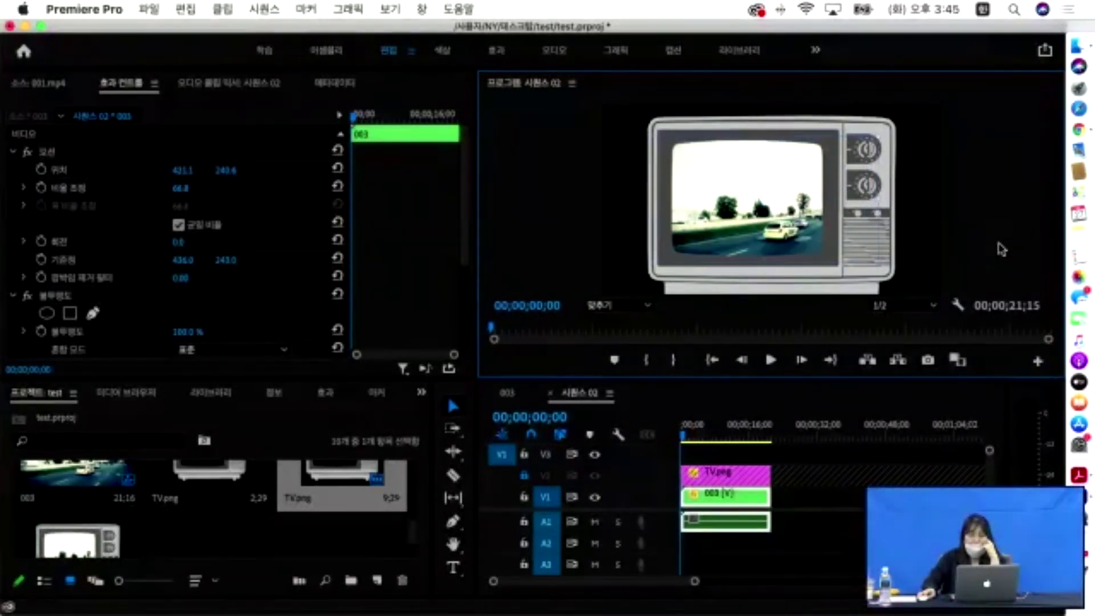
Play the TV composite from the start for a few seconds to check the fit.
left_click(688, 441)
key("space")
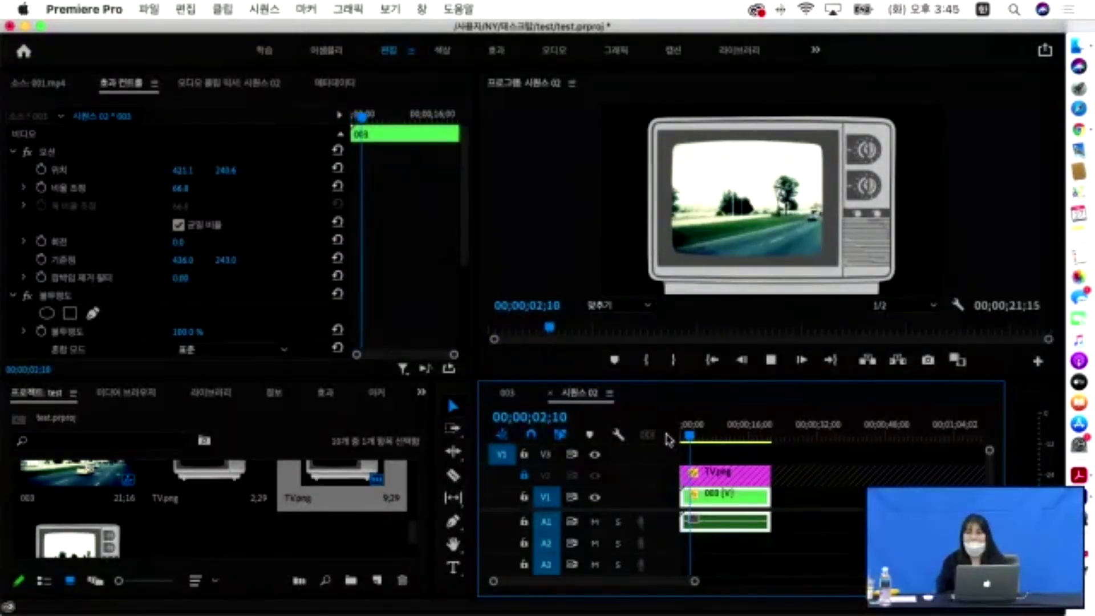
key("space")
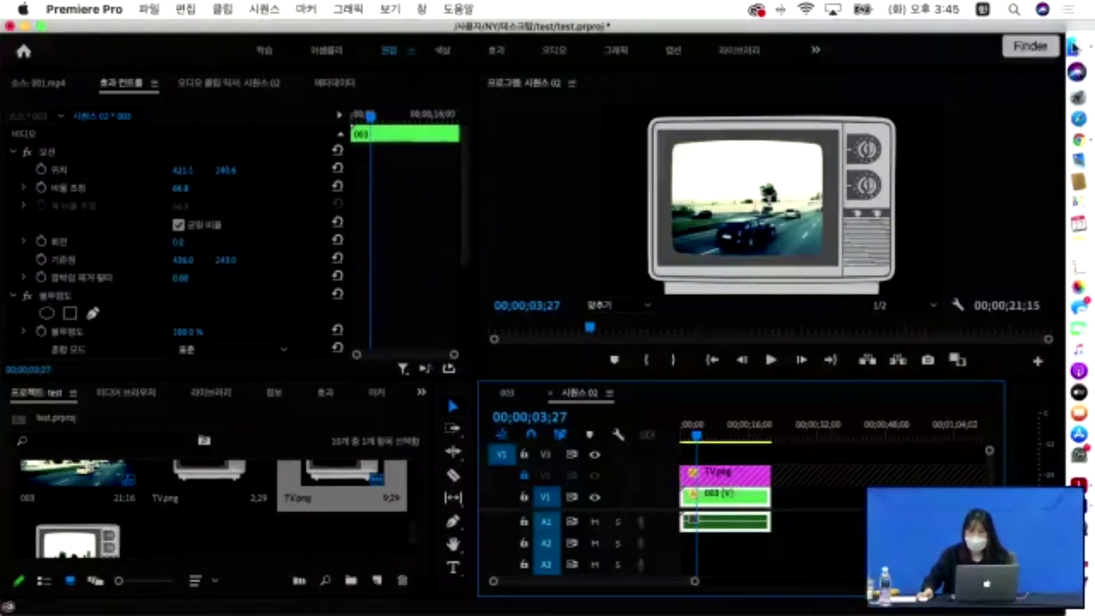
Switch to Finder, view the contents of the 03. 비디오전환효과 folder, and return to Premiere Pro.
left_click(1049, 54)
left_click(274, 199)
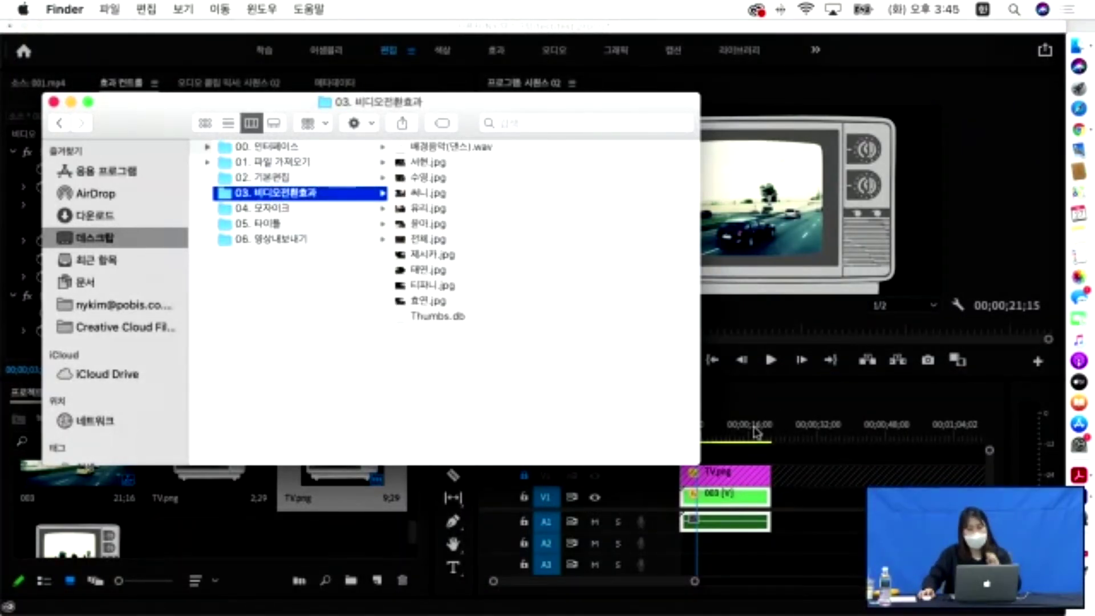
left_click(931, 232)
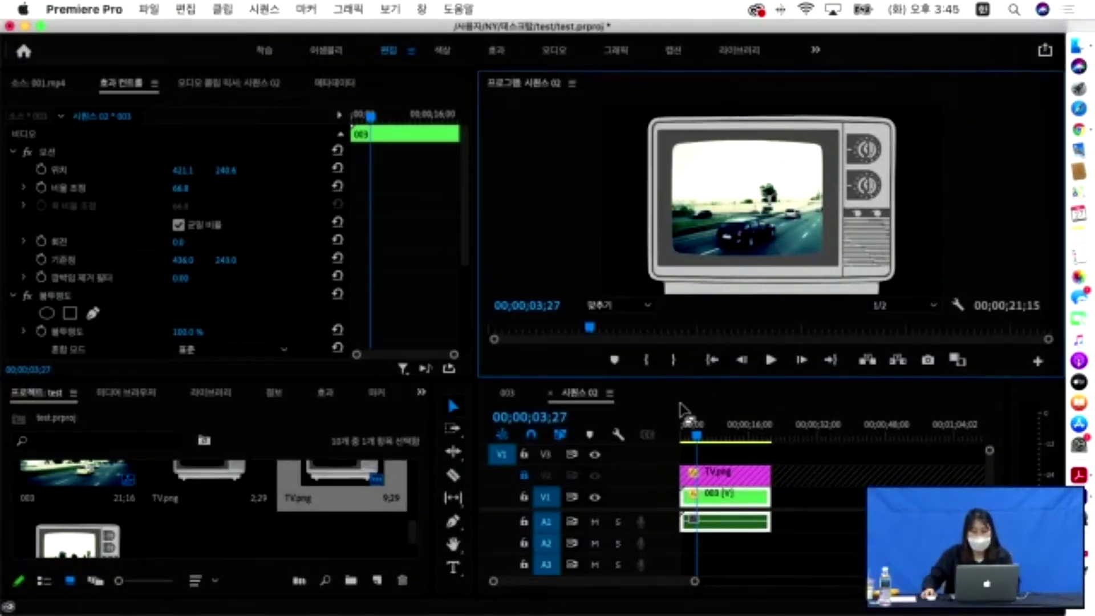
Switch the timeline to sequence 003 and return the playhead to 00;00;00;00.
left_click(507, 392)
left_click_drag(704, 442, 678, 440)
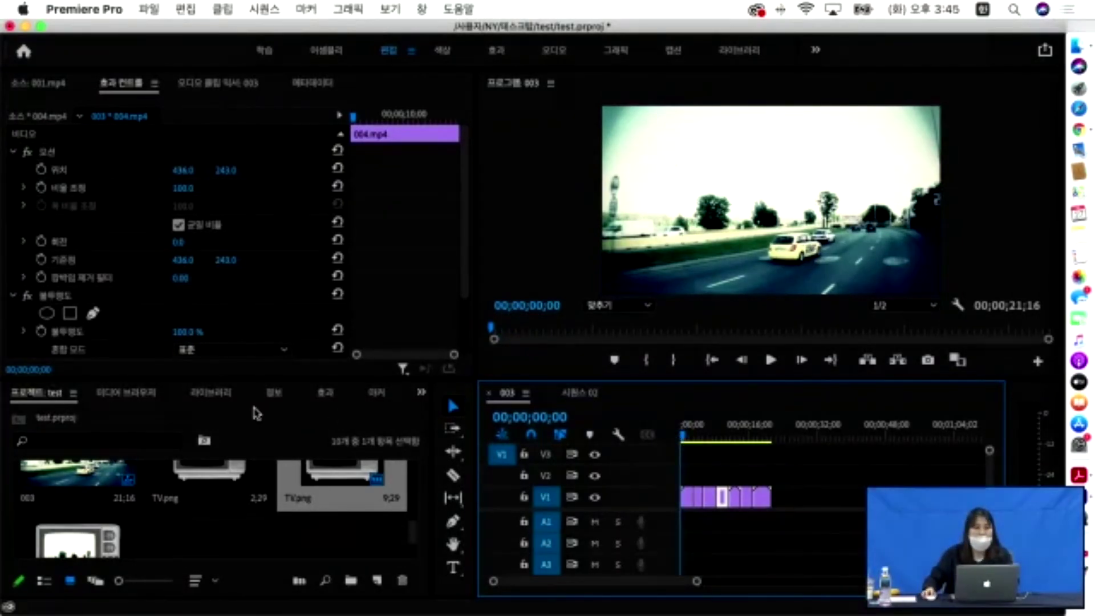
Show the effects library (효과) and clear its 자르기 search filter.
left_click(326, 393)
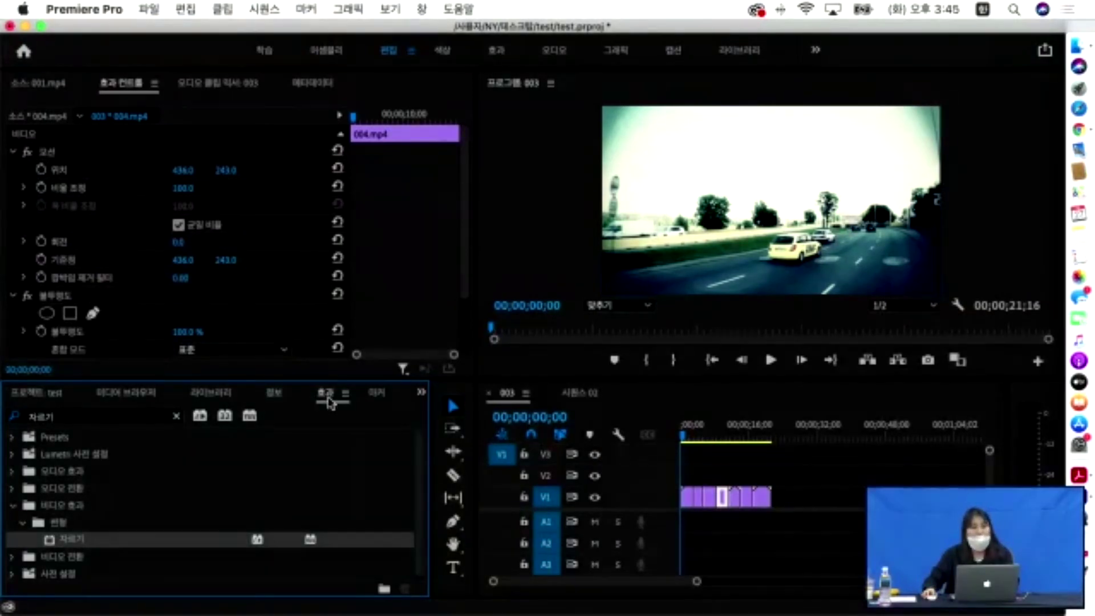
left_click(422, 9)
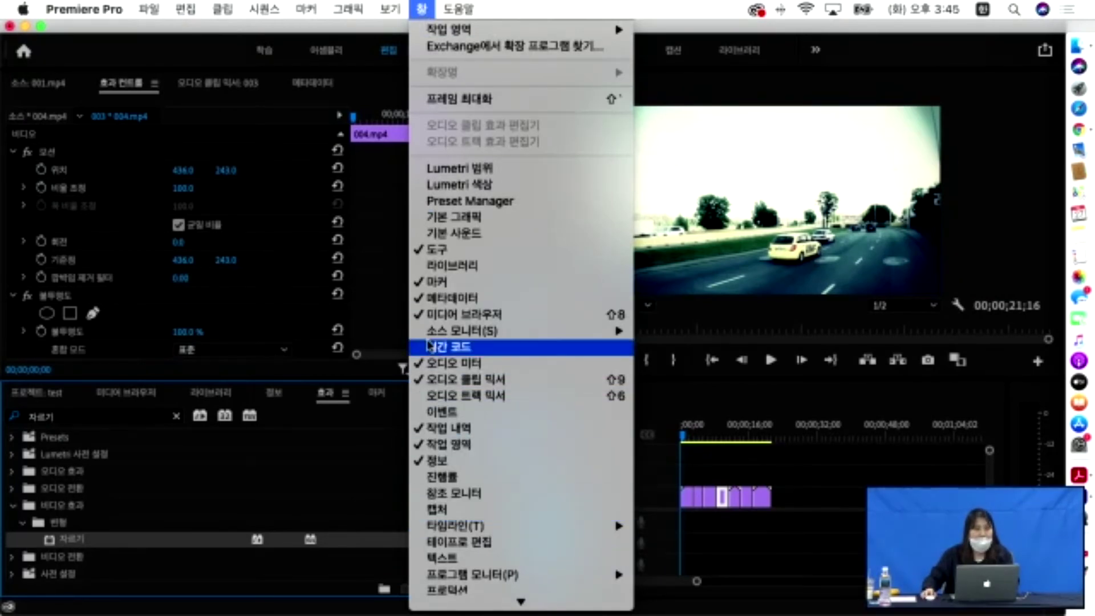
scroll(454, 387, "down", 2)
scroll(454, 393, "down", 1)
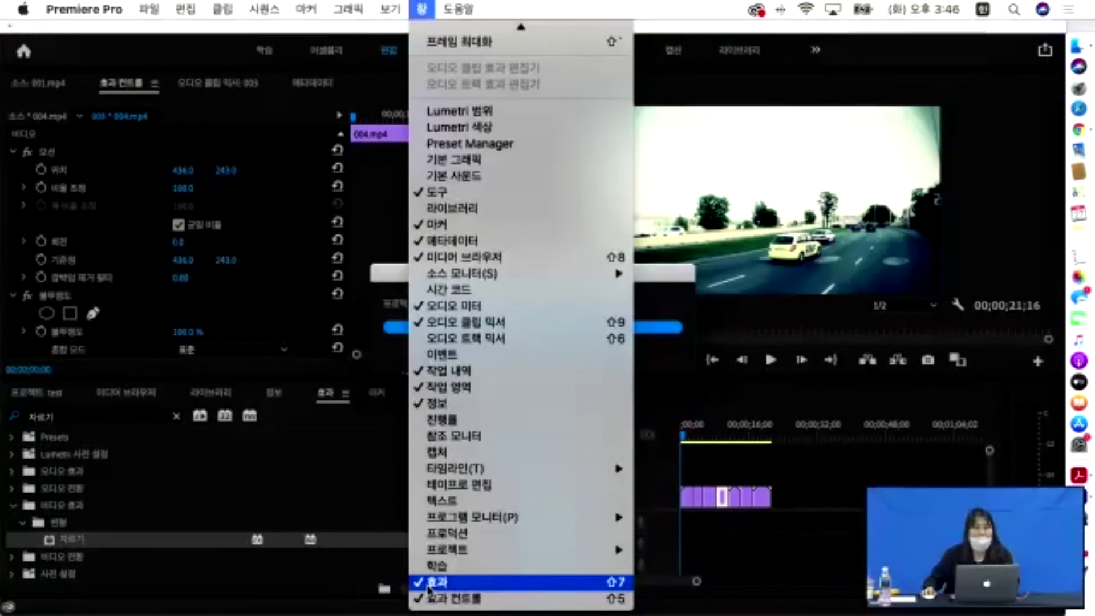
left_click(294, 421)
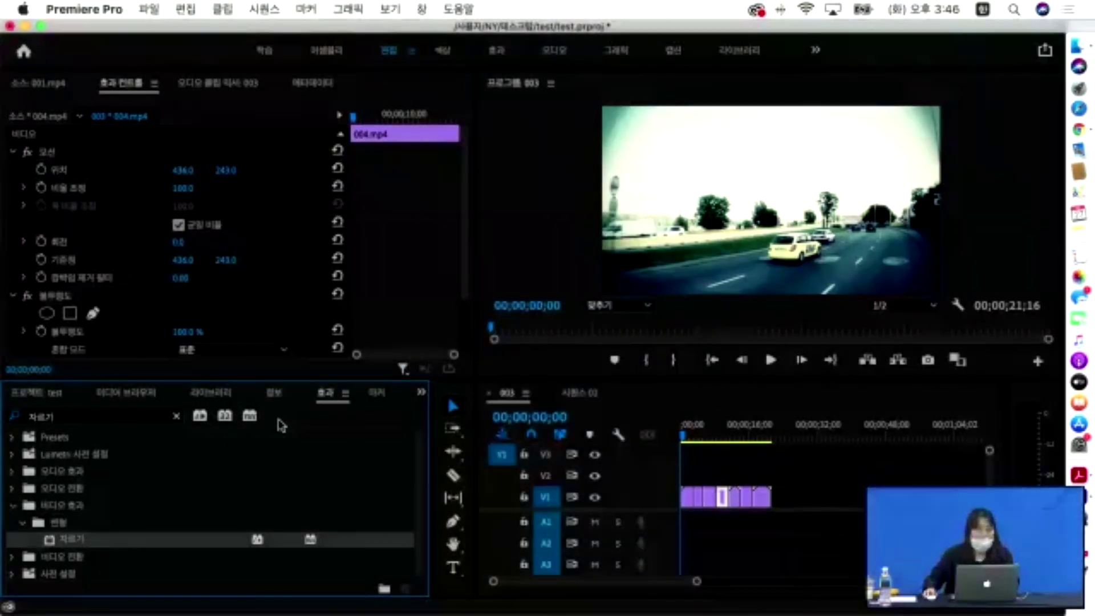
left_click(178, 420)
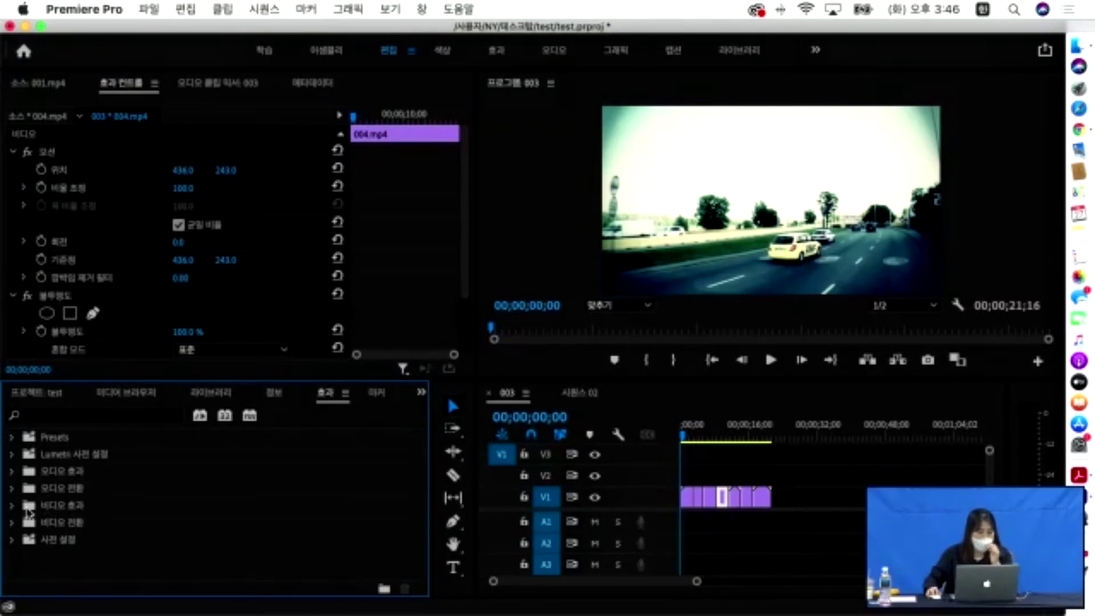
Expand the video transitions (비디오 전환) and look through the category folders from 3D 동작 to 페이지 벗기기.
left_click(12, 522)
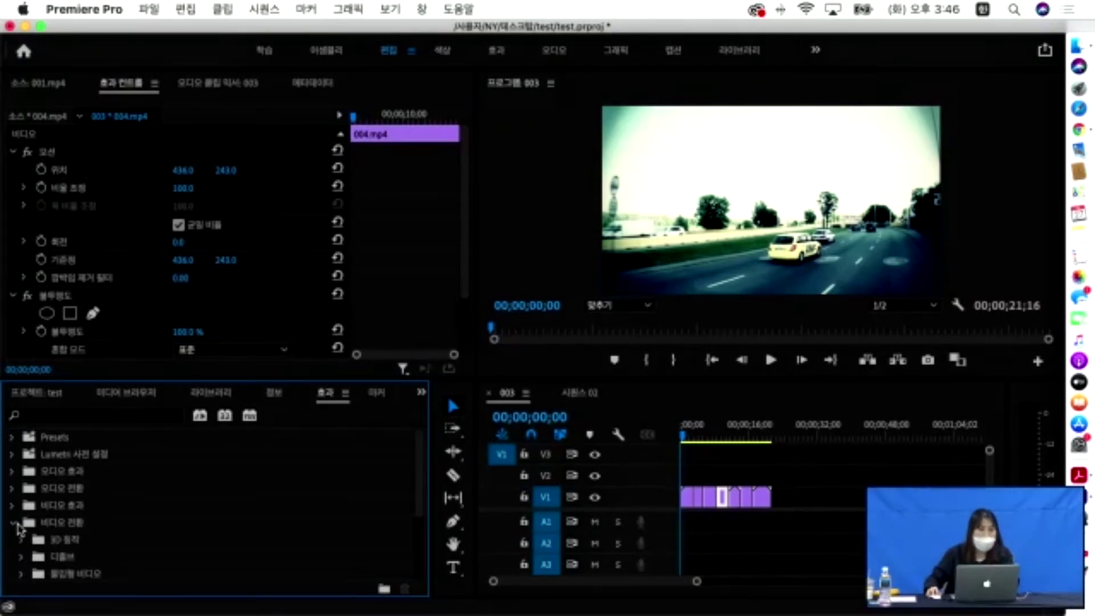
scroll(44, 510, "down", 4)
scroll(40, 479, "up", 2)
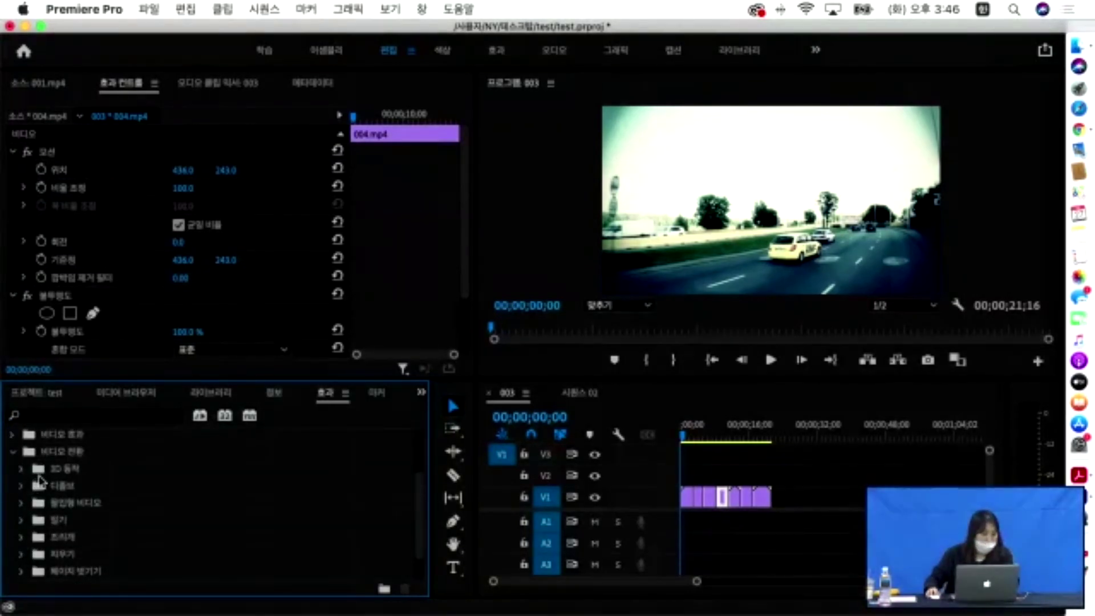
left_click(49, 472)
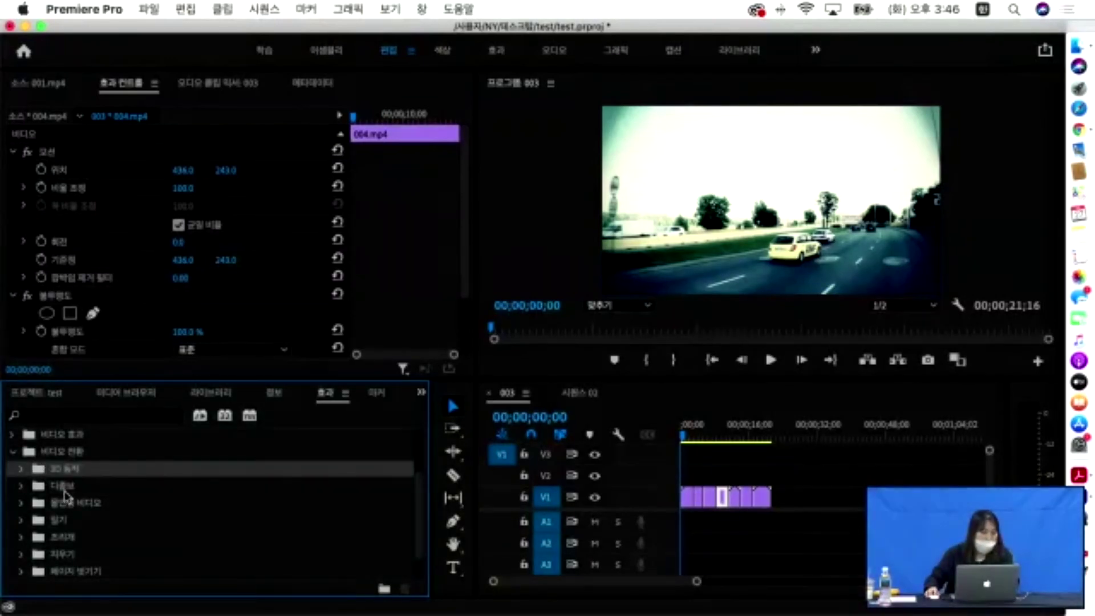
left_click(65, 490)
left_click(68, 505)
left_click(63, 520)
left_click(69, 537)
left_click(73, 553)
left_click(67, 568)
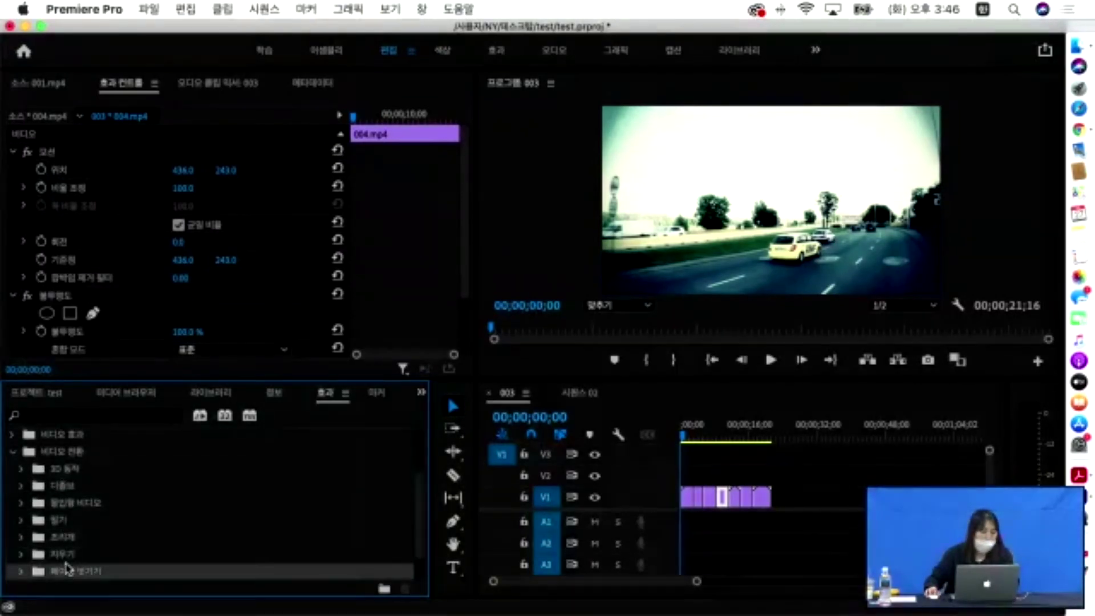
Apply the 교차 디졸브 transition from 디졸브 to the cut between the first two 003.mp4 clips and select it.
left_click(63, 554)
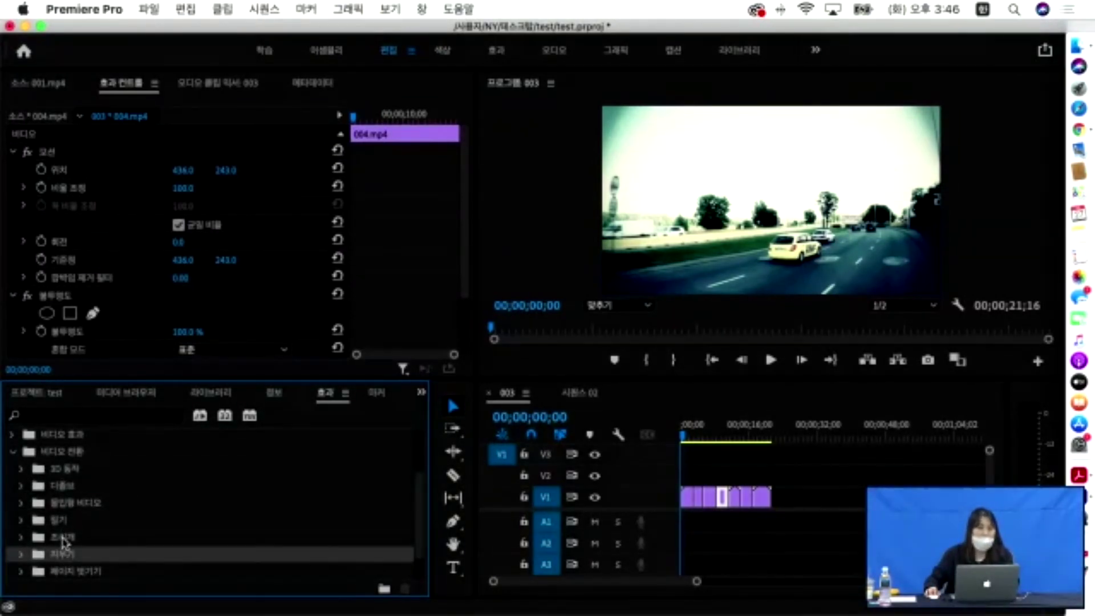
left_click(60, 489)
left_click(21, 485)
scroll(35, 494, "down", 1)
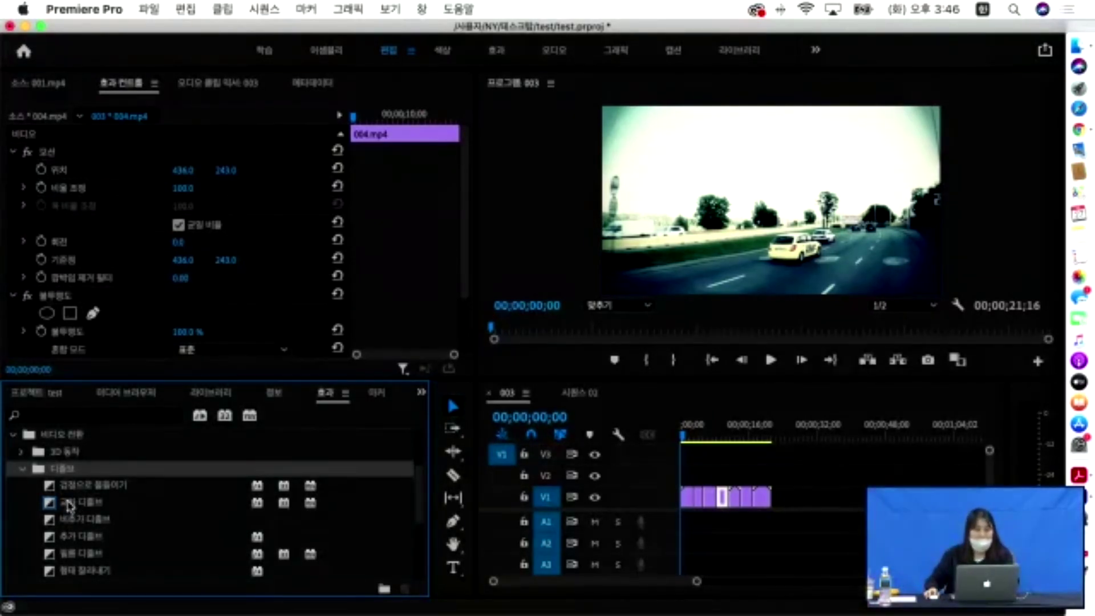
left_click_drag(68, 506, 180, 524)
mouse_move(597, 535)
left_mouse_down()
mouse_move(705, 508)
mouse_move(692, 512)
left_mouse_up()
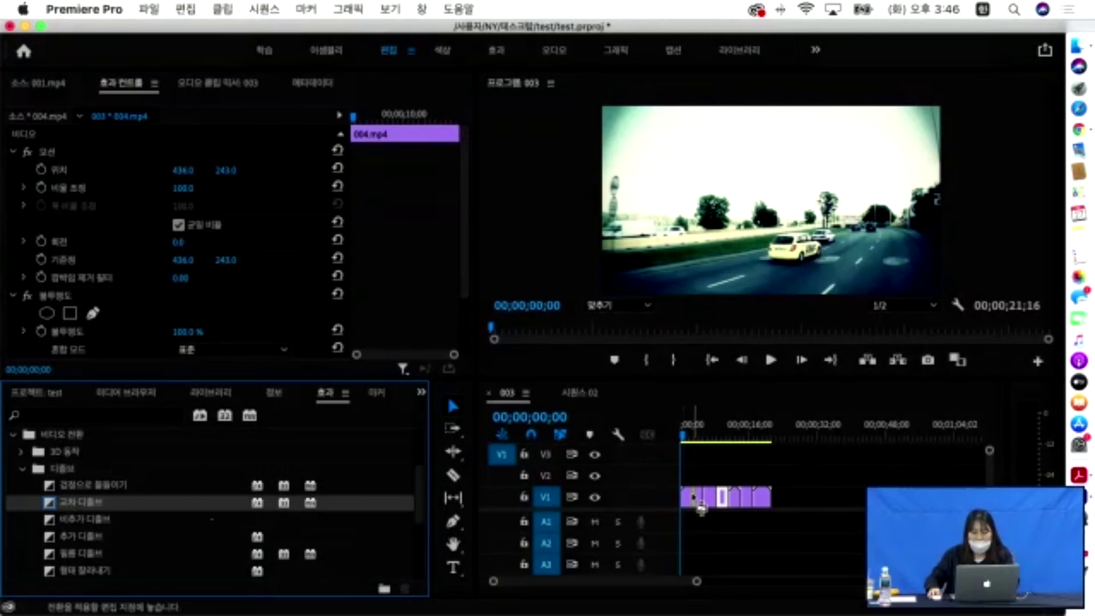
left_click_drag(696, 581, 671, 589)
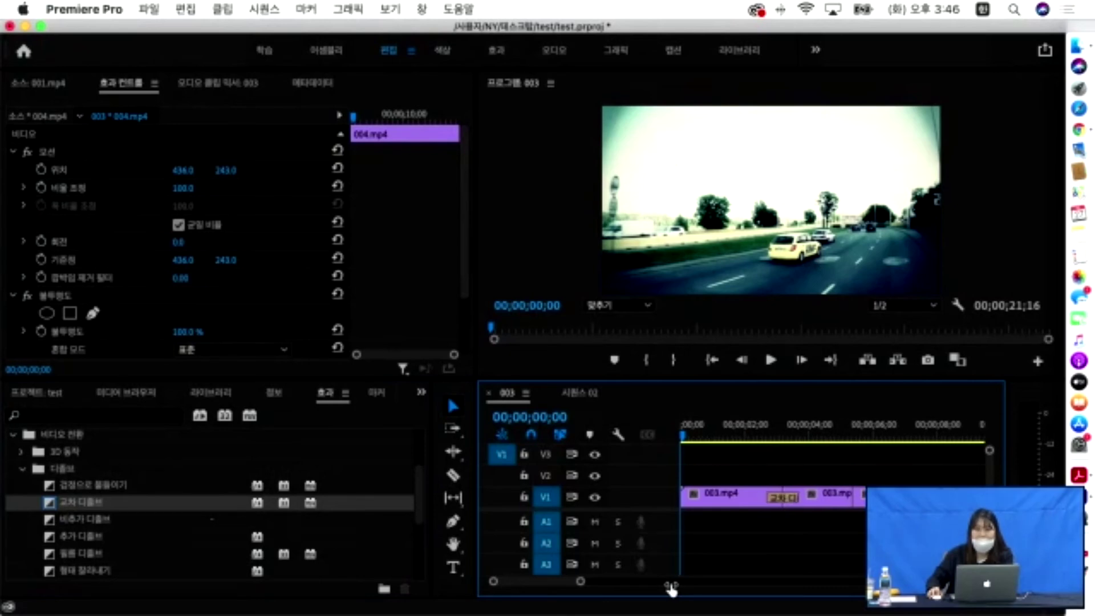
left_click(784, 498)
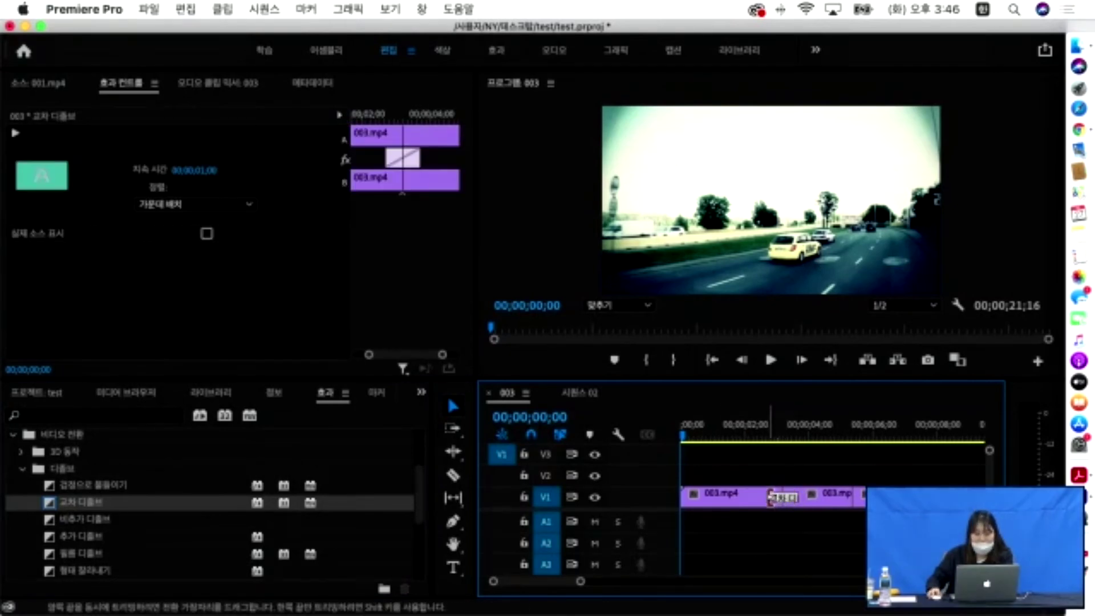
Play the sequence through the 교차 디졸브 transition and scrub across it again to 00;00;04;14.
left_click(767, 501)
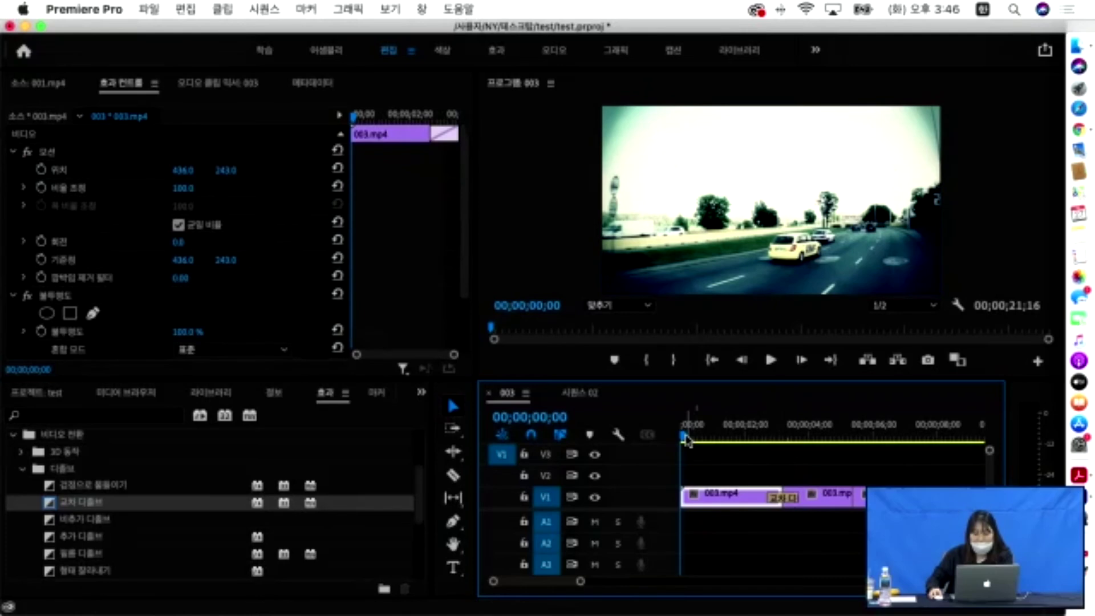
key("space")
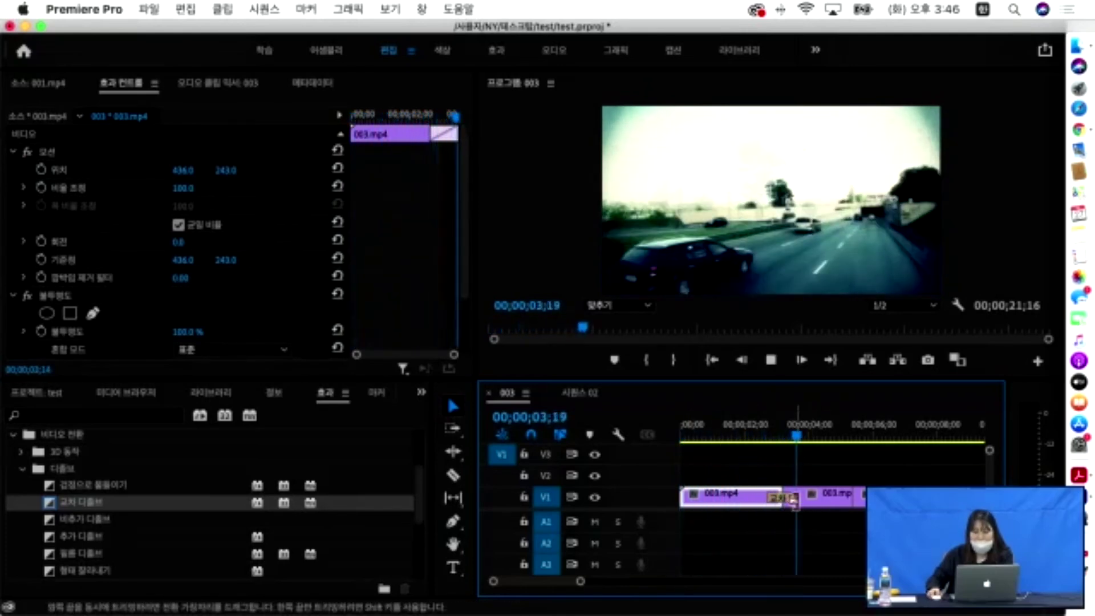
key("space")
left_click(772, 439)
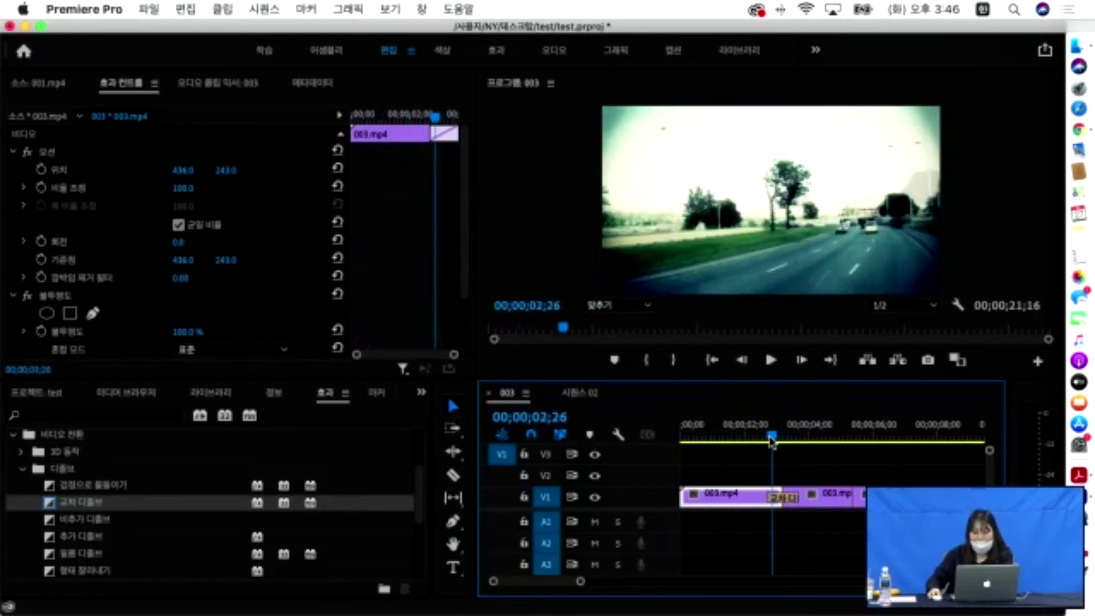
left_click_drag(771, 439, 823, 440)
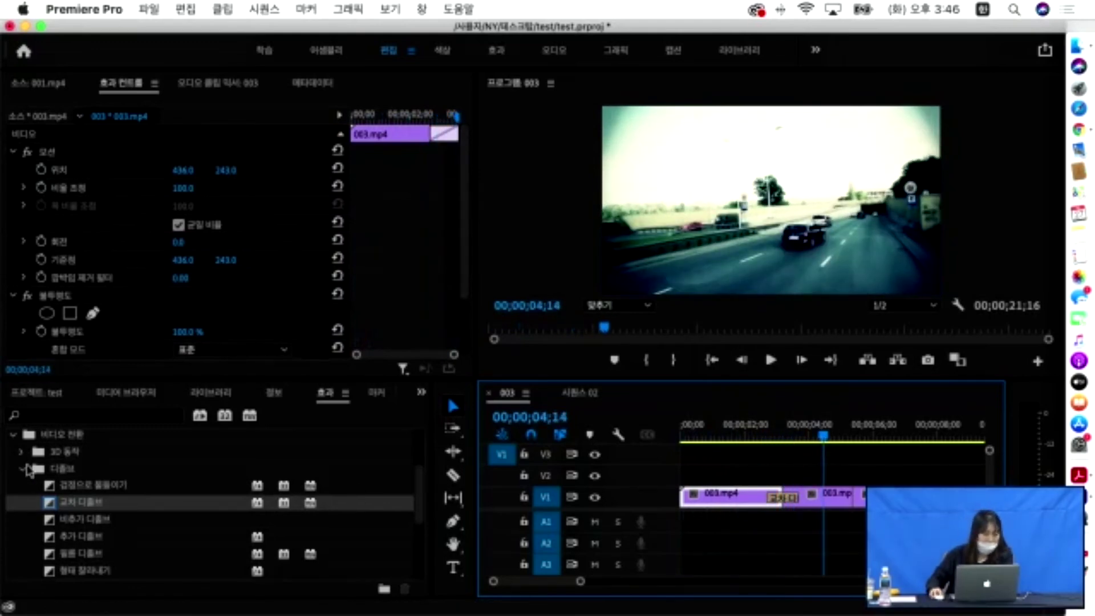
Apply the 뒤집기 transition from 3D 동작 to the second 003.mp4 cut and scrub across it.
left_click(22, 451)
left_click(65, 470)
left_click_drag(73, 472, 853, 500)
left_click_drag(824, 438, 882, 443)
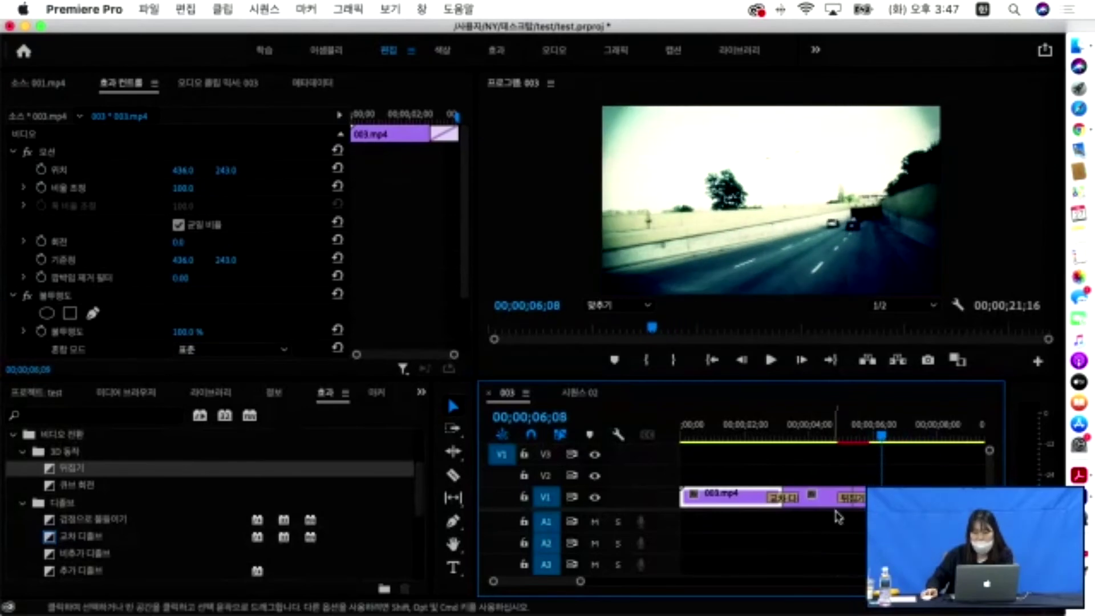
Shift the 뒤집기 transition slightly earlier, preview it at 00;00;05;10, and extend its duration to 00;00;01;29.
left_click(849, 498)
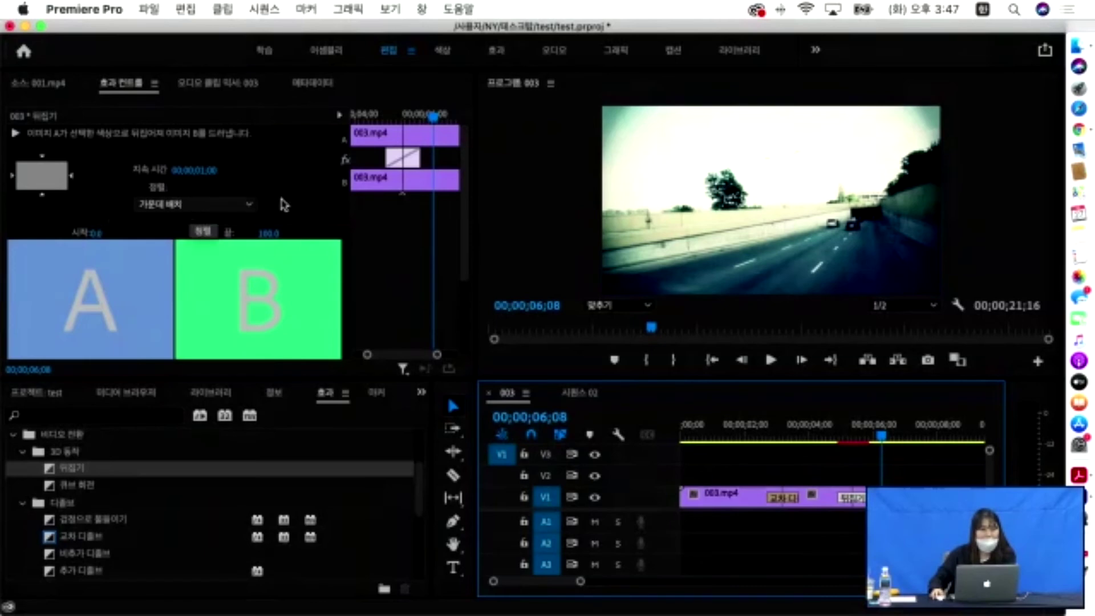
left_click_drag(389, 159, 379, 160)
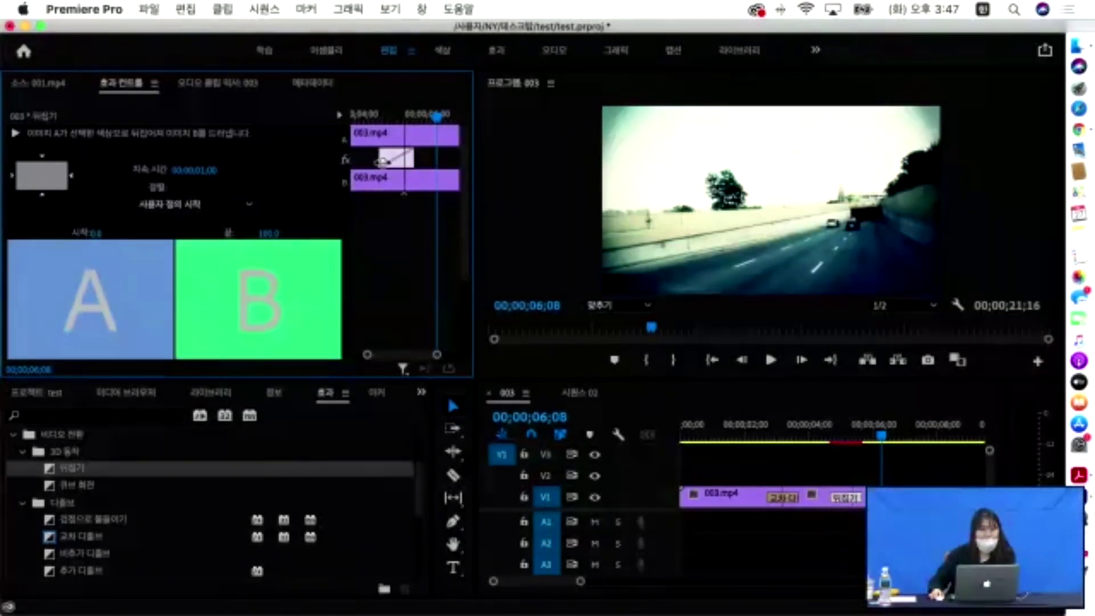
left_click_drag(887, 440, 851, 440)
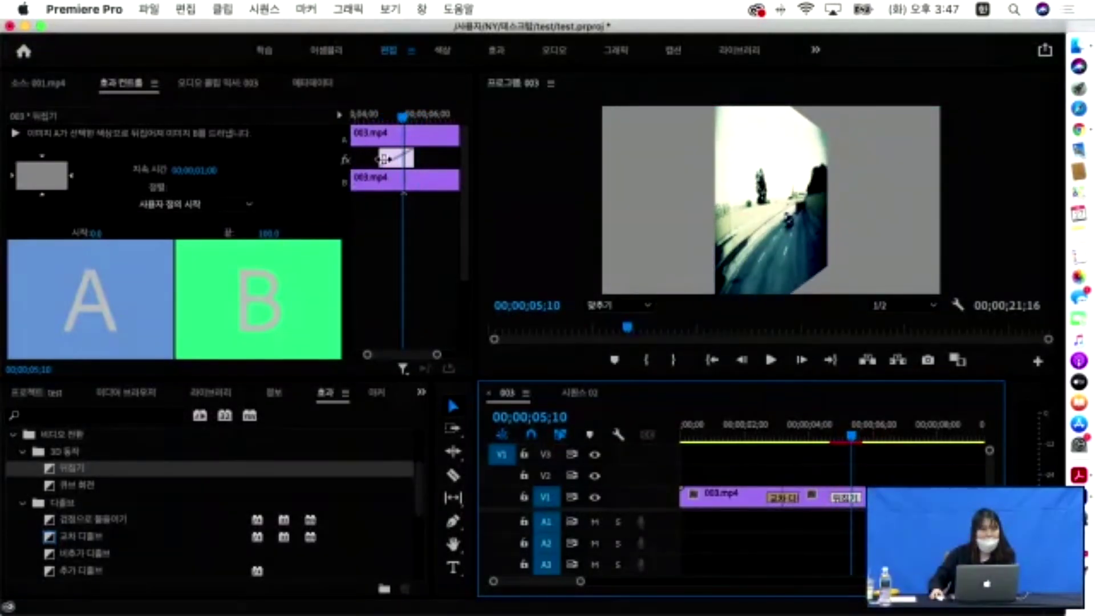
left_click_drag(381, 156, 427, 158)
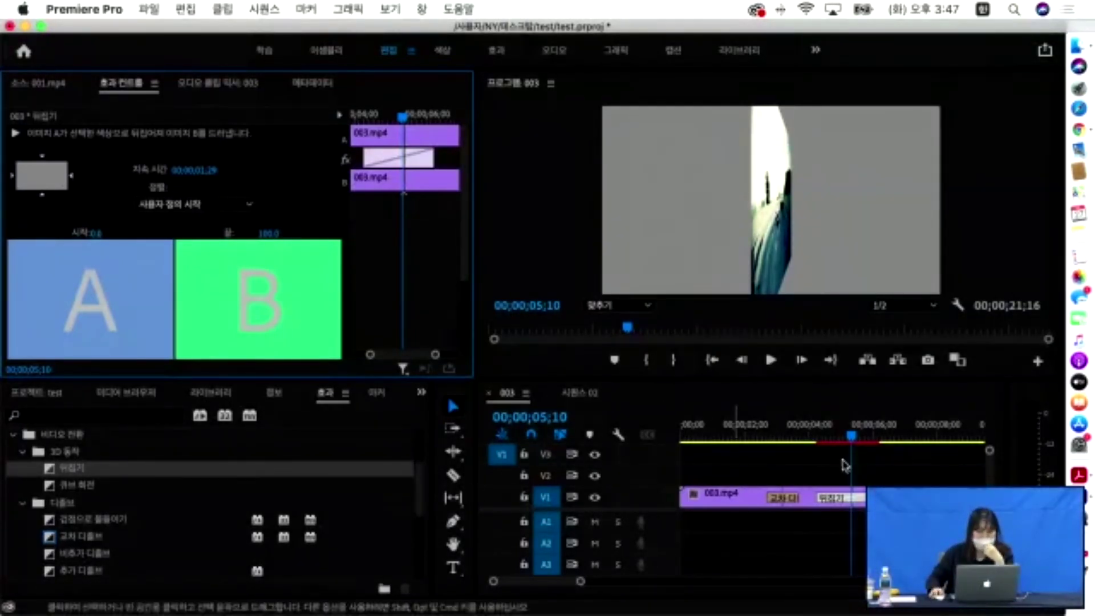
Switch to Finder, view the contents of the 04. 모자이크 folder, and return to Premiere Pro.
left_click(1060, 44)
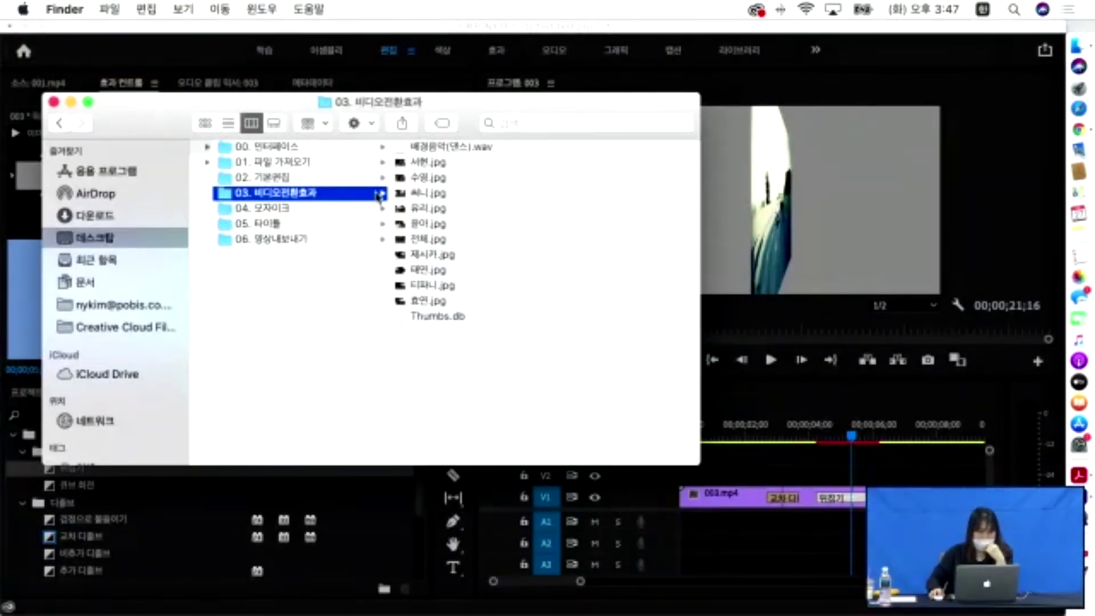
left_click(263, 209)
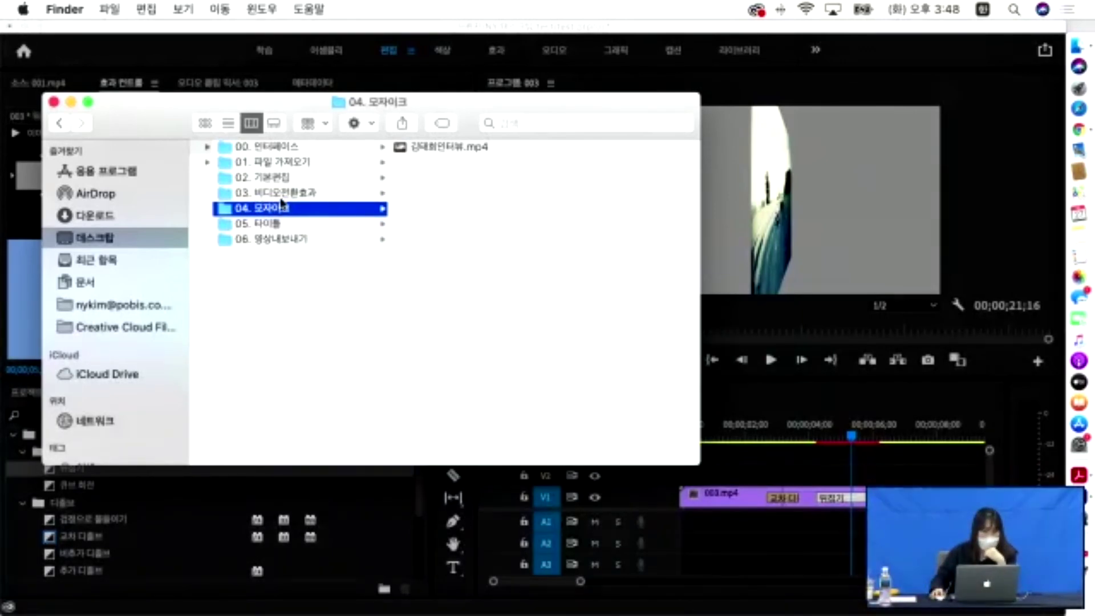
left_click(93, 508)
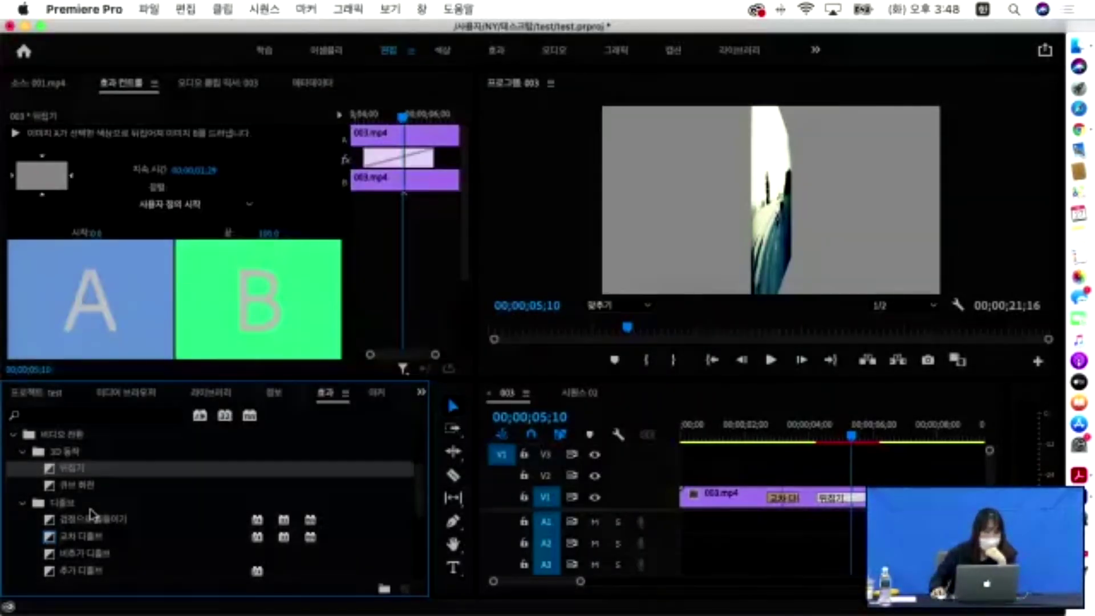
Apply the 비추가 디졸브 transition to the cut near 00;00;08;26 and scrub through it.
scroll(74, 504, "down", 4)
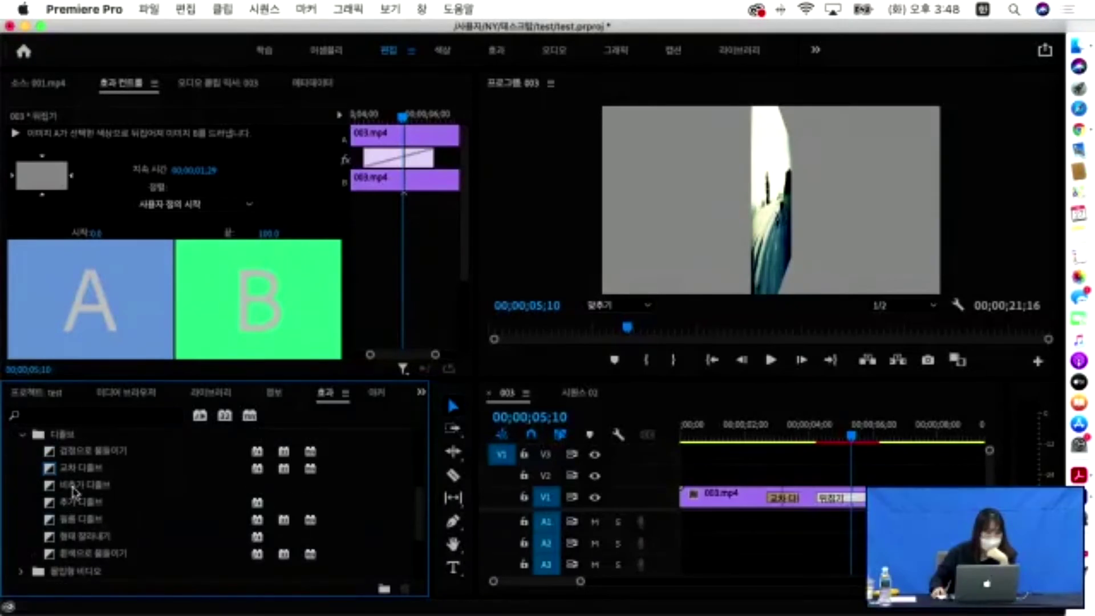
left_click(73, 491)
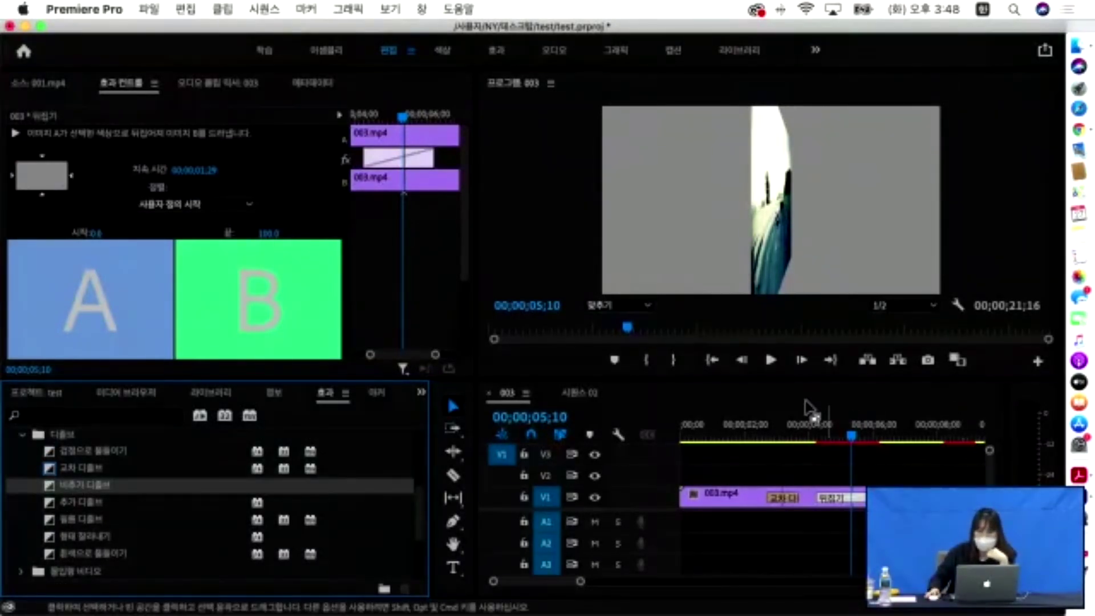
left_click(929, 439)
left_click_drag(933, 444, 965, 443)
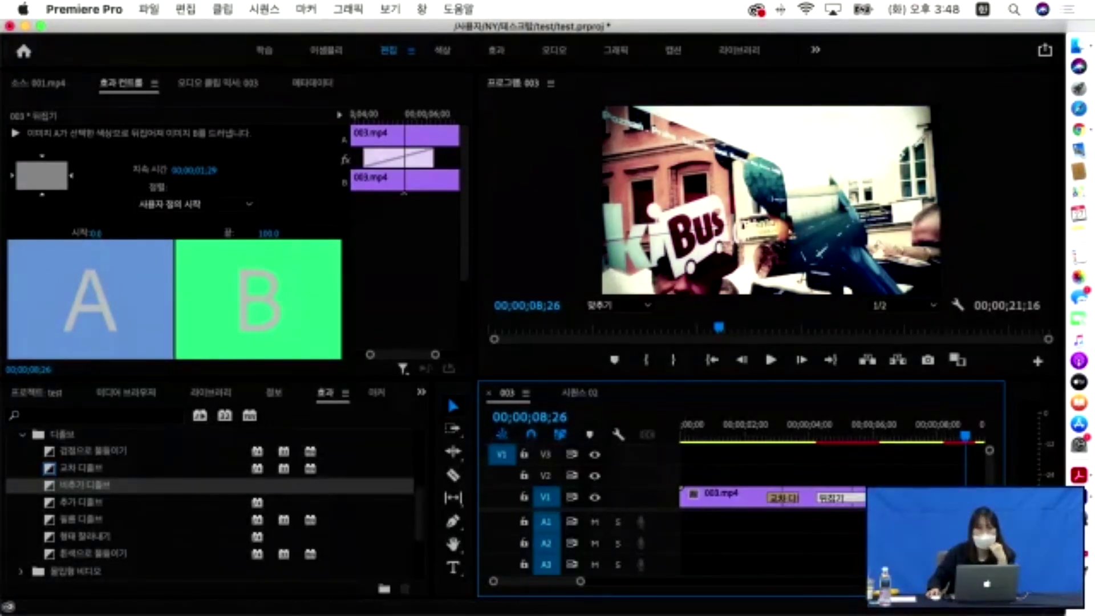
Enlarge the project bin and delete all sequences, images and video clips from the test project.
left_click(16, 394)
left_click(215, 556)
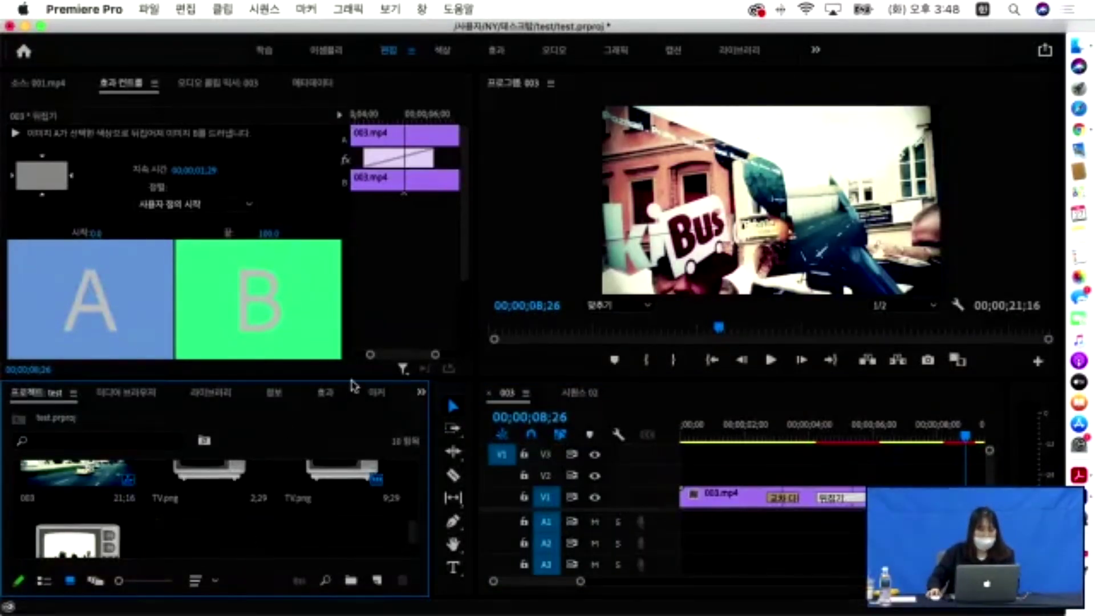
left_click_drag(350, 379, 349, 246)
left_click_drag(361, 539, 67, 374)
key("Delete")
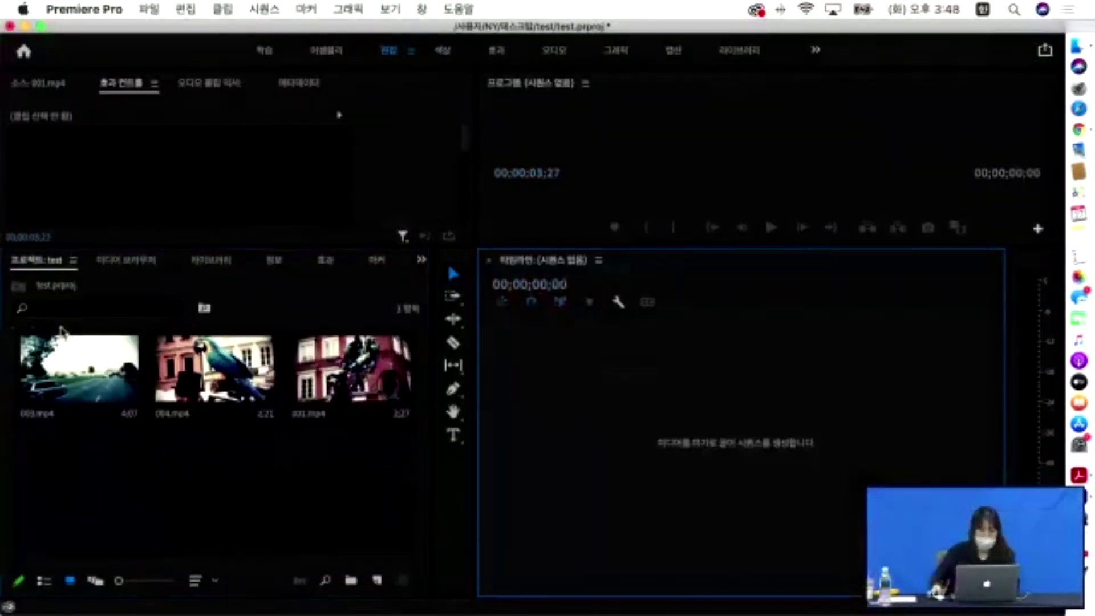
left_click_drag(354, 496, 57, 347)
key("Delete")
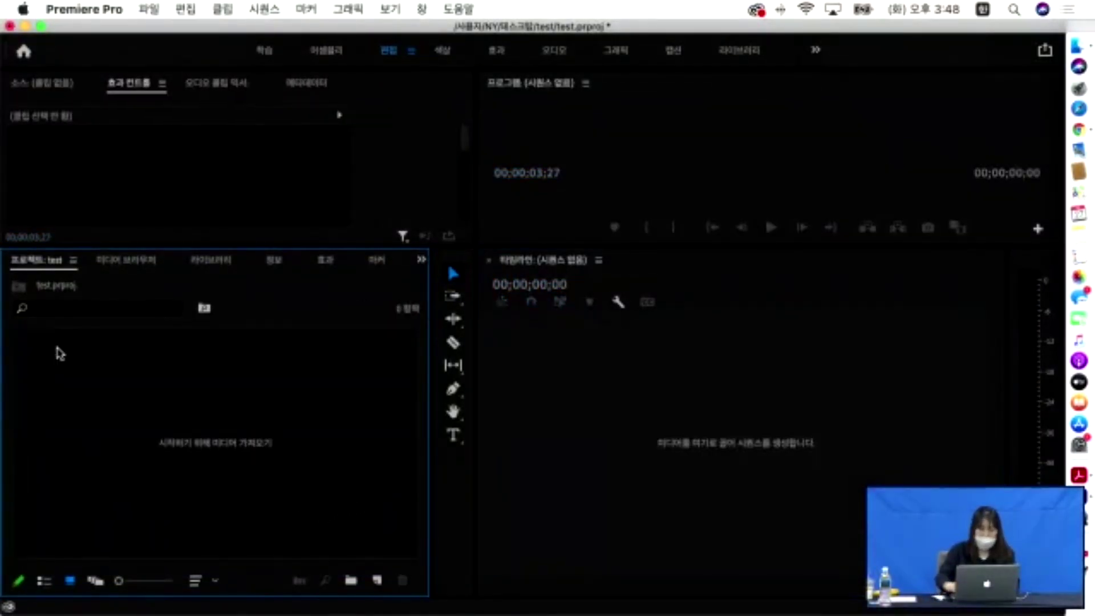
Import 김태희인터뷰.mp4 from the 04. 모자이크 folder into the project.
double_click(112, 398)
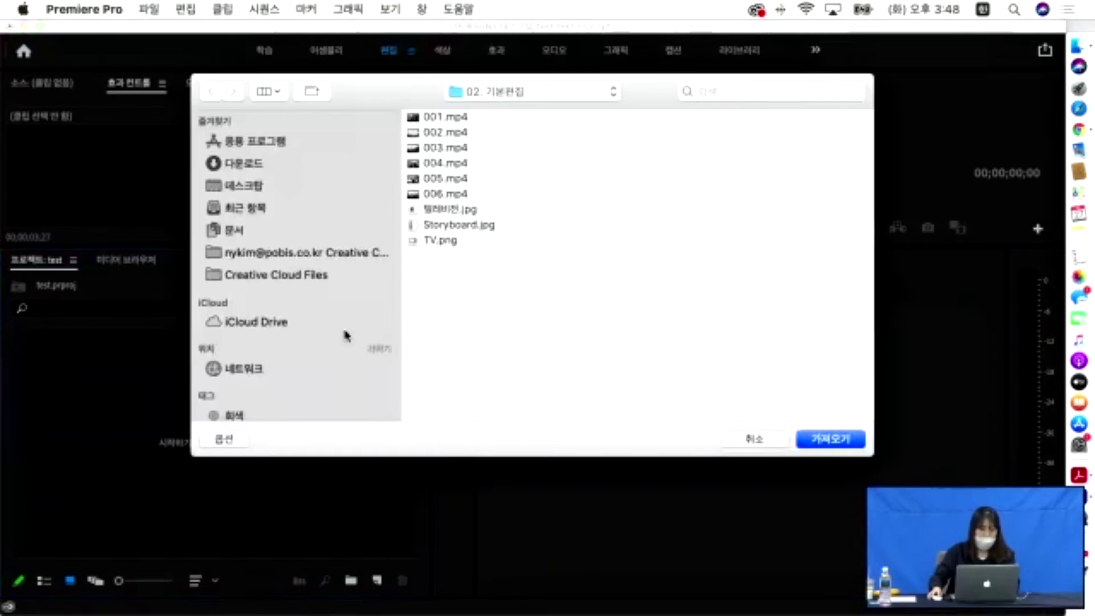
left_click(496, 92)
left_click(500, 109)
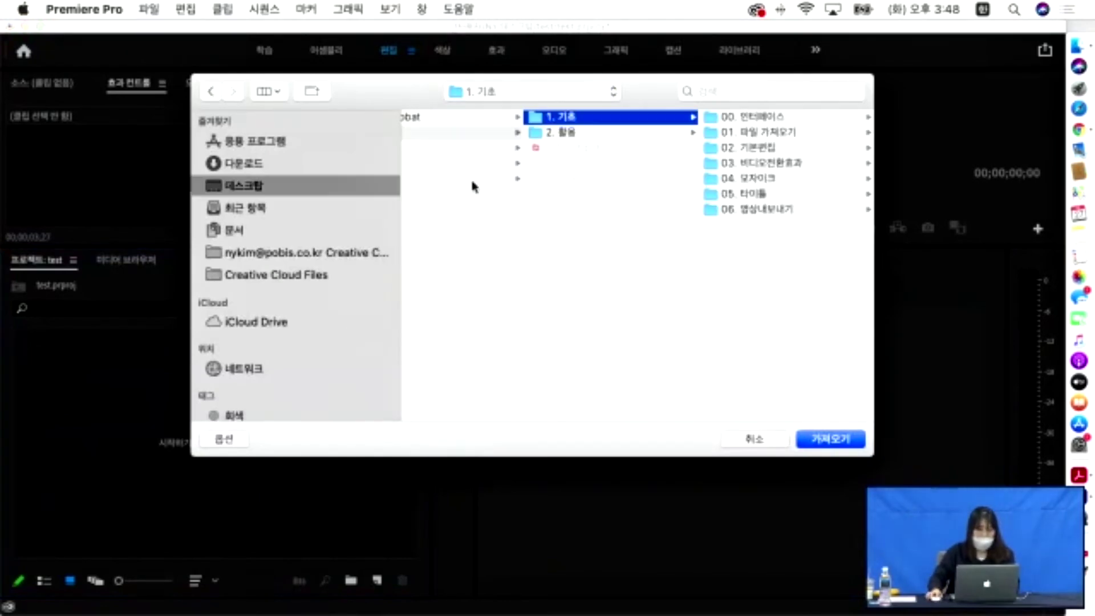
left_click(767, 164)
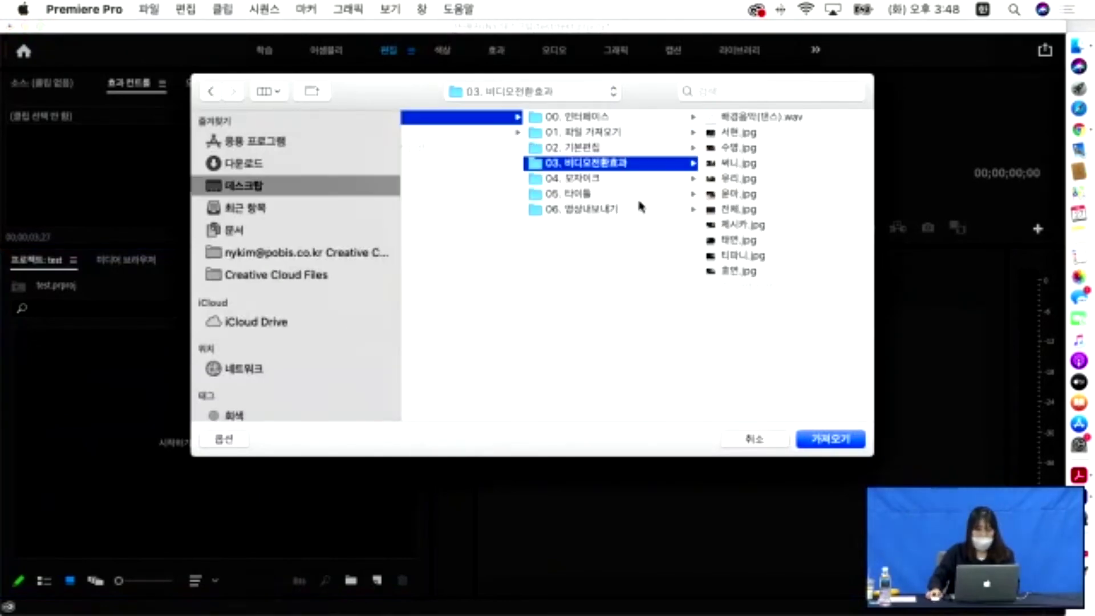
left_click(579, 179)
left_click(720, 118)
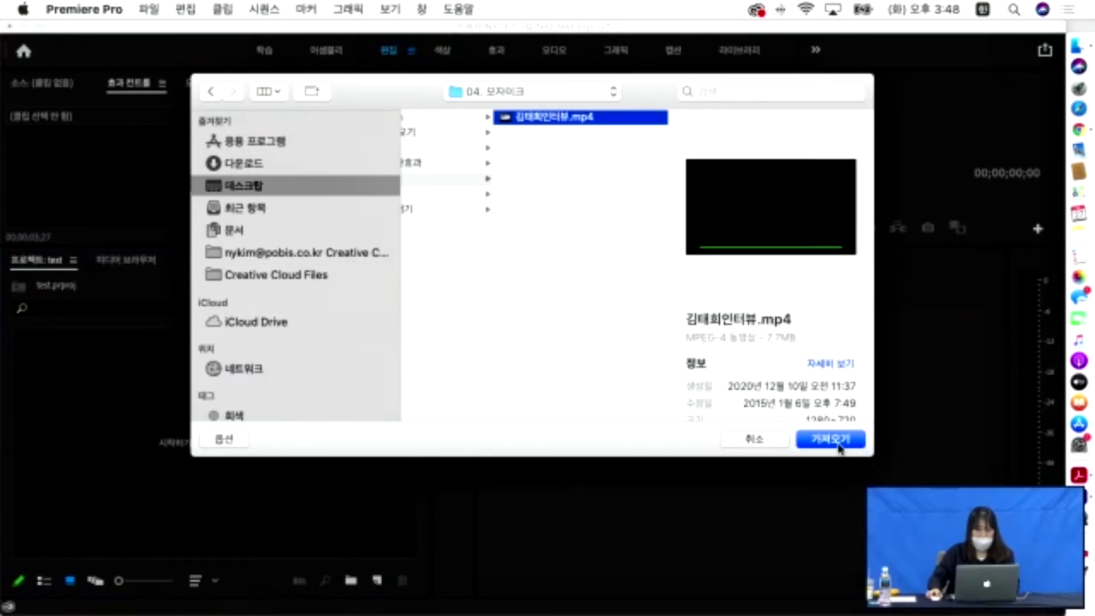
left_click(836, 441)
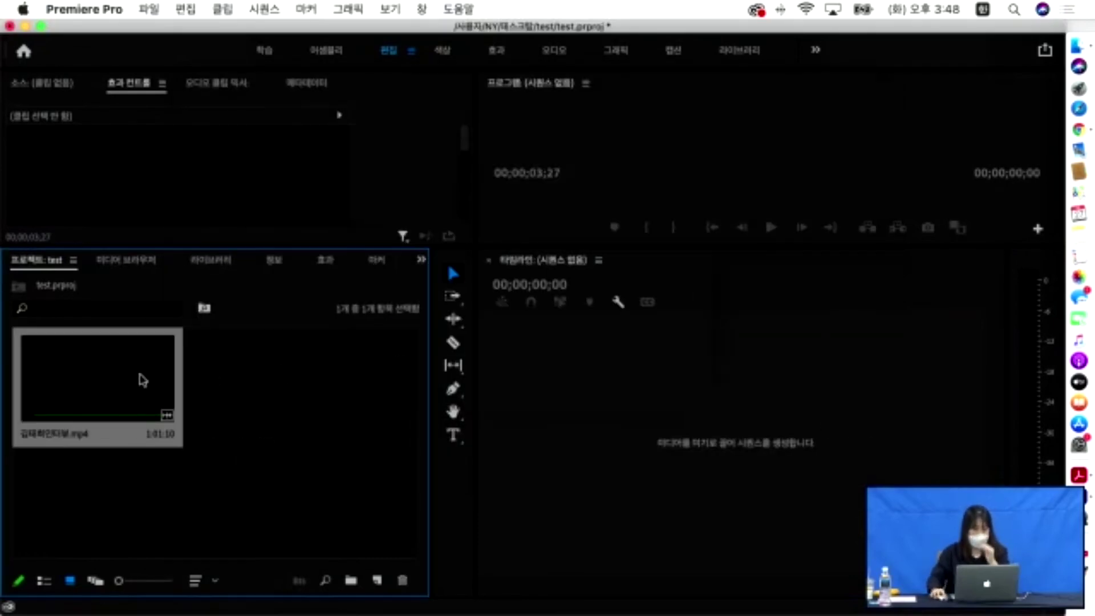
Enlarge the monitors, create a sequence from 김태희인터뷰.mp4, and play its first three seconds.
double_click(125, 371)
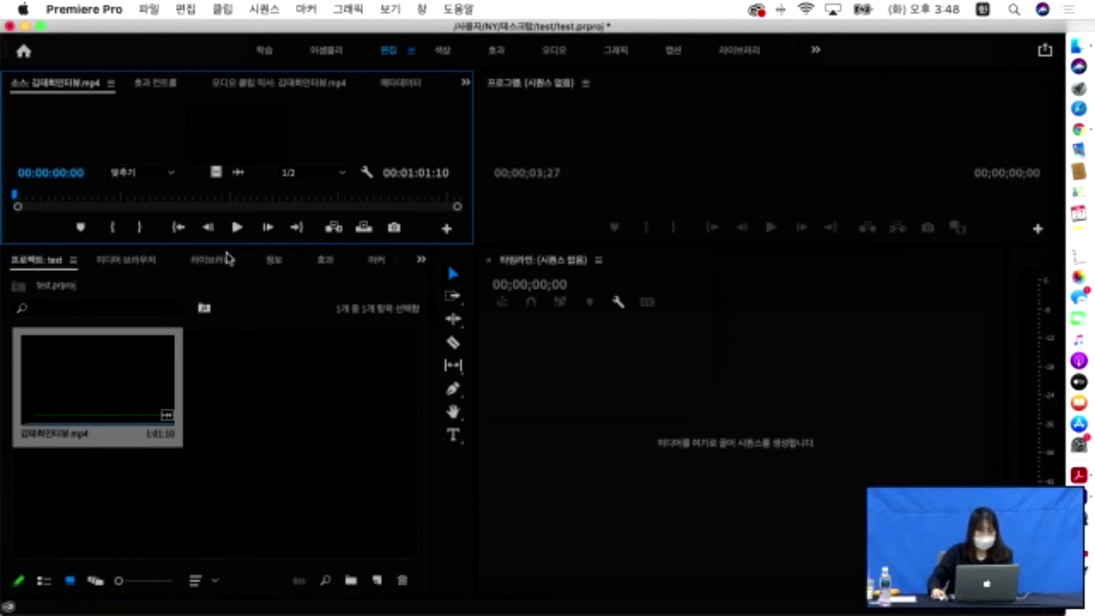
left_click_drag(231, 247, 228, 348)
left_click_drag(154, 499, 802, 496)
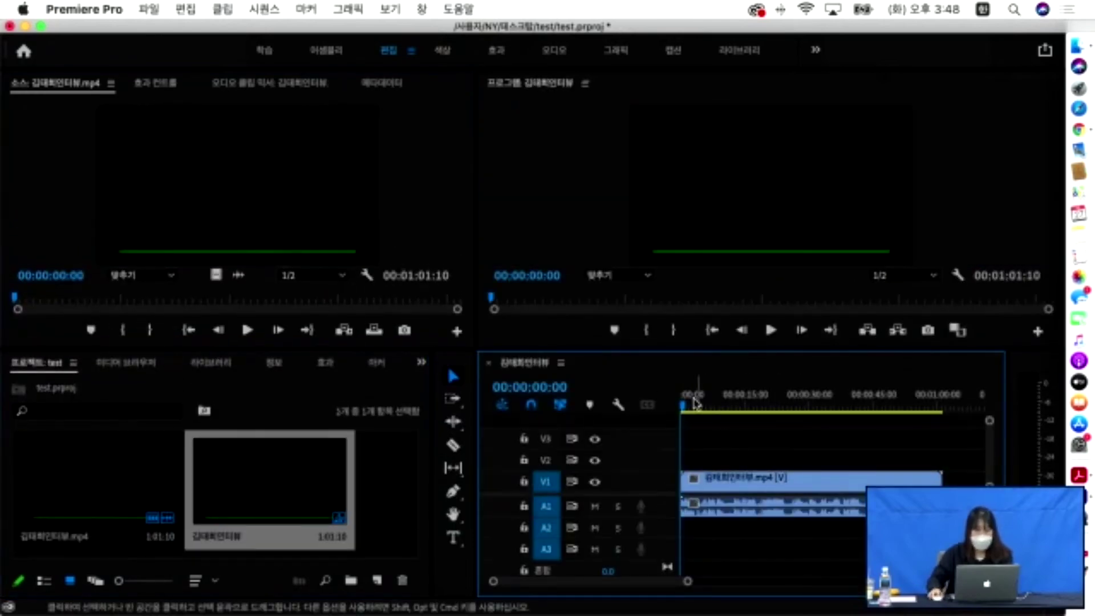
key("space")
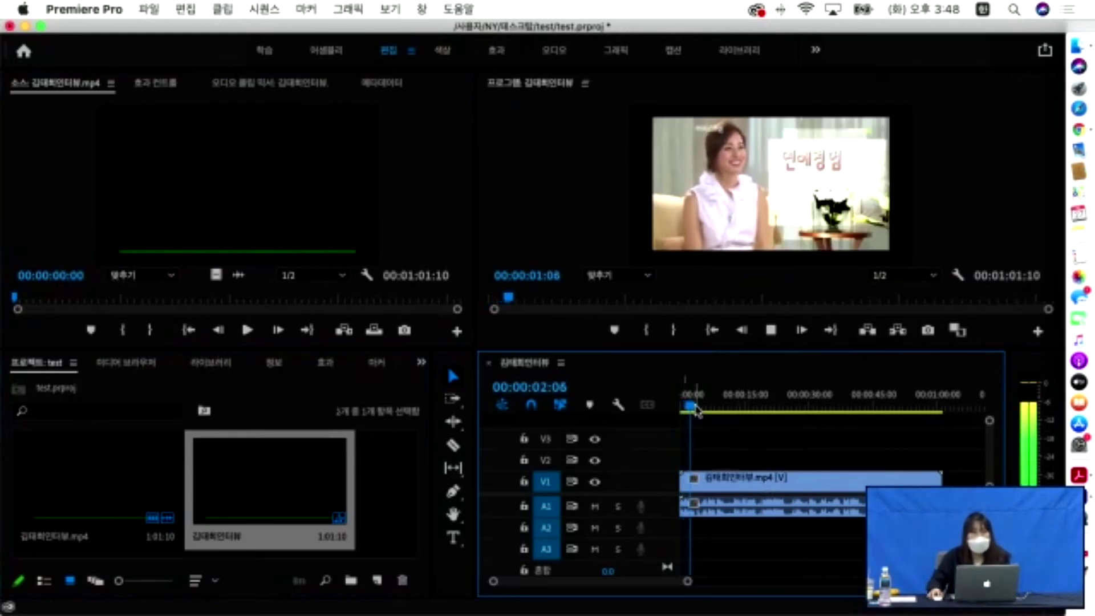
key("space")
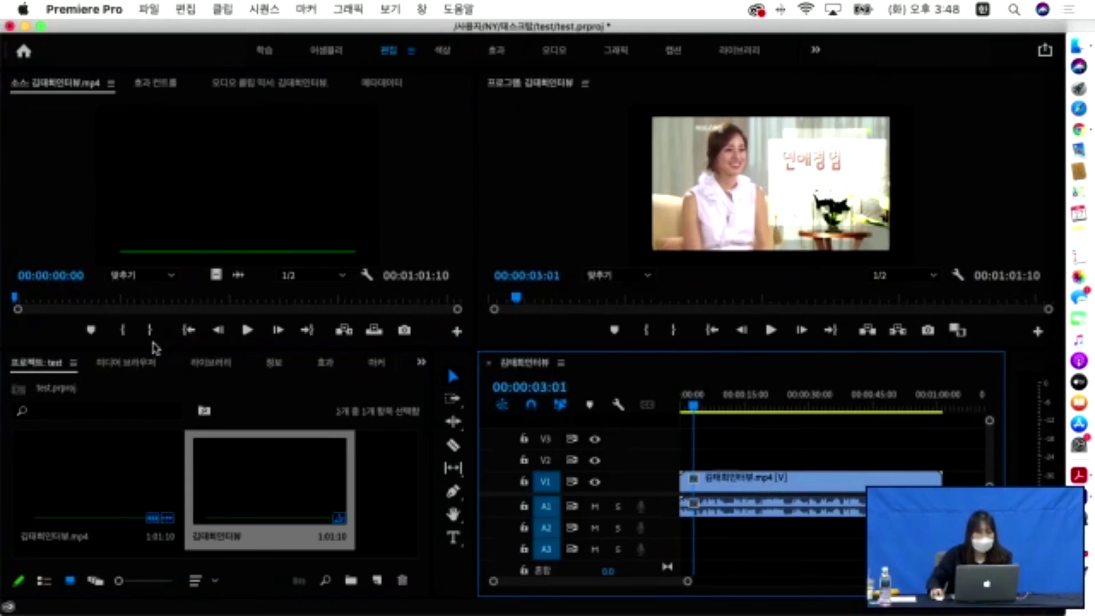
Find the 모자이크 video effect by searching for 모자이크 and apply it to 김태희인터뷰.mp4 on track V1.
left_click(325, 363)
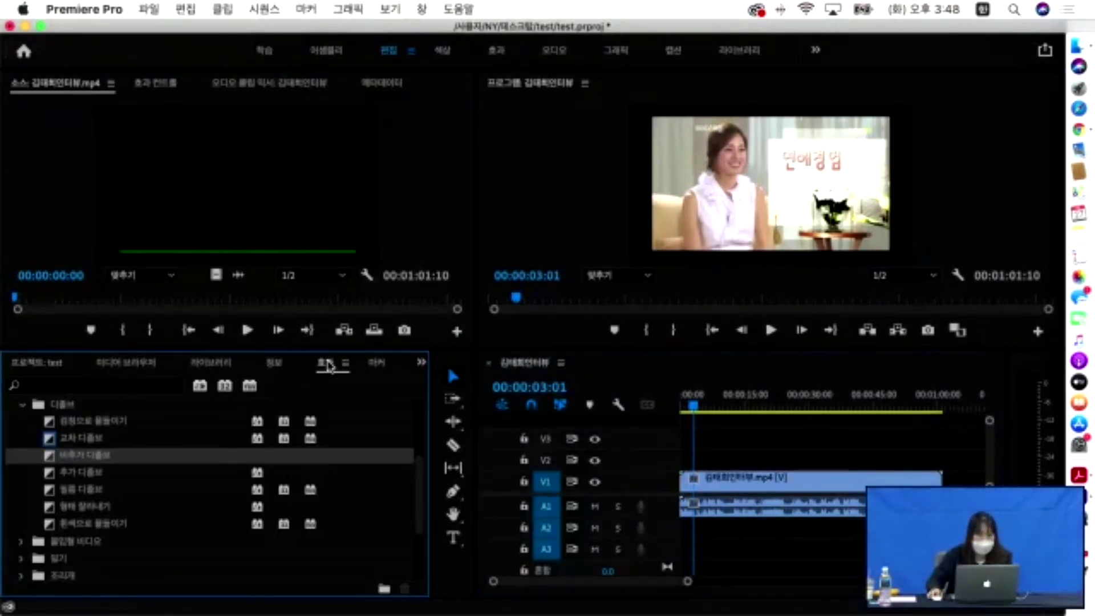
left_click(77, 387)
type("모자이크")
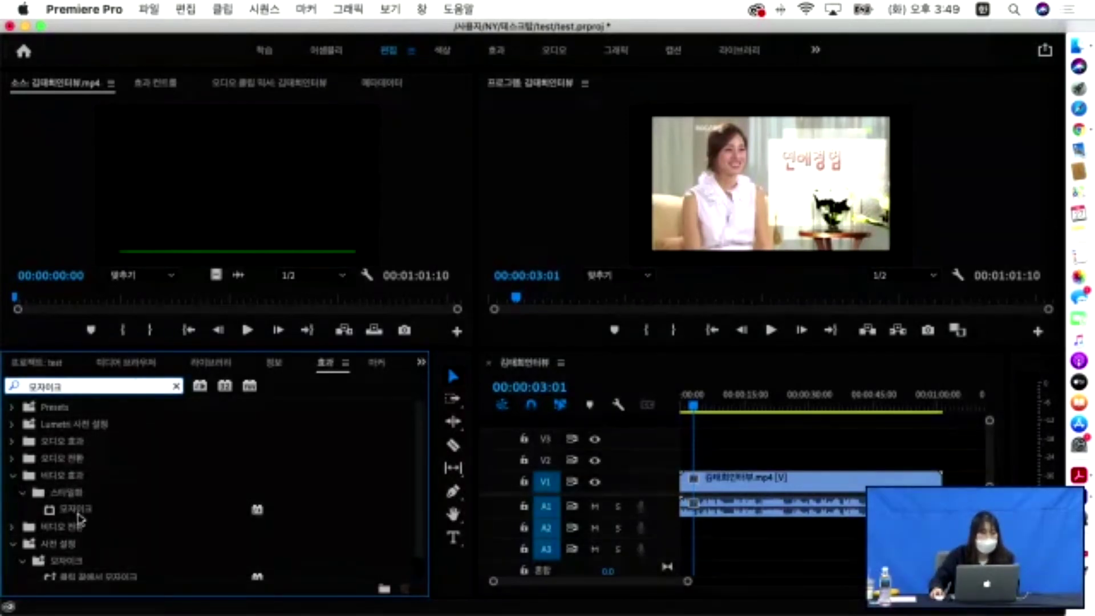
left_click(78, 513)
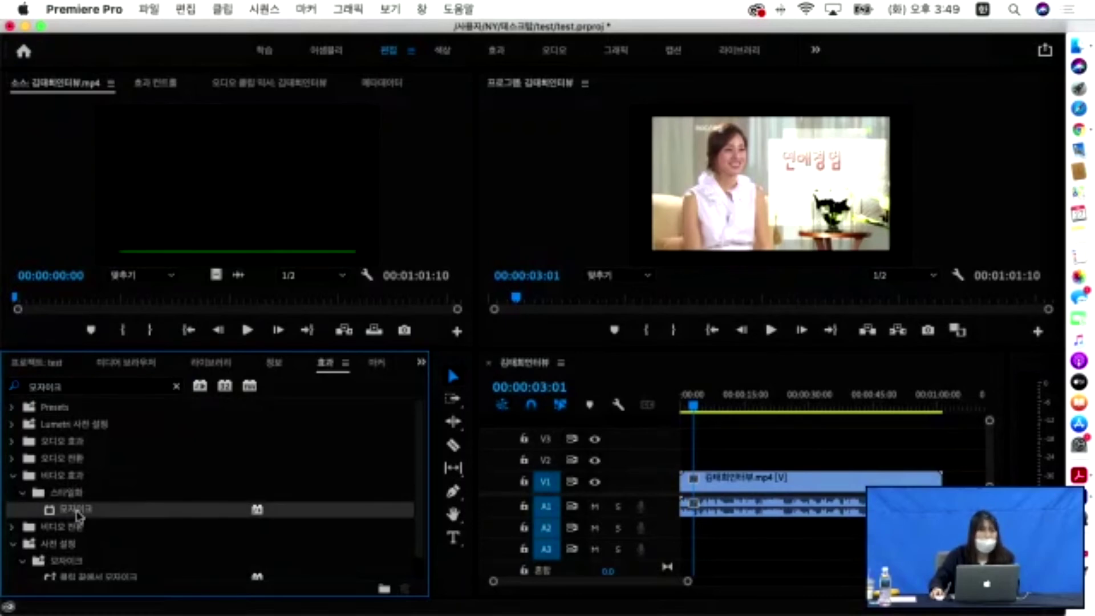
left_click_drag(78, 516, 780, 483)
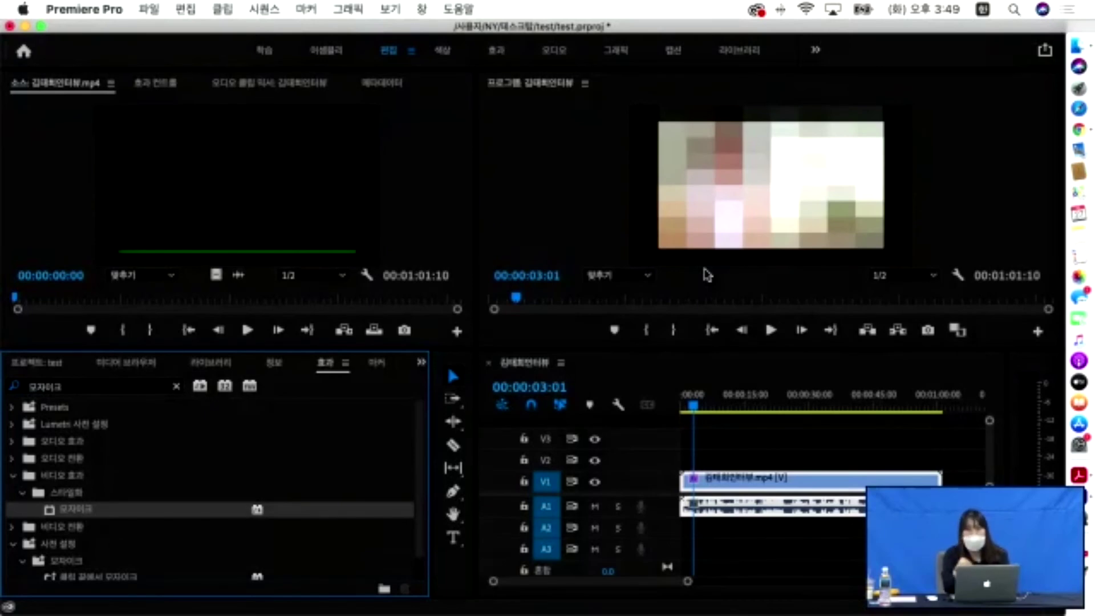
Set the 모자이크 effect's 가로 블록 to 61 and 세로 블록 to 107 for the interview clip.
left_click(146, 84)
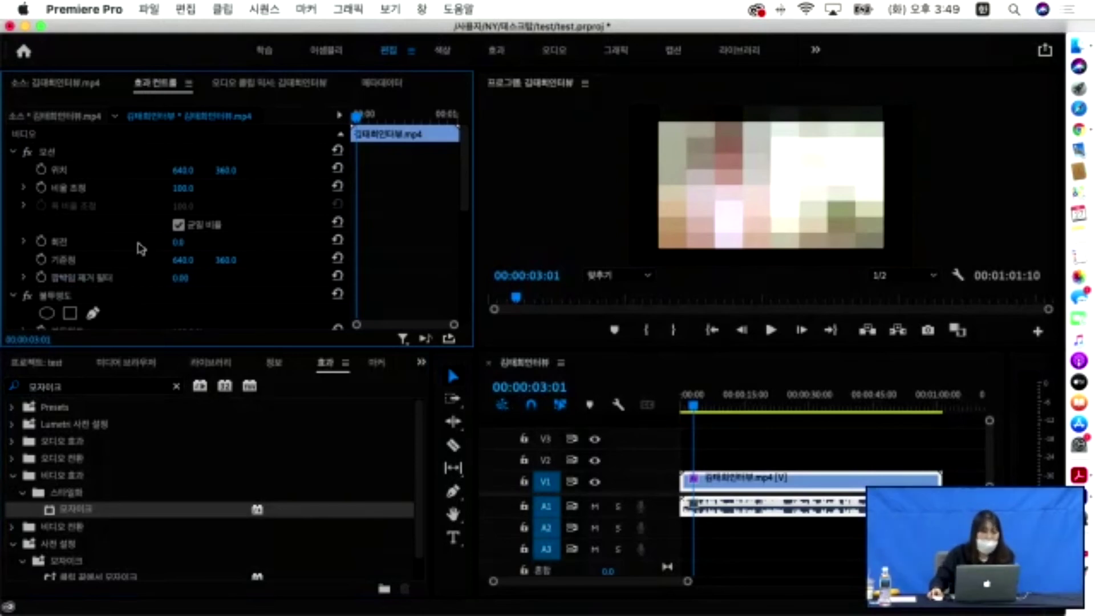
scroll(138, 245, "down", 5)
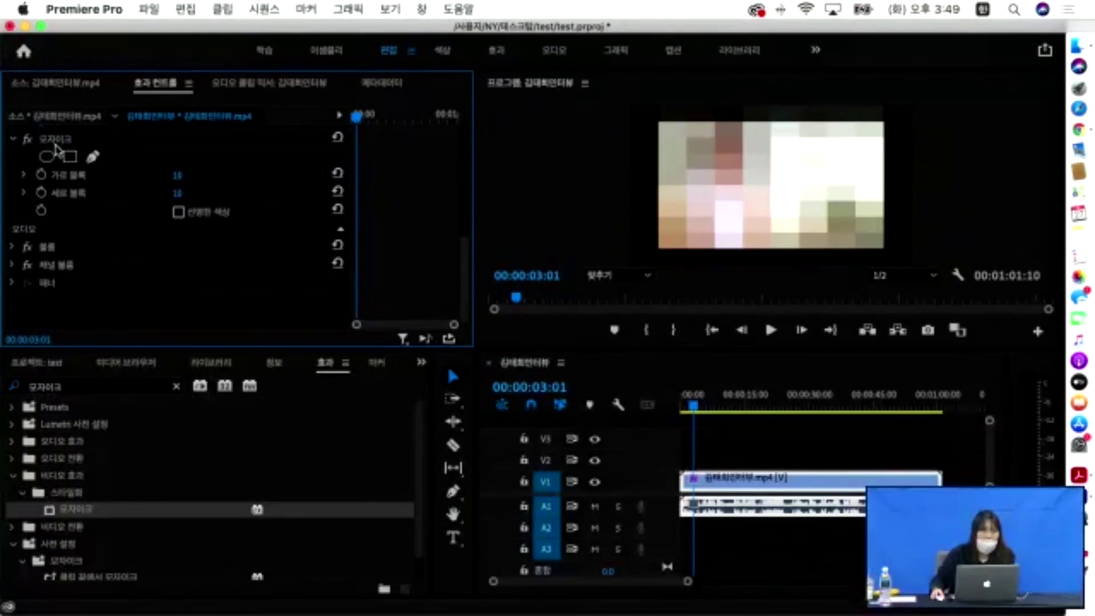
left_click(53, 142)
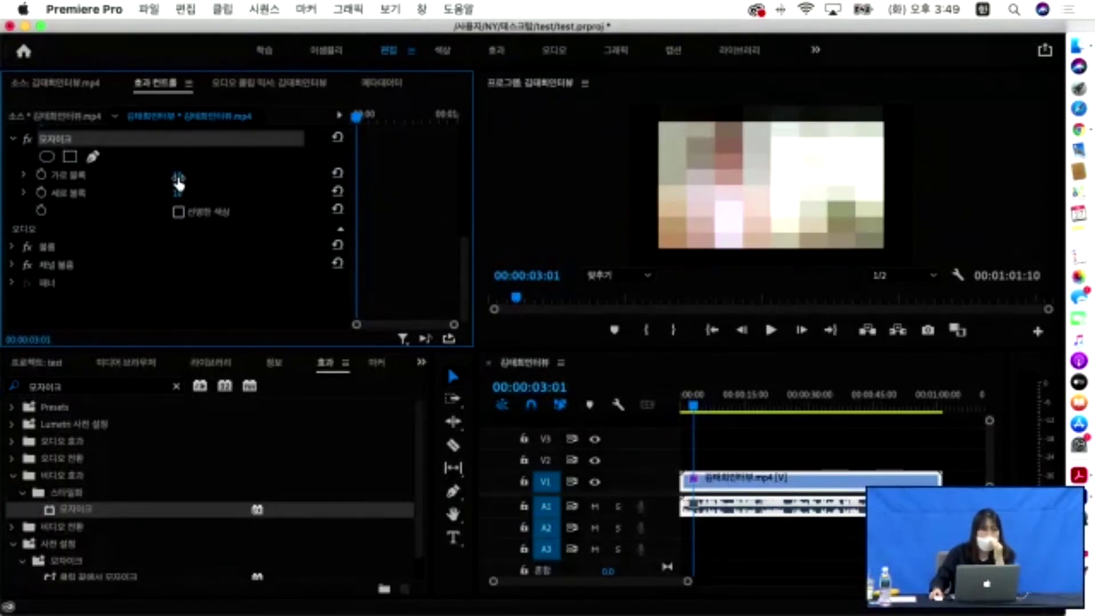
left_click_drag(178, 182, 185, 182)
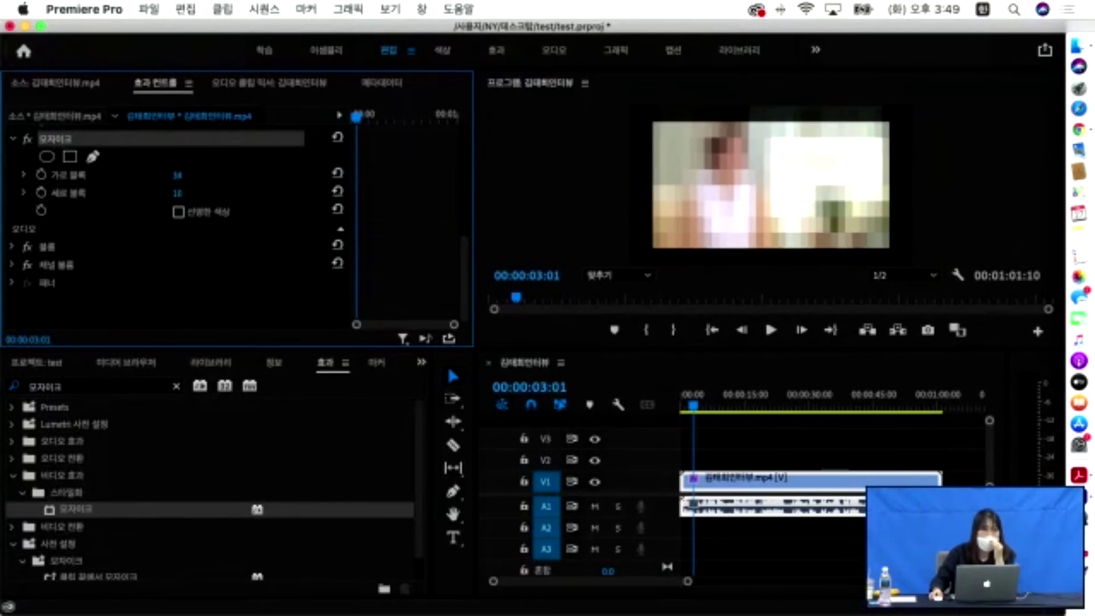
left_click_drag(178, 194, 216, 194)
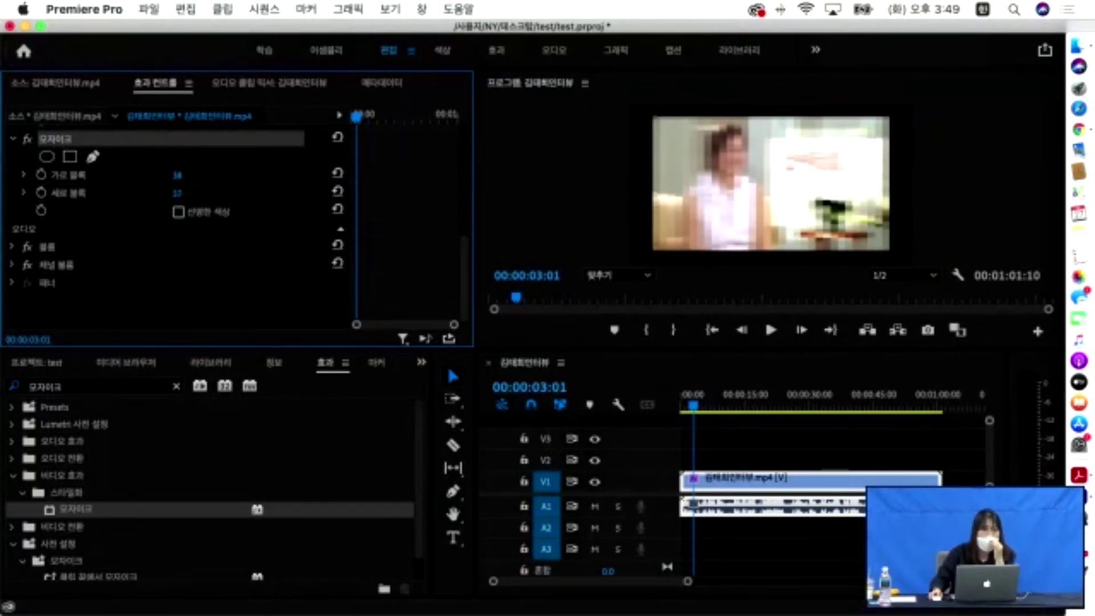
left_click_drag(177, 175, 185, 205)
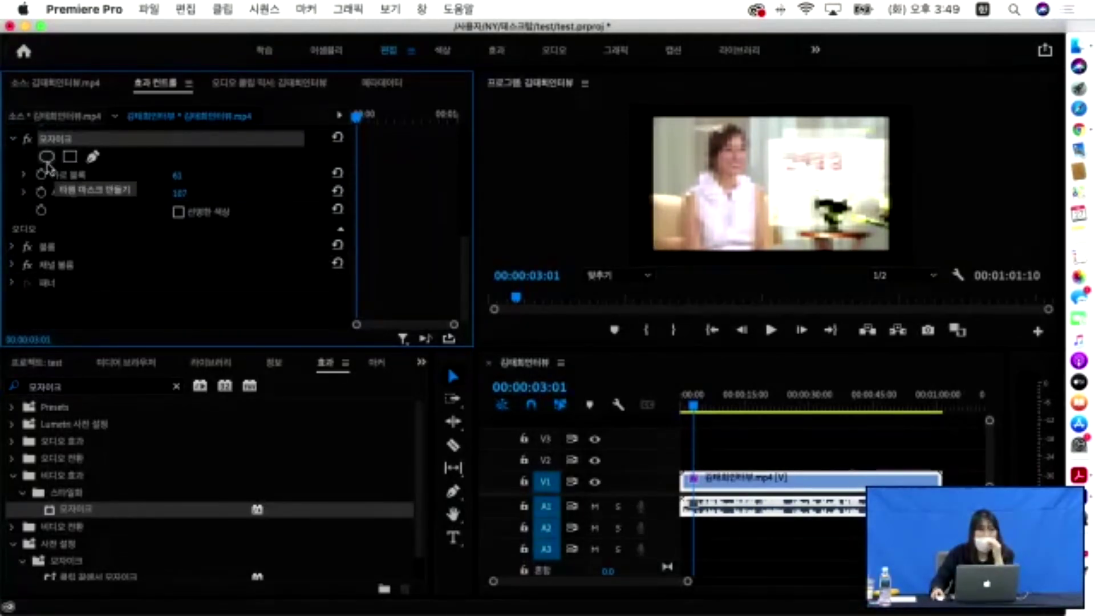
Add an elliptical mask to the 모자이크 effect, fit it around the woman's face, and review the clip up to 00:00:14:19.
left_click(47, 163)
left_click_drag(780, 191, 736, 155)
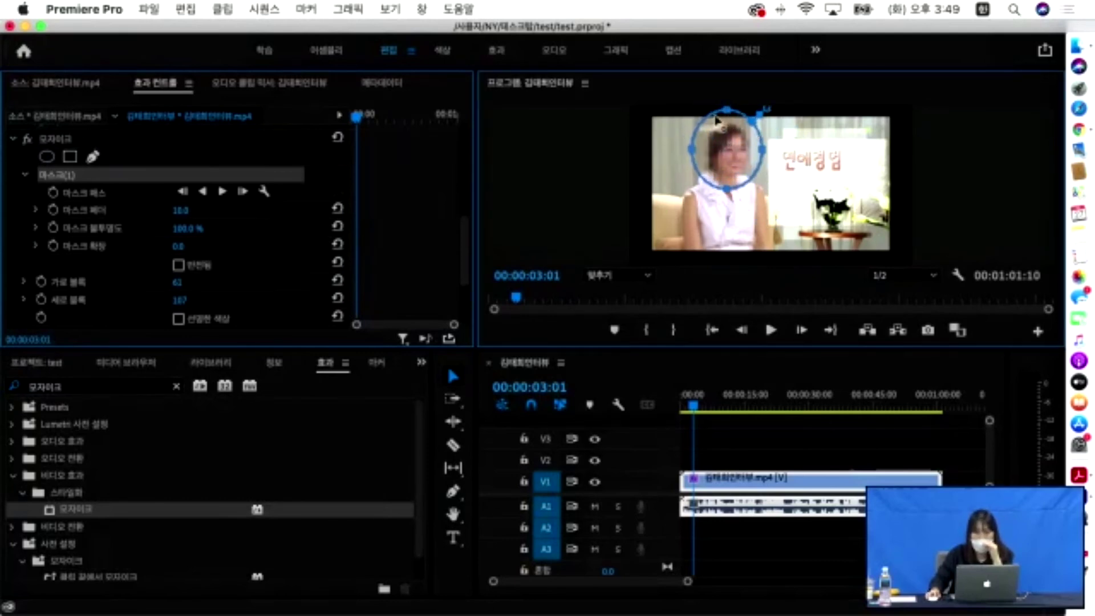
left_click_drag(727, 113, 726, 118)
left_click_drag(694, 158, 698, 155)
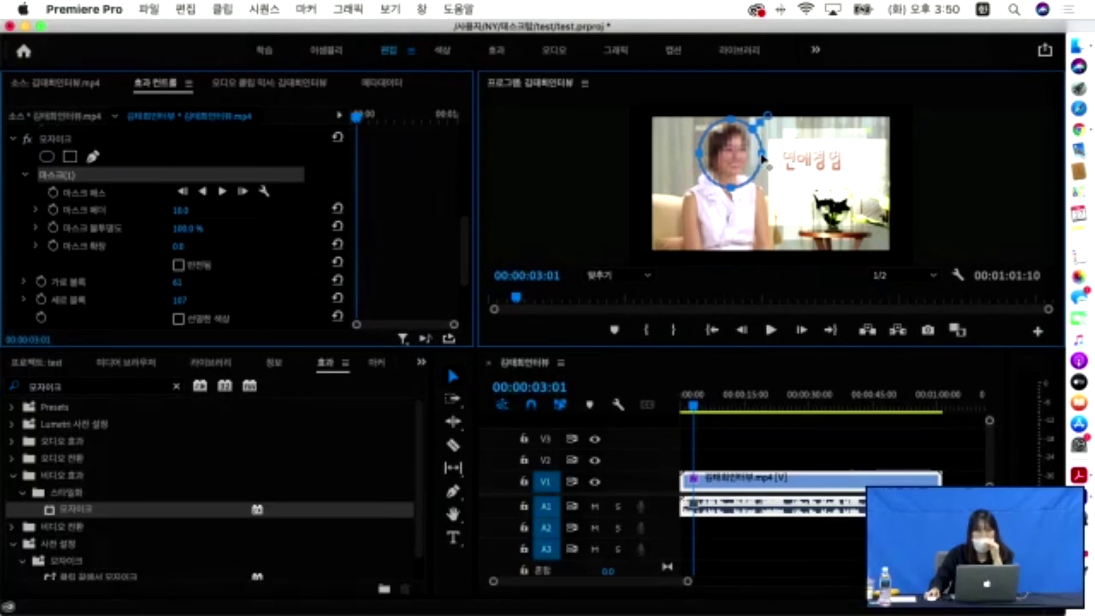
key("space")
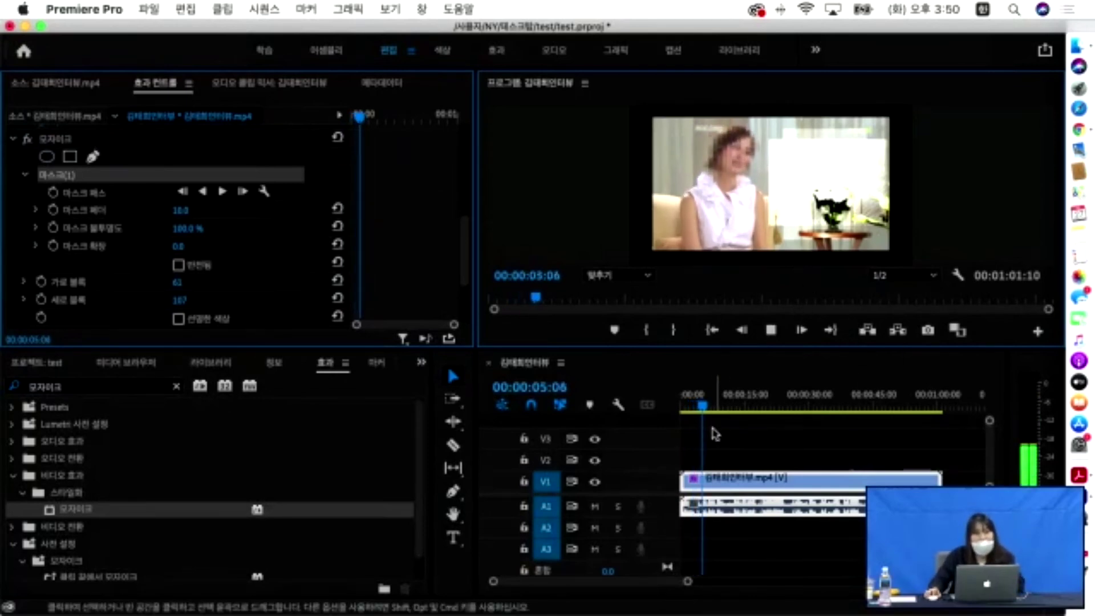
left_click_drag(709, 406, 746, 415)
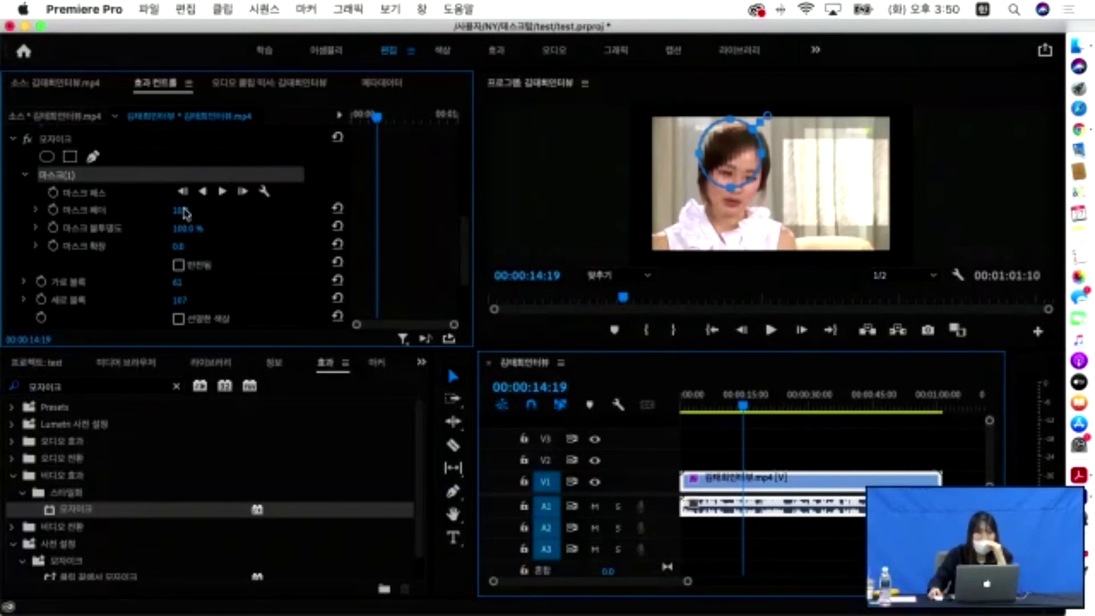
Track the mosaic mask forward from 00:00:01:05 and stop the tracking partway through the clip.
left_click_drag(743, 408, 686, 409)
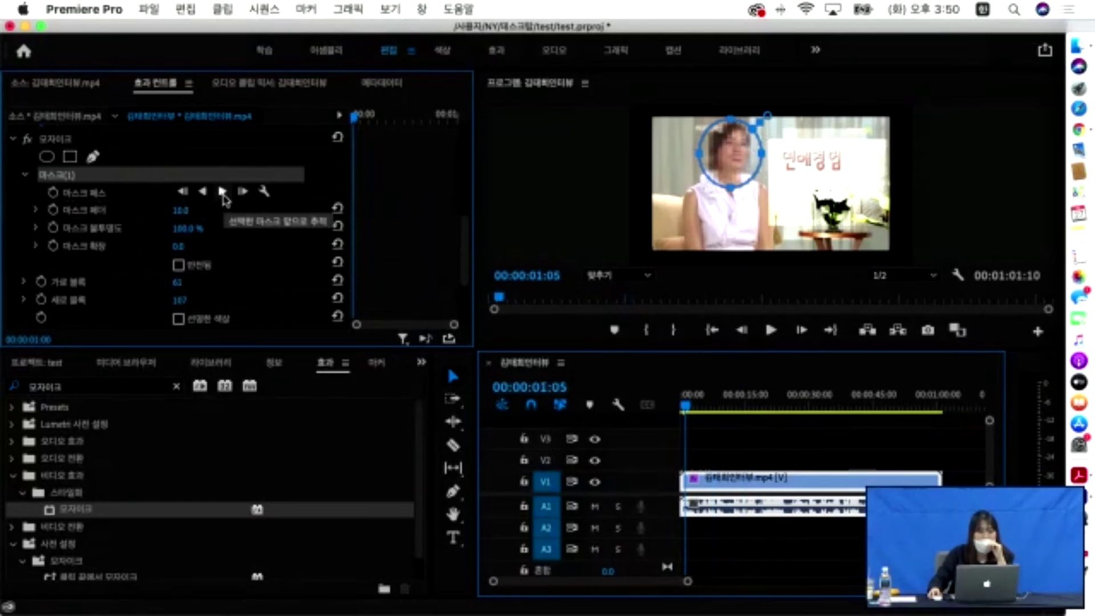
left_click(223, 196)
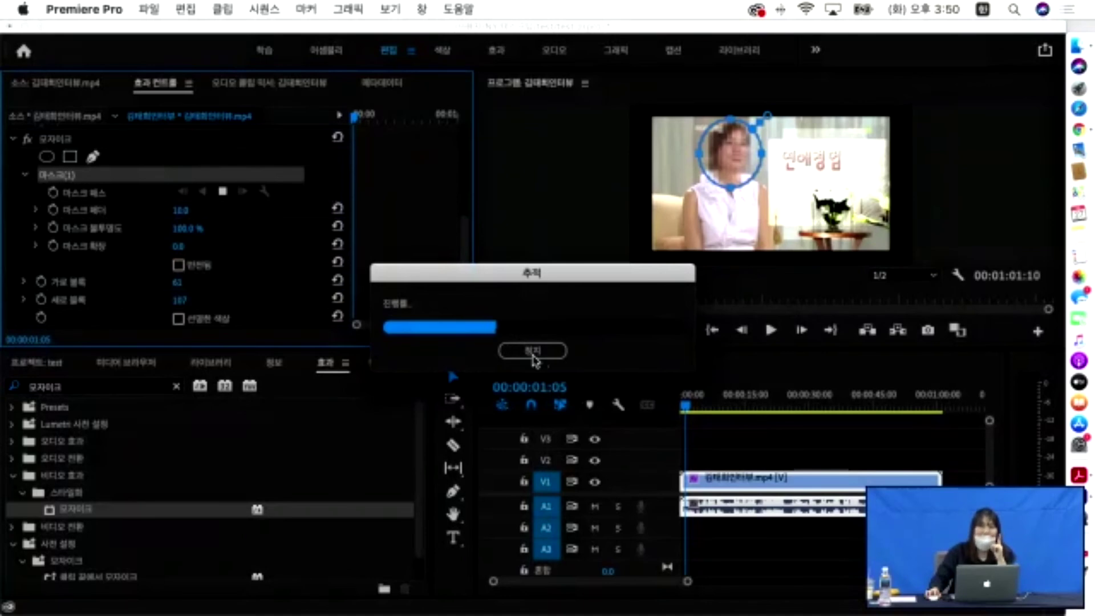
left_click(533, 352)
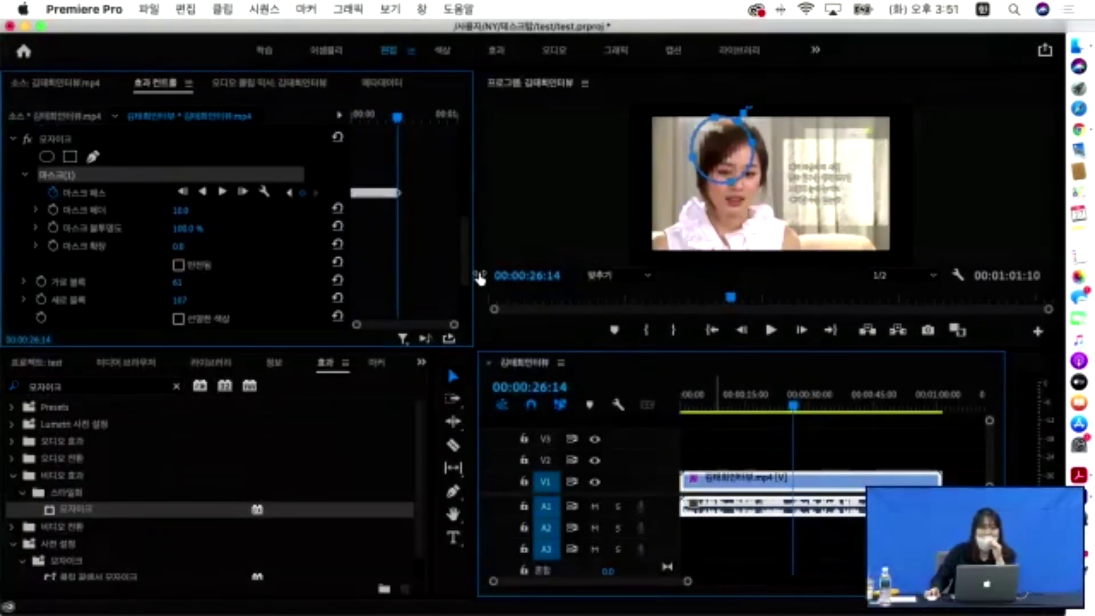
Enlarge the mask at 00:00:25:23 to cover the woman's whole face and compare it with the frame at 00:00:25:22.
left_click_drag(454, 324, 410, 324)
left_click(388, 192)
mouse_move(405, 114)
left_mouse_down()
mouse_move(320, 114)
mouse_move(447, 117)
mouse_move(414, 120)
left_mouse_up()
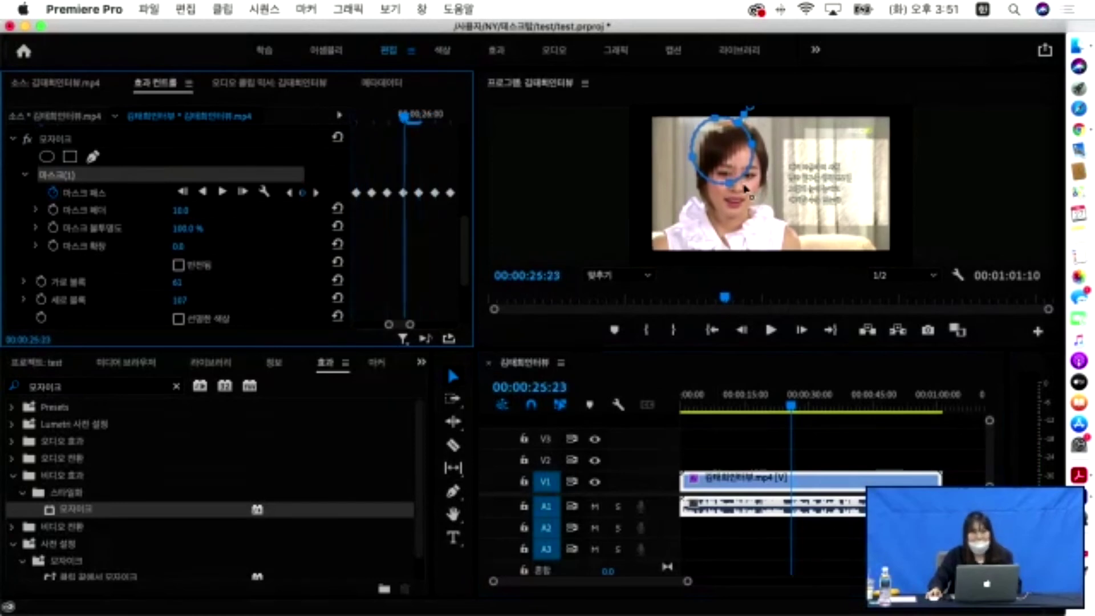
left_click_drag(730, 188, 735, 217)
left_click_drag(752, 160, 780, 158)
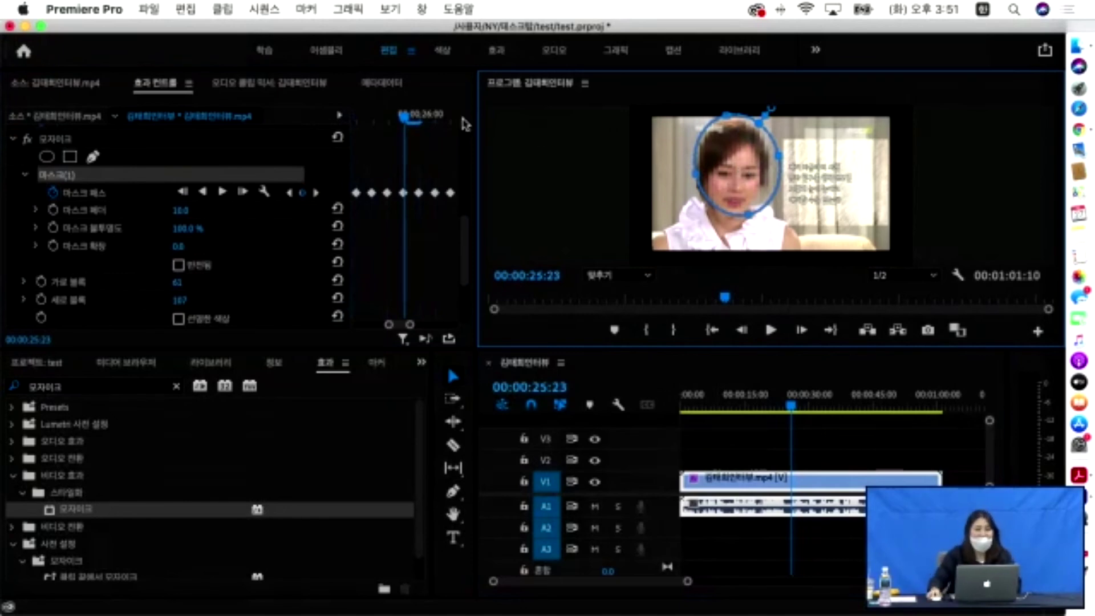
left_click_drag(405, 118, 382, 121)
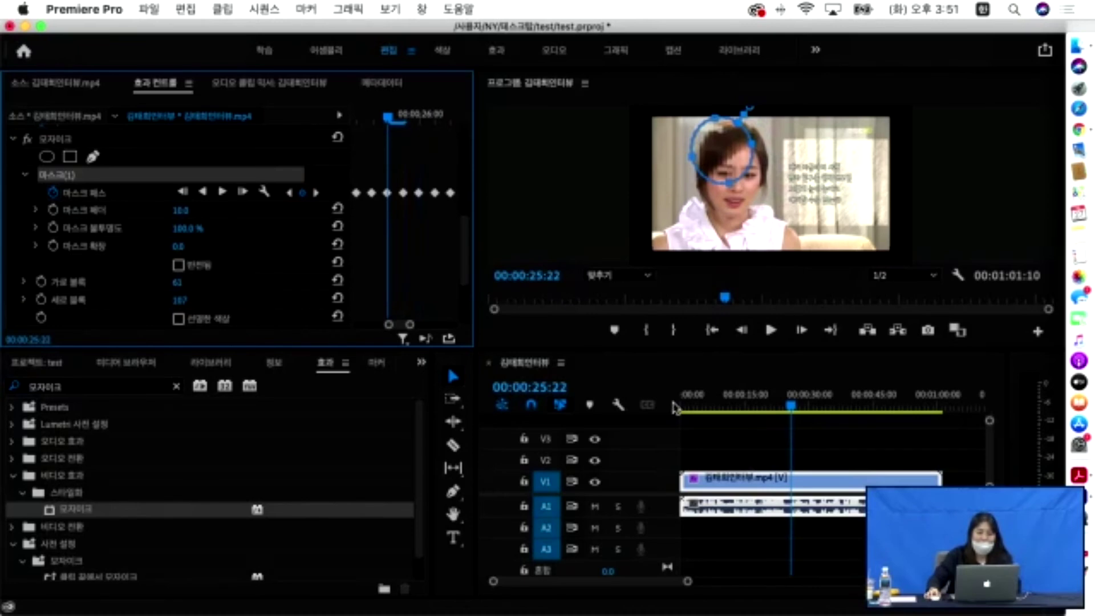
Look through the 02. 기본편집 to 06. 영상내보내기 folders in Finder and return to the Premiere Pro project bin.
left_click(1086, 49)
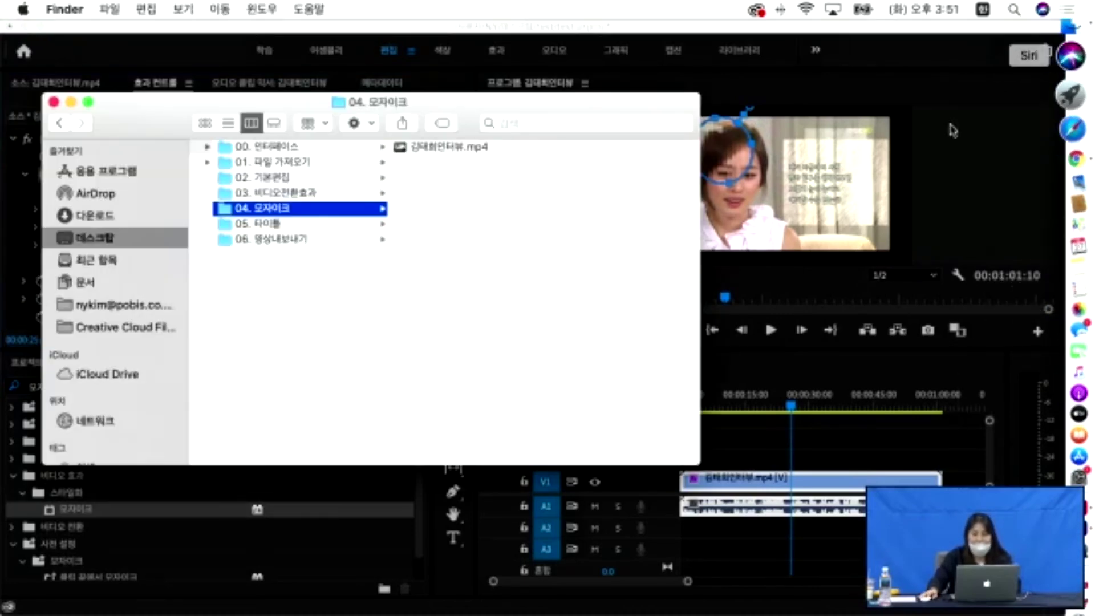
left_click(291, 225)
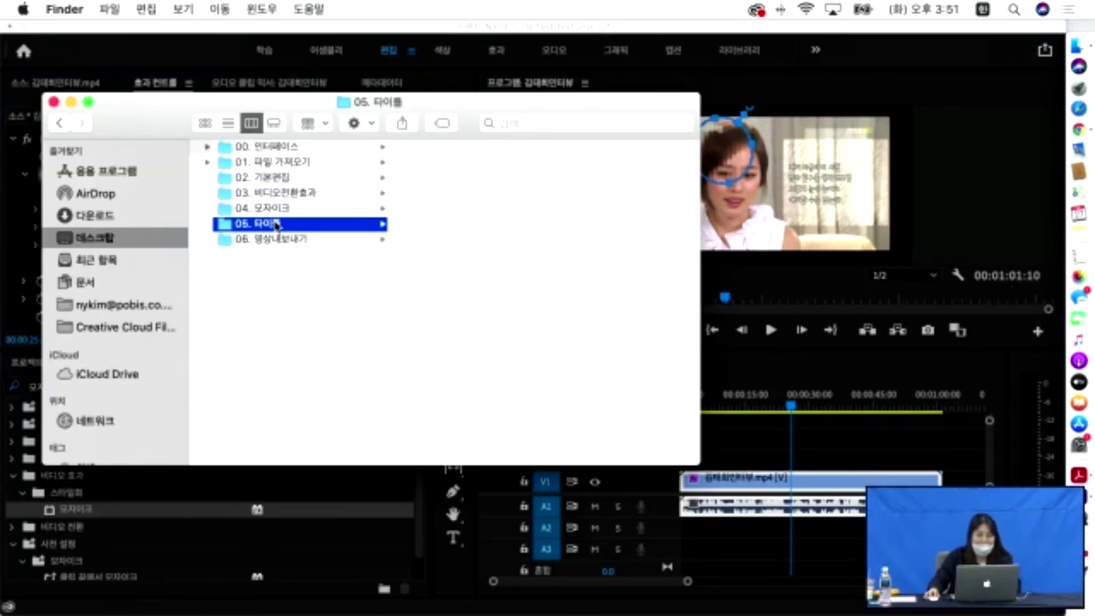
left_click(278, 241)
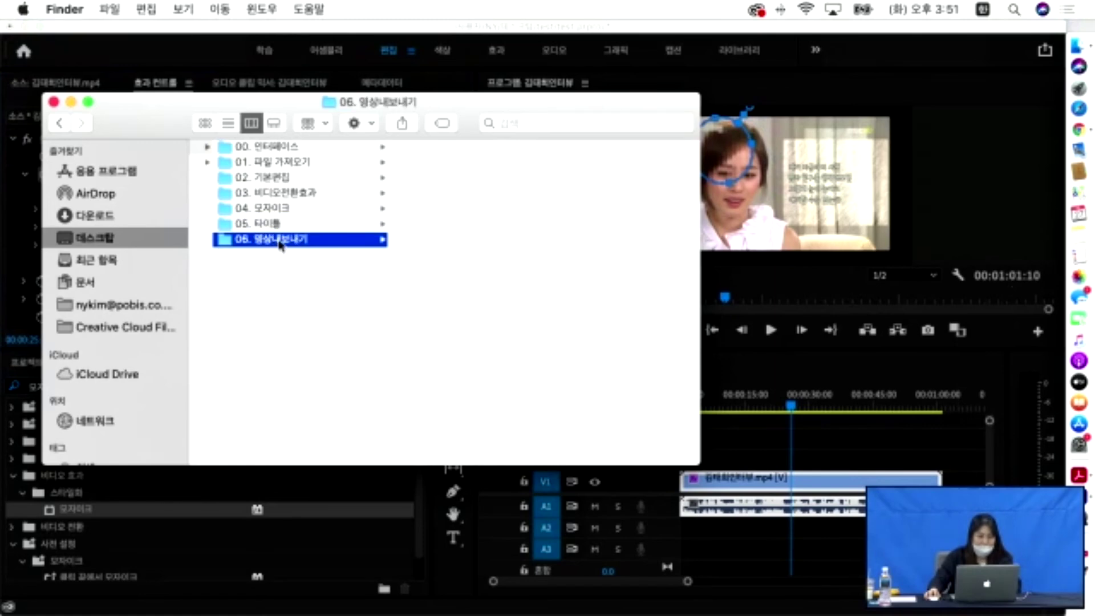
left_click(261, 223)
left_click(274, 193)
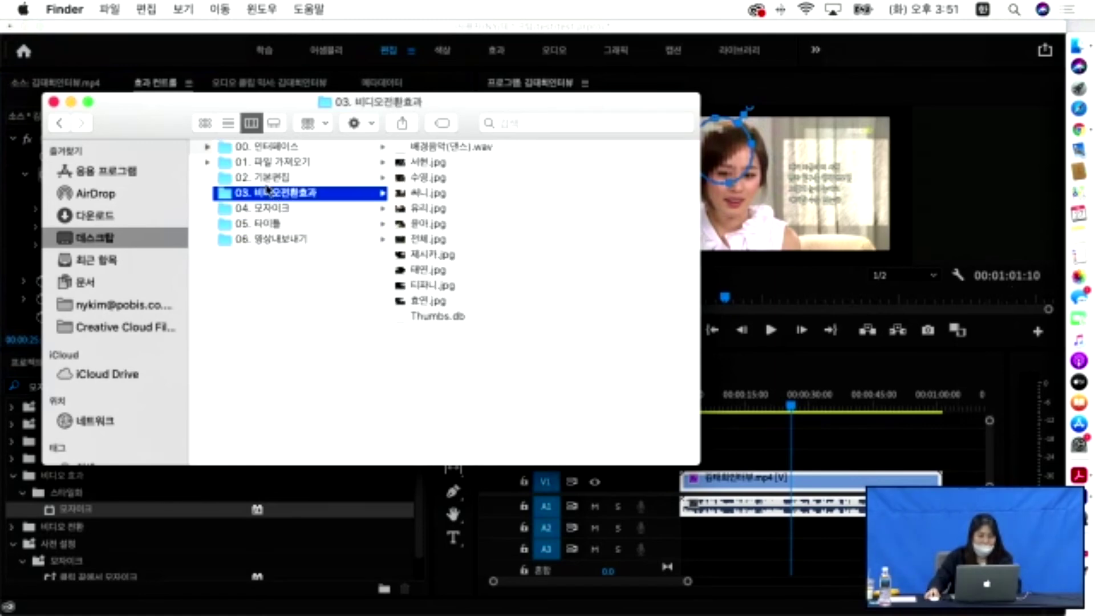
left_click(263, 178)
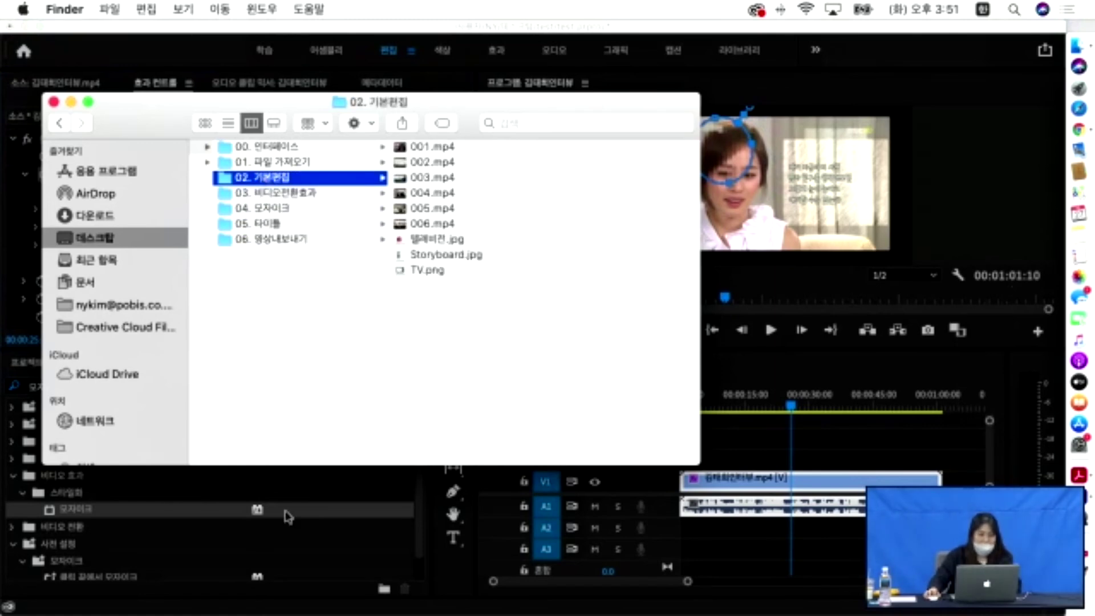
left_click(300, 555)
left_click(39, 365)
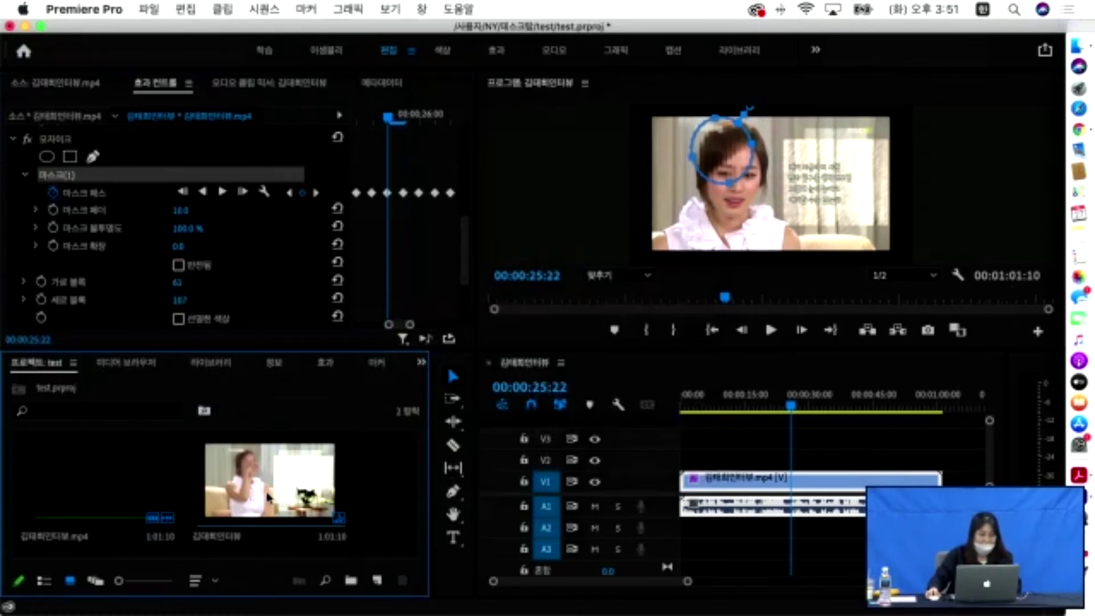
Delete the 모자이크 effect from the interview clip, undoing and repeating the deletion once.
left_click(734, 477)
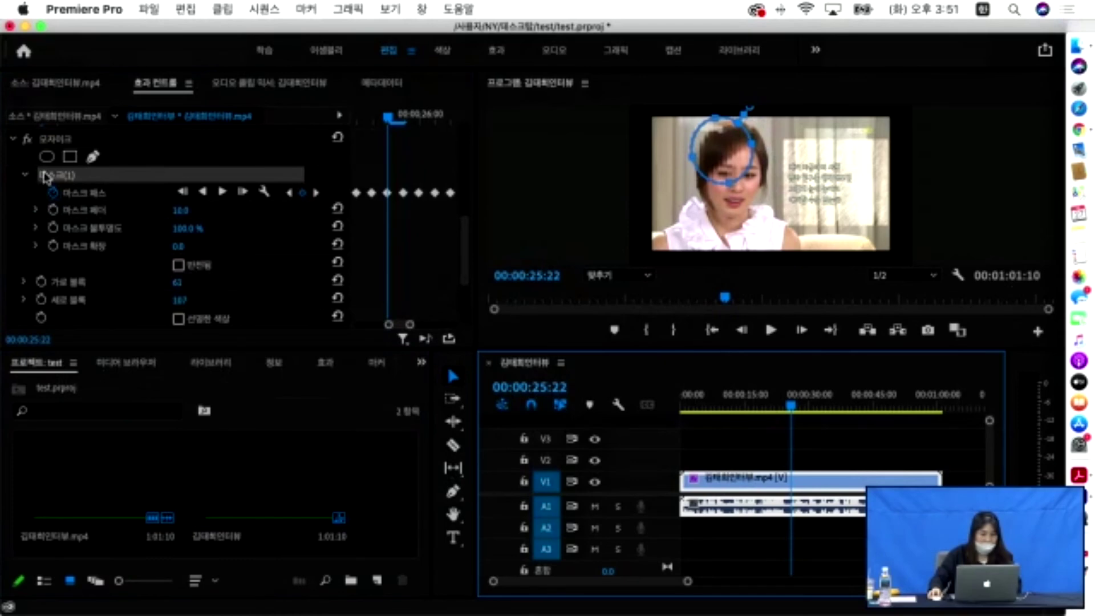
left_click(54, 150)
left_click(57, 147)
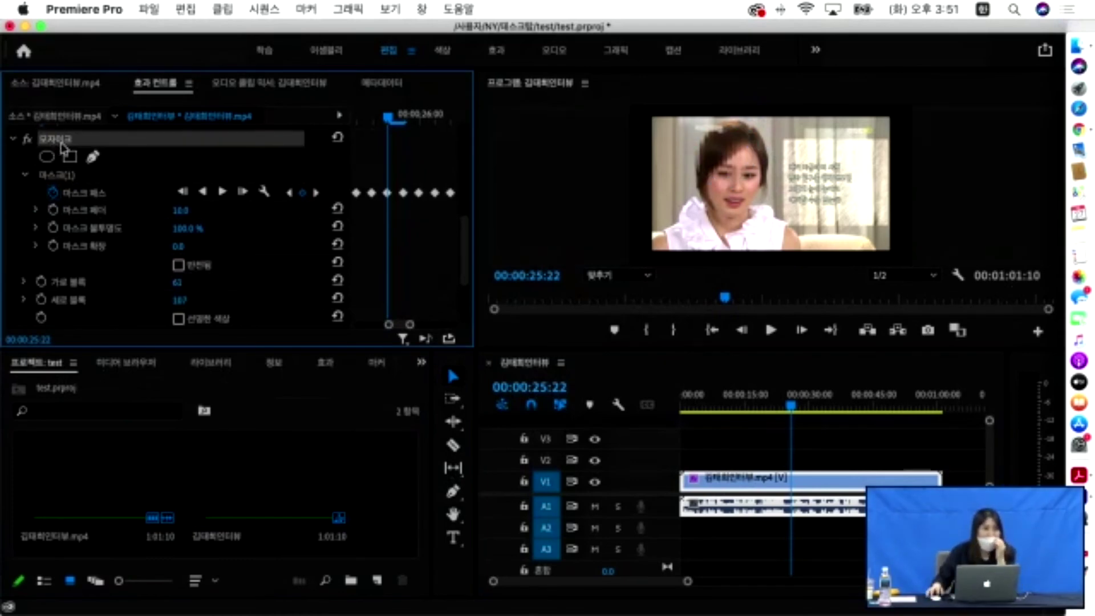
key("Delete")
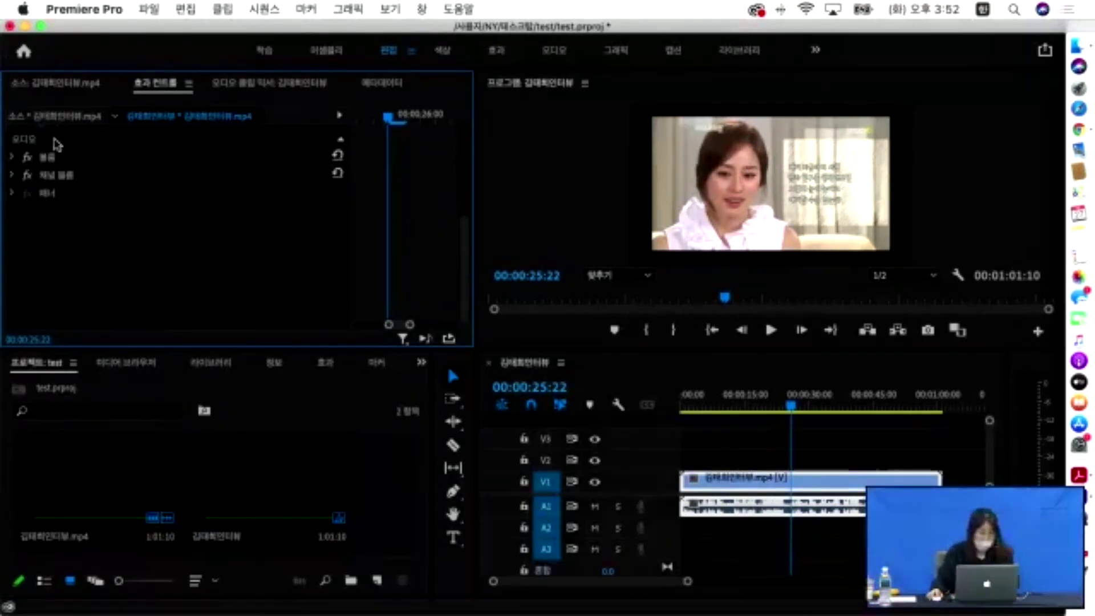
key("super+z")
left_click(57, 138)
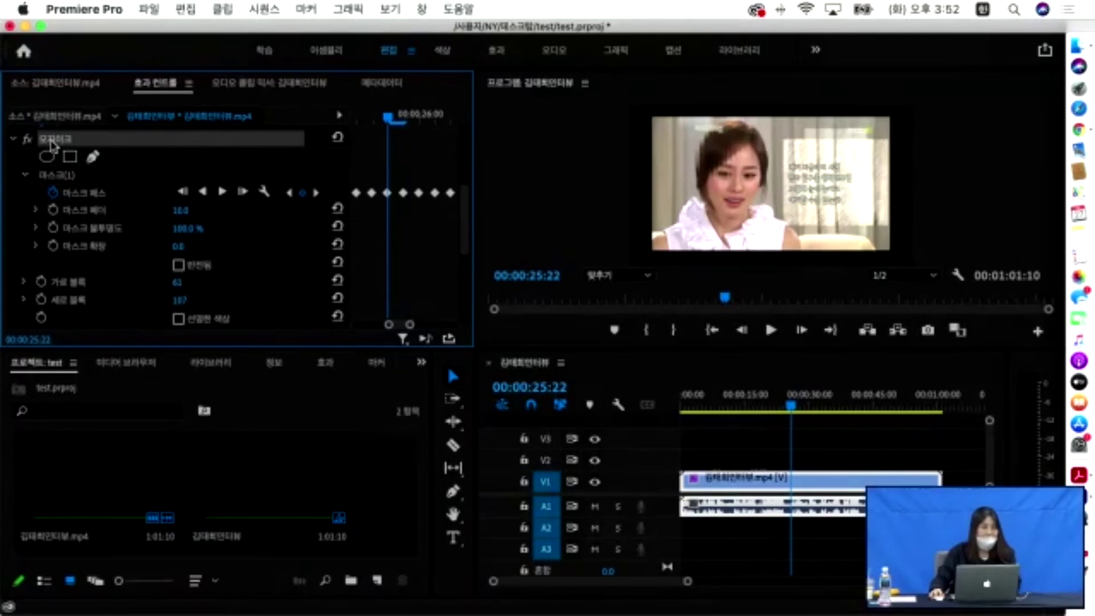
key("Delete")
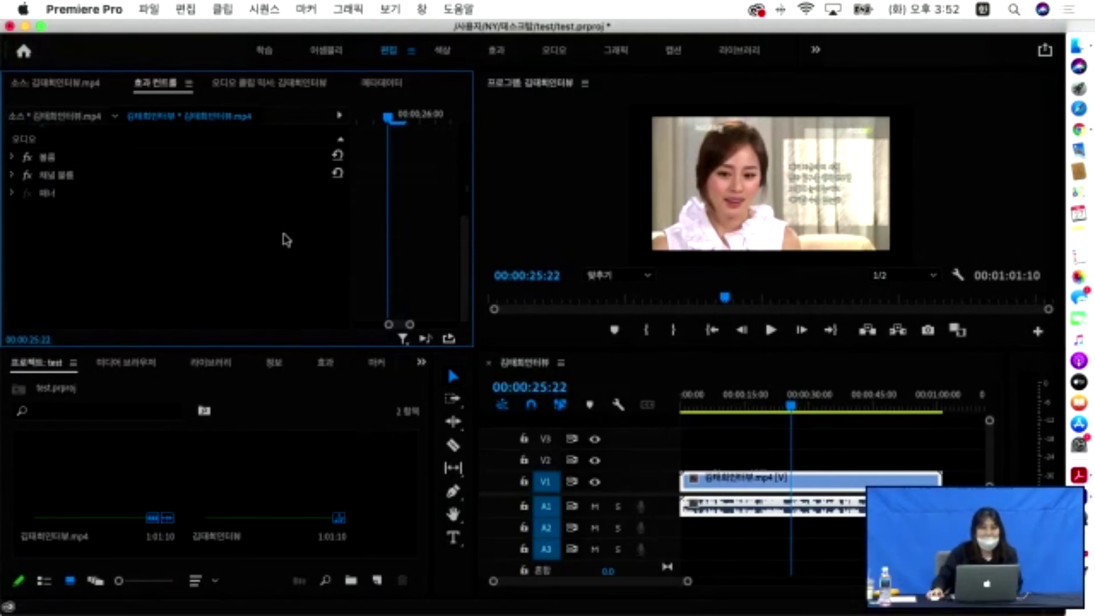
Add the text 김태희 with the Type tool beside the woman's face at 00:00:06:05 in the interview sequence.
left_click_drag(797, 415, 715, 406)
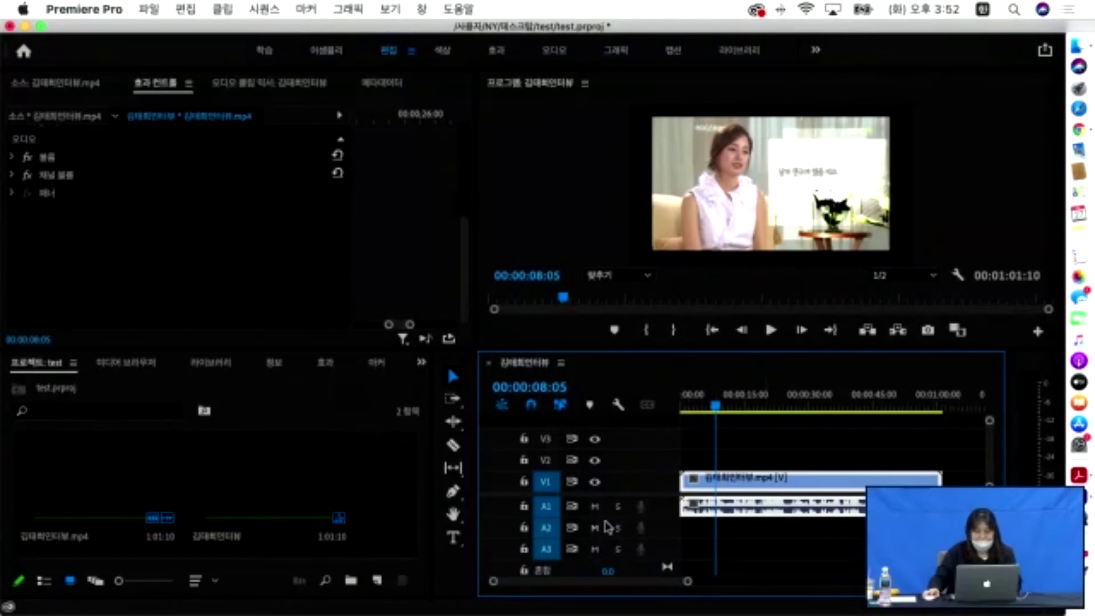
mouse_move(716, 403)
left_mouse_down()
mouse_move(684, 410)
mouse_move(707, 405)
left_mouse_up()
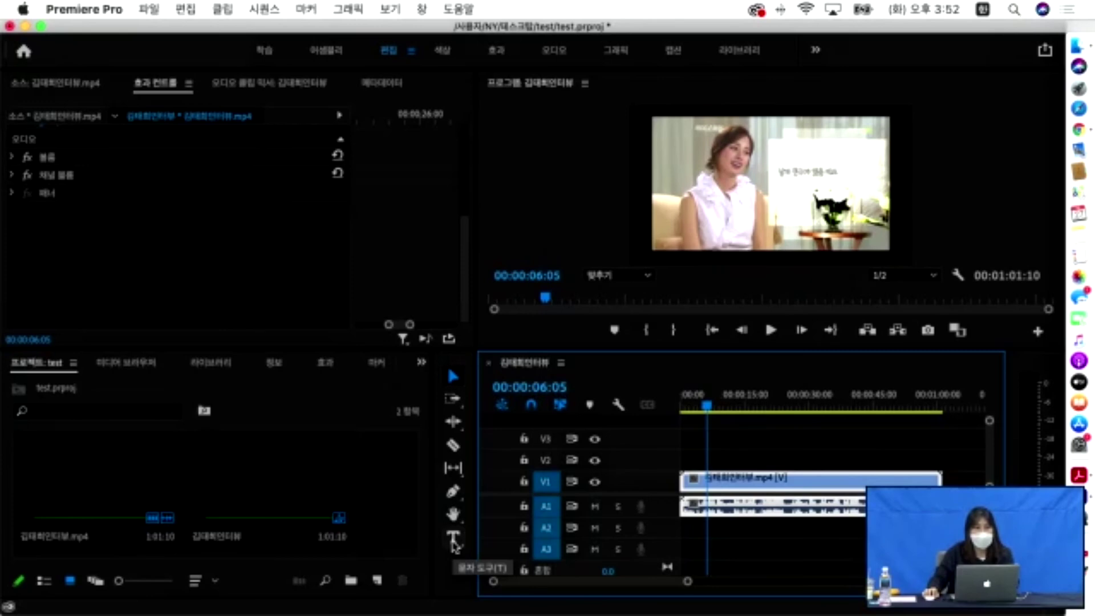
left_click(452, 539)
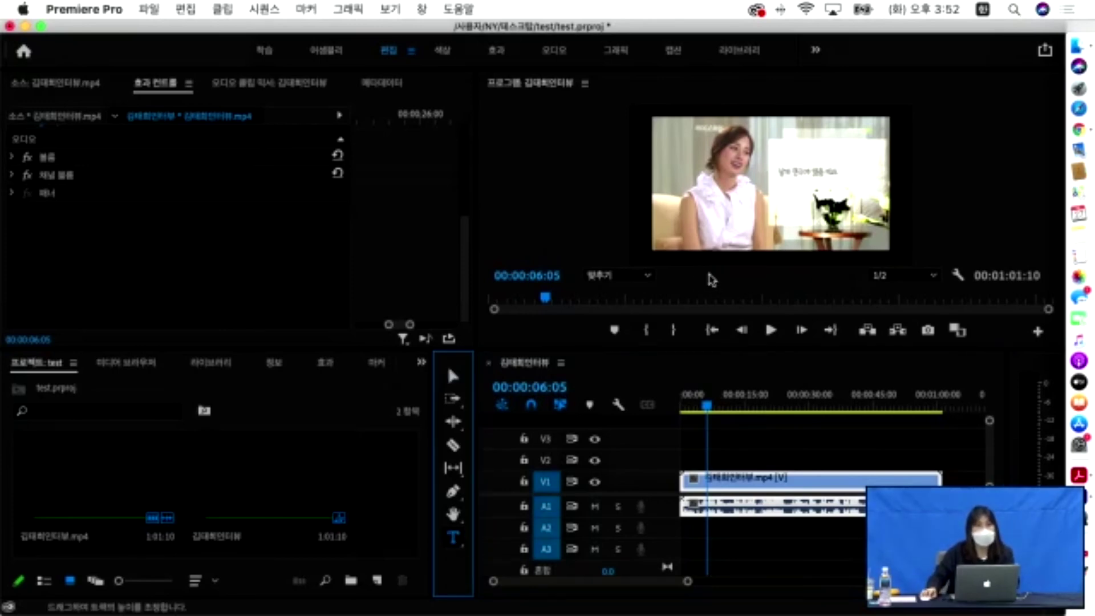
left_click(687, 180)
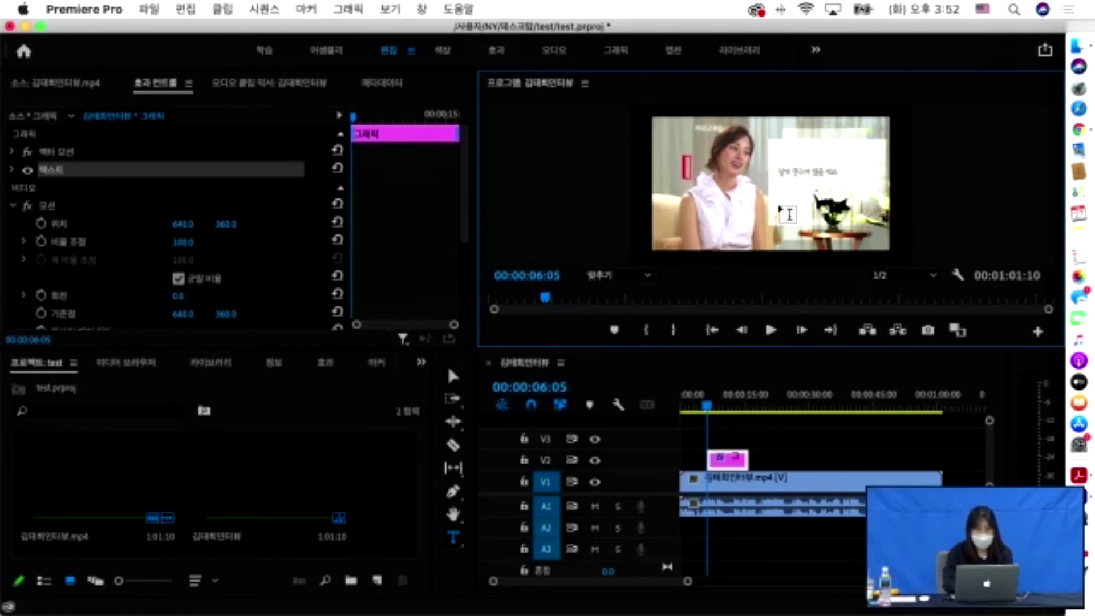
type("기ㅁ태희")
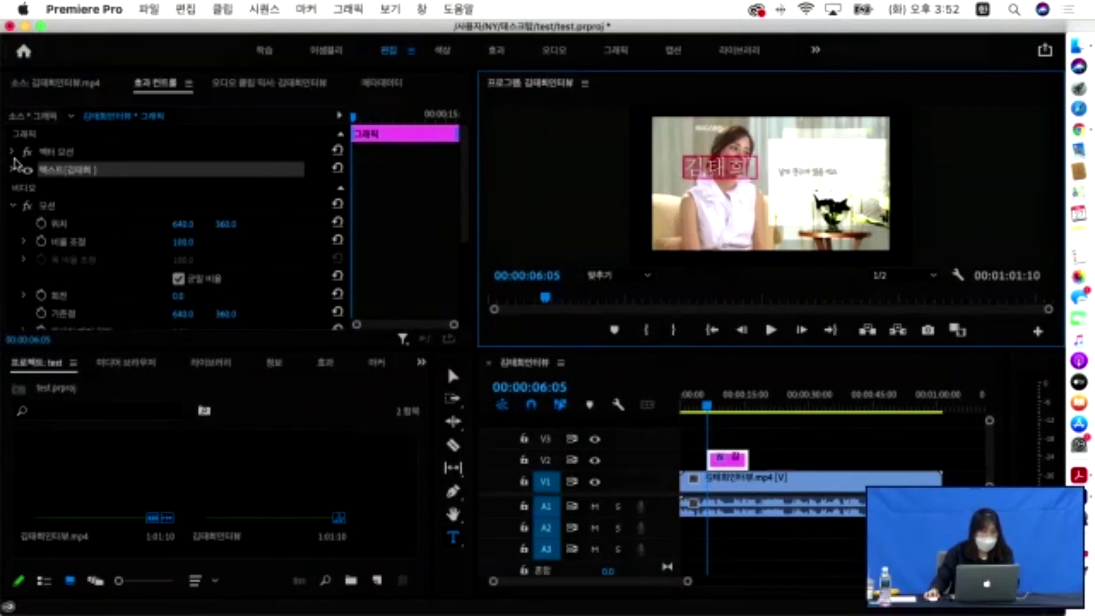
Set the font of the 김태희 text to Nanum Myeongjo Bold.
left_click(12, 169)
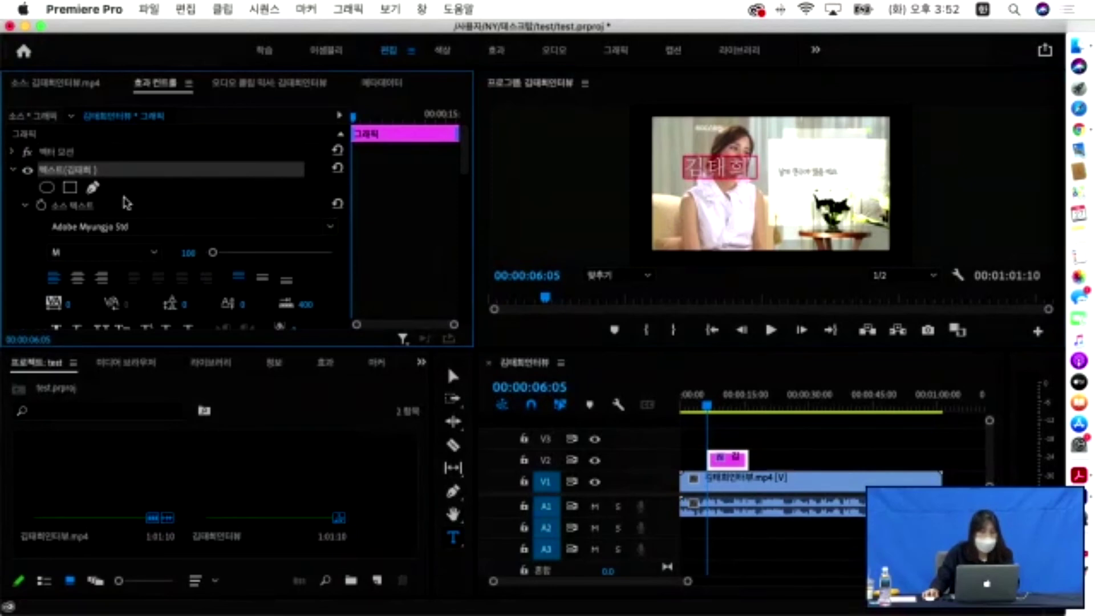
scroll(121, 210, "down", 1)
scroll(117, 214, "down", 2)
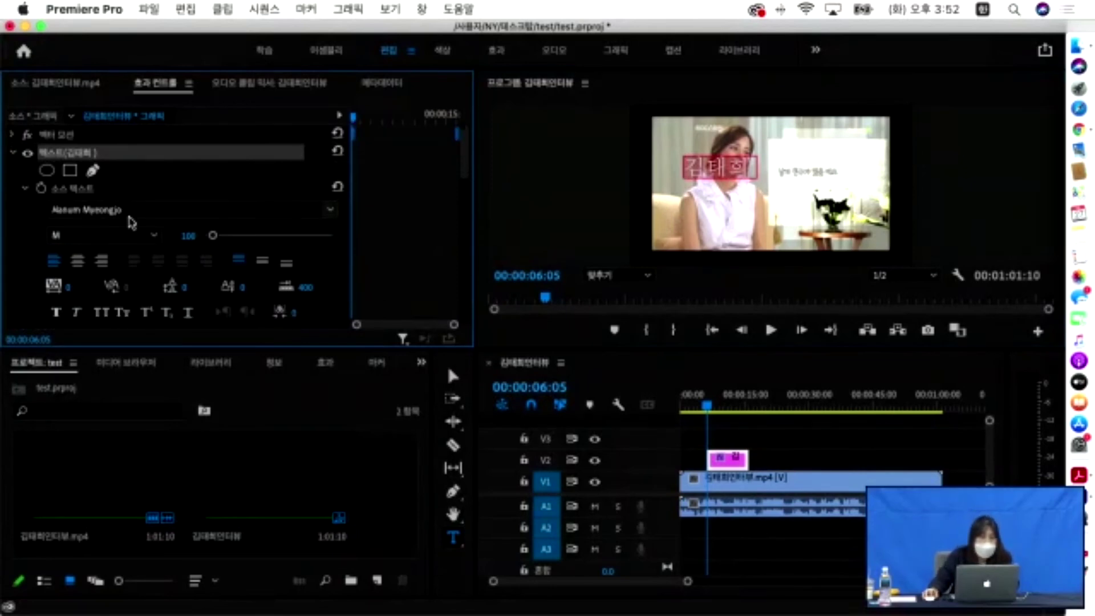
left_click(330, 211)
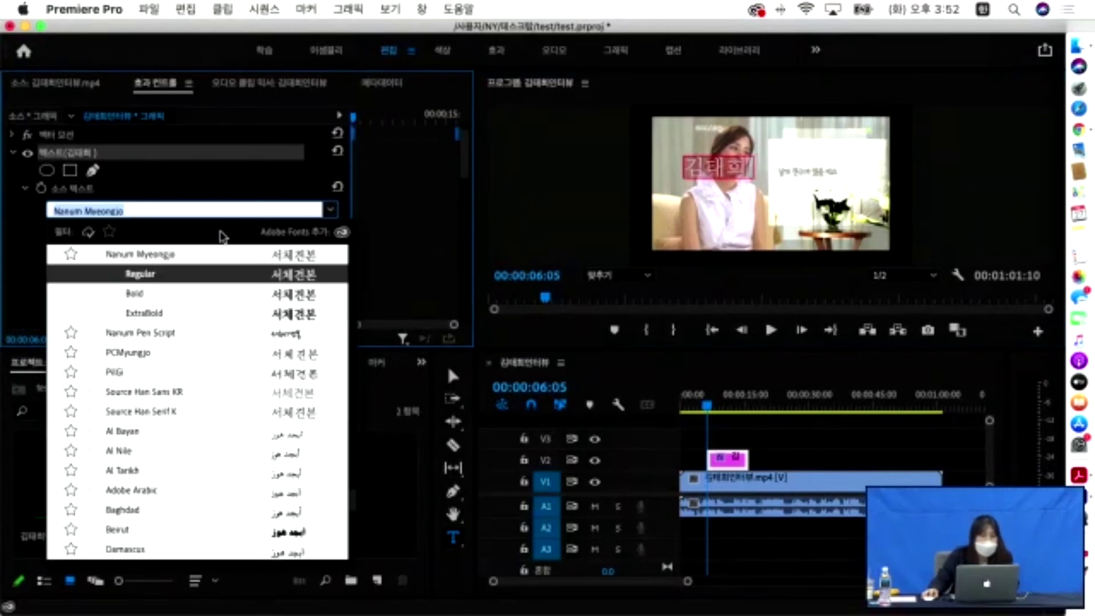
left_click(143, 304)
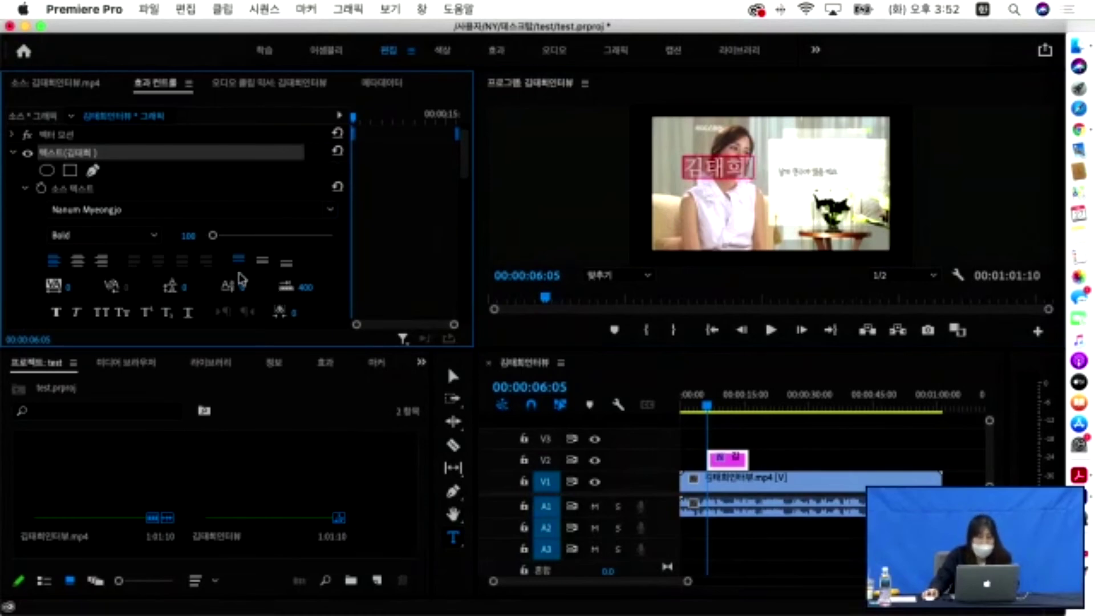
Change the fill color of the 김태희 text to an olive green.
scroll(80, 271, "down", 3)
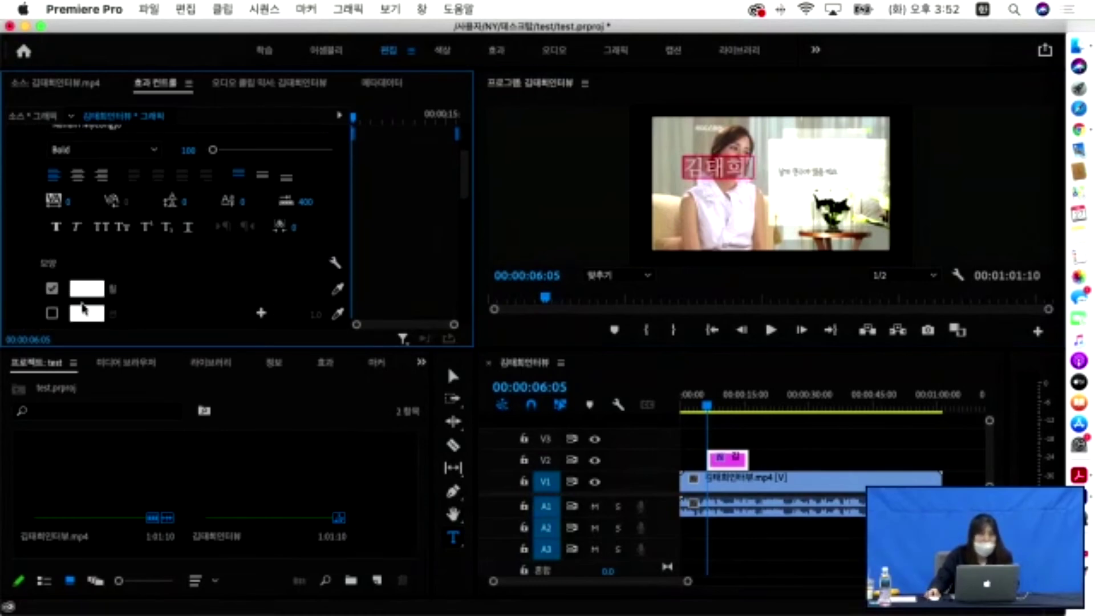
left_click(86, 288)
left_click_drag(531, 383, 562, 434)
left_click(648, 311)
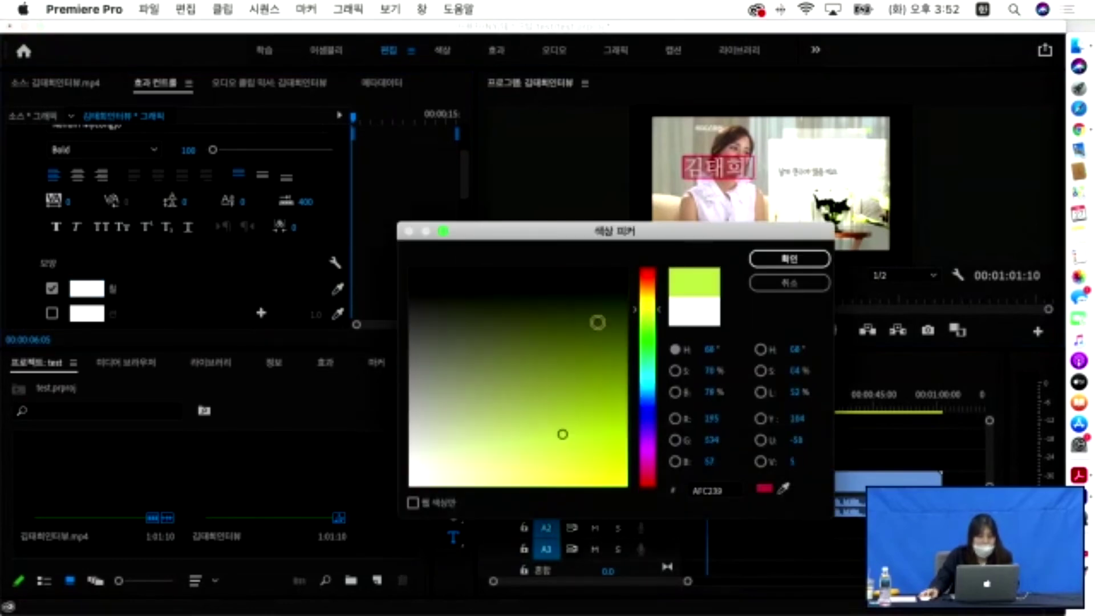
left_click(584, 365)
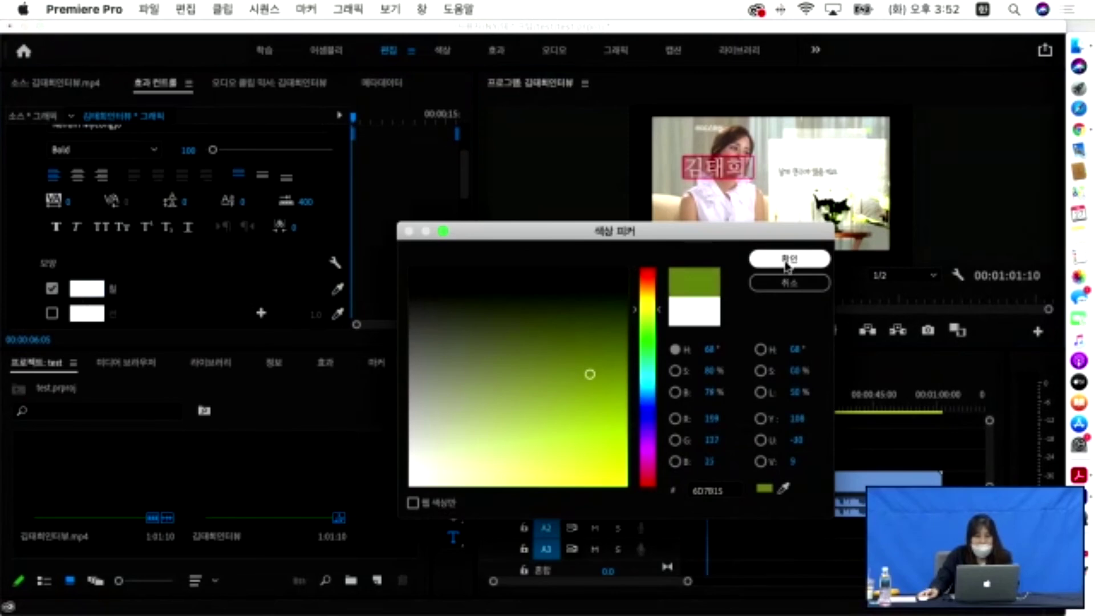
left_click(789, 258)
scroll(86, 259, "down", 5)
scroll(86, 260, "up", 1)
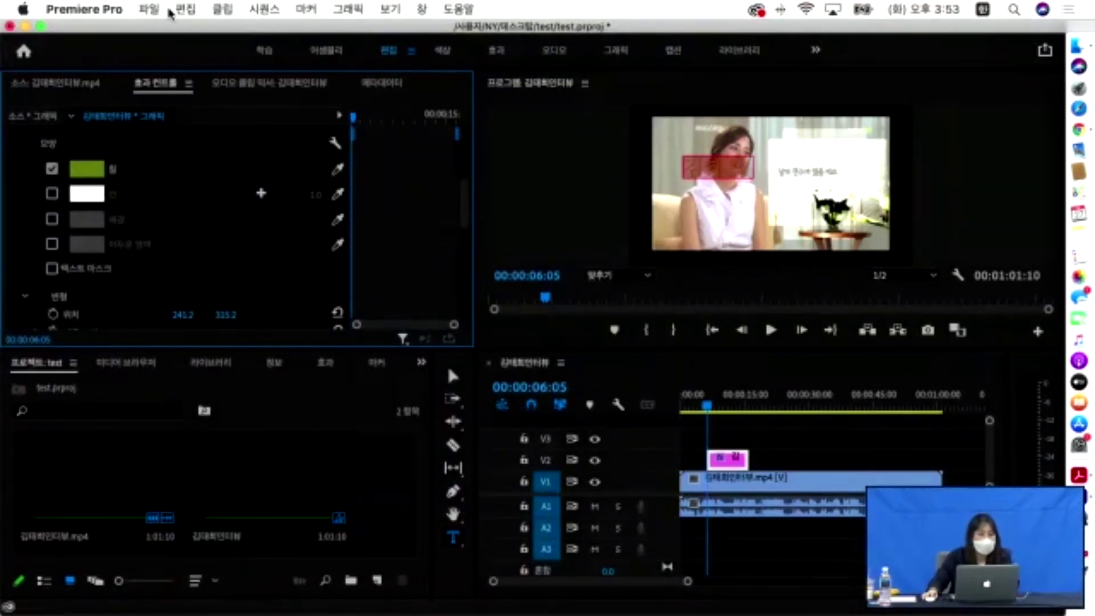
Create a new legacy title named 뉴스자막 with the default 1280 x 720 video settings.
left_click(184, 11)
mouse_move(151, 13)
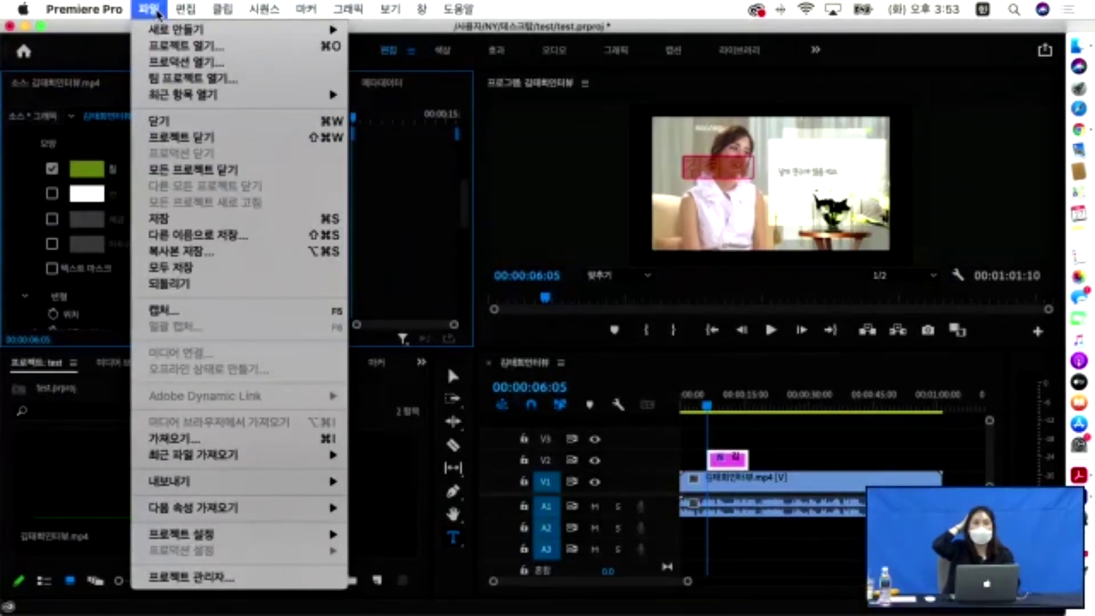
mouse_move(162, 32)
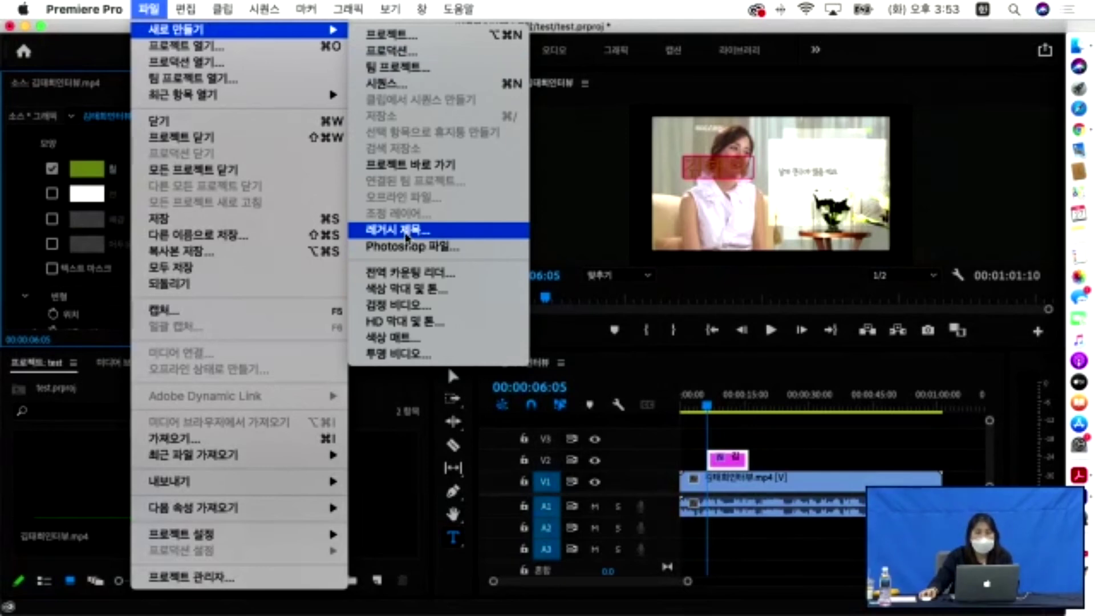
left_click(407, 233)
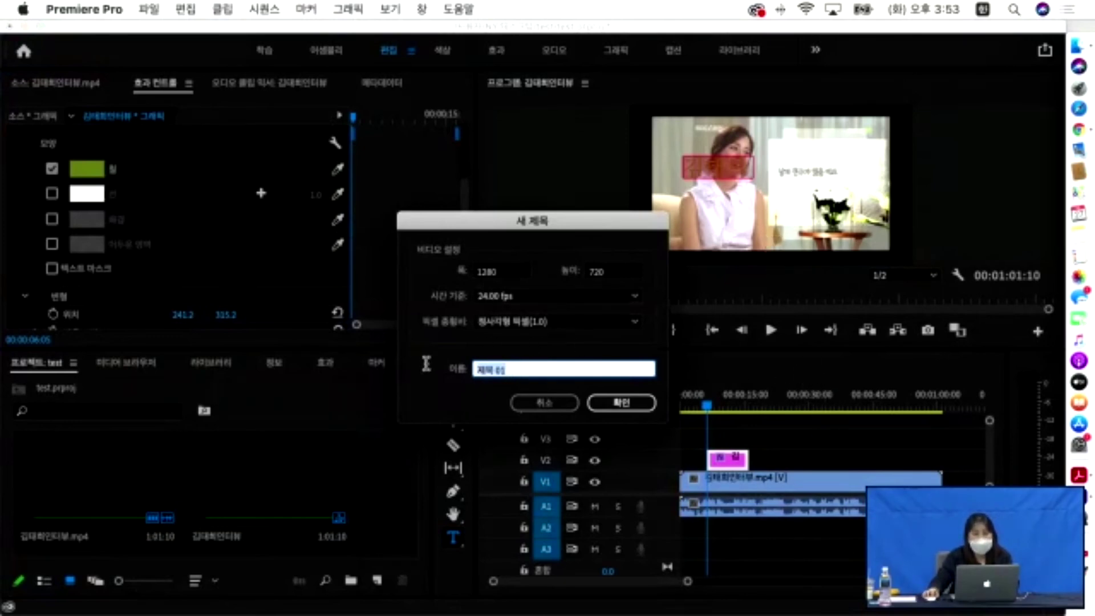
type("ㅂ")
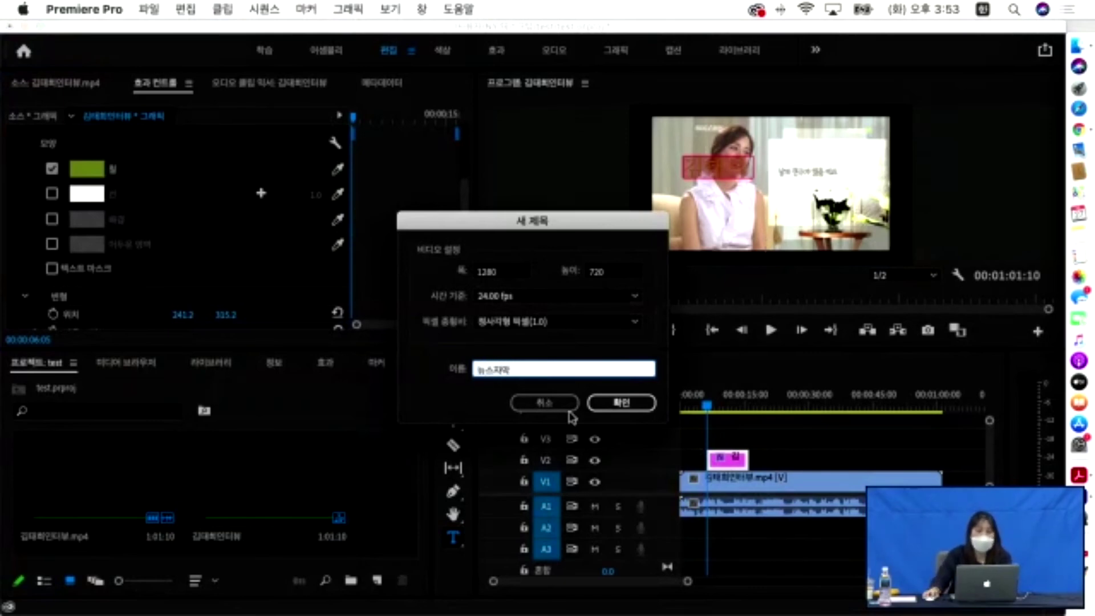
left_click(622, 403)
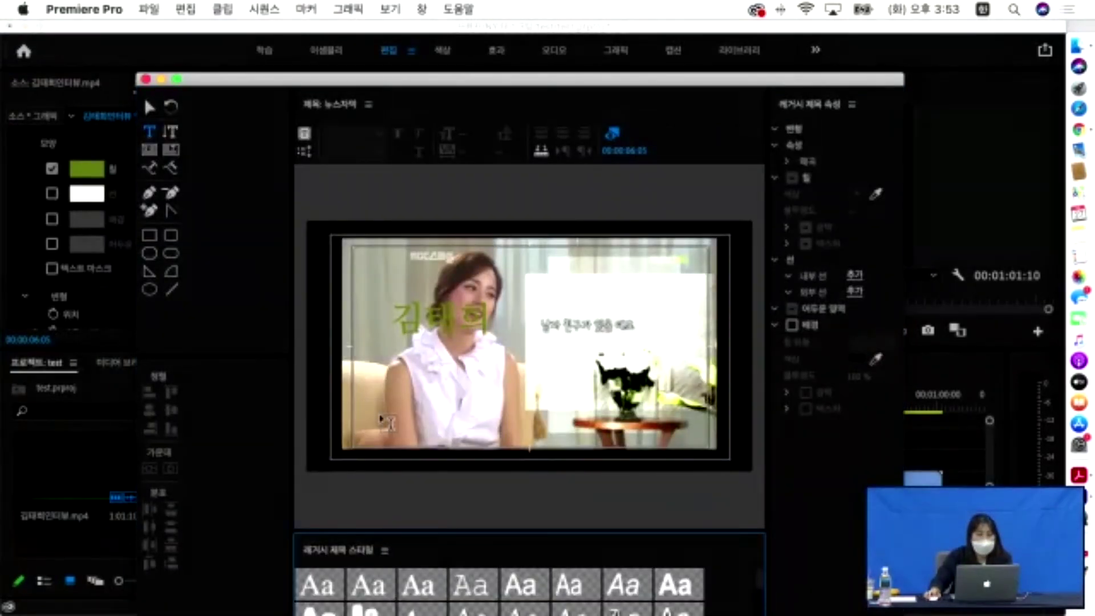
Add the text 뉴스자막 in the lower part of the title frame and set its font to Arial.
left_click(379, 408)
type("뉴스자막")
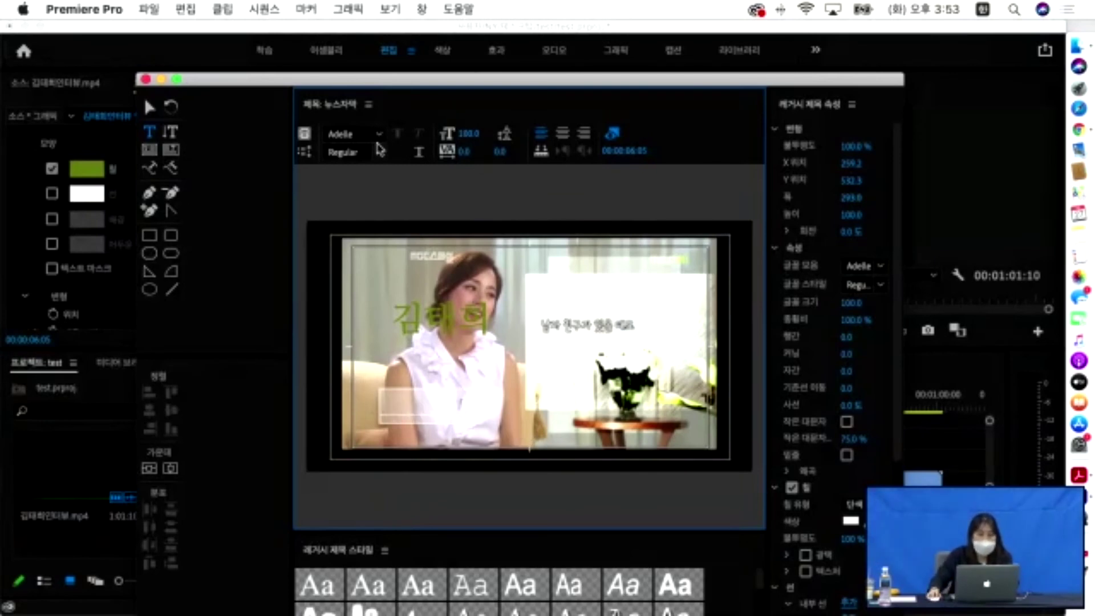
left_click(381, 135)
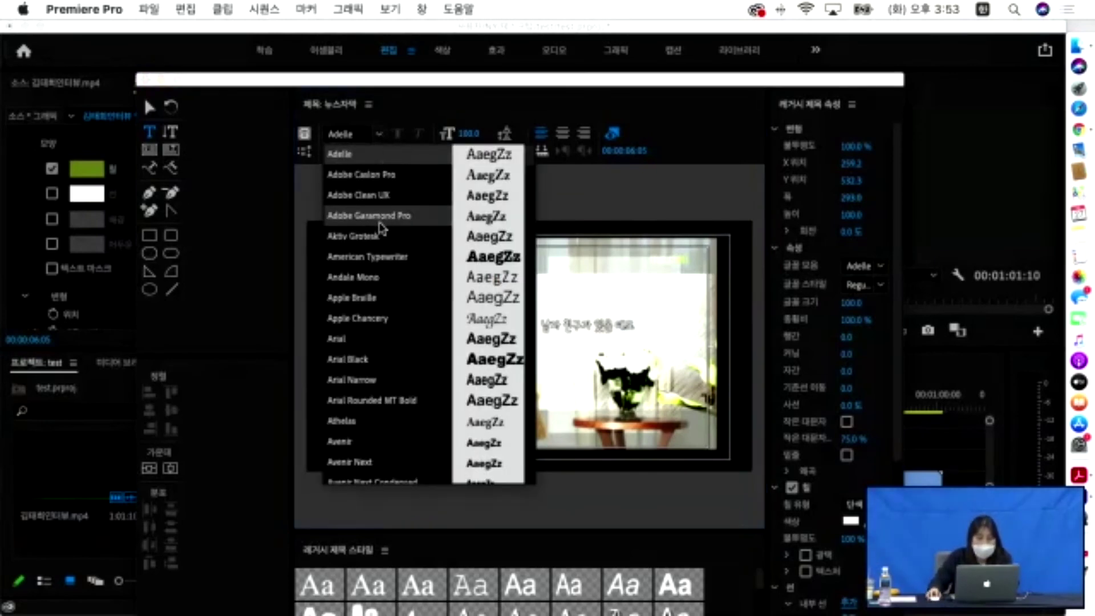
scroll(364, 257, "down", 1)
left_click(351, 320)
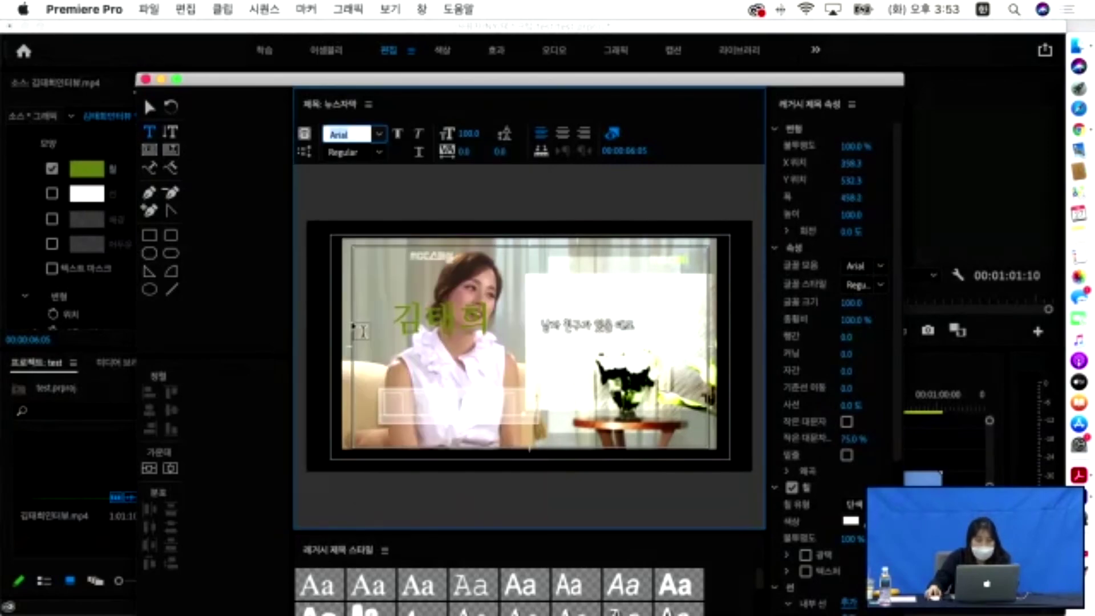
Look through the legacy title font list for a font that supports Korean text.
left_click(379, 134)
scroll(407, 248, "down", 10)
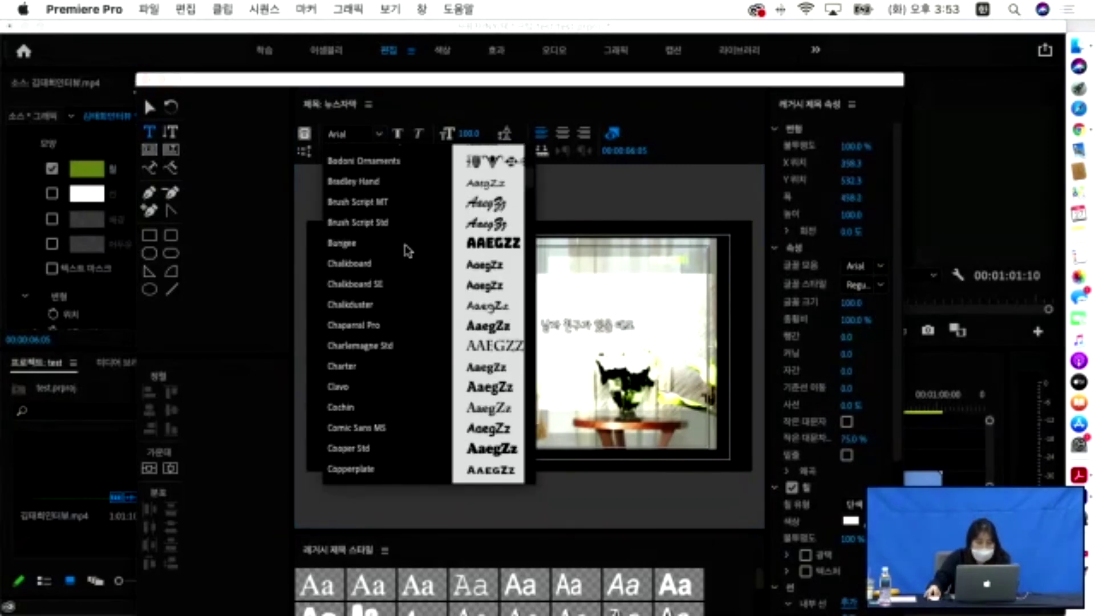
scroll(408, 251, "down", 20)
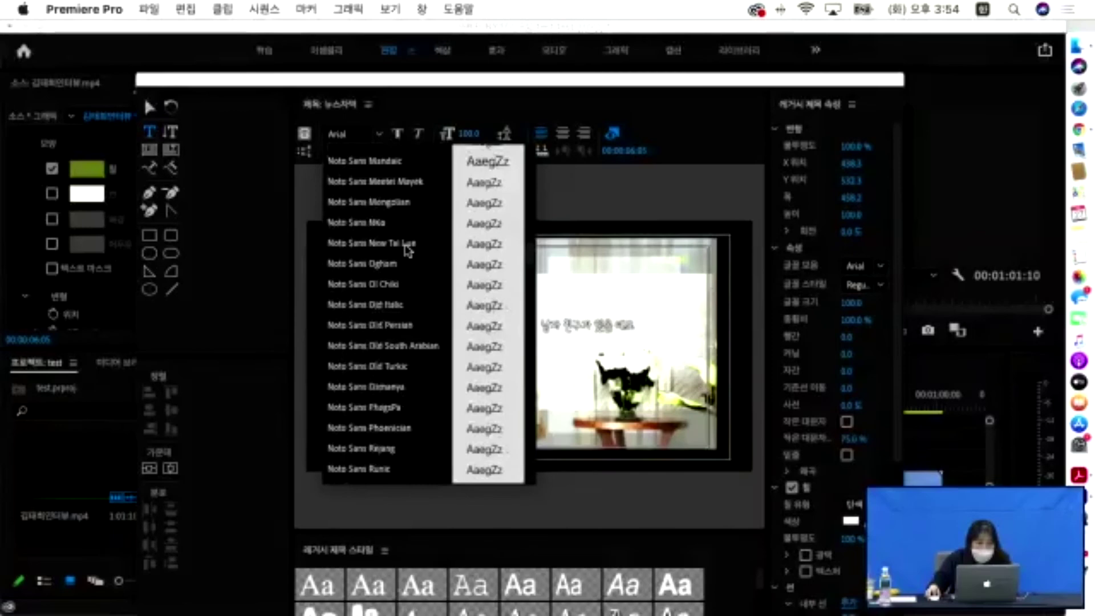
scroll(408, 251, "down", 20)
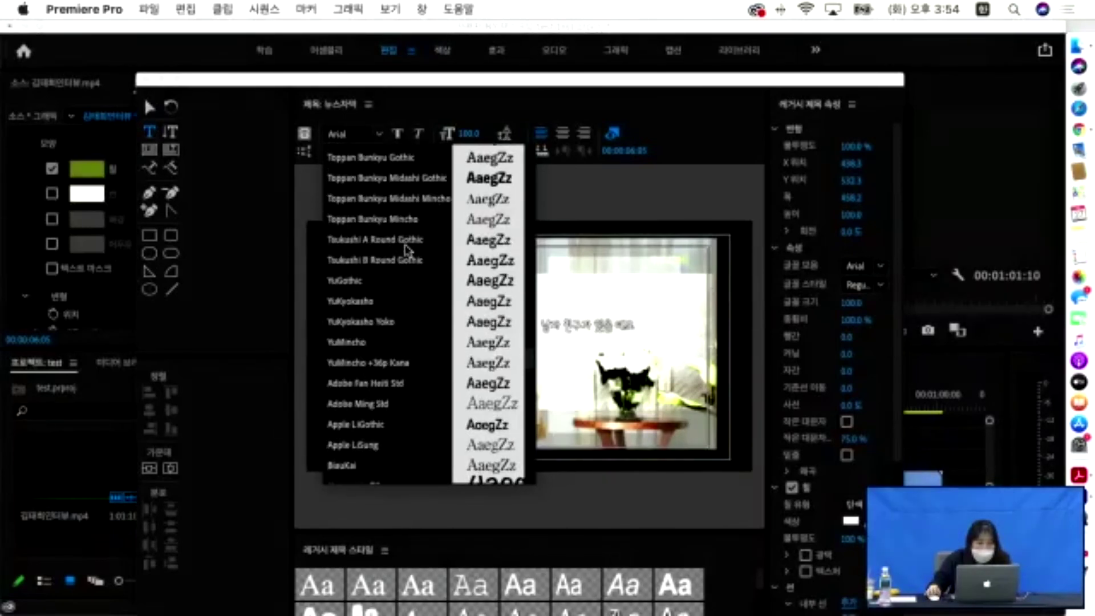
scroll(408, 251, "down", 2)
scroll(408, 251, "down", 4)
scroll(403, 247, "up", 9)
left_click(403, 247)
Try adding the Korean word 안녕 to the title text.
left_click(467, 407)
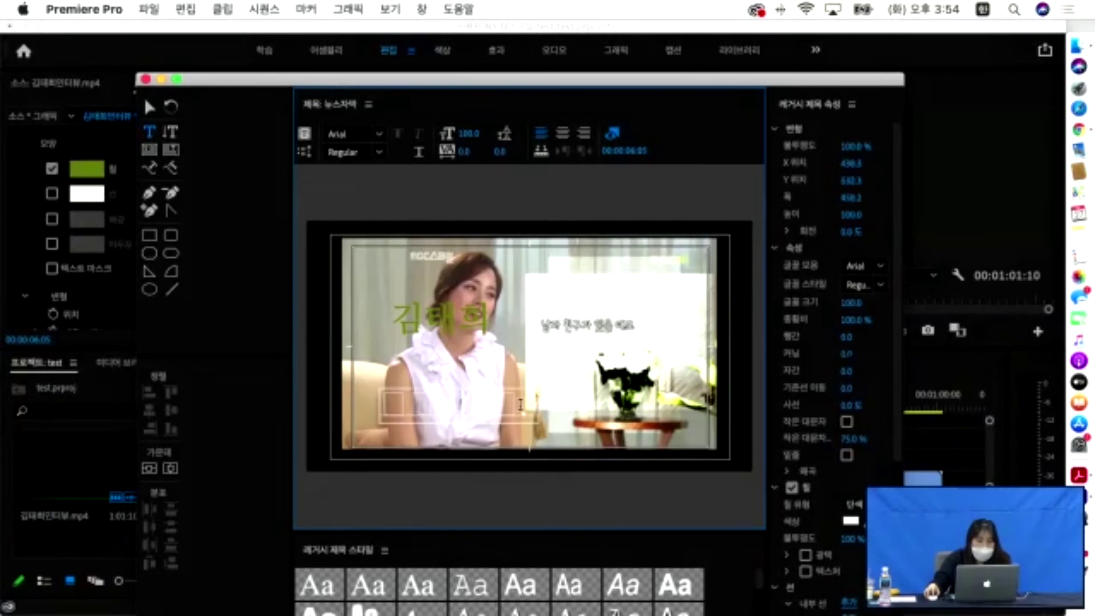
type("안녕")
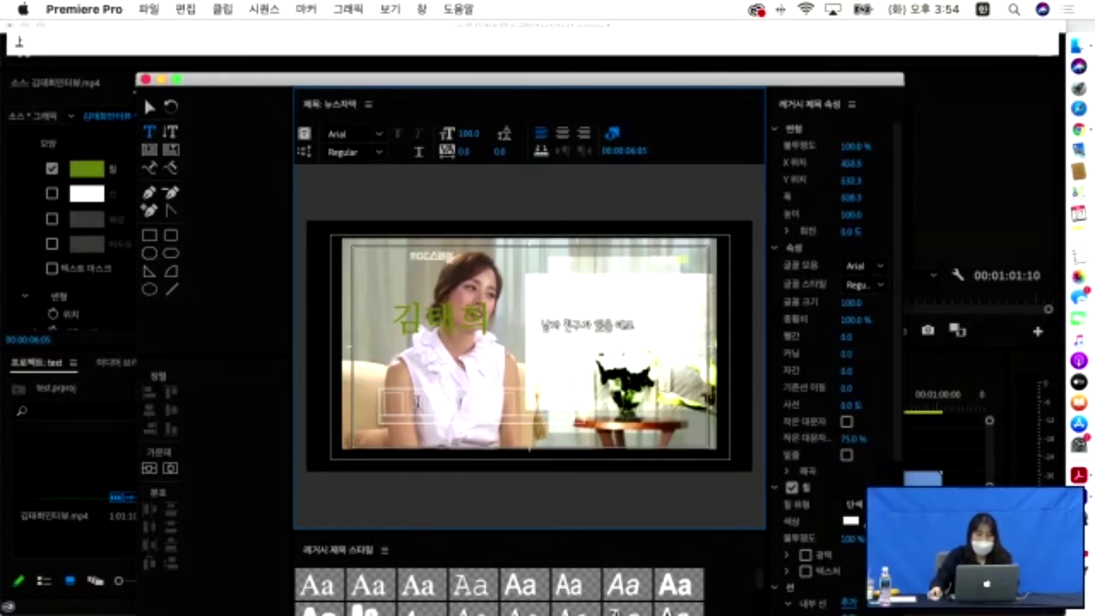
left_click(371, 412)
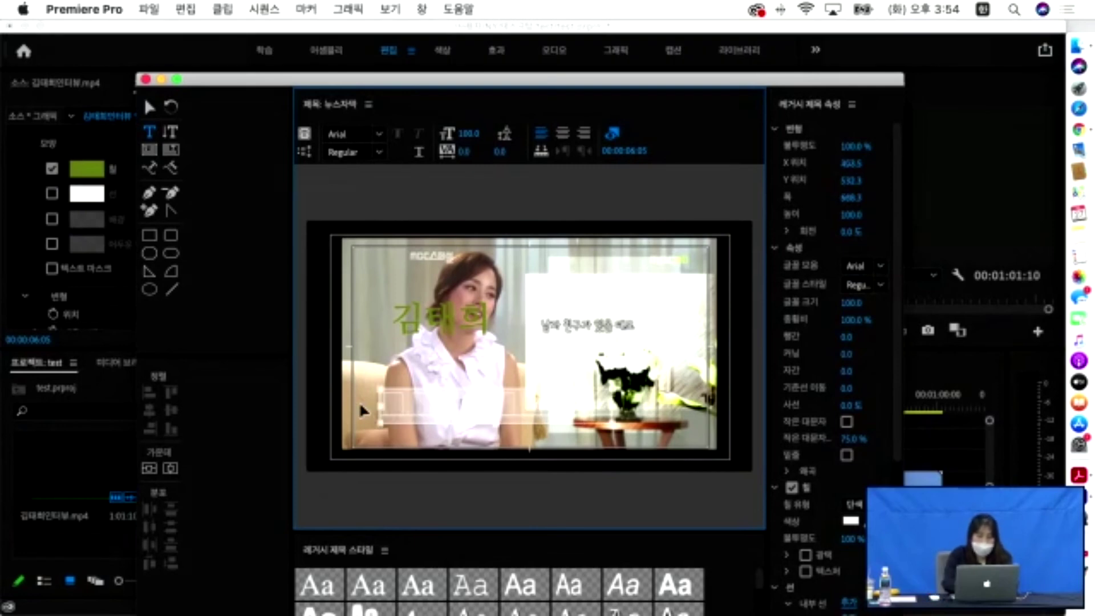
Switch to English input and enter a long run of placeholder Latin letters as the title text.
key("ctrl+space")
type("dkssudgkdj")
type("dkfjfkjdkfjkd")
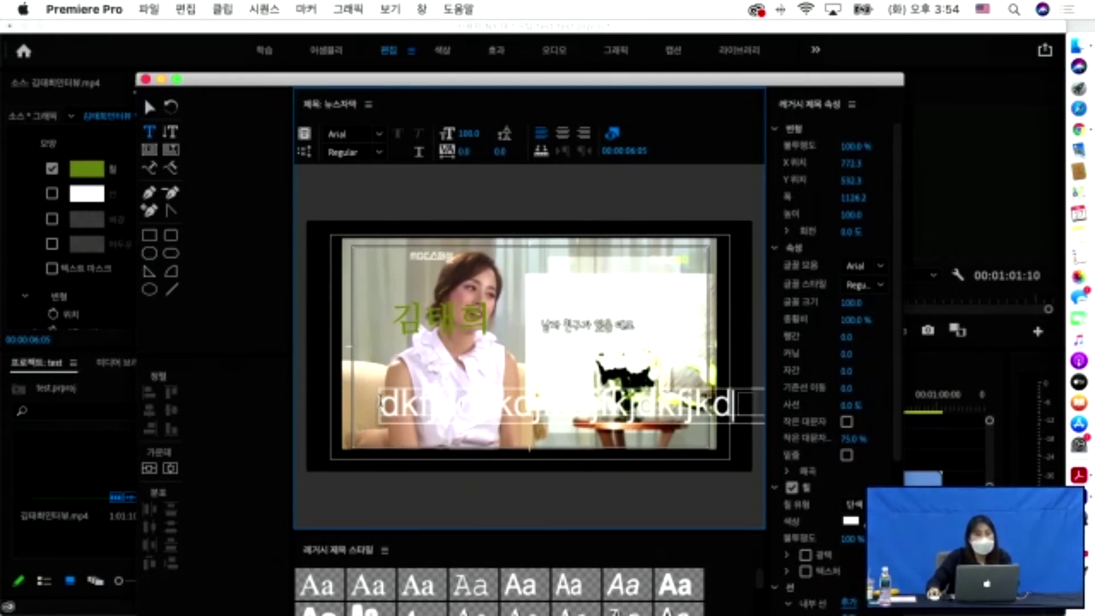
left_click_drag(378, 404, 736, 387)
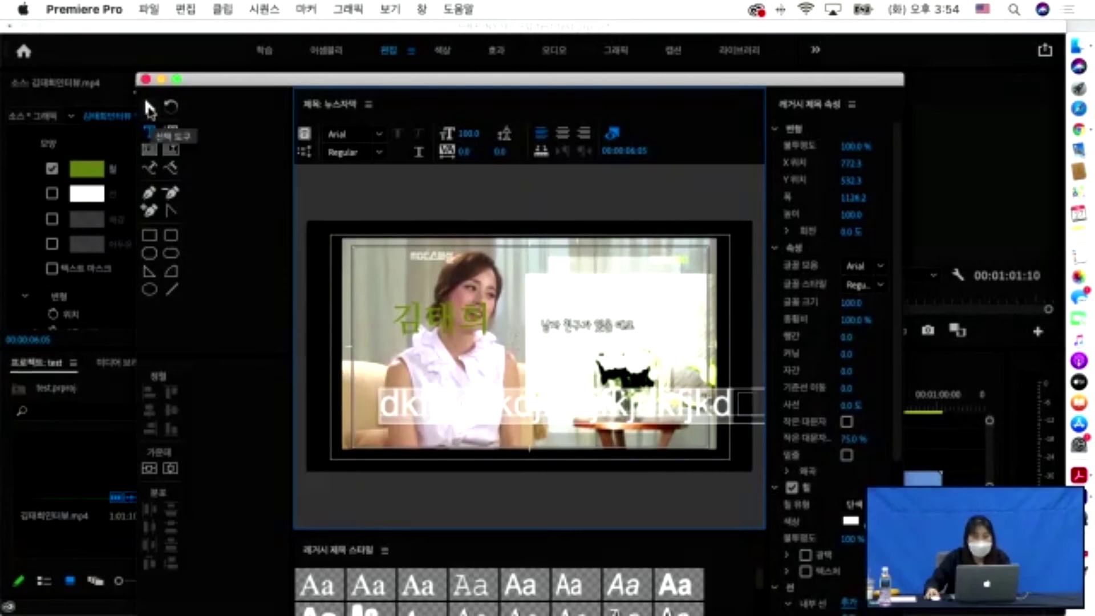
Move the title text toward the lower-left corner of the frame and set its font size to 29.
left_click(149, 106)
left_click_drag(445, 408, 395, 448)
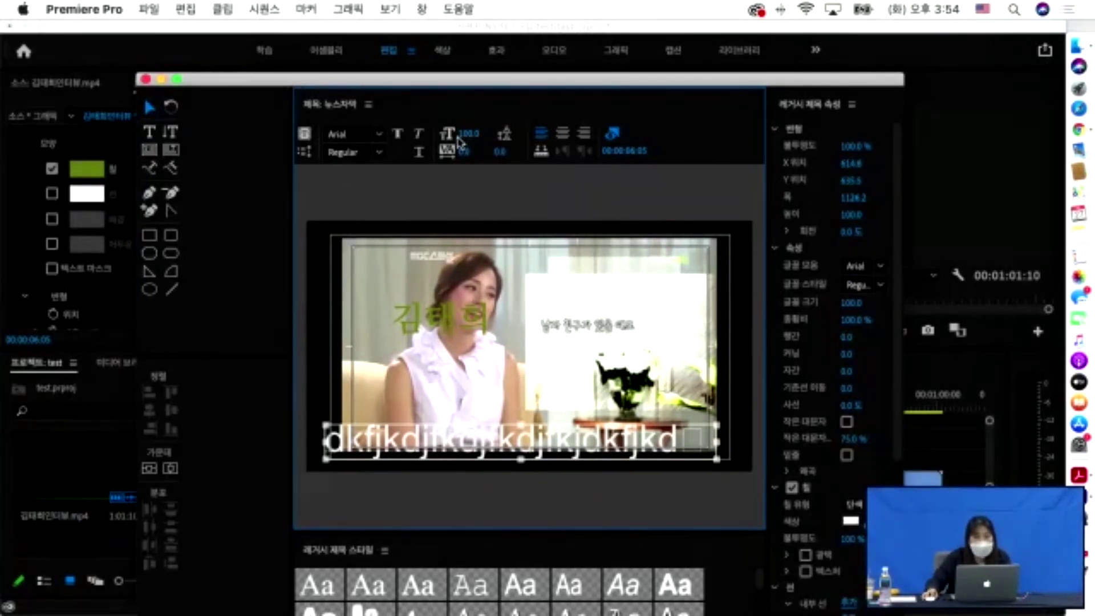
left_click_drag(464, 134, 423, 133)
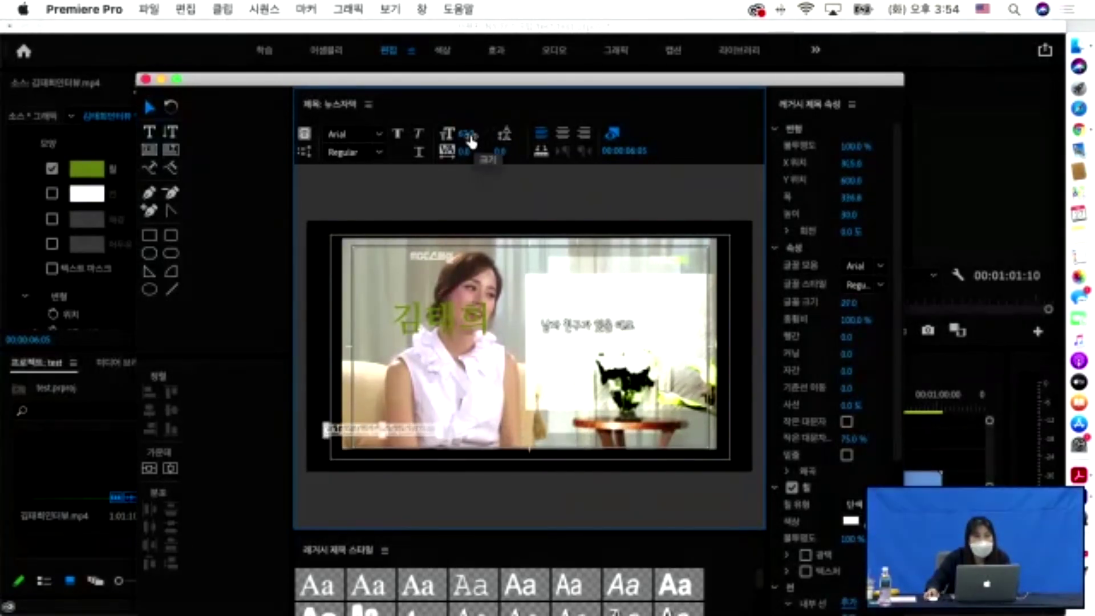
left_click_drag(469, 141, 463, 165)
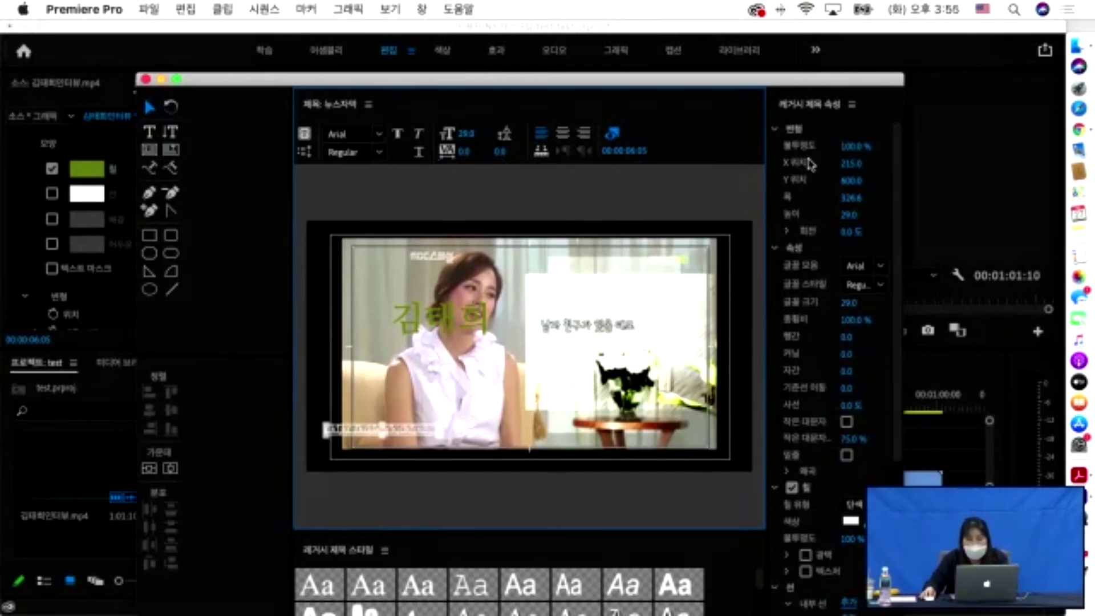
Set the title text's font to Charlemagne Std Bold and move it to about X 369, Y 644 along the picture's lower edge.
scroll(838, 250, "down", 2)
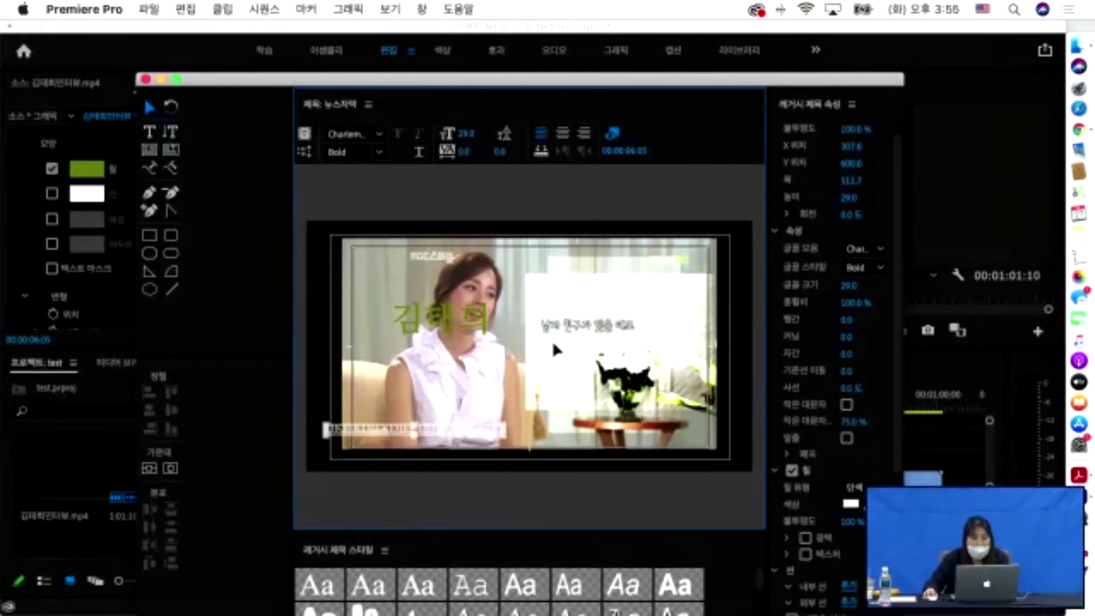
left_click_drag(365, 435, 388, 450)
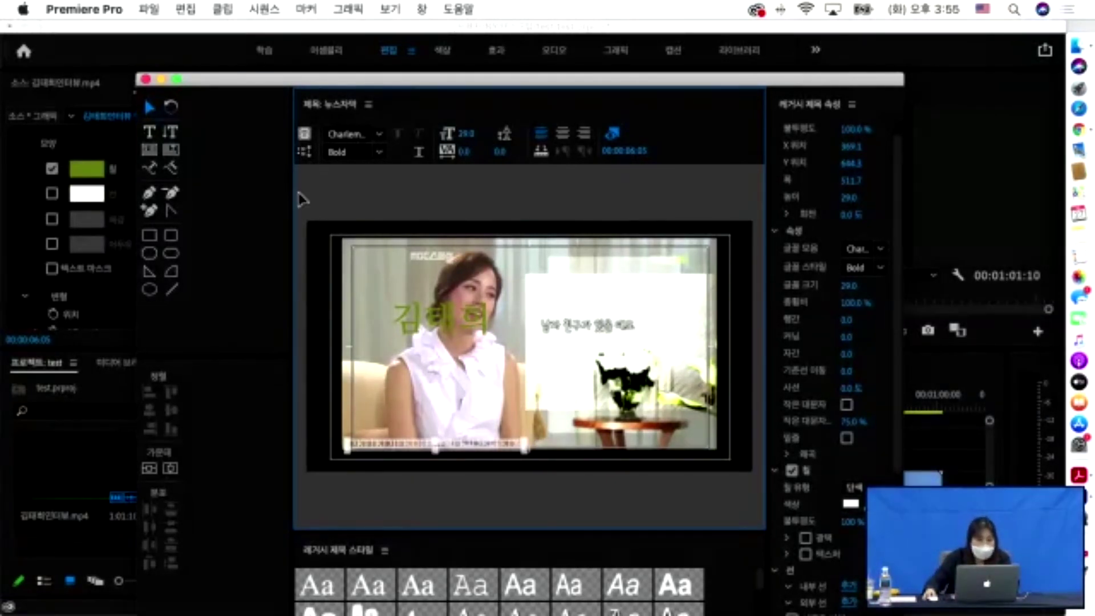
Set the news title to crawl left, starting and ending off screen, and close the title editor.
left_click(305, 152)
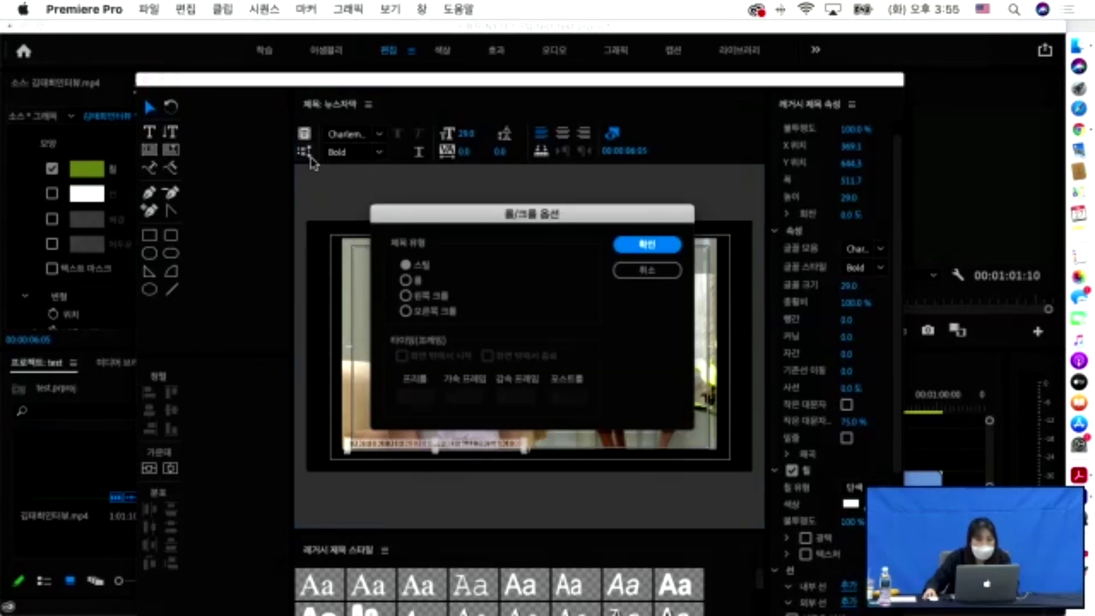
left_click_drag(485, 219, 481, 196)
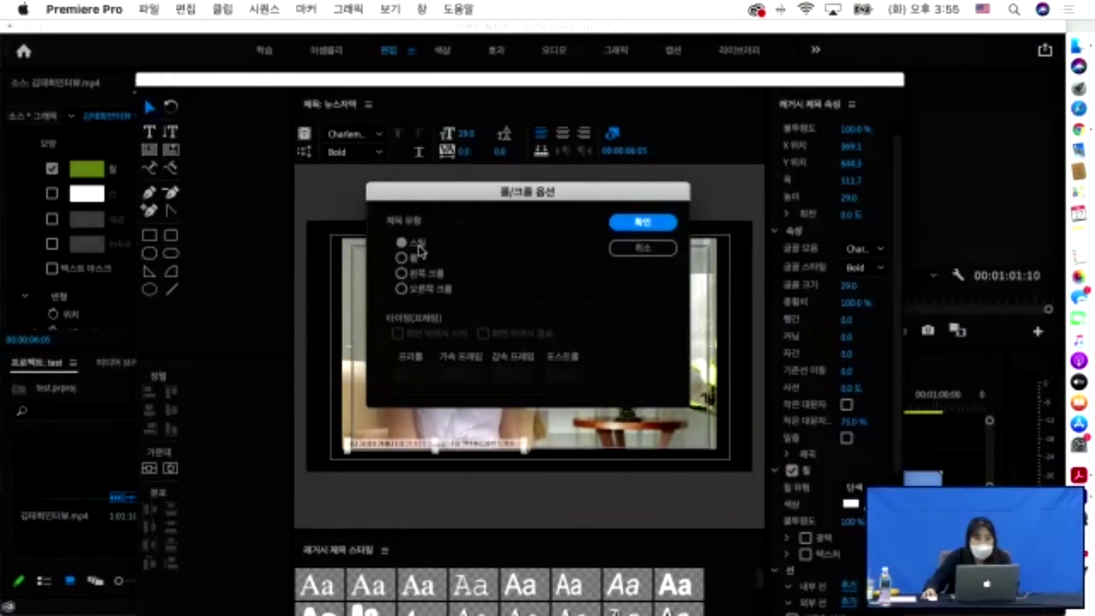
left_click(402, 273)
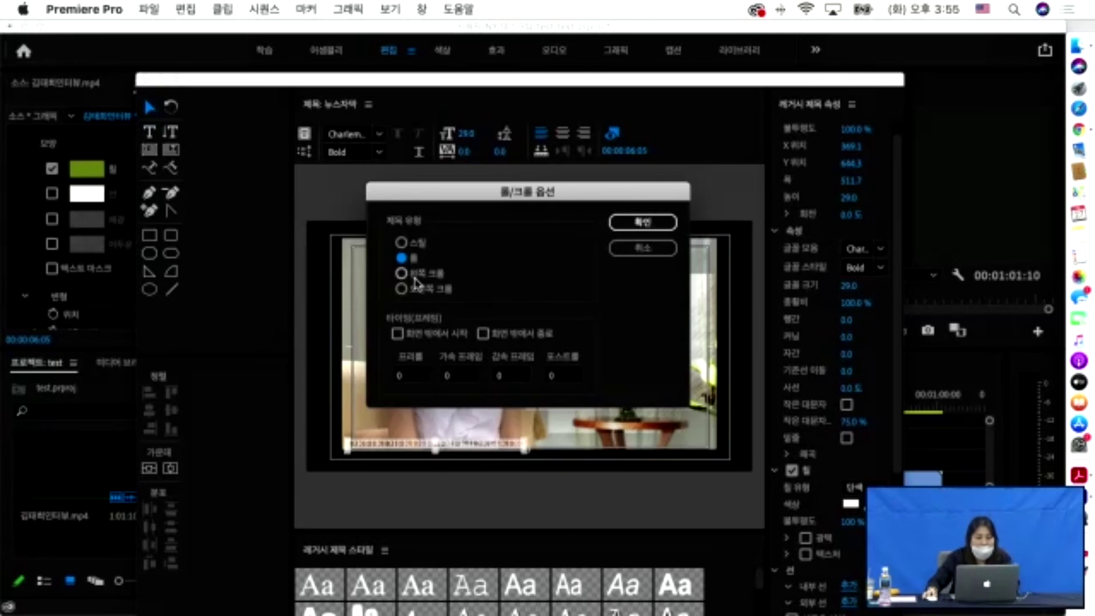
left_click(397, 336)
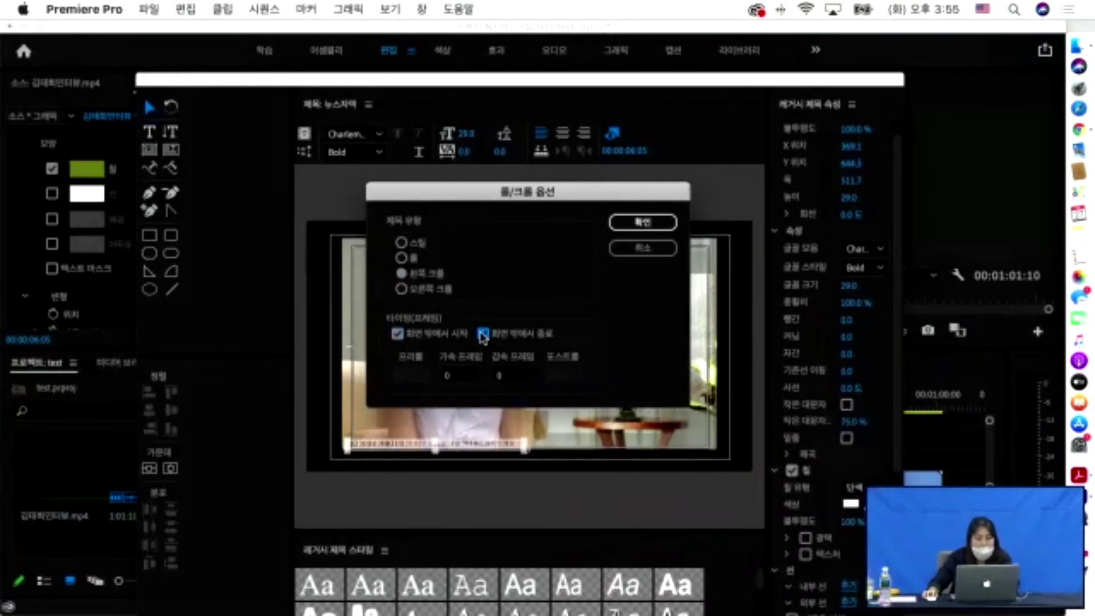
left_click(643, 222)
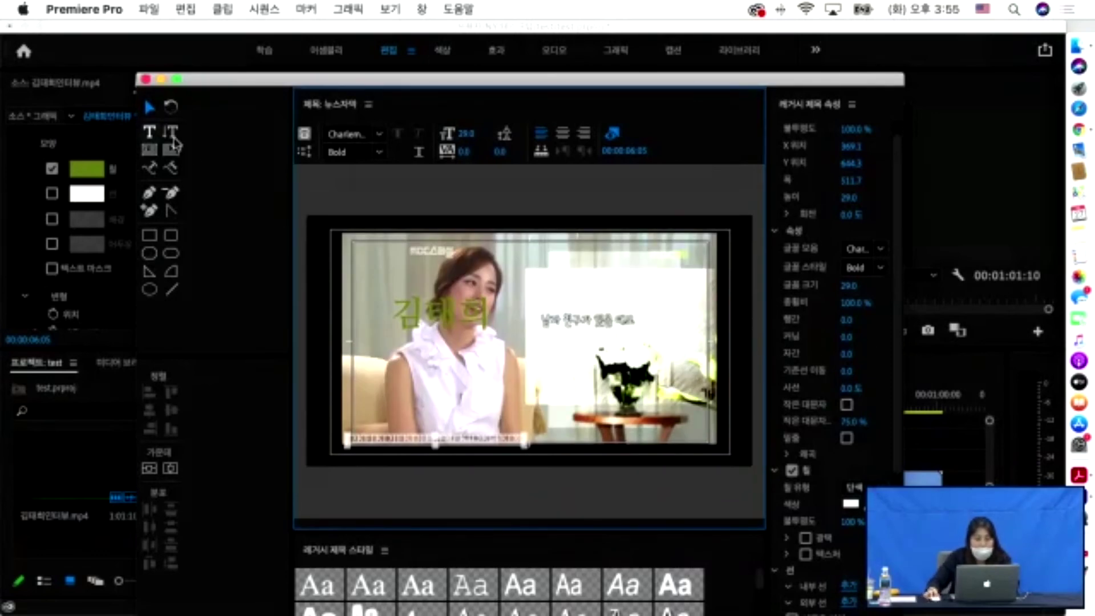
left_click(146, 79)
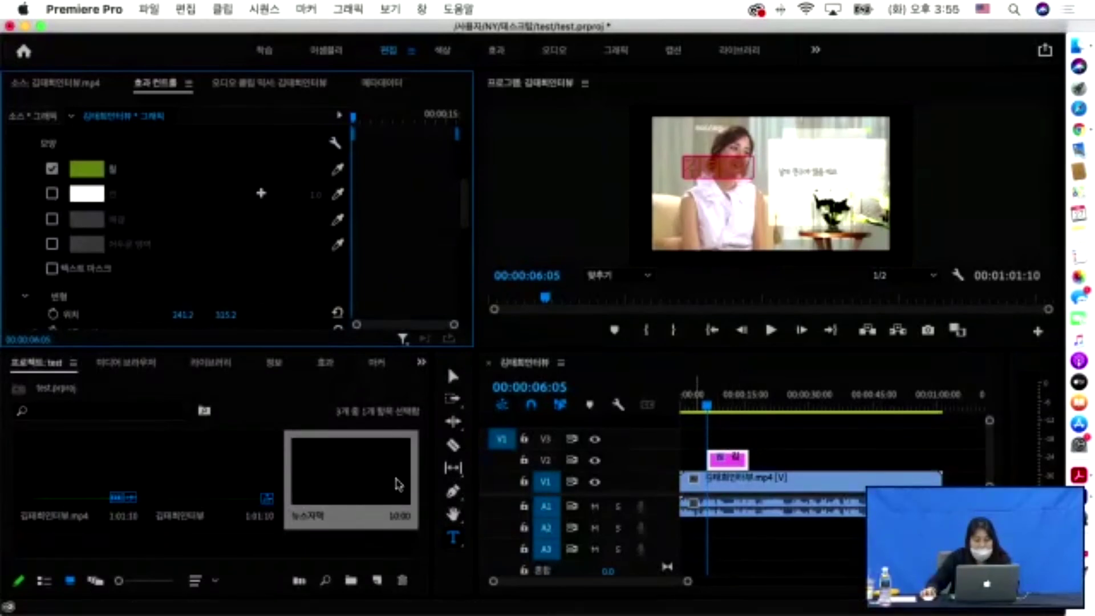
Place the 뉴스자막 title at the start of track V3 and play the sequence from the beginning.
left_click(399, 482)
left_click_drag(399, 482, 728, 432)
left_click(728, 431)
key("space")
key("Home")
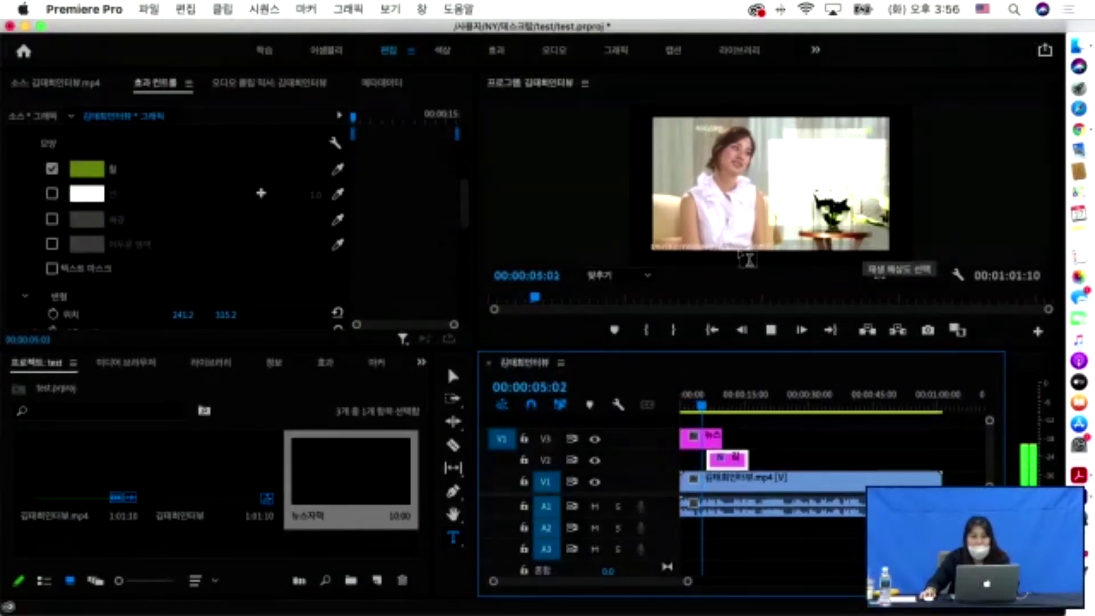
key("space")
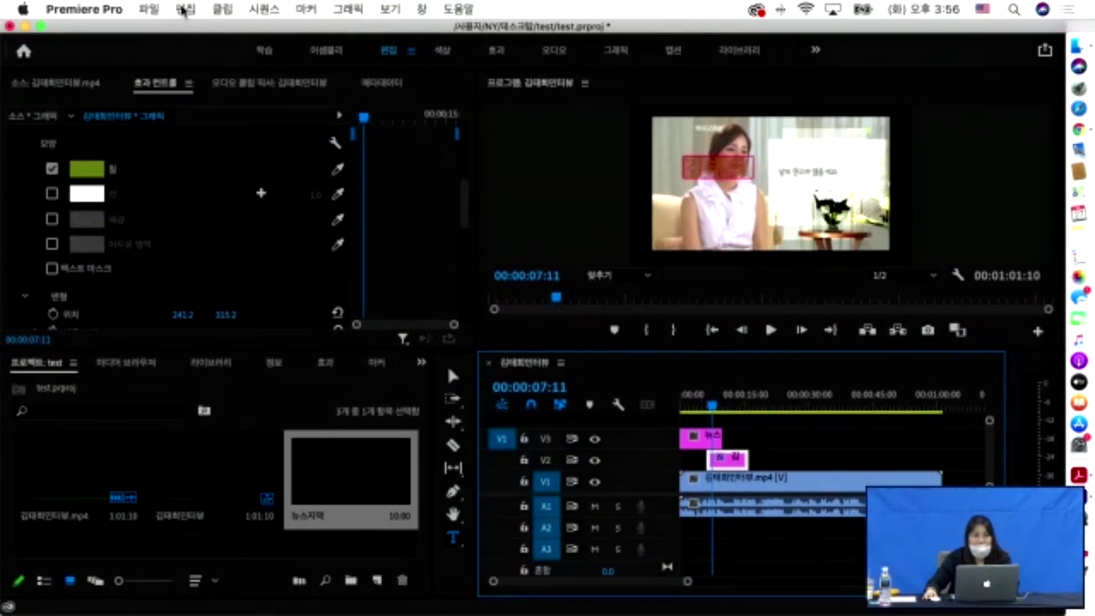
Add a second copy of the 뉴스자막 title directly after the first on track V3 and select it.
left_click(153, 10)
left_click(308, 516)
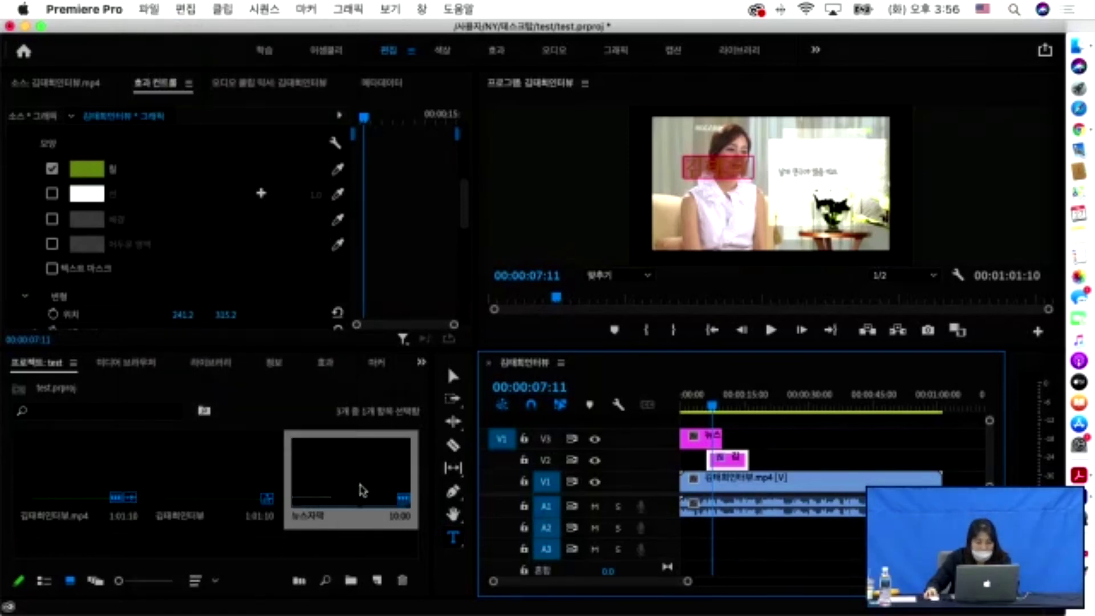
left_click_drag(356, 486, 739, 440)
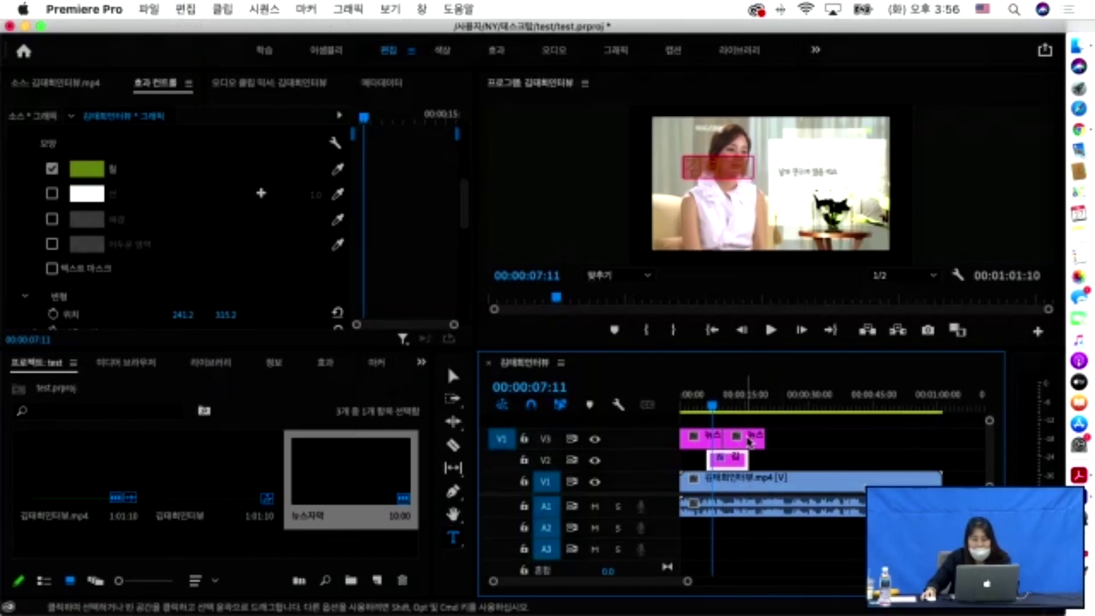
left_click(750, 440)
key("Down")
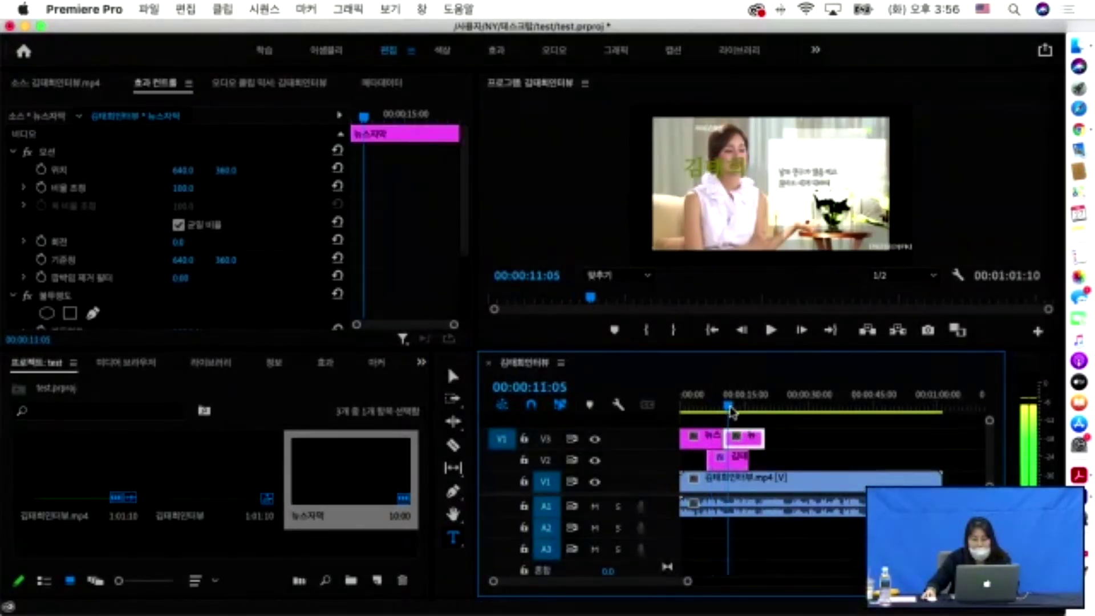
Extend the second 뉴스자막 clip to about 50 seconds, shorten it to end near 18 seconds, and play each version to compare crawl speed.
left_click_drag(769, 442, 892, 439)
key("space")
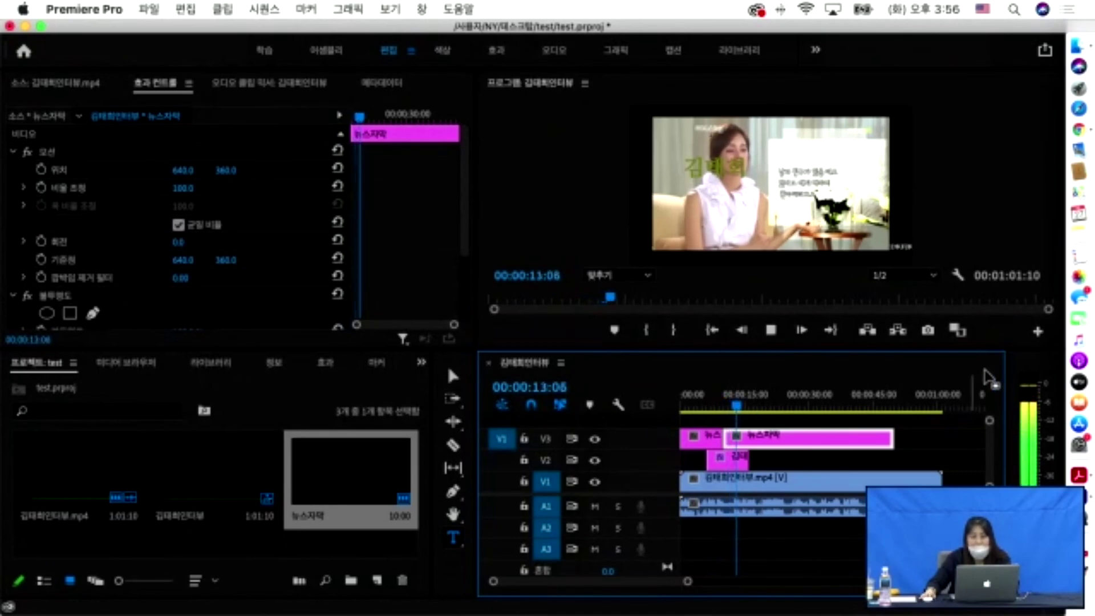
left_click_drag(892, 439, 721, 415)
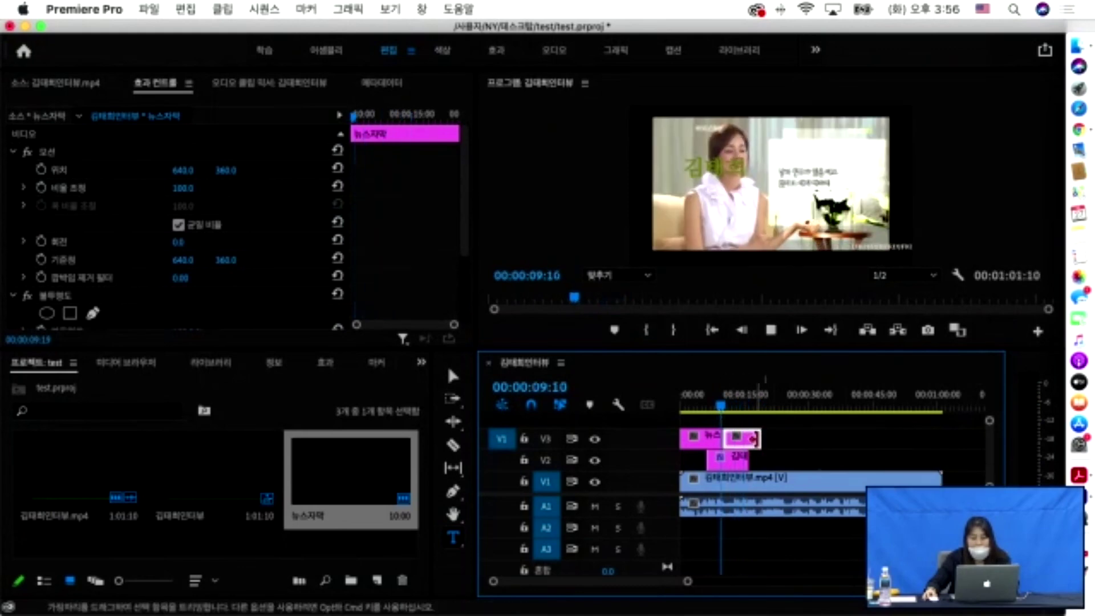
key("space")
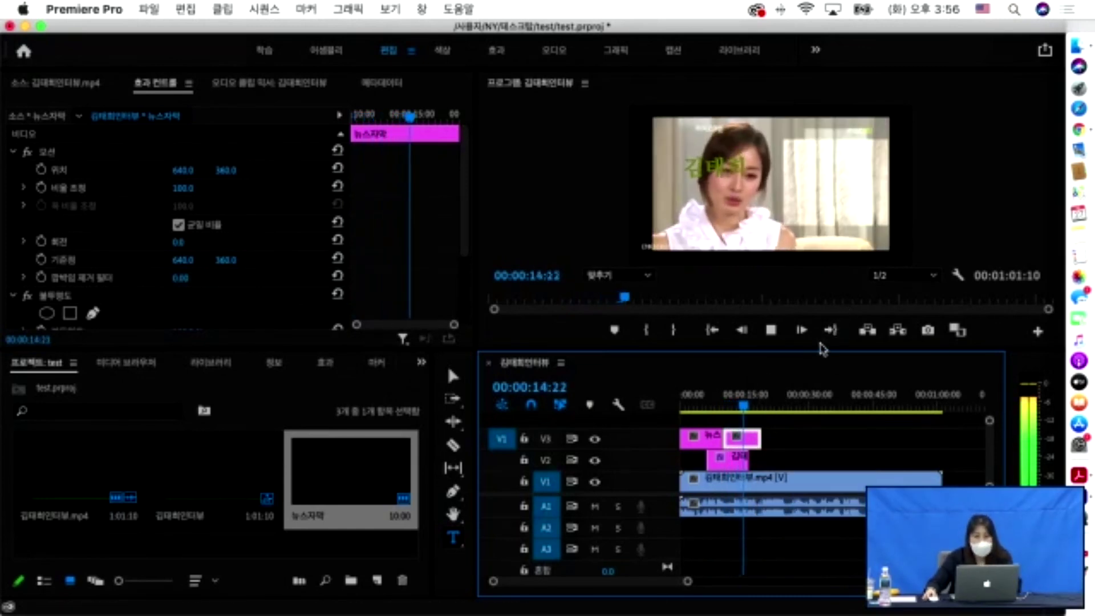
key("space")
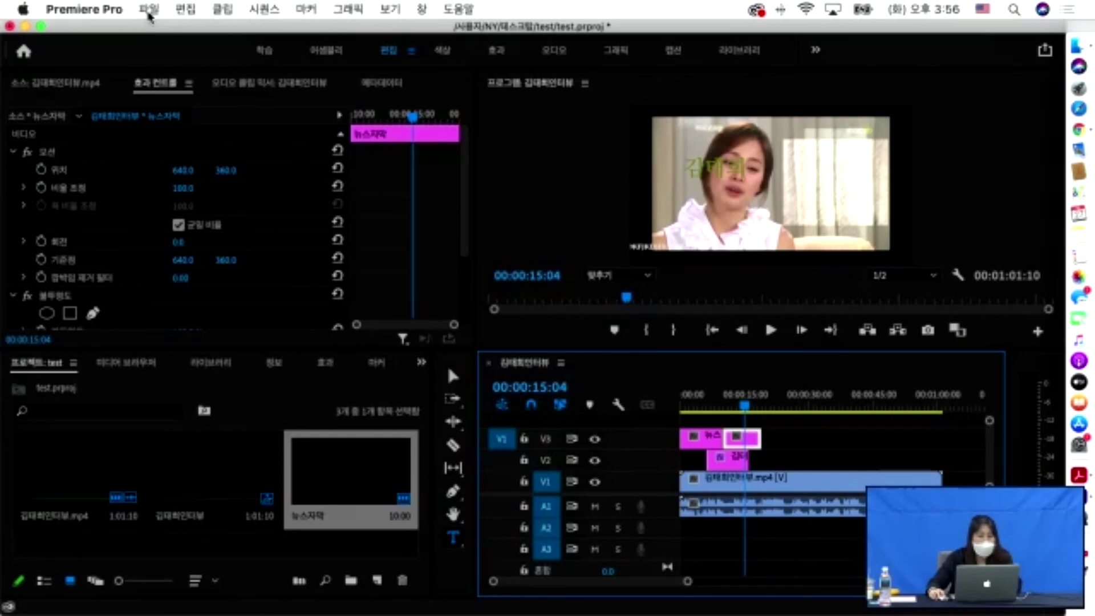
Create a new 1280 × 720, 24 fps legacy title named 롤.
left_click(148, 10)
mouse_move(207, 37)
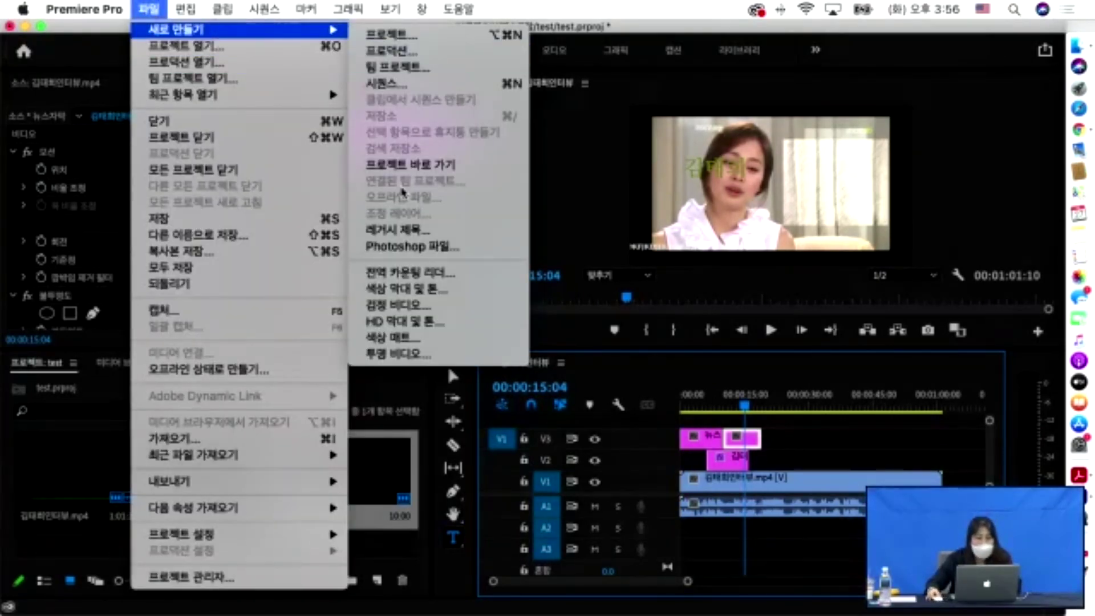
left_click(433, 238)
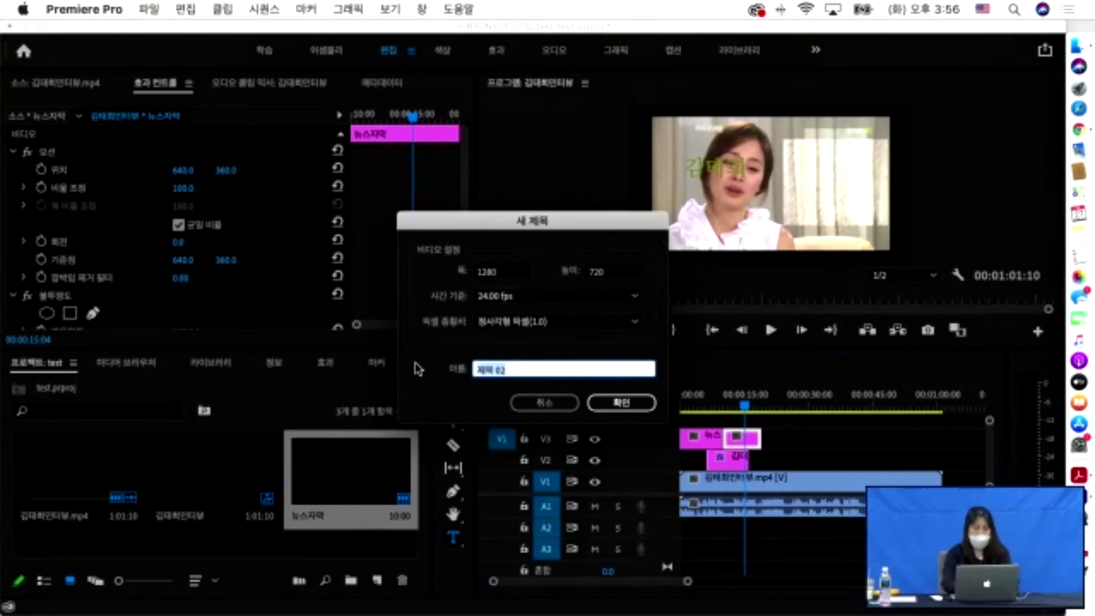
type("ㄱ")
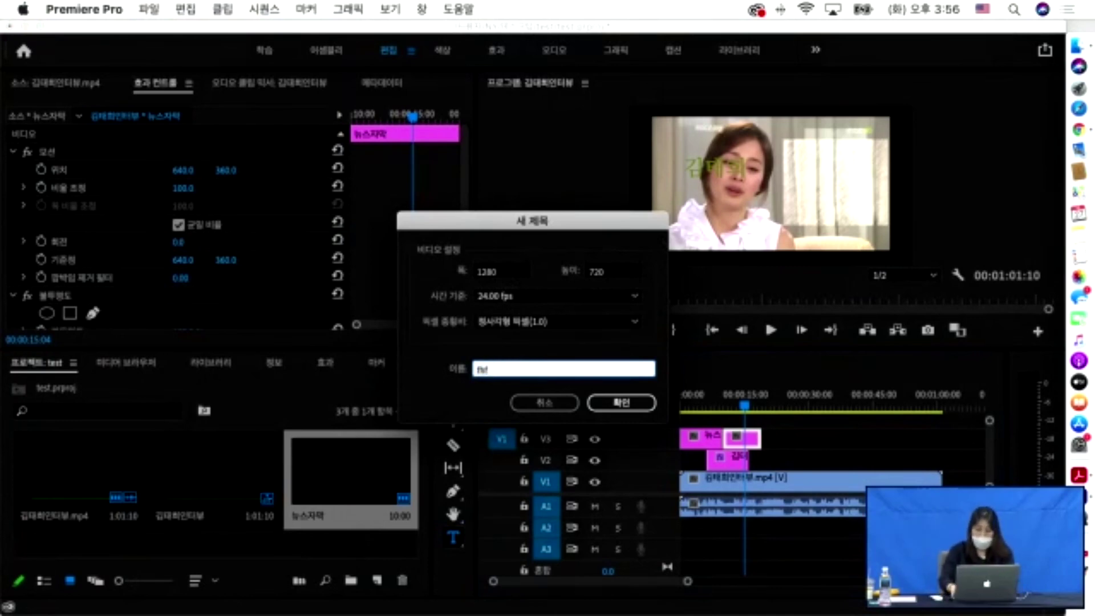
key("BackSpace")
key("BackSpace")
key("BackSpace")
type("뉴")
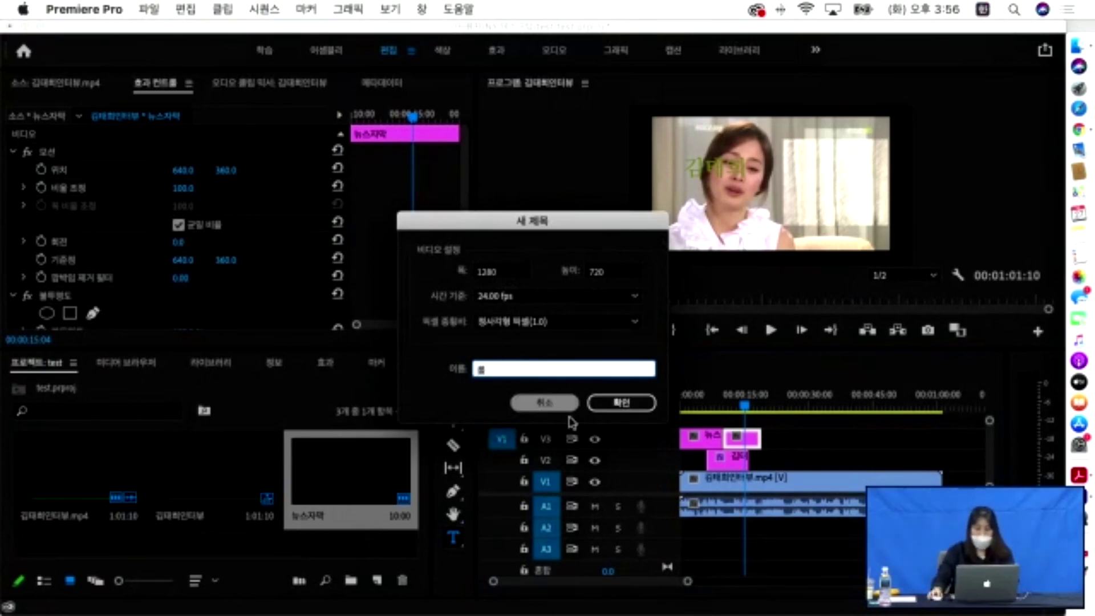
left_click(618, 404)
Start a horizontal text near the upper middle of the frame with the placeholder line djfkdjfkjdk.
left_click(525, 318)
left_click(149, 131)
left_click(555, 279)
type("갈")
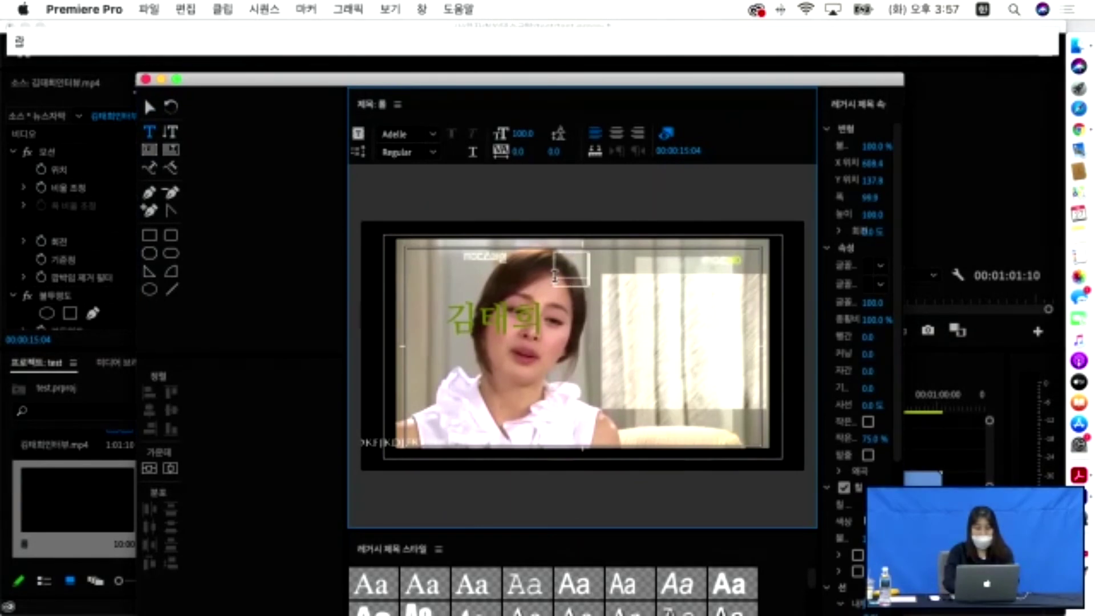
key("Caps_Lock")
type("dif")
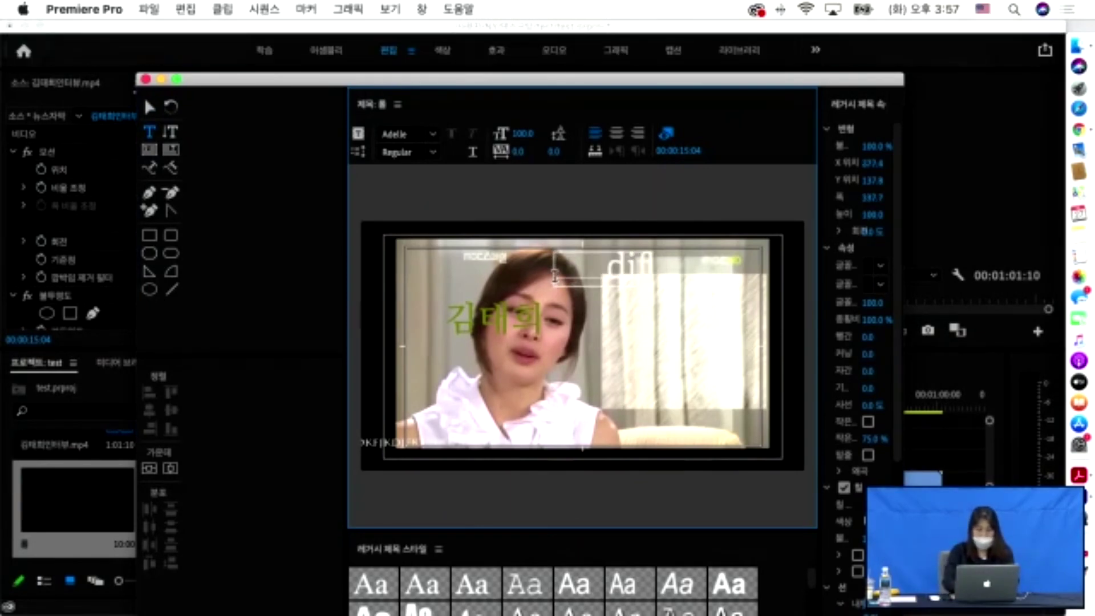
type("kdifkick")
Add six more lines of placeholder Latin letters below the first line, running past the picture's lower edge.
key("Return")
type("dkjfkdjf")
key("Return")
type("dkjf")
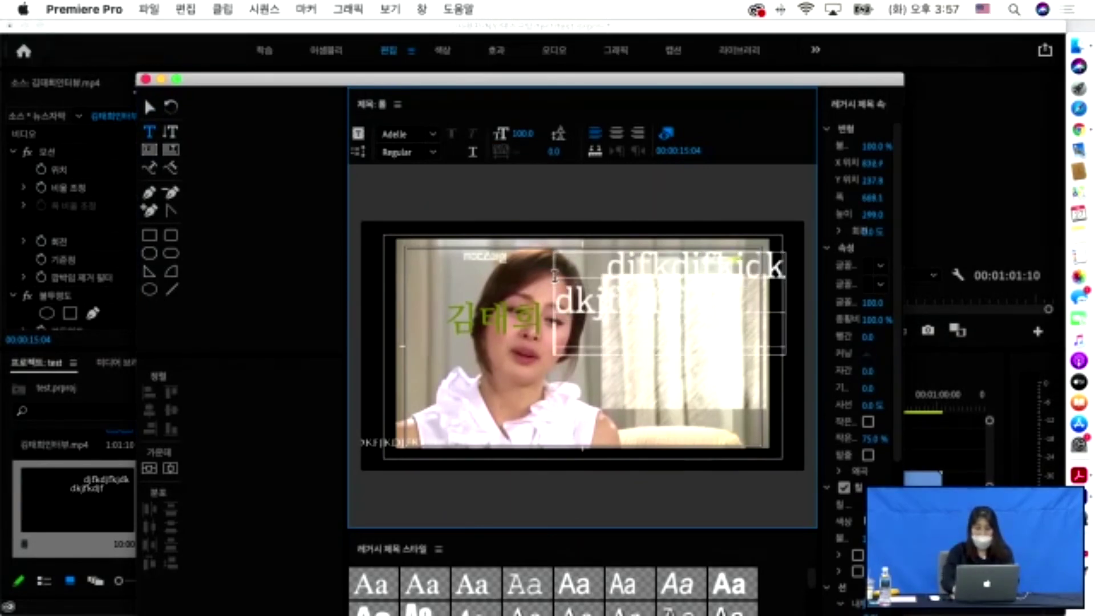
type("dkfj")
key("Return")
type("dkfjdkjf")
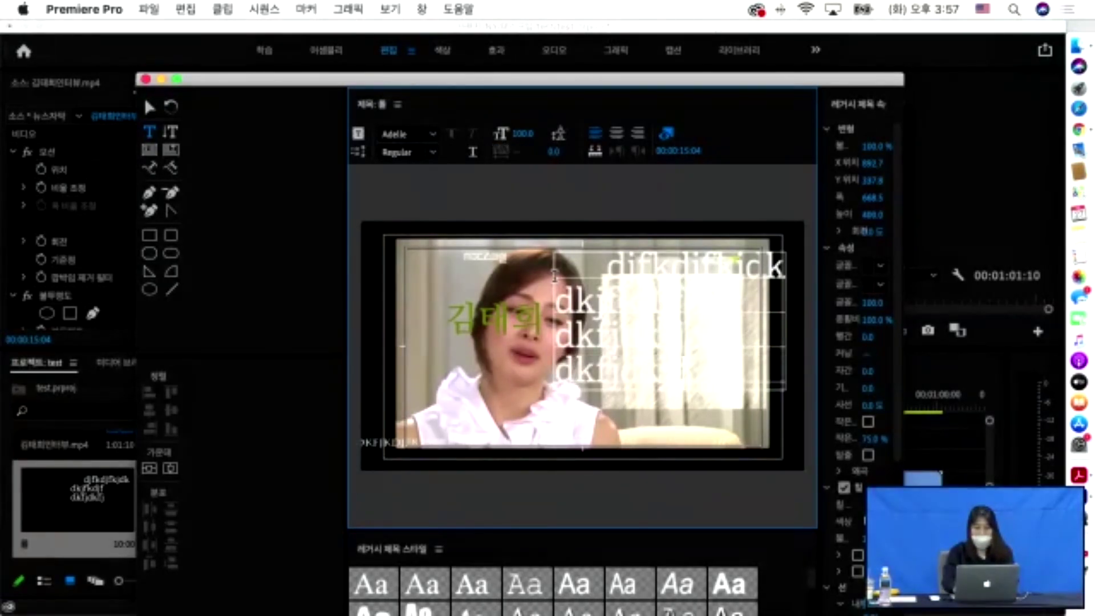
key("Return")
type("dkfjdkfj")
key("Return")
type("dkfjdkj")
key("Return")
type("dkfjkd")
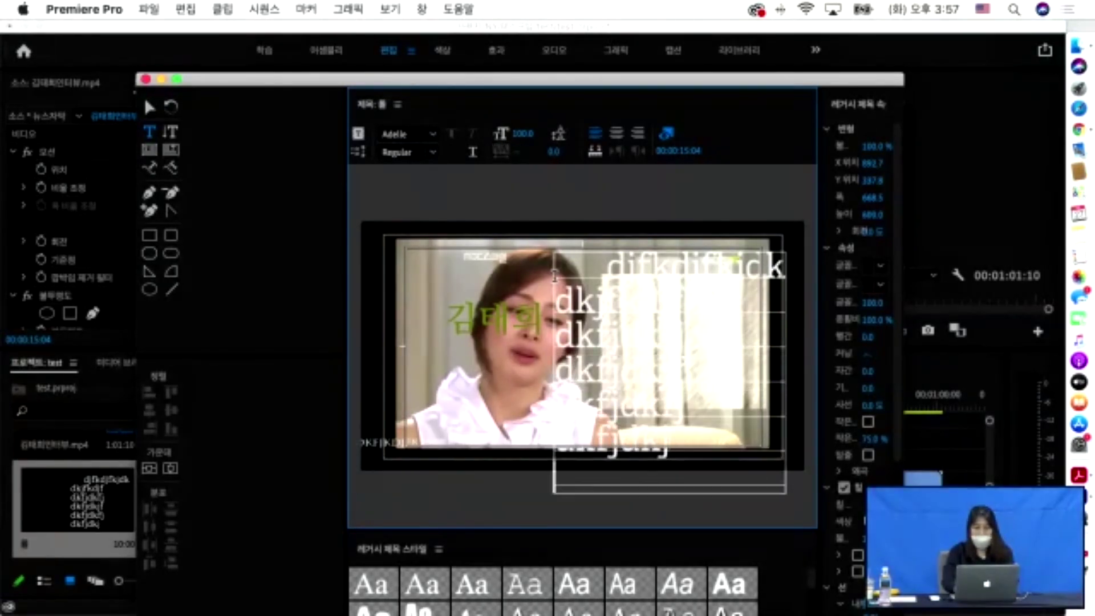
type("fj")
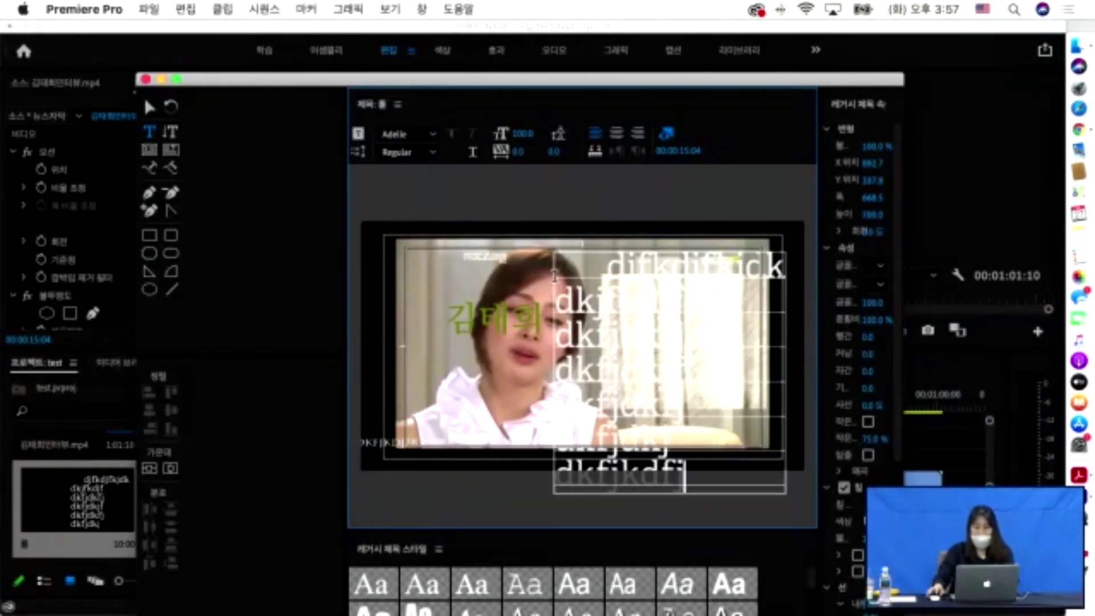
Set the title to roll, starting and ending off screen, and close the title editor.
left_click(359, 152)
left_click(408, 281)
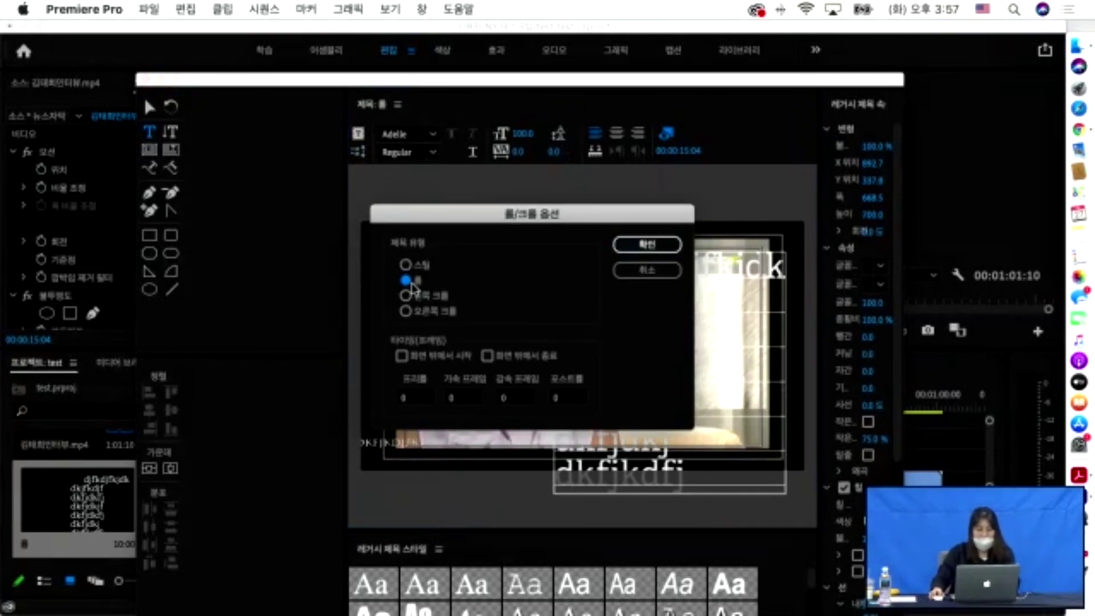
left_click(402, 357)
left_click(487, 356)
left_click(622, 269)
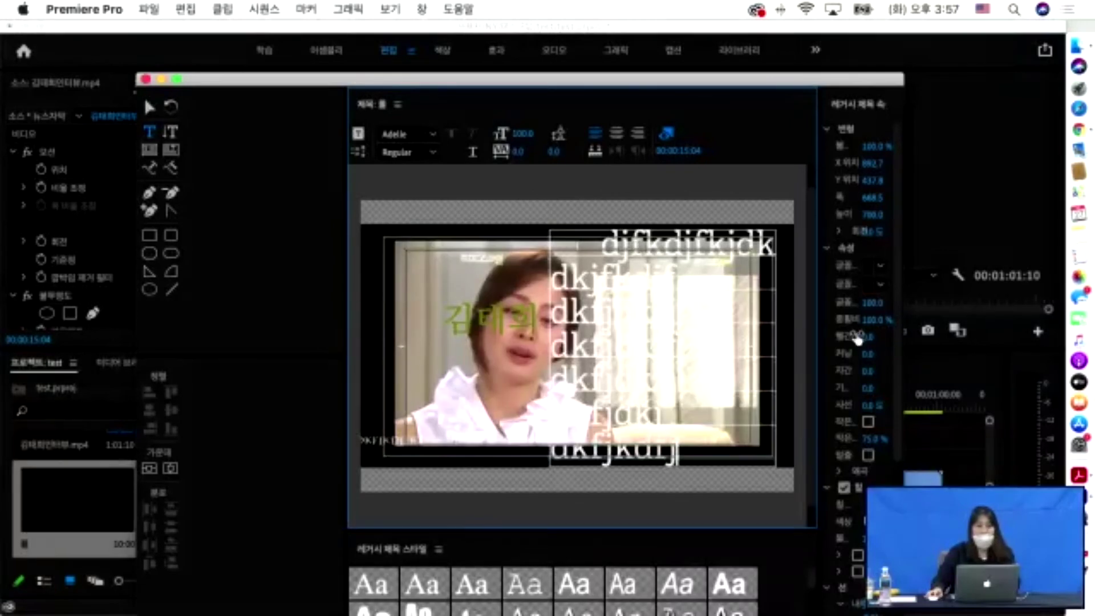
left_click(145, 79)
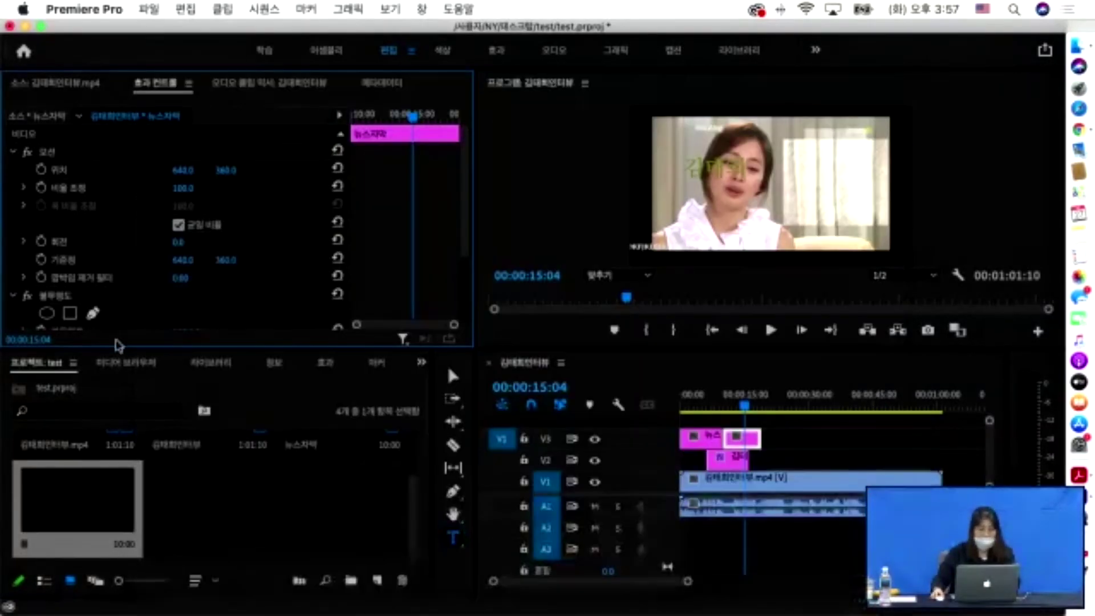
Place the 롤 title at the start of new track V4, preview the roll, and trim the clip to about 6 seconds.
left_click_drag(83, 503, 662, 410)
key("space")
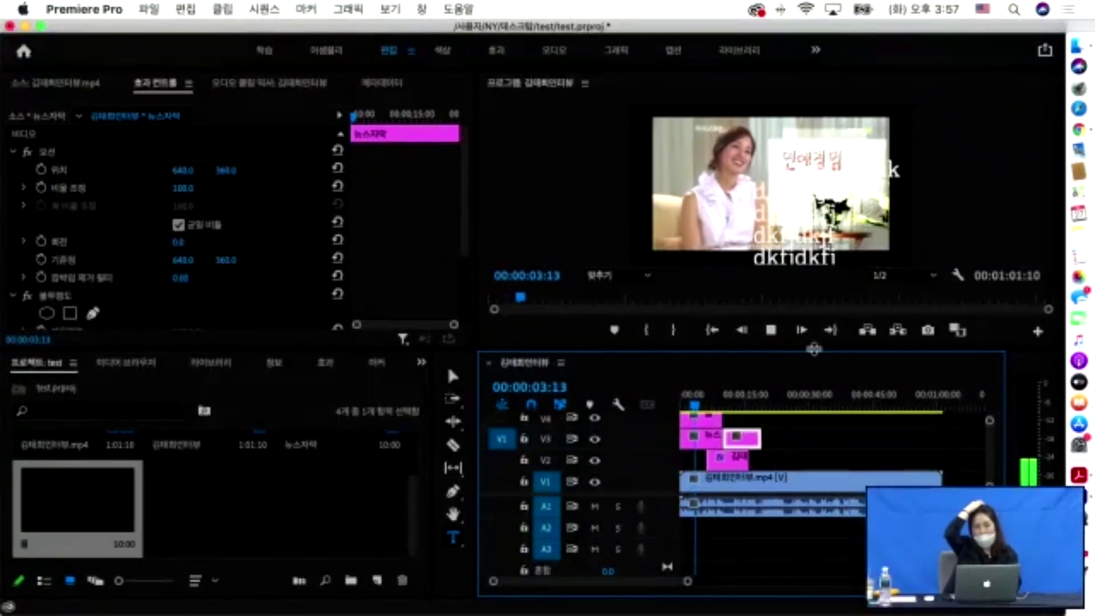
key("space")
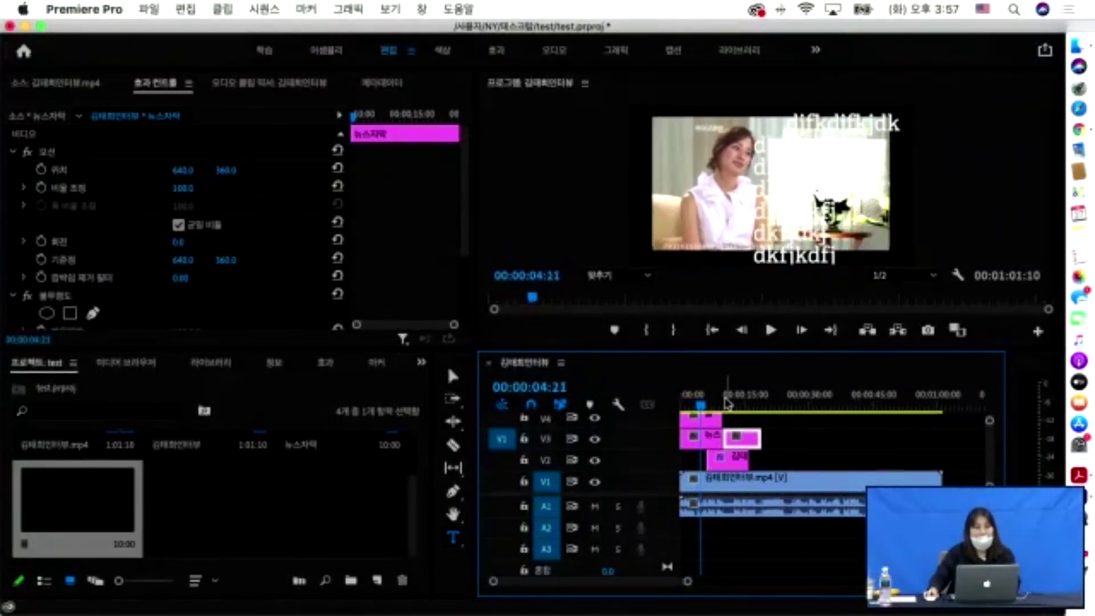
mouse_move(717, 413)
left_mouse_down()
mouse_move(799, 413)
mouse_move(709, 418)
left_mouse_up()
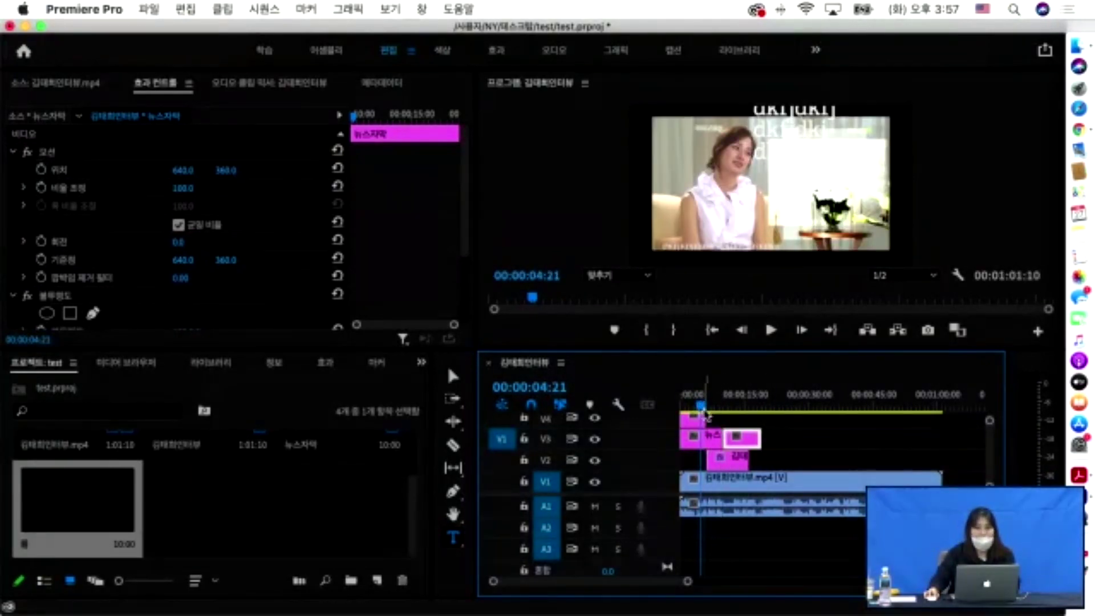
left_click(688, 407)
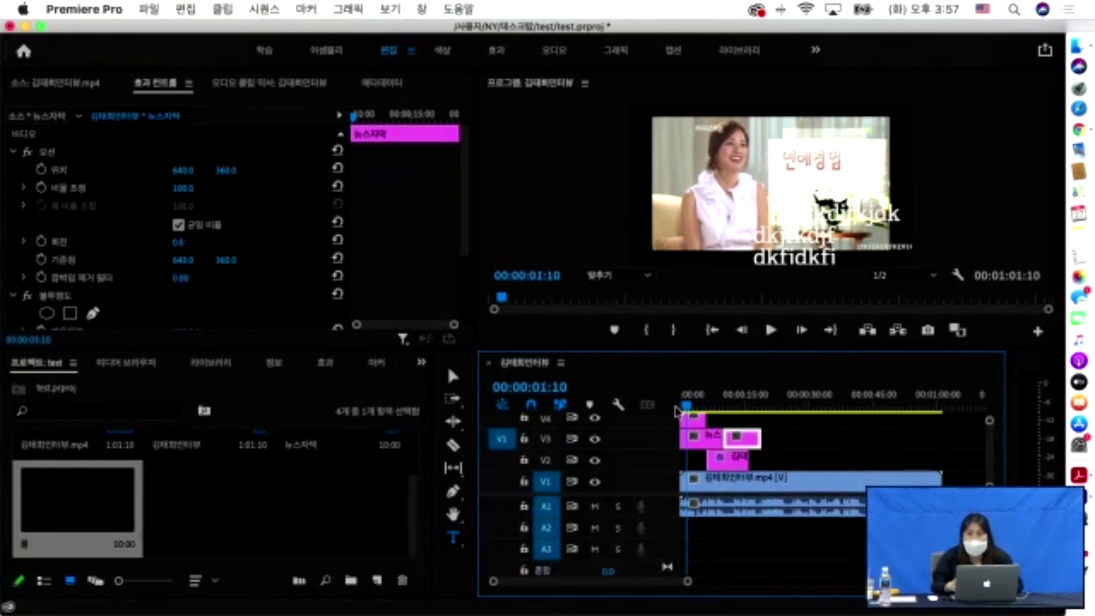
Open the media export settings for the sequence.
left_click(153, 9)
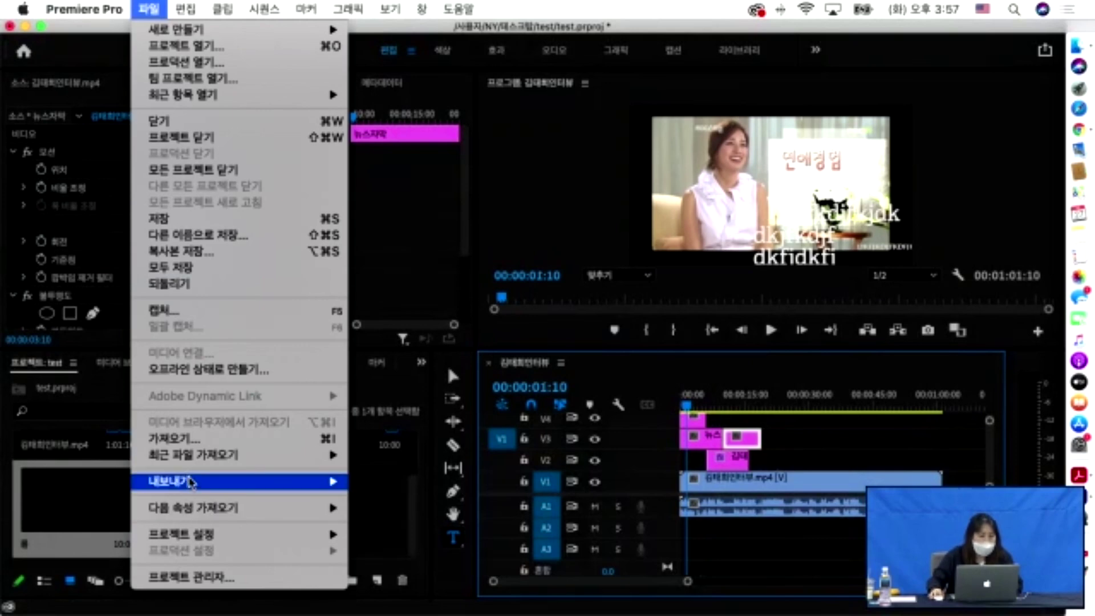
mouse_move(191, 484)
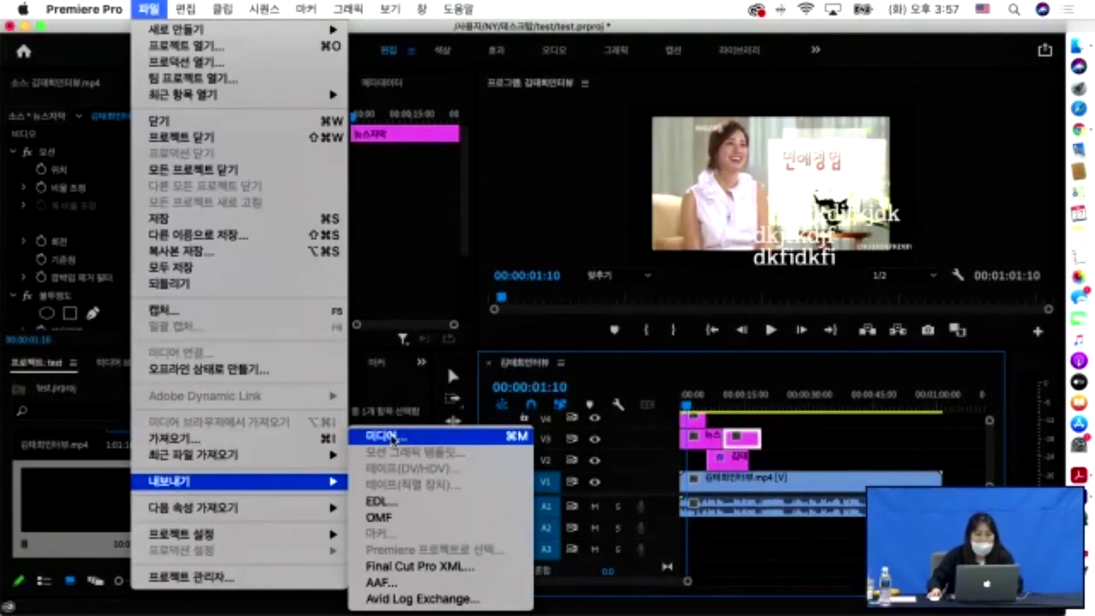
left_click(399, 442)
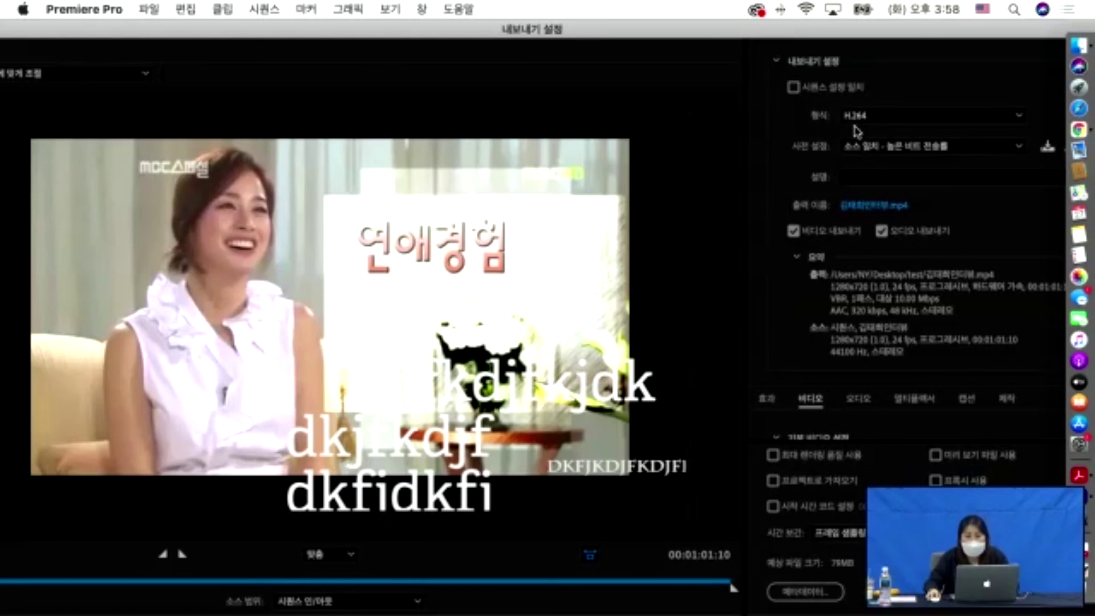
Choose H.264 as the export format for the sequence.
left_click(861, 117)
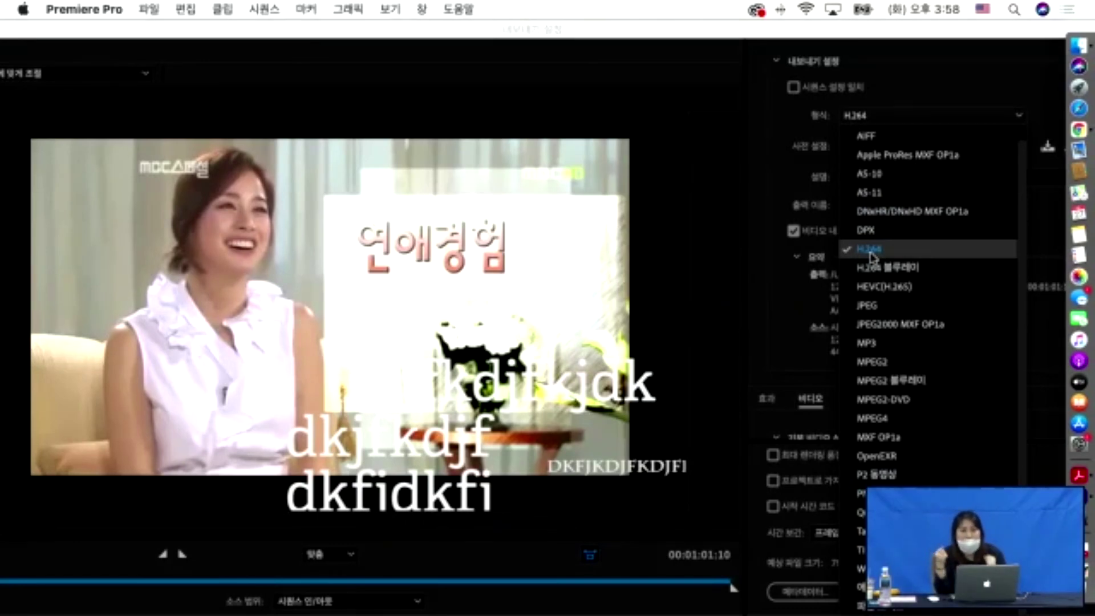
left_click(870, 256)
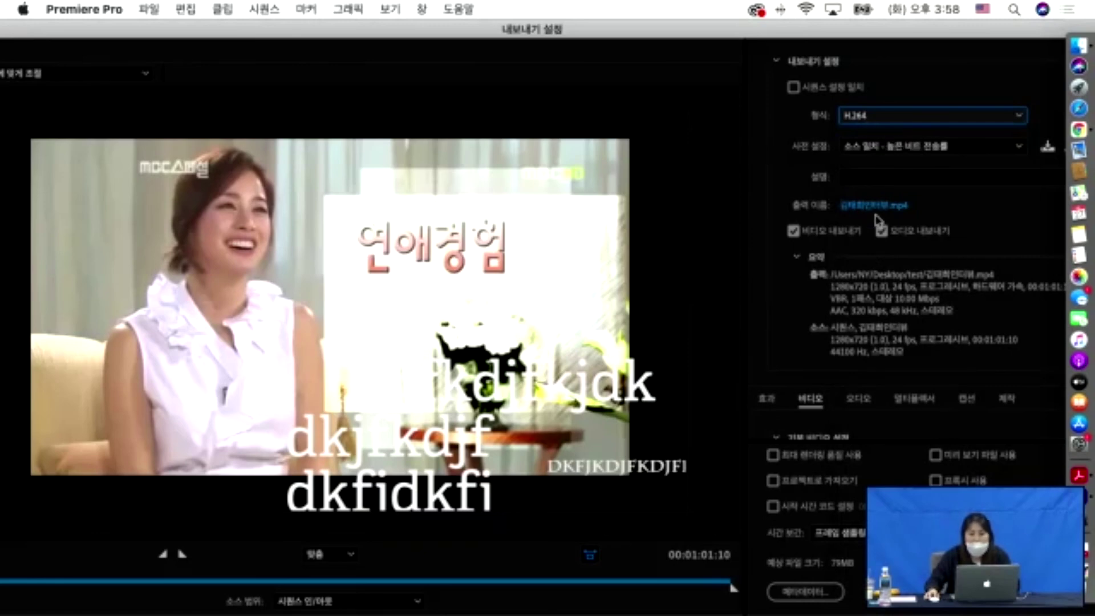
left_click(904, 114)
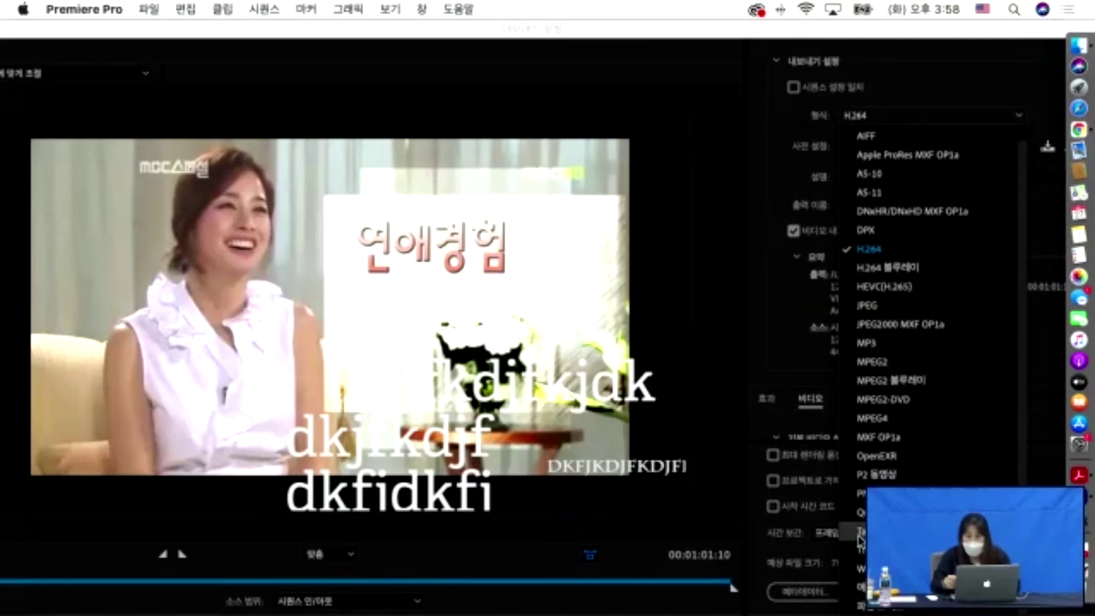
left_click(859, 255)
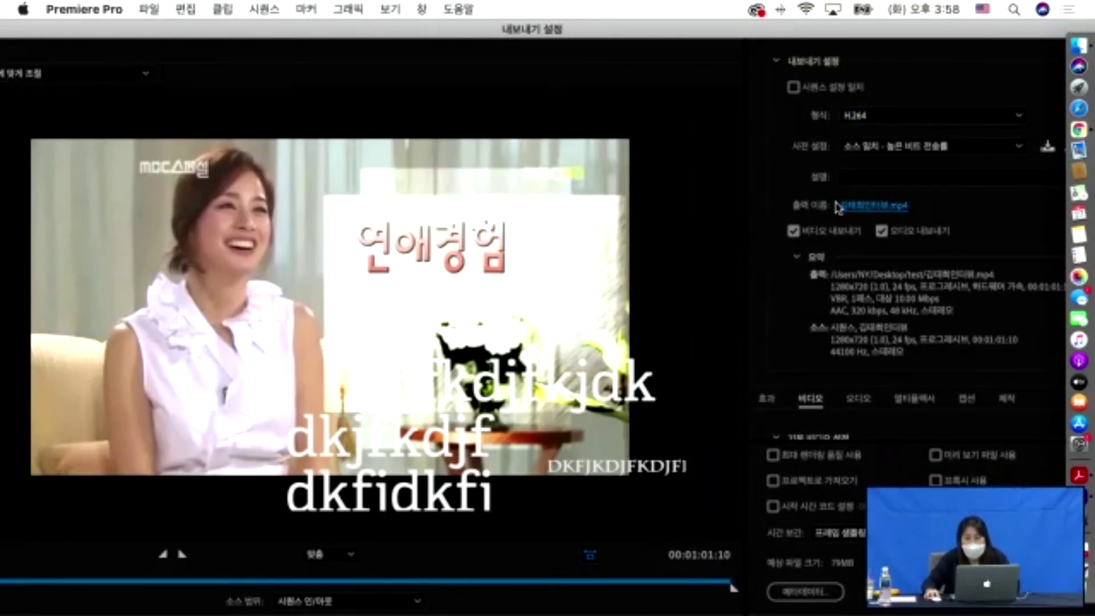
Name the output video 완성 and save it as an MP4 in the test folder.
left_click(888, 208)
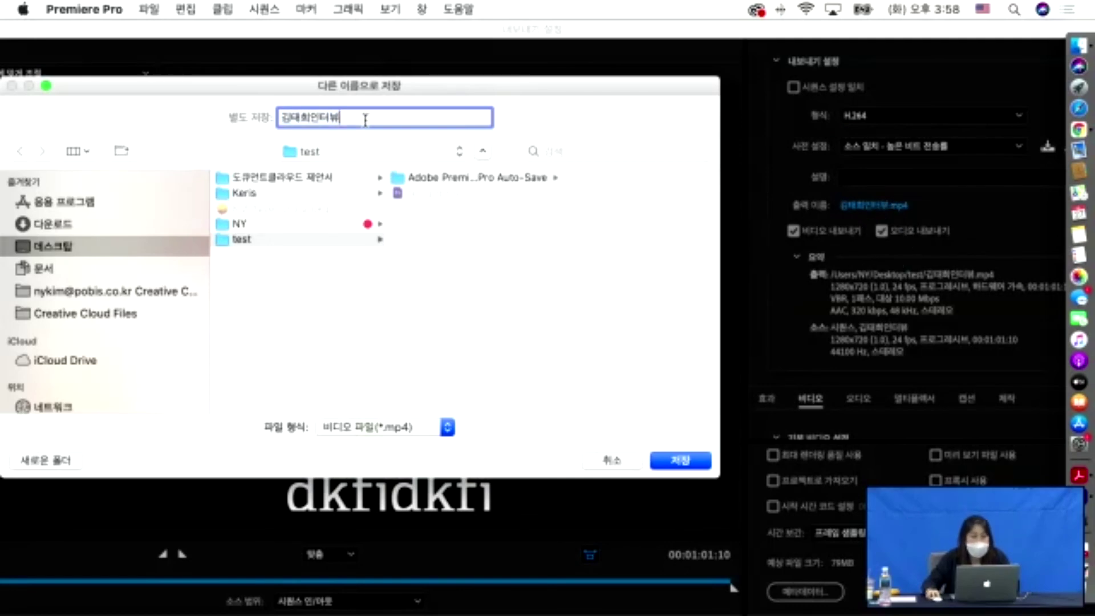
type("dfh")
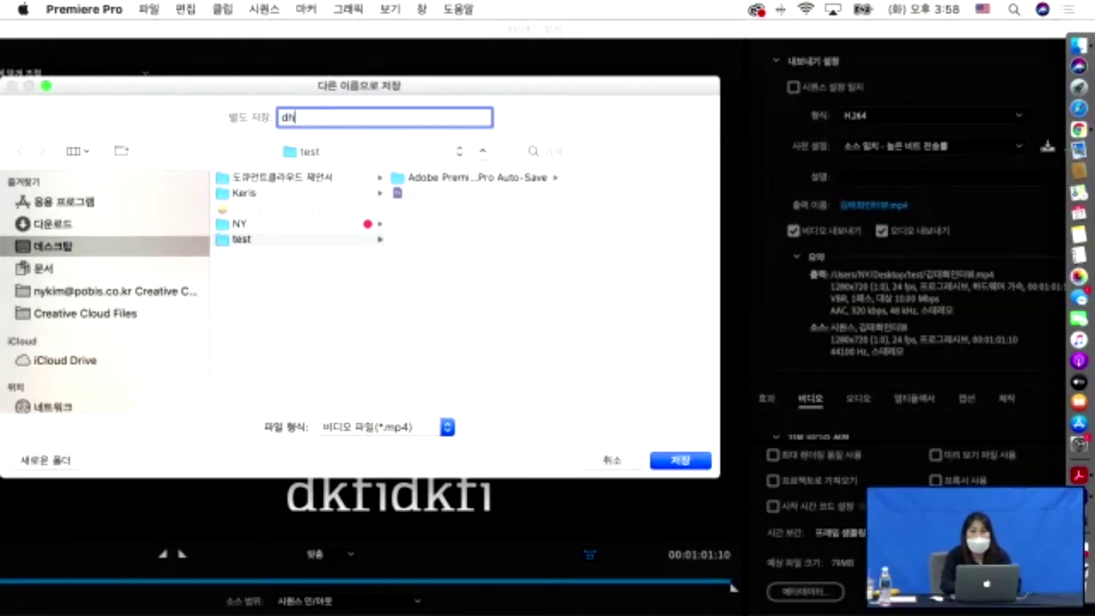
key("BackSpace")
key("BackSpace")
key("BackSpace")
key("ctrl+space")
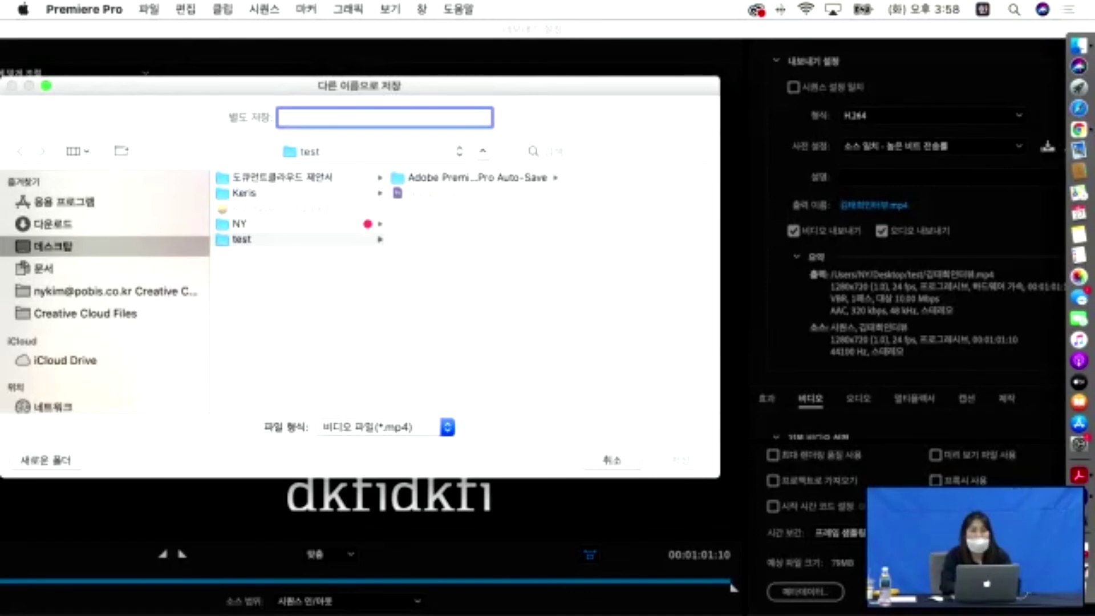
type("완세")
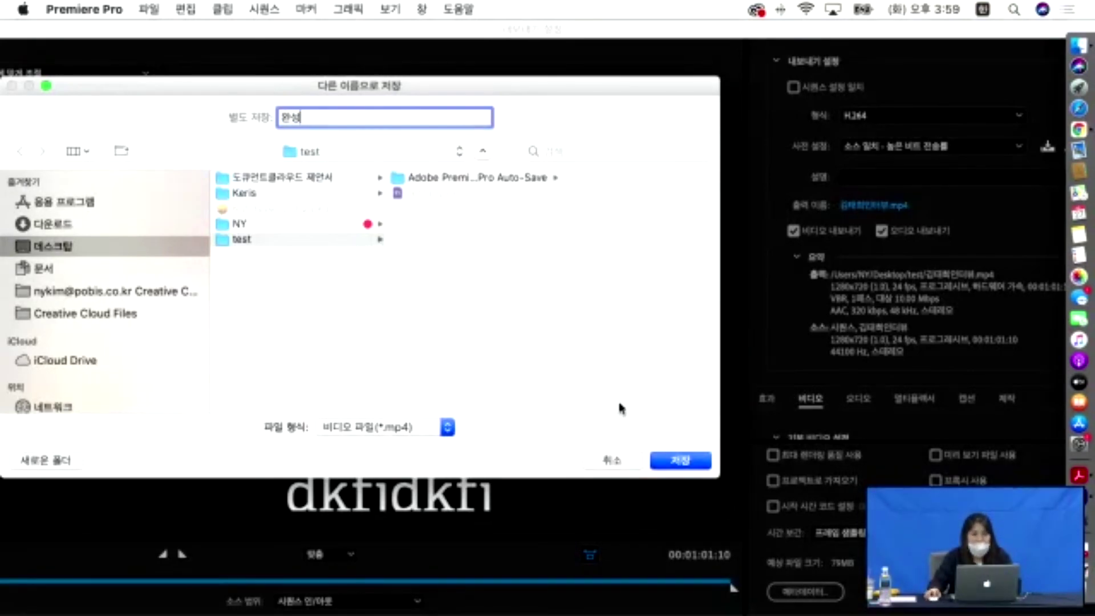
left_click(684, 462)
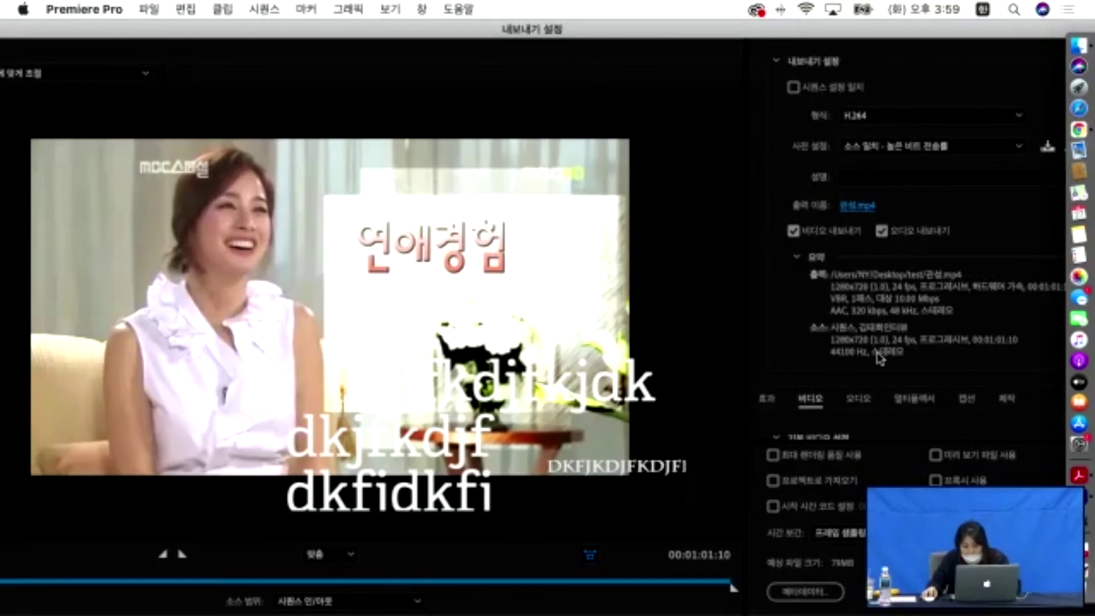
Preview the sequence up to about 28 seconds and fit the export settings window to the screen.
left_click(207, 581)
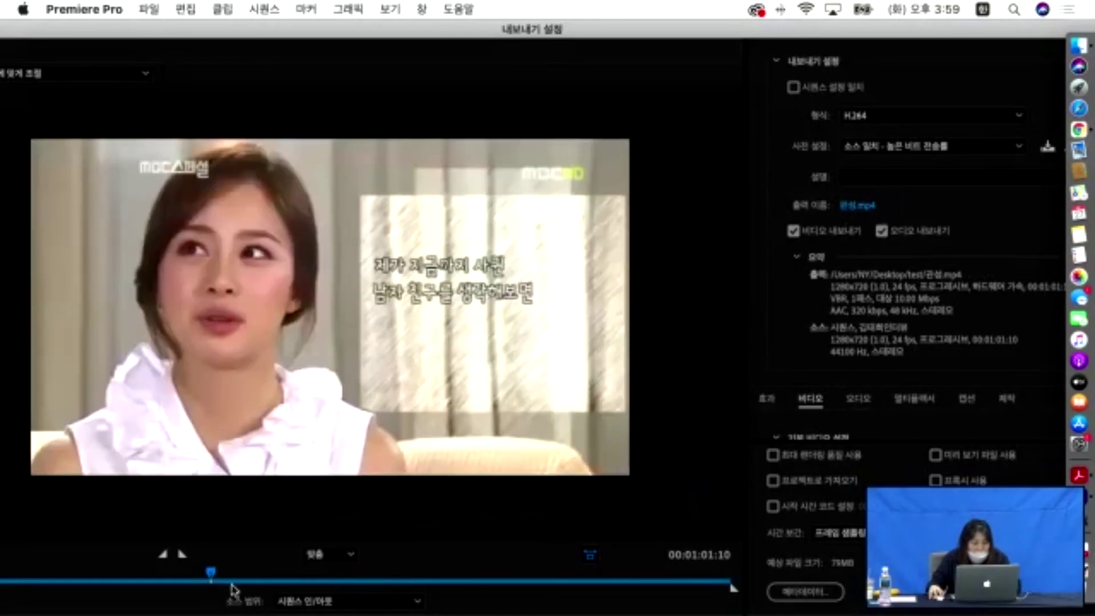
left_click_drag(215, 585, 301, 581)
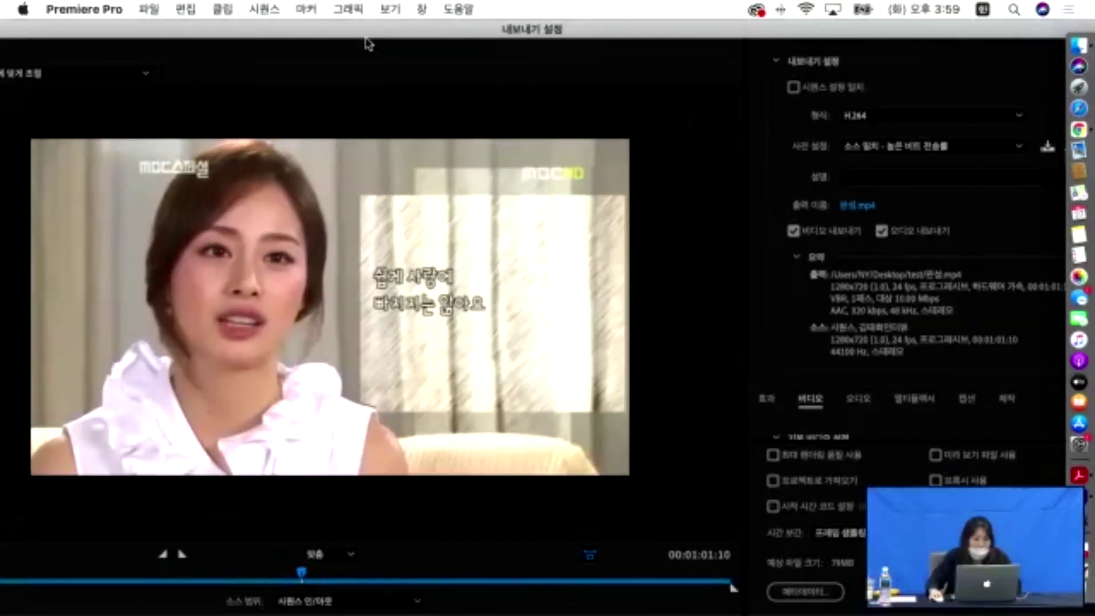
double_click(394, 35)
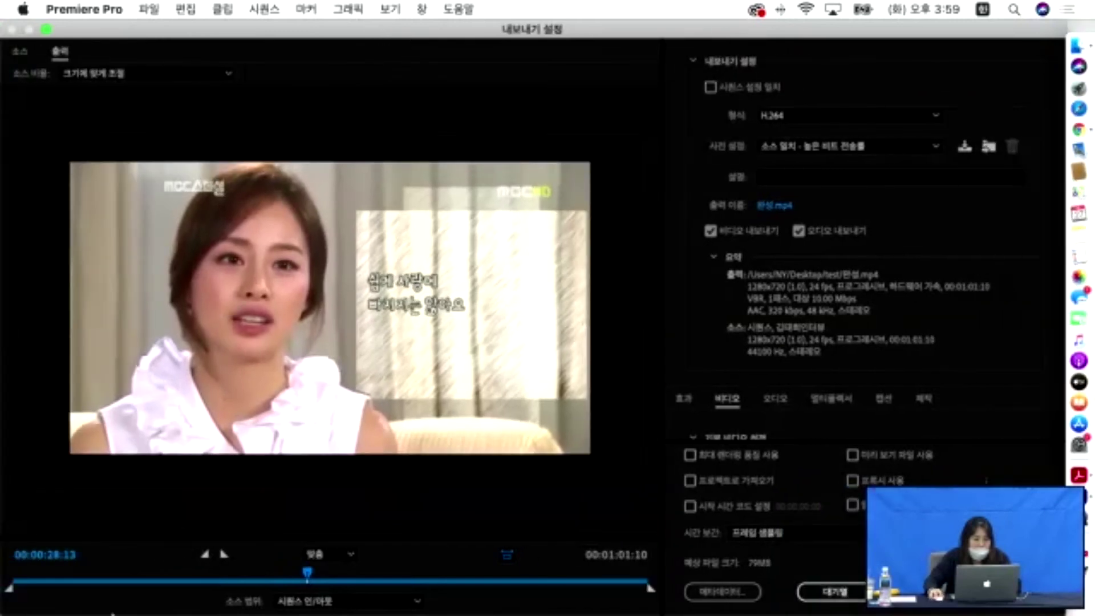
Adjust the export in and out points to span the whole sequence and export the video.
left_click_drag(12, 591, 165, 600)
left_click_drag(656, 593, 720, 593)
left_click_drag(162, 594, 10, 590)
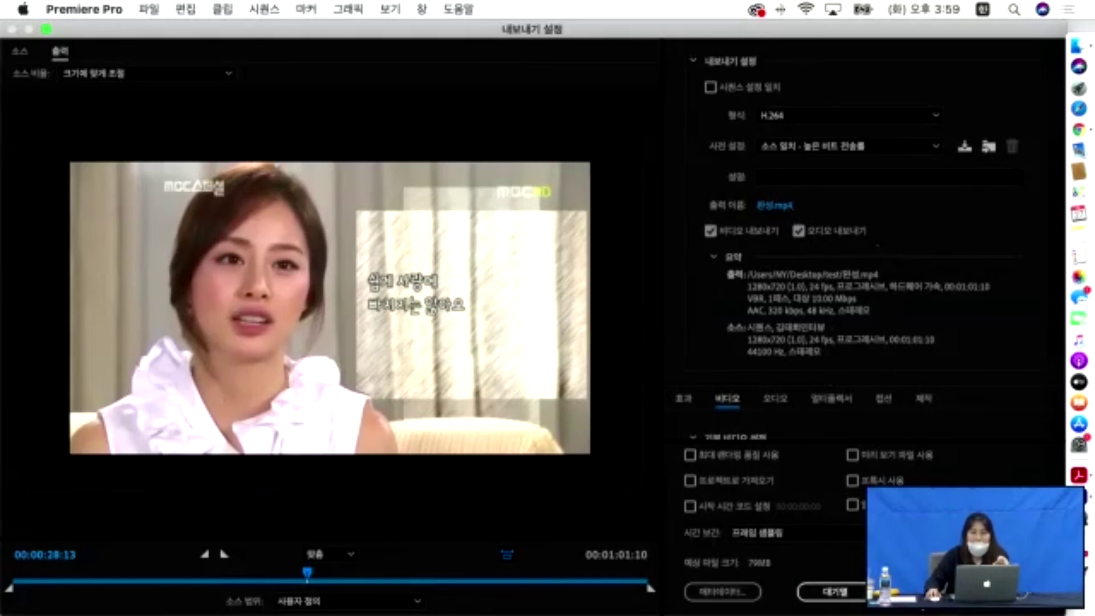
left_click(893, 591)
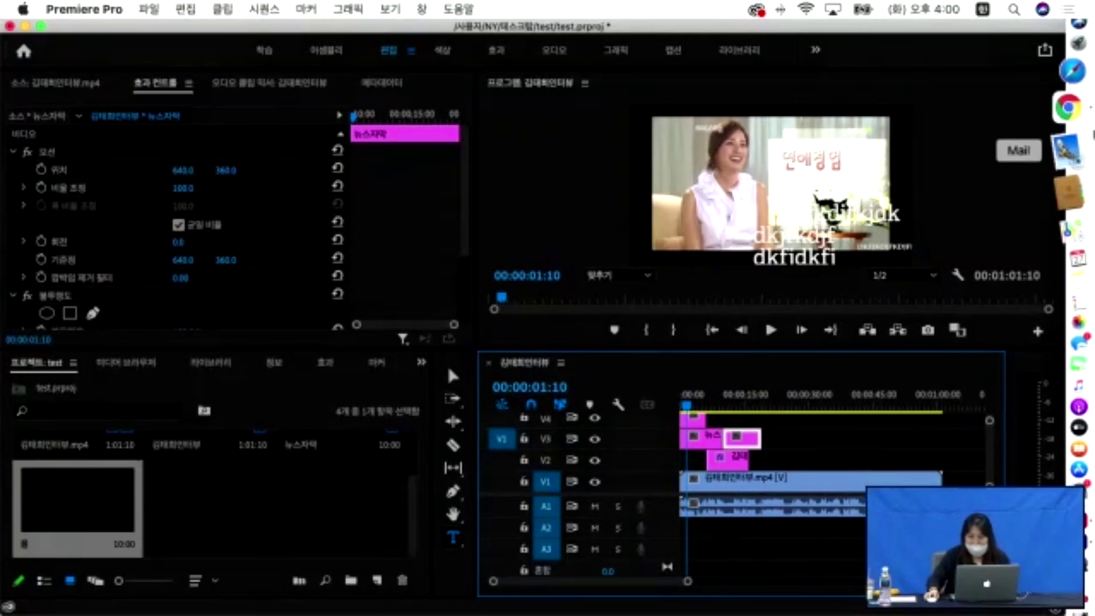
Switch to Finder and open the 00. 인터페이스 folder.
left_click(1066, 43)
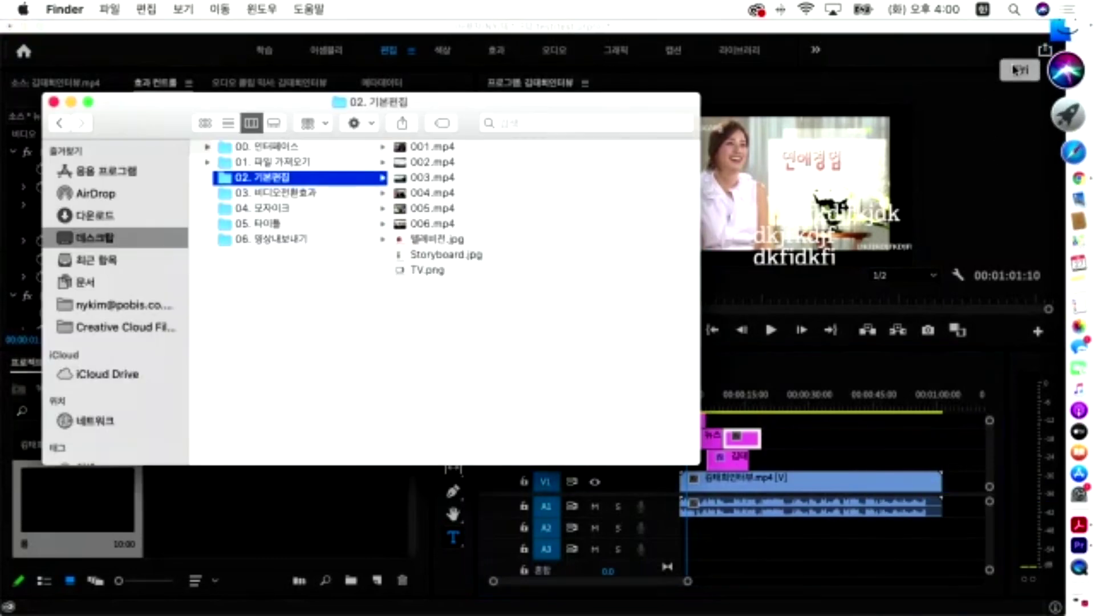
left_click(247, 148)
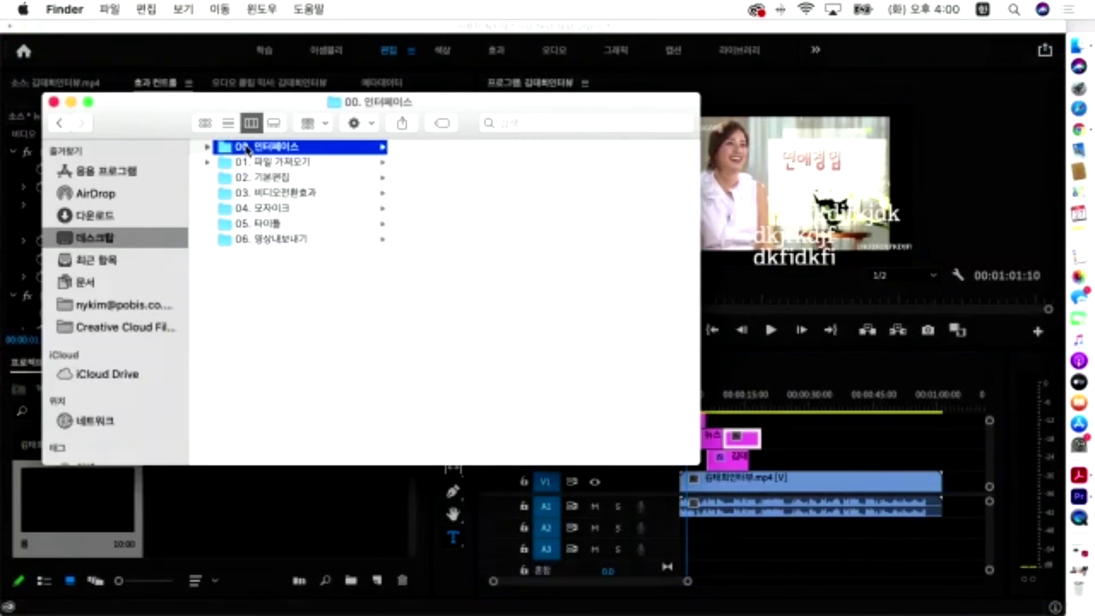